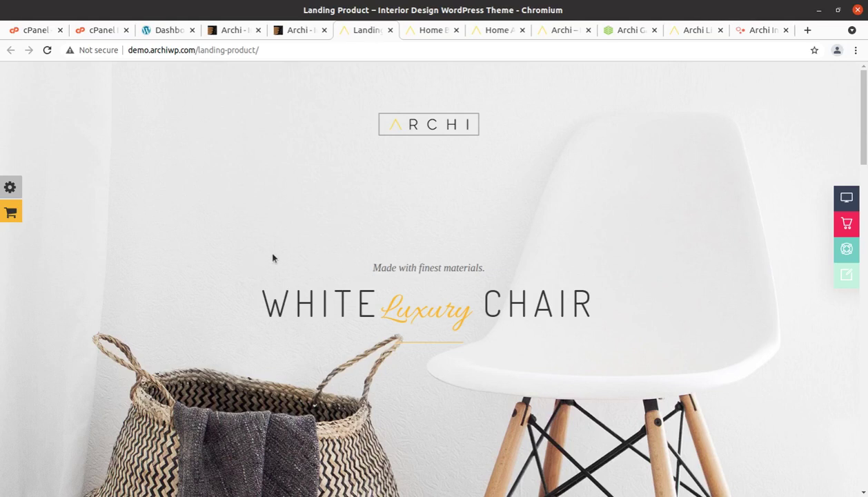
Review the Landing Product demo's sections, from the white chair banner to the Ask Us Here contact form and back up.
scroll(273, 253, "down", 1)
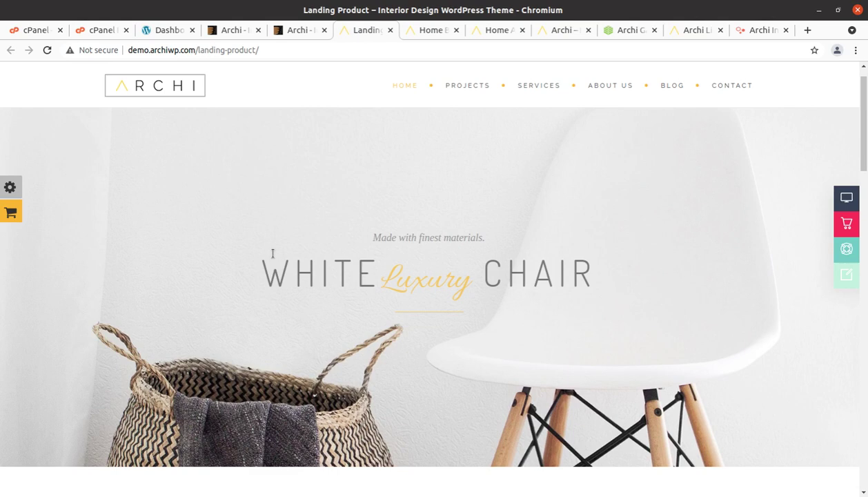
scroll(273, 253, "down", 3)
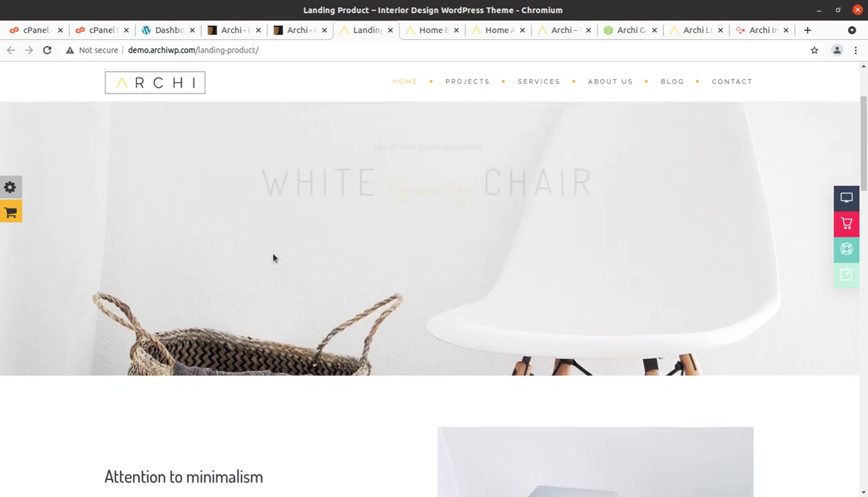
scroll(272, 258, "down", 2)
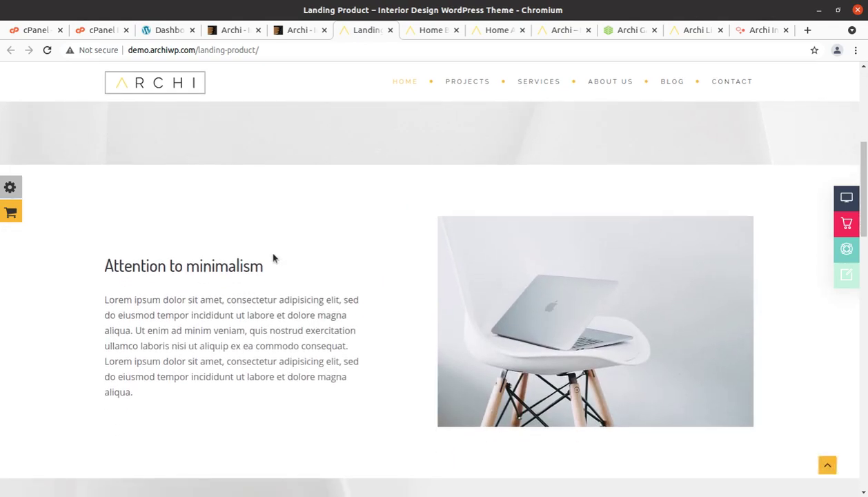
scroll(273, 258, "down", 3)
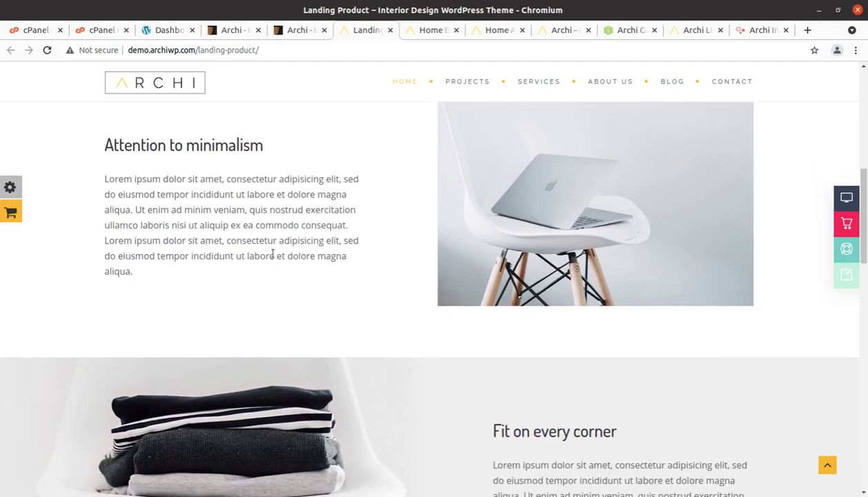
scroll(272, 253, "down", 4)
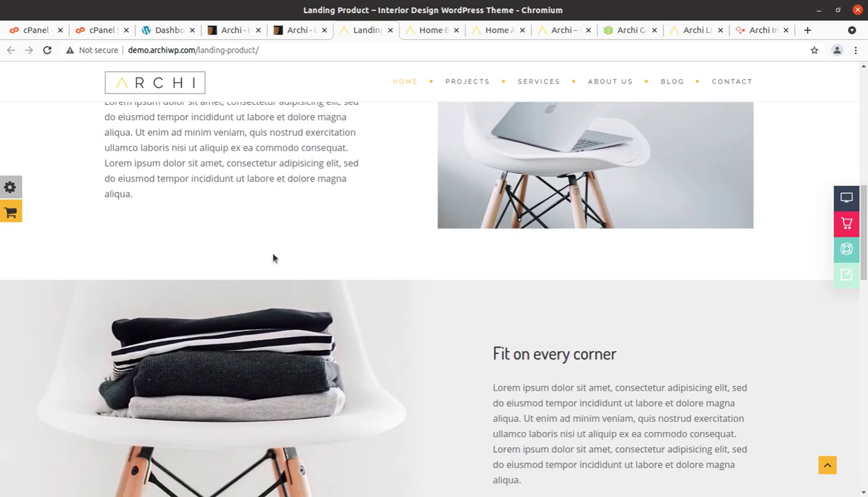
scroll(303, 263, "down", 3)
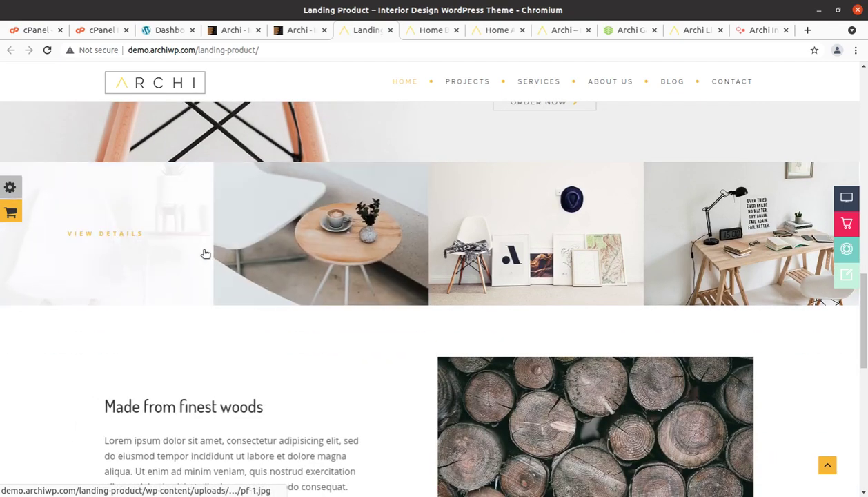
scroll(691, 252, "down", 4)
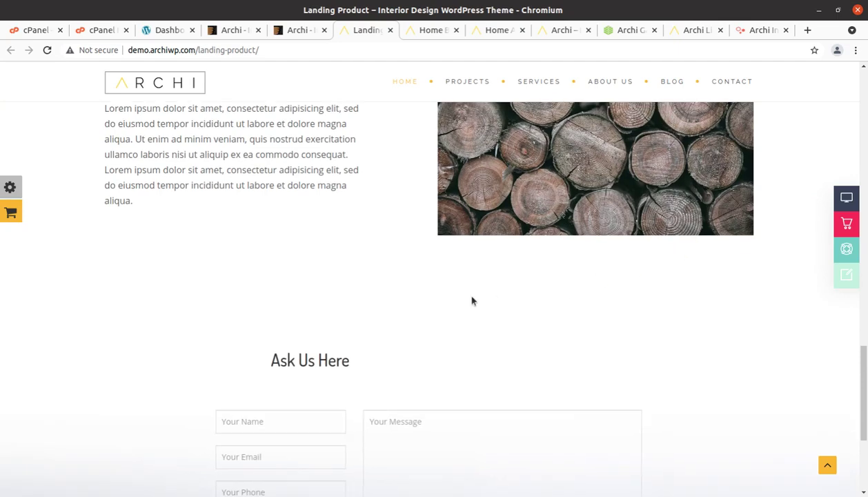
scroll(422, 301, "up", 2)
scroll(422, 301, "up", 4)
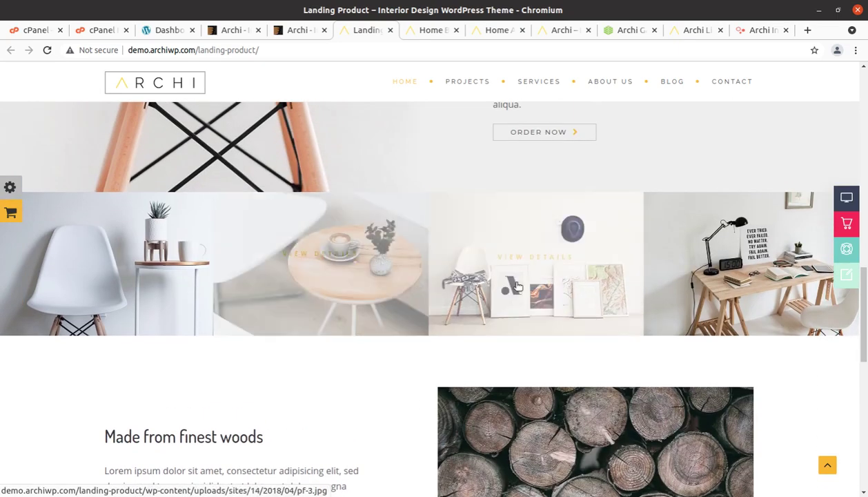
scroll(507, 286, "up", 1)
scroll(508, 286, "up", 4)
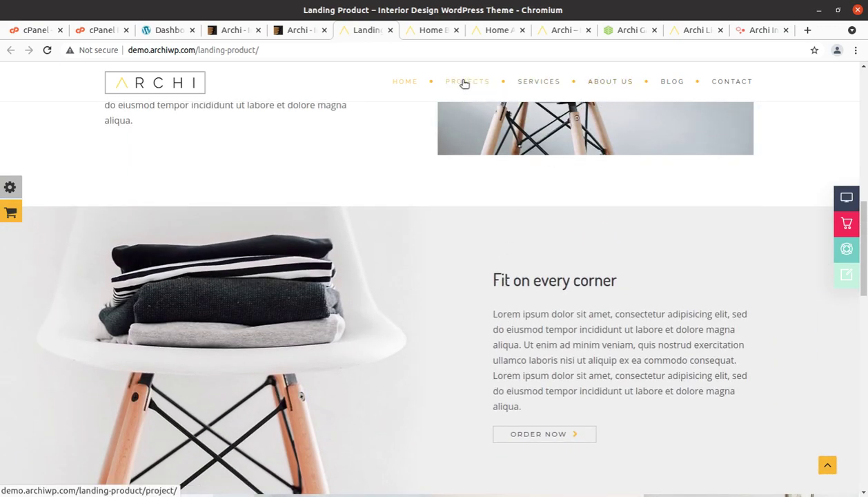
Look through the Home Before After demo, including its renovation comparison sliders and design service descriptions.
left_click(428, 31)
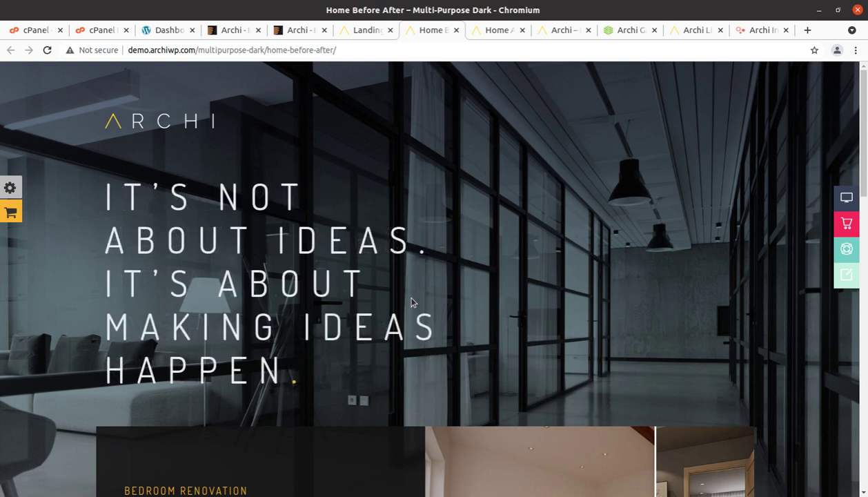
scroll(410, 301, "down", 2)
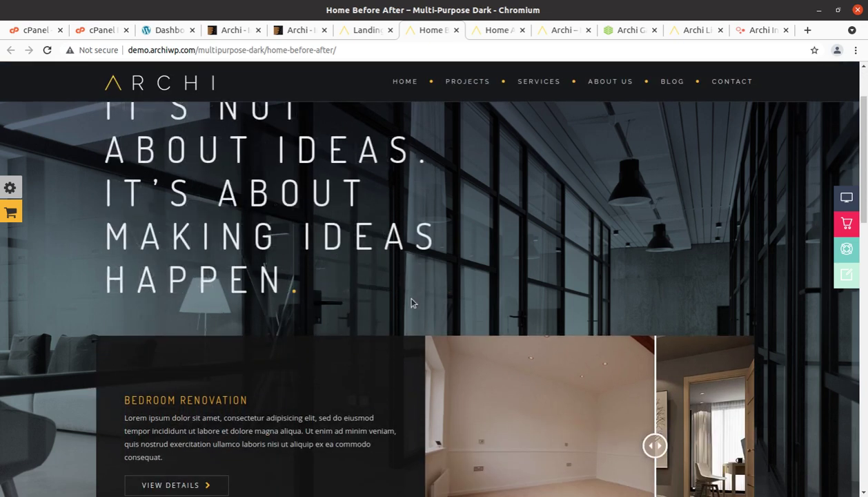
scroll(411, 302, "down", 2)
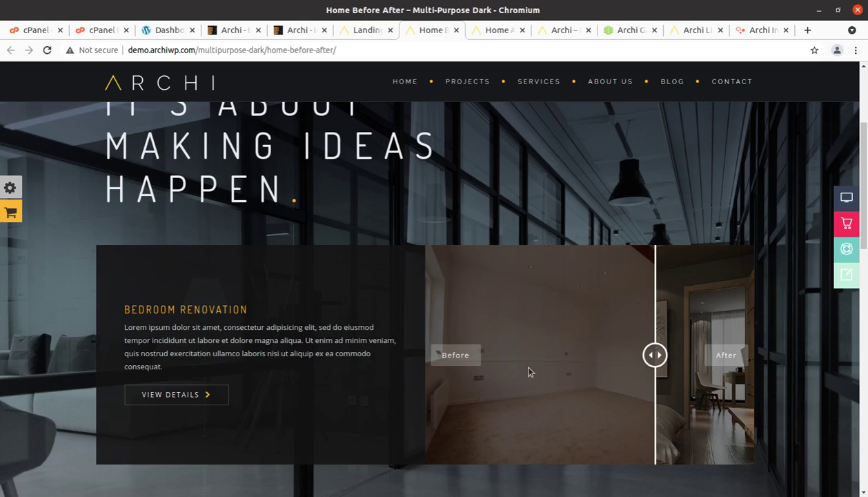
scroll(545, 320, "down", 7)
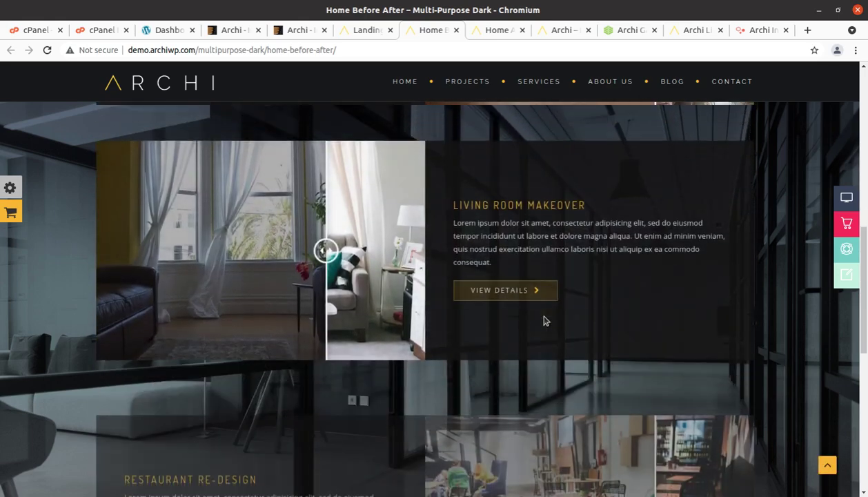
scroll(544, 320, "down", 5)
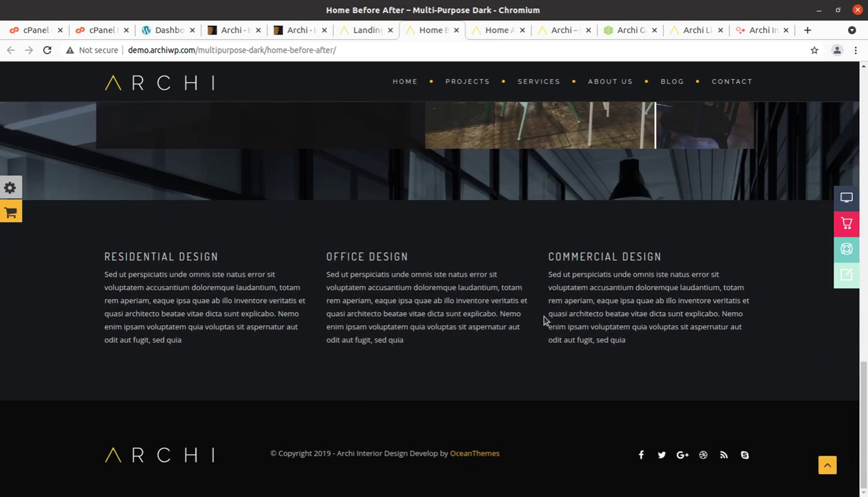
scroll(544, 320, "up", 3)
scroll(544, 320, "up", 3)
View the Home Arts demo from its Arts & Home banner to the services and project gallery.
left_click(496, 31)
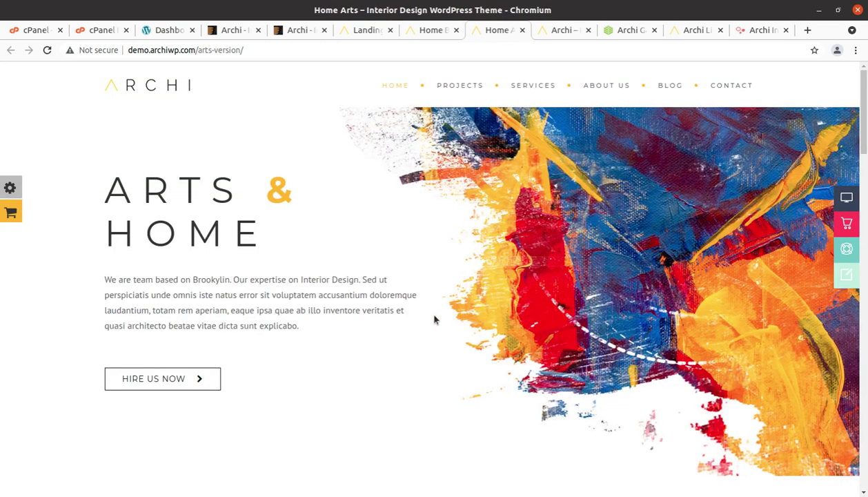
scroll(434, 320, "down", 5)
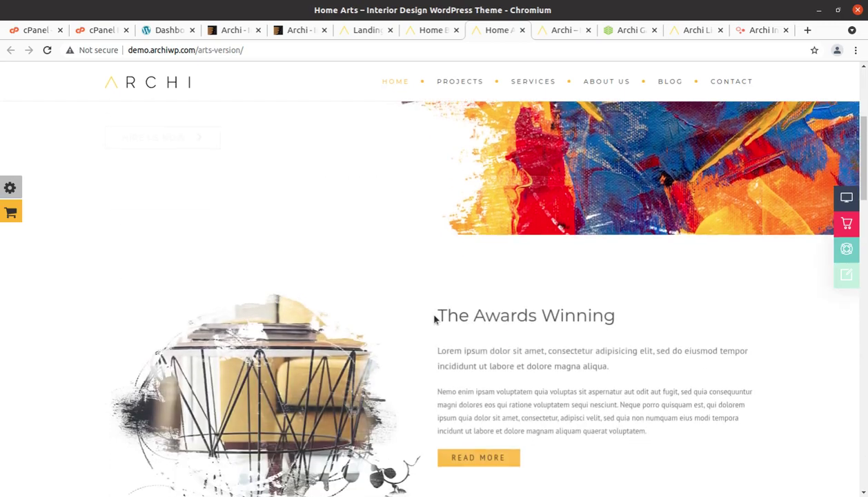
scroll(434, 319, "down", 6)
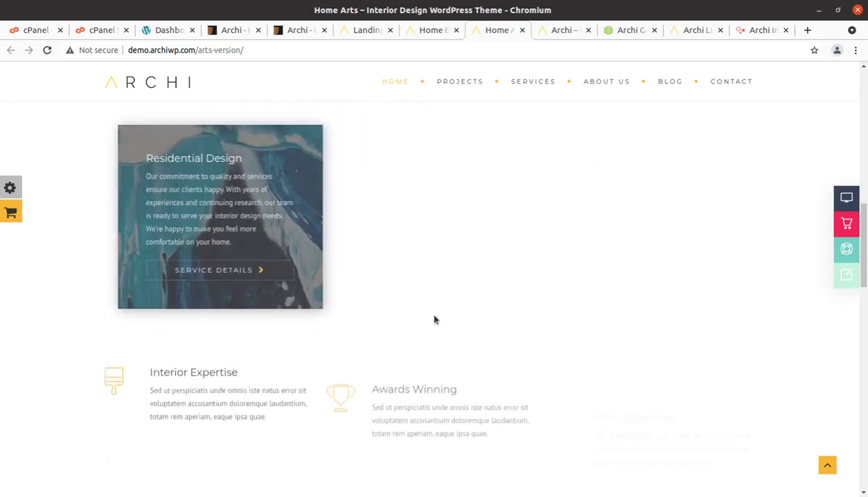
scroll(434, 320, "down", 5)
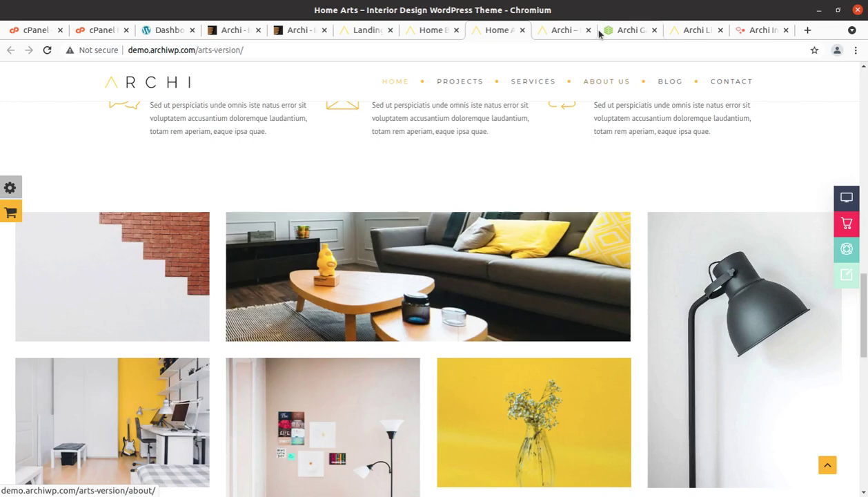
Look through the main dark Archi demo, covering What We Do, Our Process and the project gallery.
left_click(562, 31)
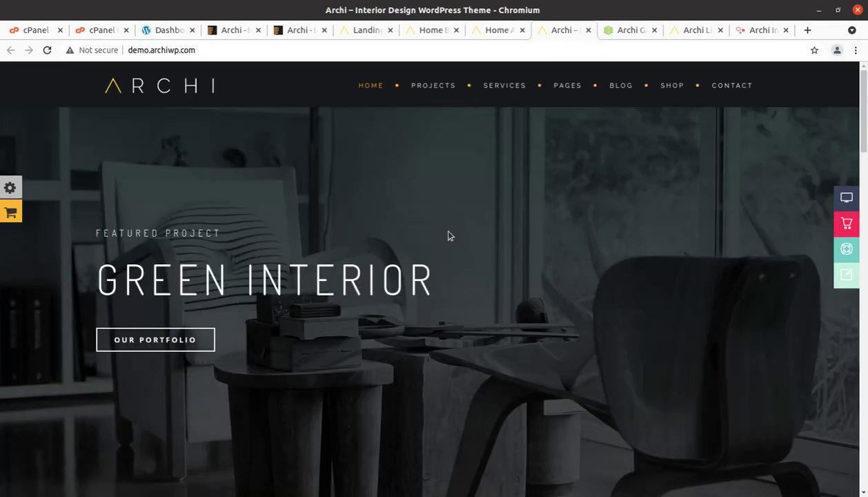
scroll(374, 262, "down", 5)
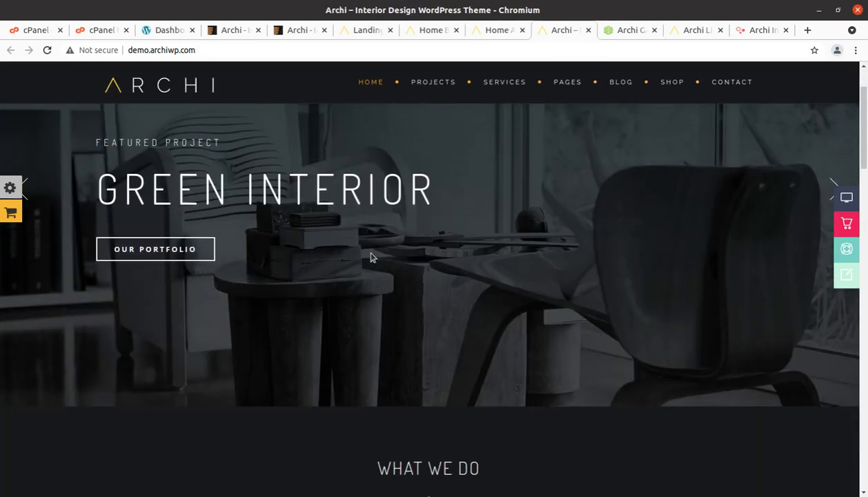
scroll(371, 257, "down", 8)
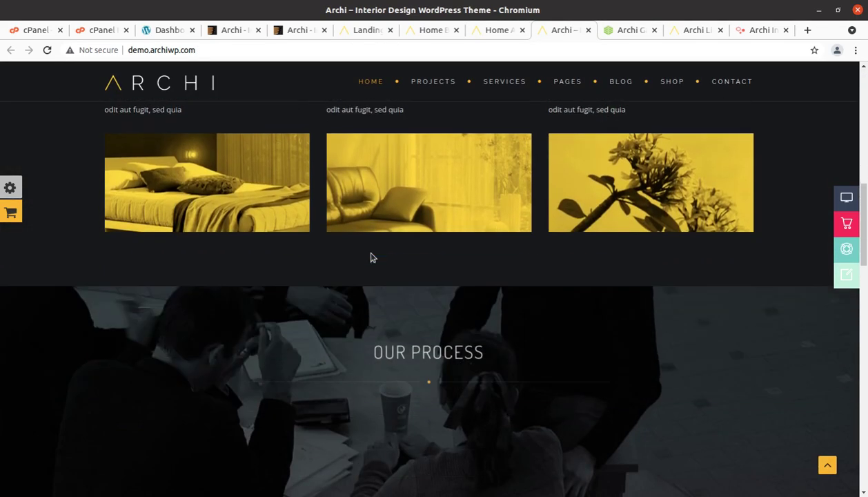
scroll(371, 257, "down", 2)
scroll(371, 256, "up", 2)
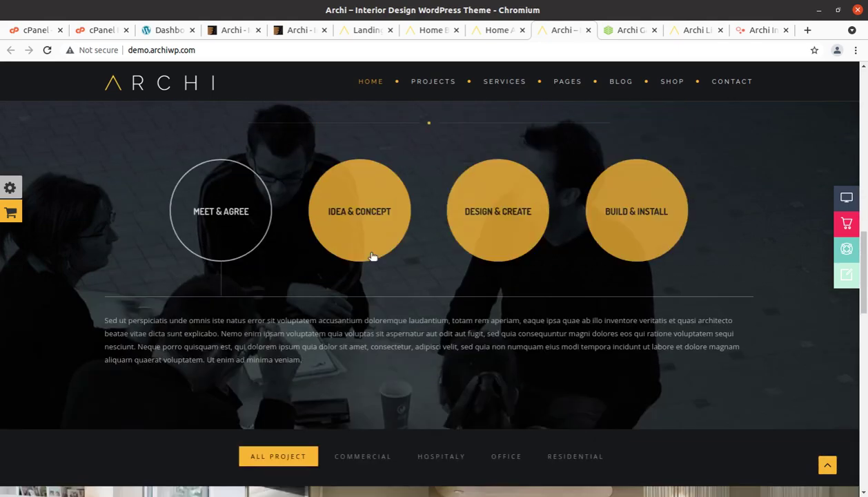
scroll(373, 256, "down", 4)
scroll(373, 257, "down", 3)
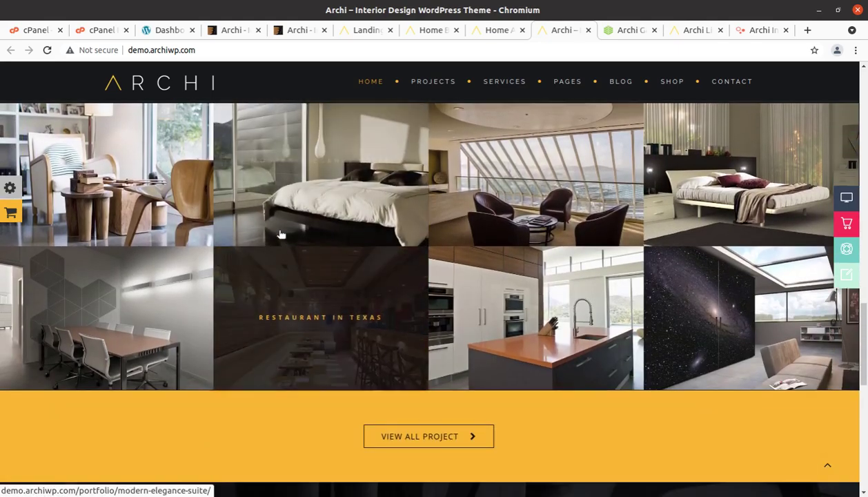
Open the Modern Elegance Suite project from the gallery and view its details and photos.
left_click(278, 189)
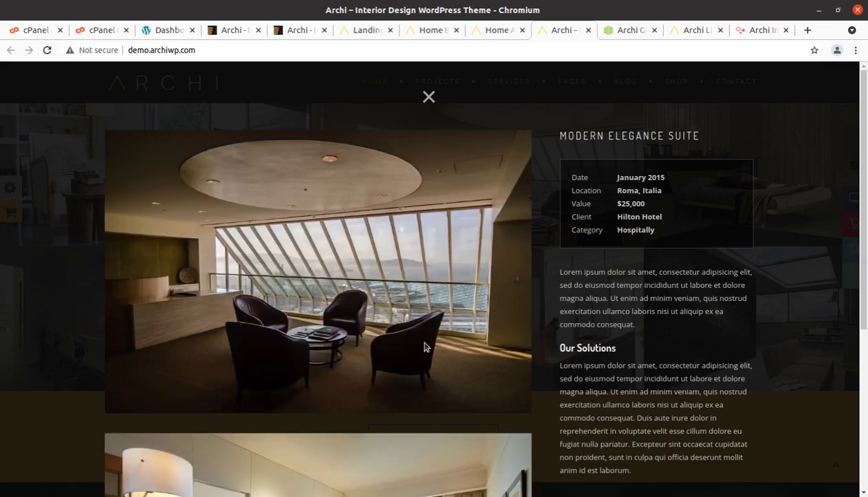
scroll(424, 347, "down", 3)
scroll(425, 346, "down", 2)
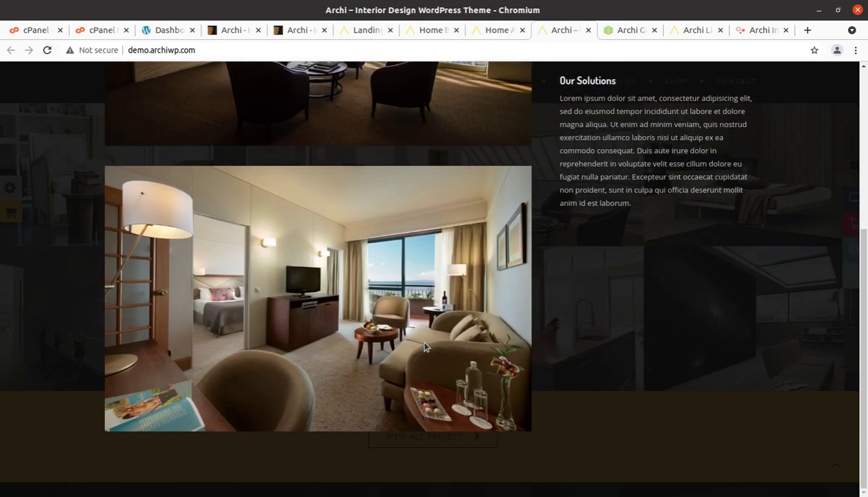
View the Archi Garden demo's banner and its gardening service sections.
left_click(629, 30)
scroll(280, 233, "up", 6)
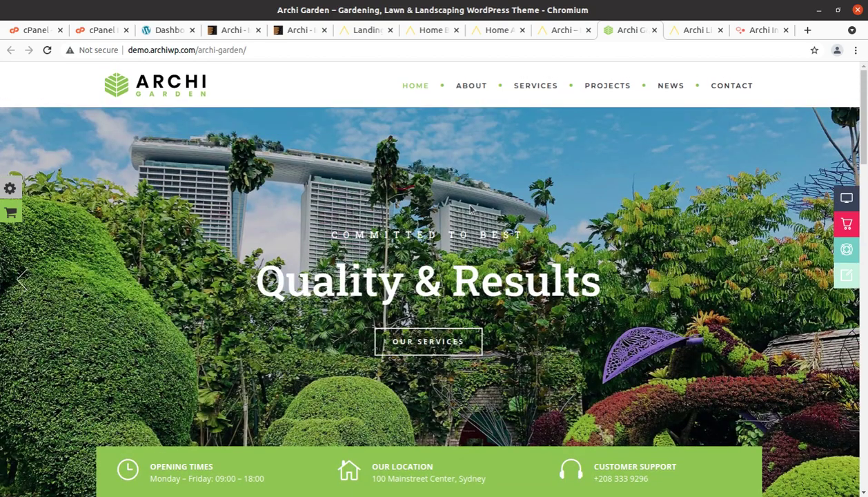
scroll(468, 212, "down", 4)
scroll(469, 212, "down", 5)
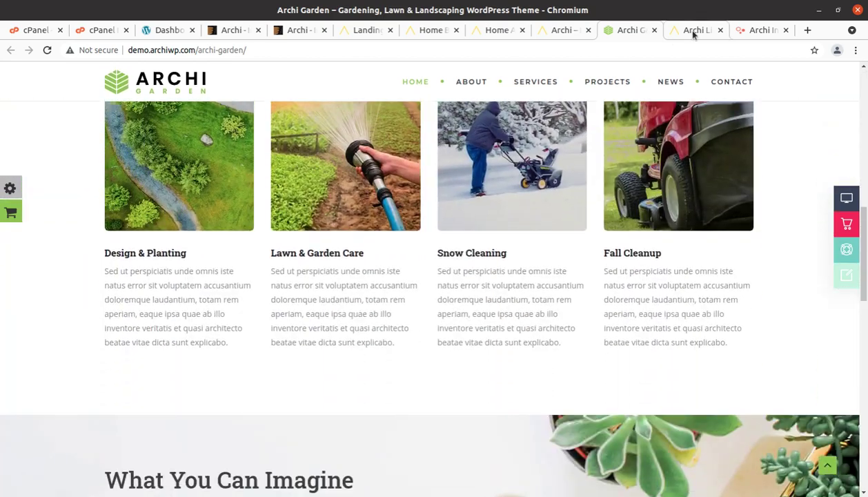
View the Archi Light demo's Interior Design banner and What We Do section.
left_click(695, 32)
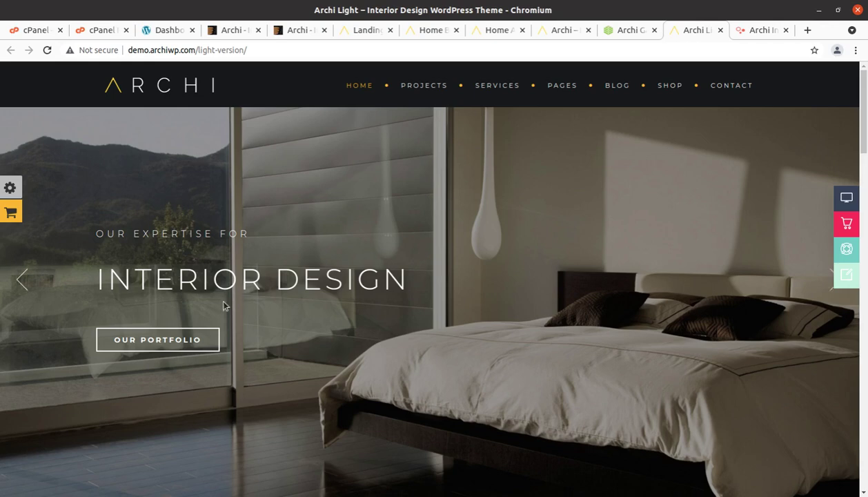
scroll(195, 373, "down", 6)
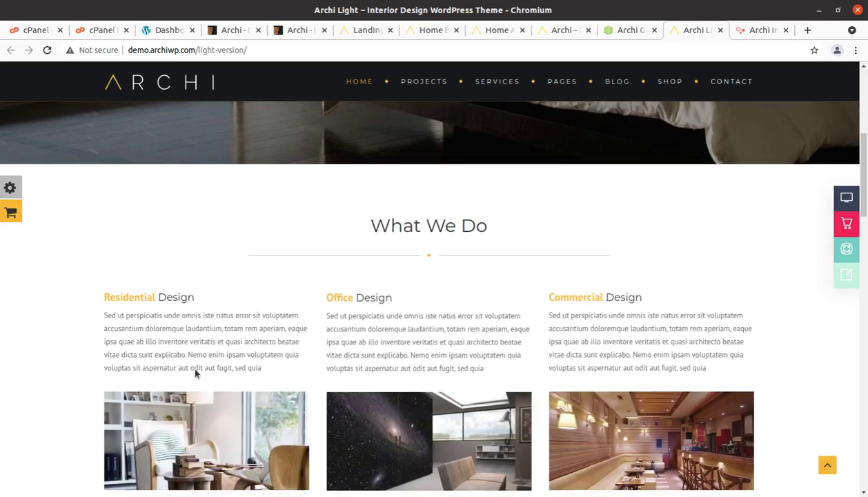
scroll(195, 373, "down", 3)
Look over the Archi Industry demo's banner slides, contact information strip and Our Services section.
left_click(747, 31)
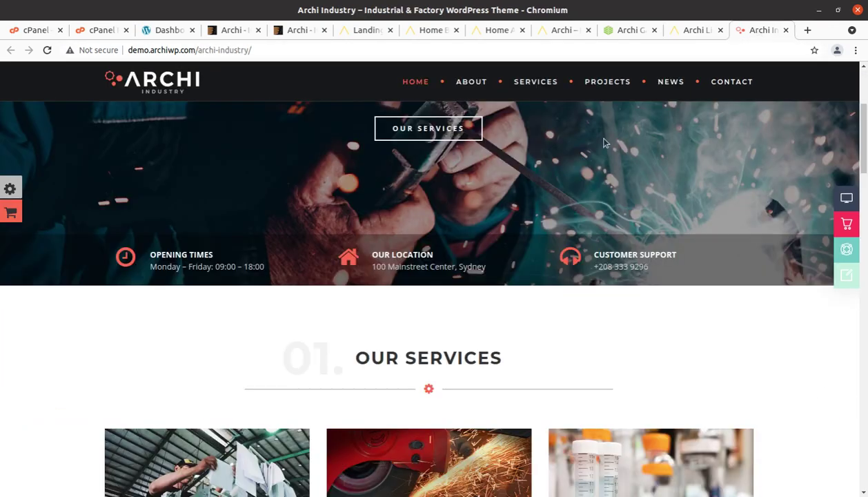
scroll(340, 311, "up", 3)
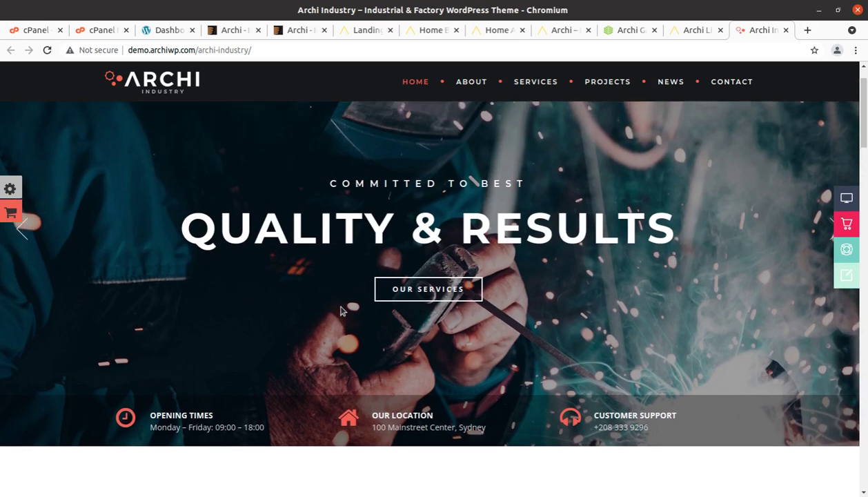
scroll(340, 311, "down", 4)
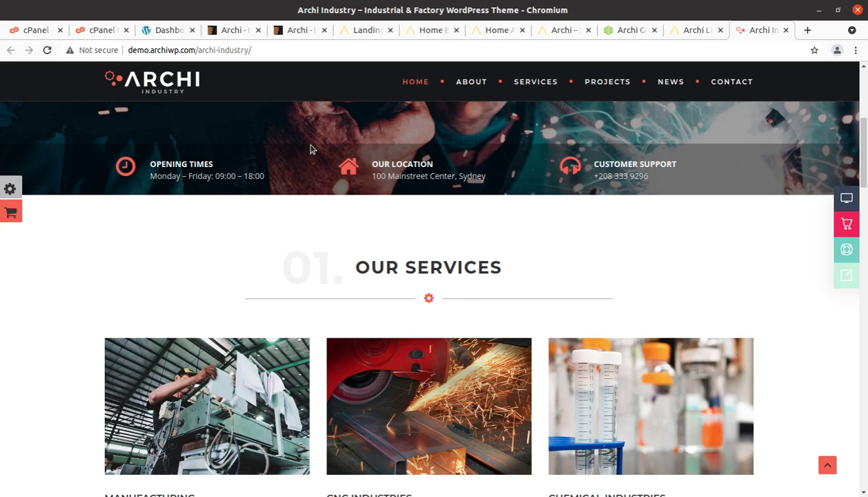
scroll(283, 325, "up", 3)
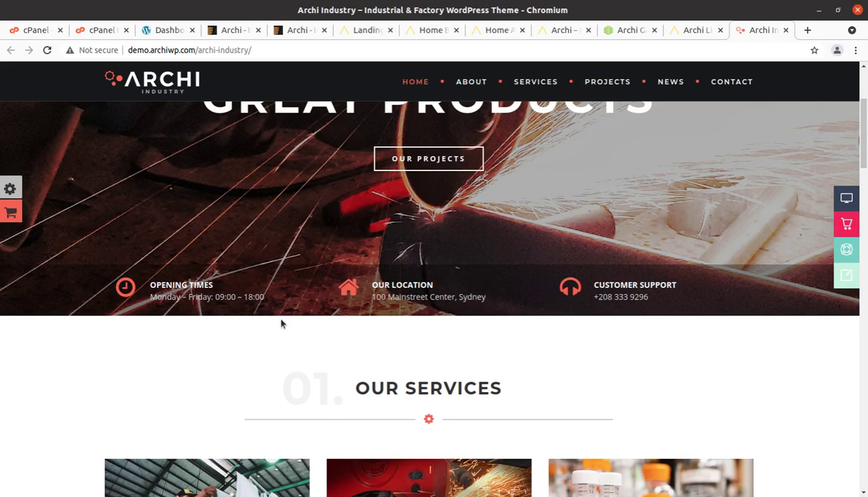
scroll(281, 323, "up", 3)
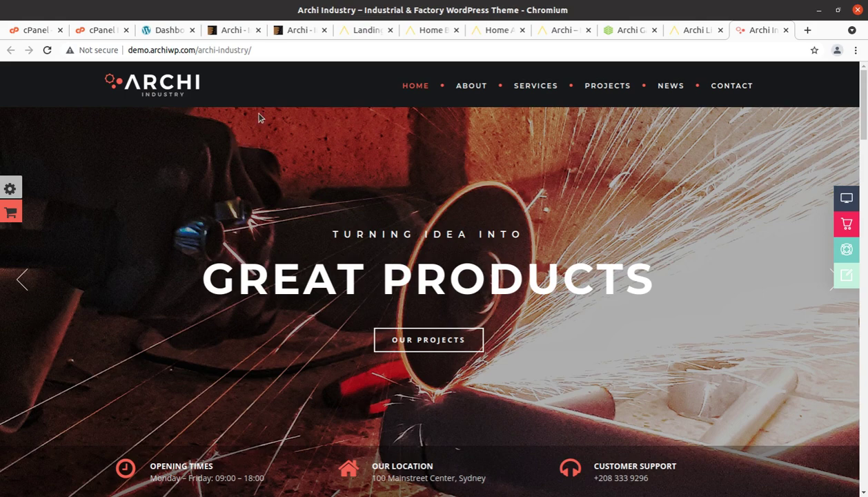
Return to Archi's ThemeForest item page and highlight the OceanThemes author name and the Power Elite Author label.
left_click(233, 31)
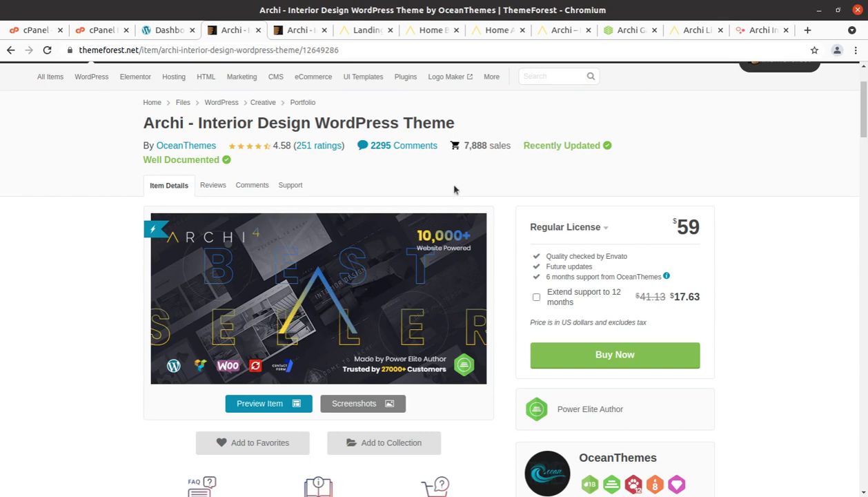
scroll(509, 236, "down", 1)
scroll(509, 238, "down", 1)
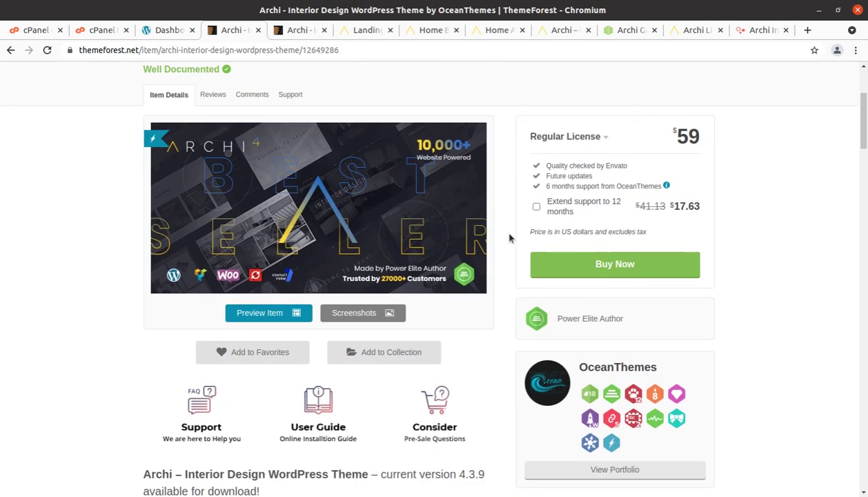
left_click_drag(666, 370, 580, 365)
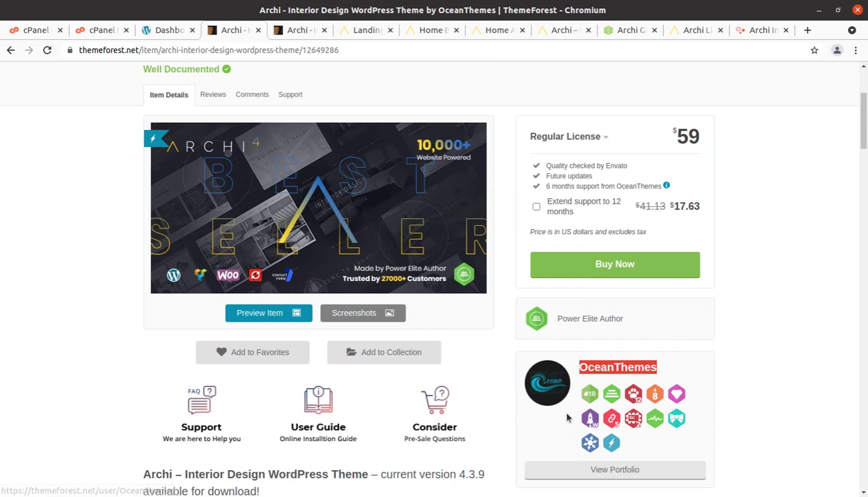
left_click_drag(625, 320, 555, 323)
Highlight the Last Update date on the item page and read the theme description, version and compatibility details.
scroll(731, 351, "down", 5)
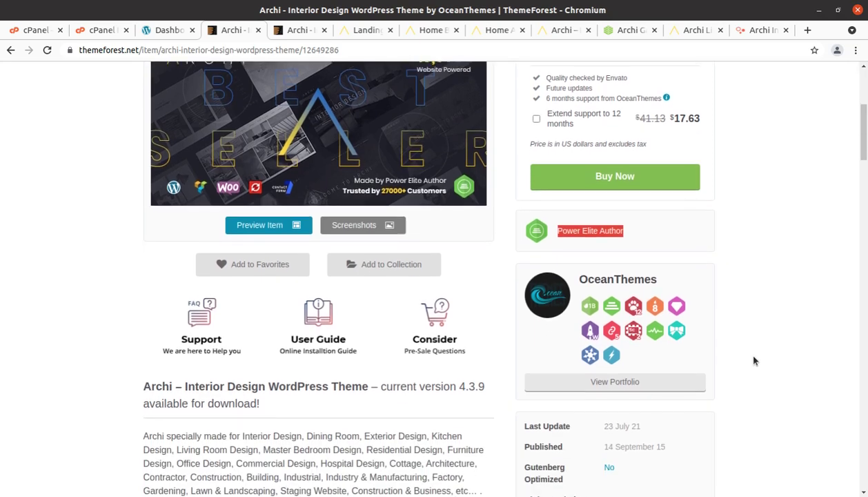
left_click_drag(690, 491, 598, 337)
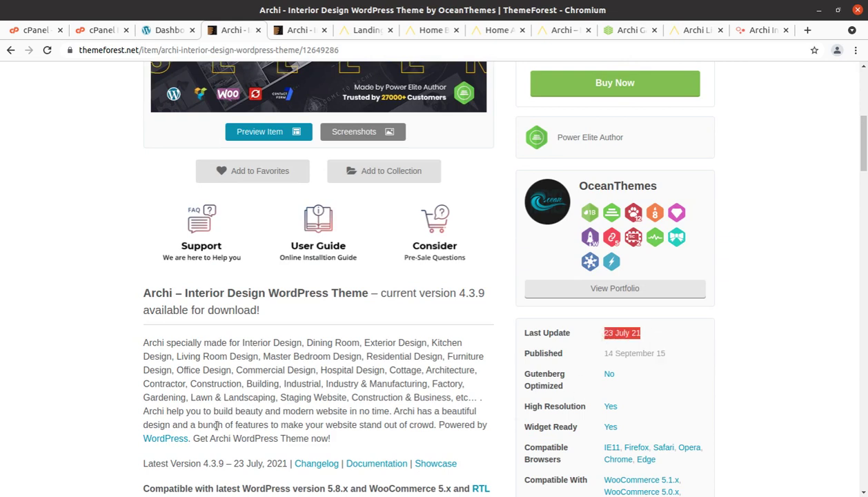
scroll(217, 420, "down", 2)
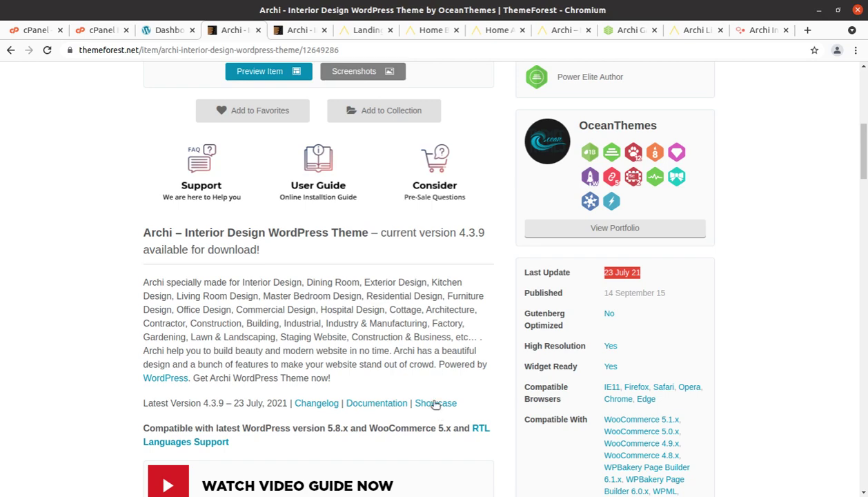
scroll(411, 367, "down", 2)
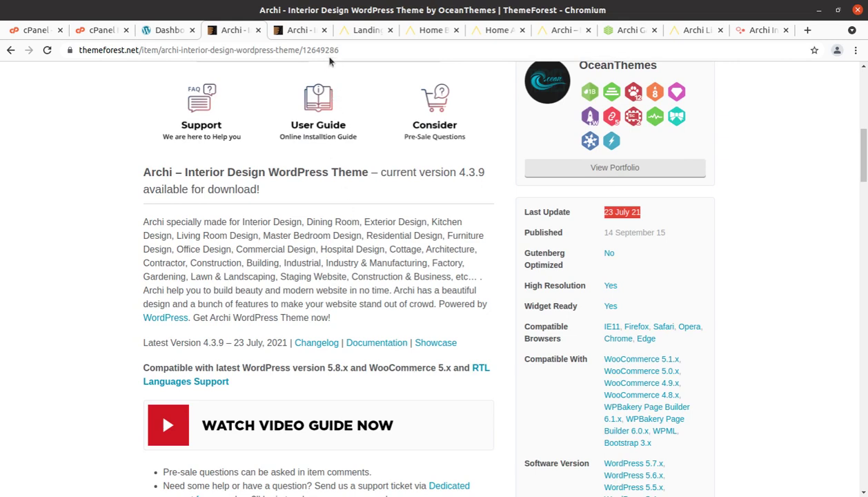
Go back to the theme's full-screen preview and look through its demo gallery from Original to Landing Page Light.
left_click(299, 32)
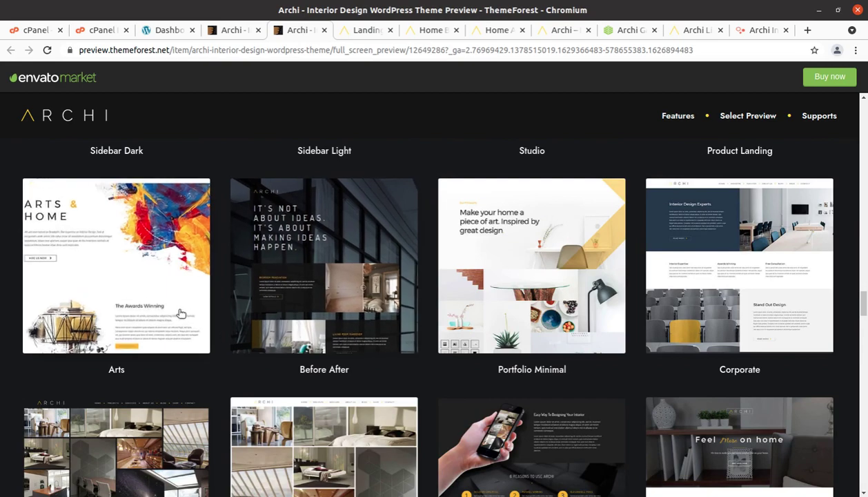
scroll(180, 314, "up", 2)
scroll(180, 314, "up", 6)
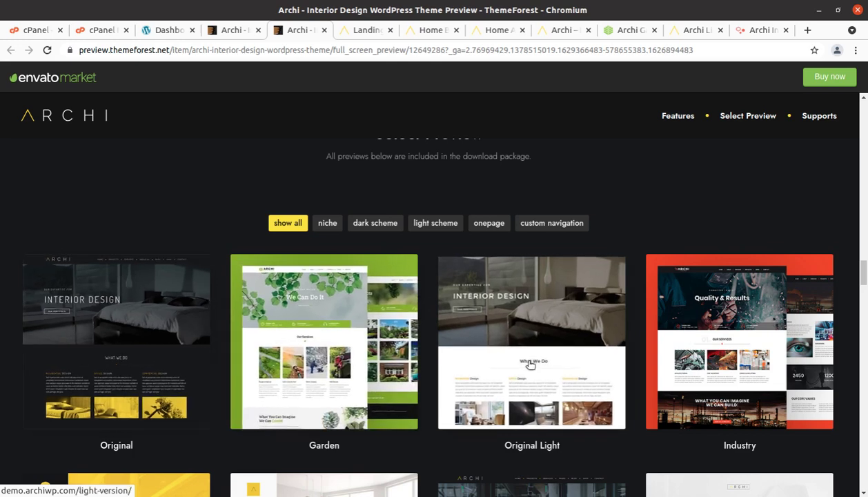
scroll(530, 365, "down", 1)
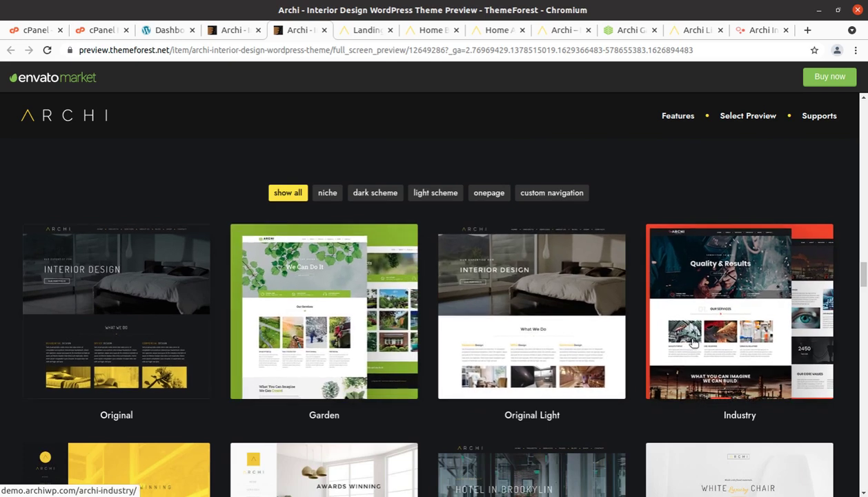
scroll(693, 342, "down", 5)
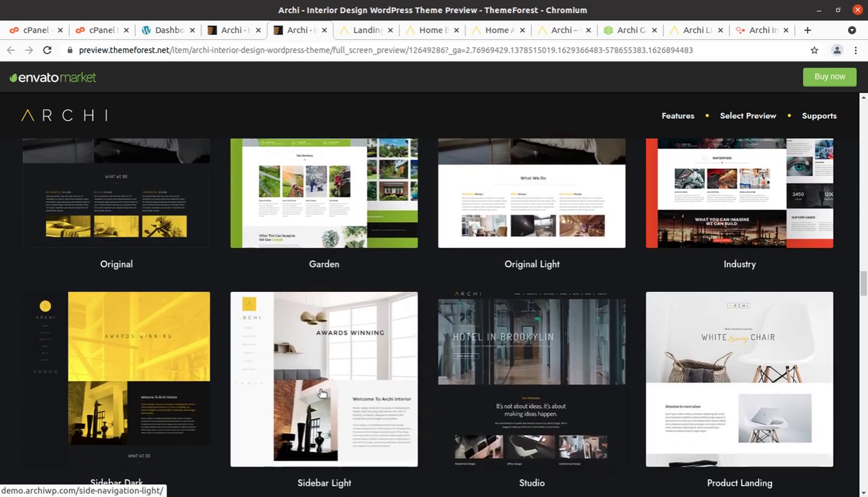
scroll(196, 393, "down", 2)
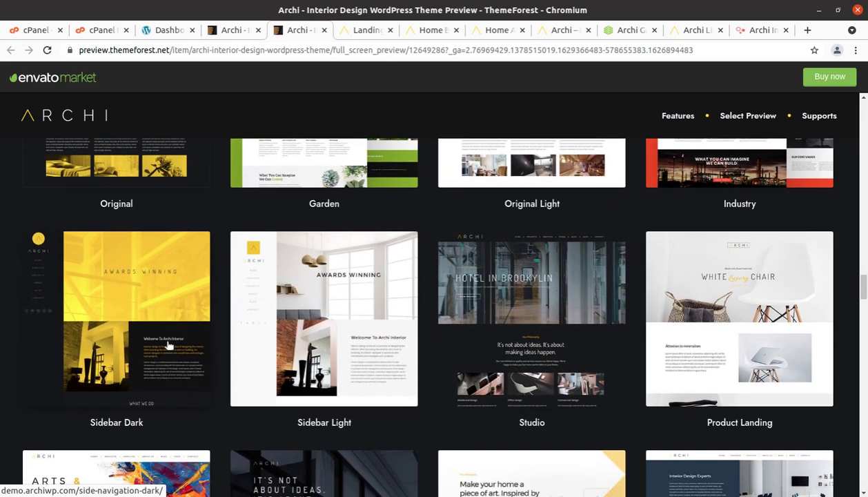
scroll(168, 345, "down", 2)
scroll(175, 393, "down", 3)
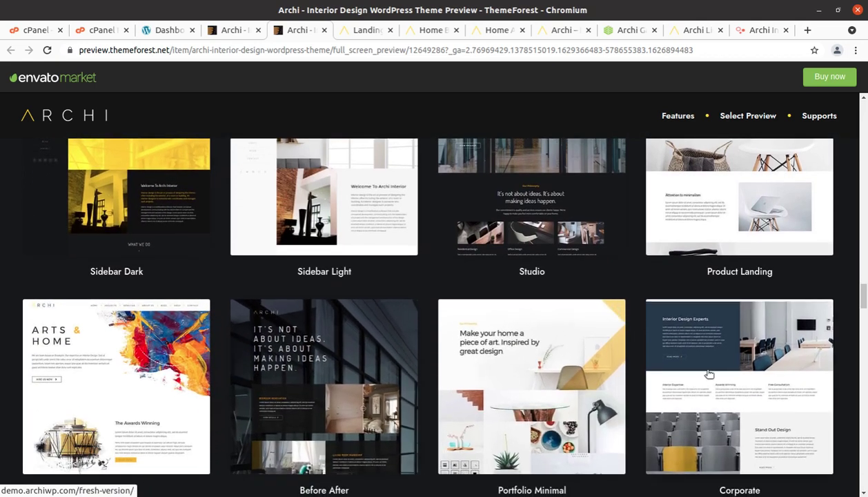
scroll(709, 374, "down", 2)
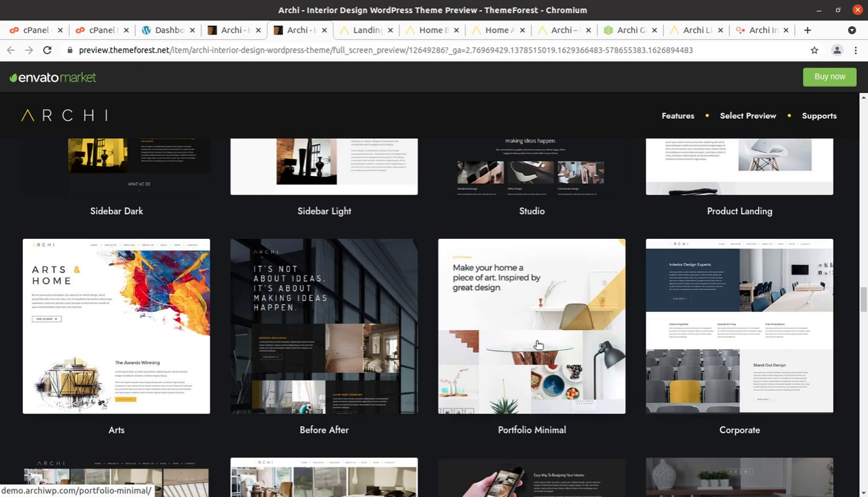
scroll(538, 332, "down", 3)
scroll(538, 344, "down", 2)
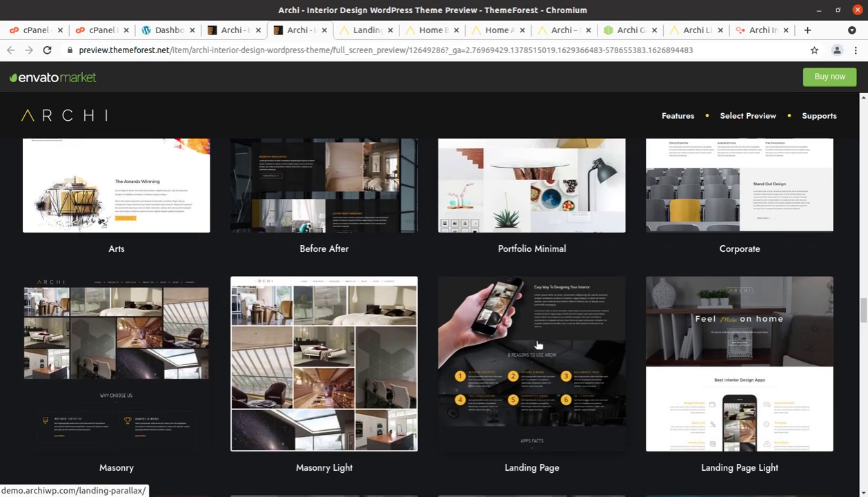
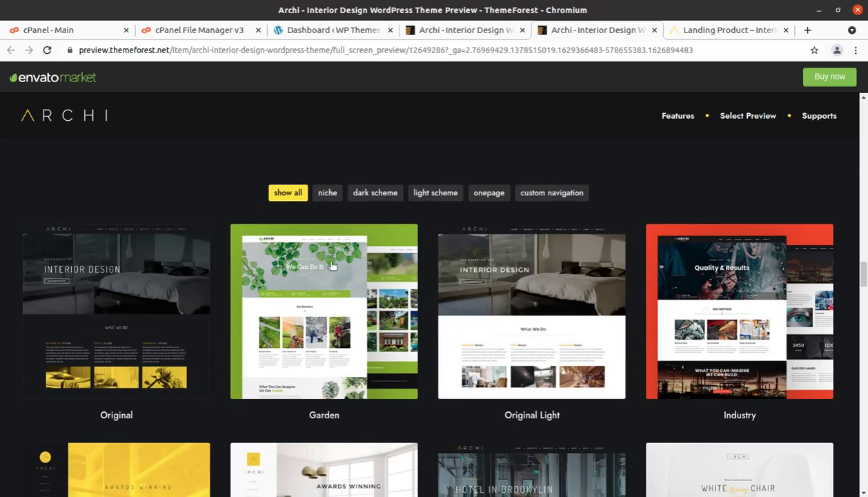
Open the Original demo from the preview gallery and view its banner and What We Do section.
left_click(132, 327)
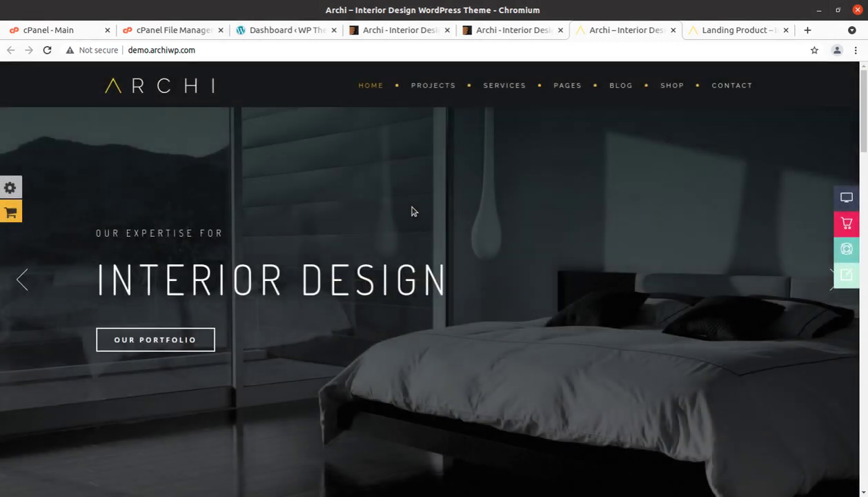
scroll(428, 283, "down", 5)
scroll(432, 286, "down", 3)
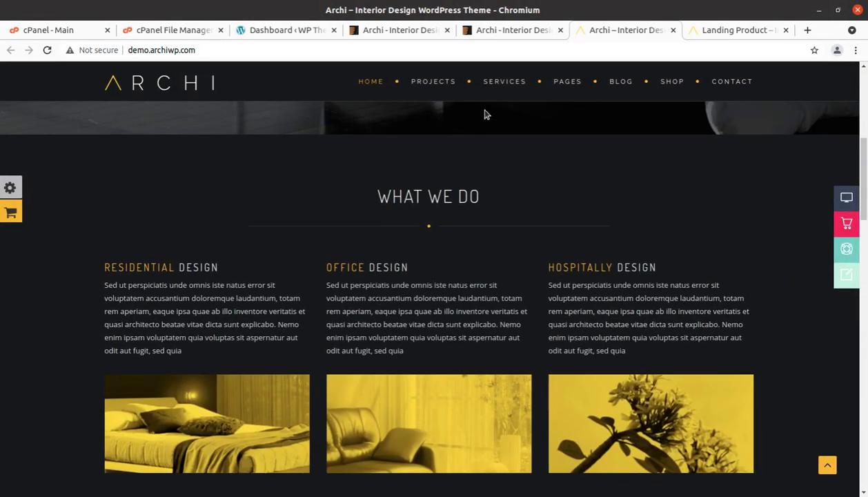
Check the active theme in the WordPress dashboard's At a Glance box and open the live site in a new tab.
mouse_move(370, 85)
left_click(275, 31)
scroll(256, 239, "down", 3)
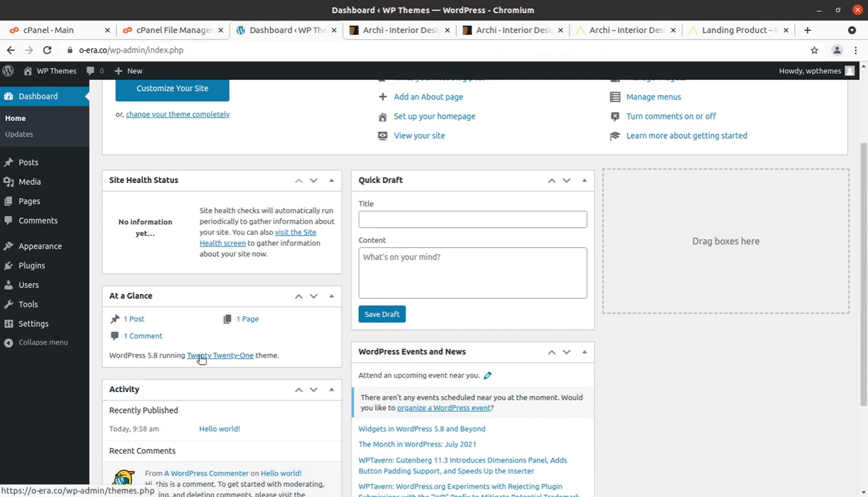
mouse_move(42, 70)
middle_click(38, 91)
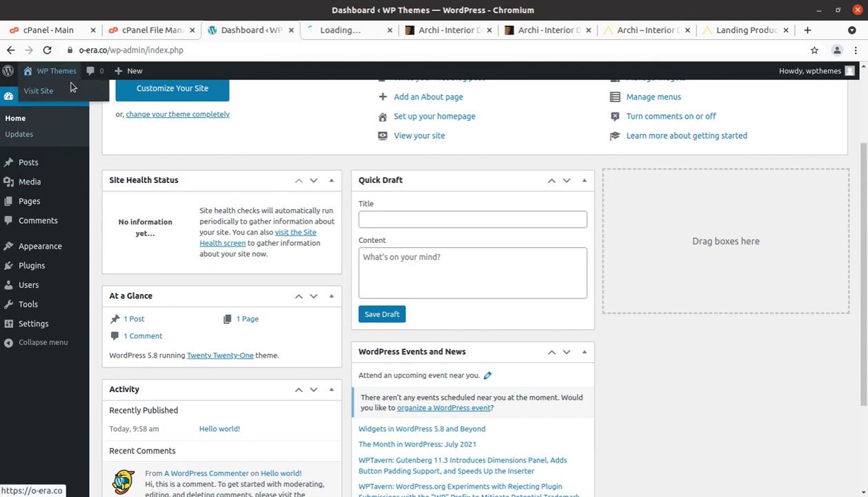
left_click(343, 31)
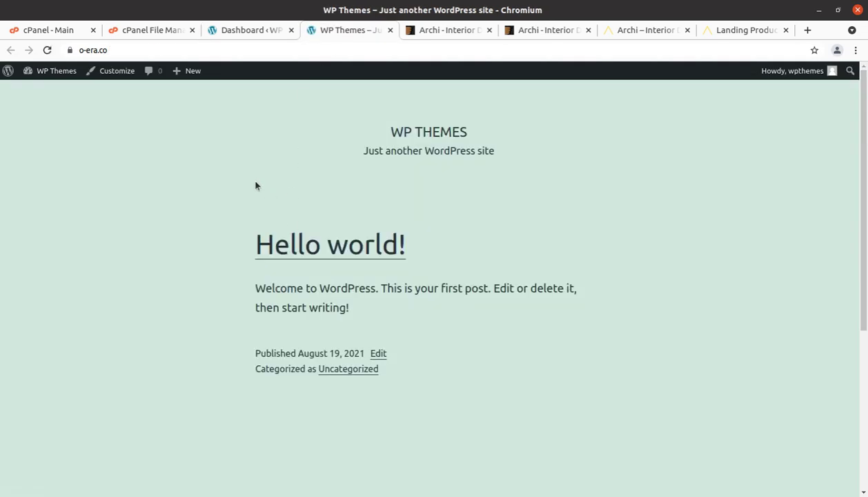
Switch to the file manager's archi_v4.3.9 folder and inspect its data_export and Documentation subfolders.
left_click(1, 38)
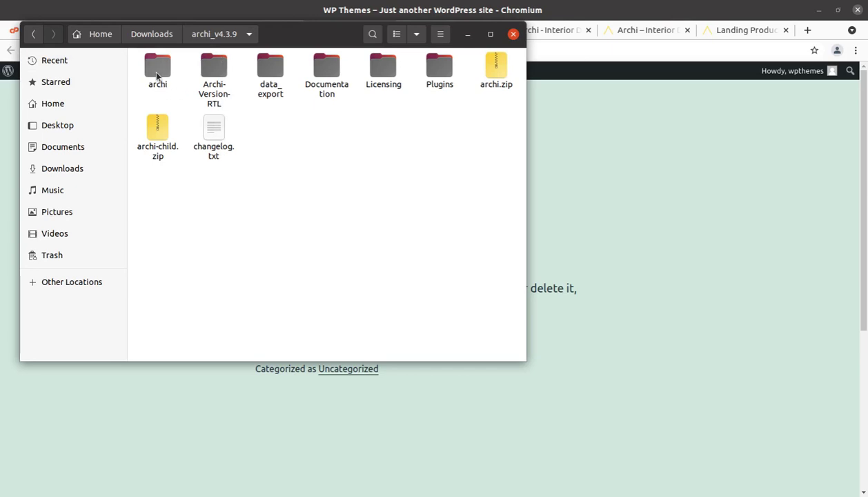
left_click(216, 77)
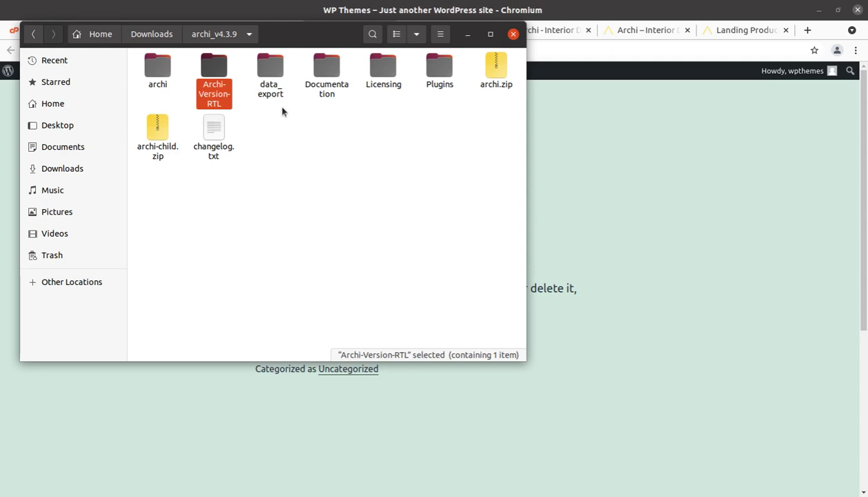
double_click(271, 69)
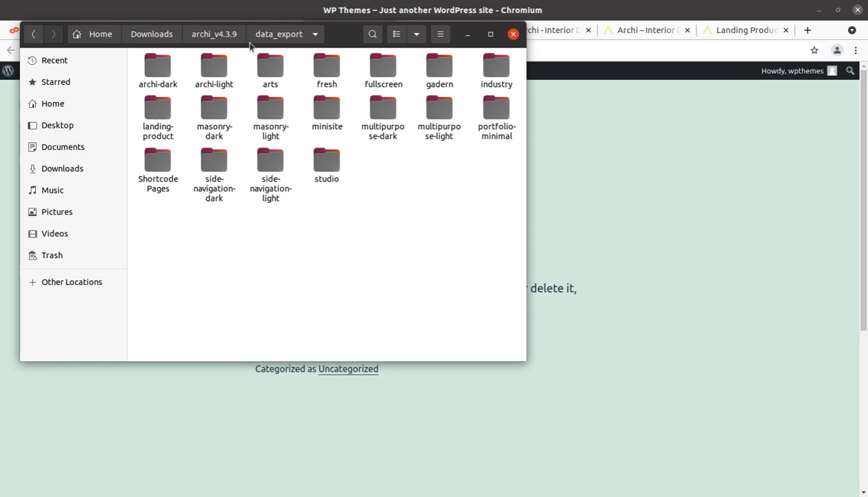
left_click(216, 35)
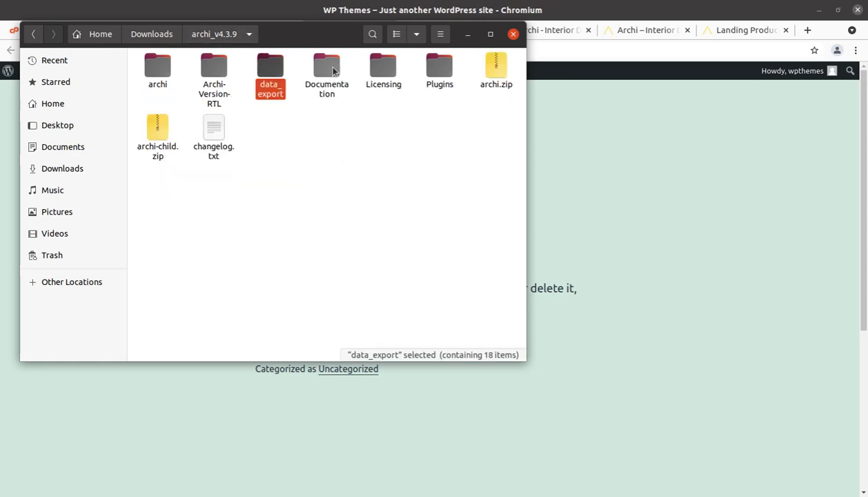
double_click(332, 69)
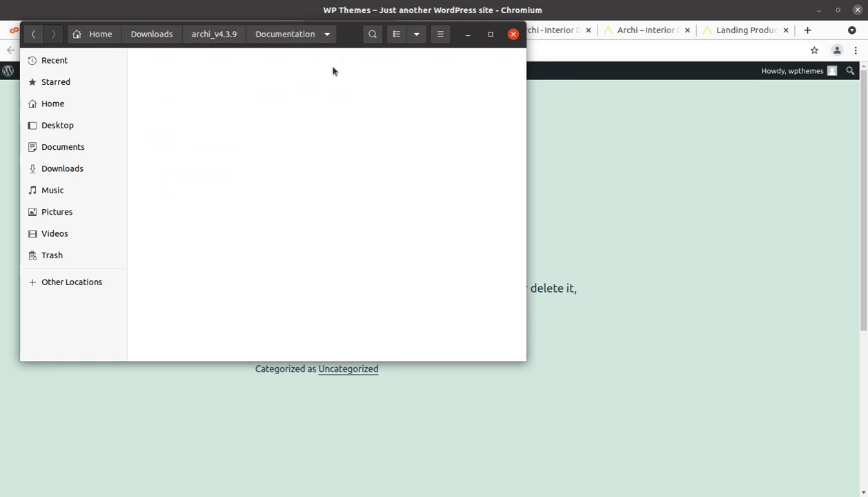
left_click(216, 34)
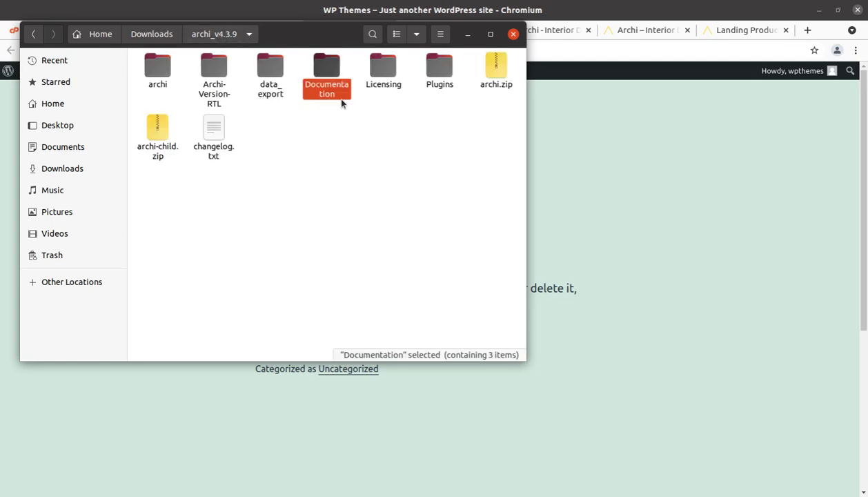
Open the Plugins folder and go through its plugin archives, including js_composer.zip, revslider.zip and ot-themes-one-click-import.zip.
left_click(383, 69)
double_click(440, 69)
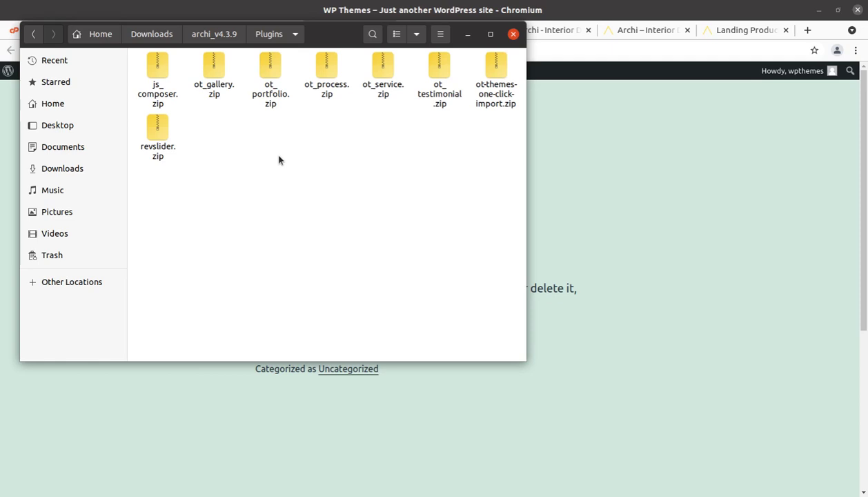
left_click(156, 91)
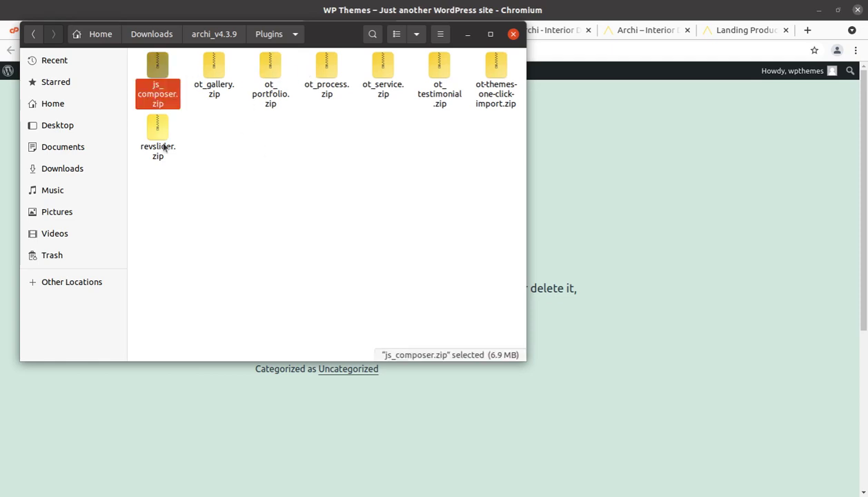
left_click(170, 154)
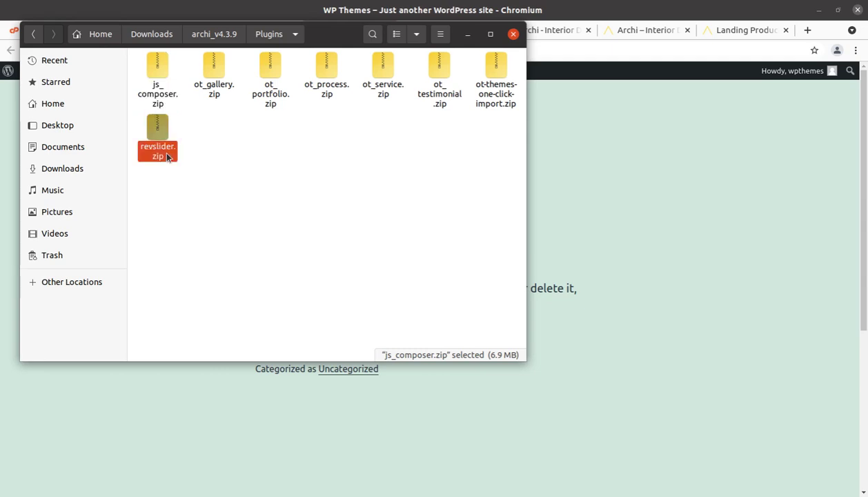
left_click(219, 105)
left_click(217, 94)
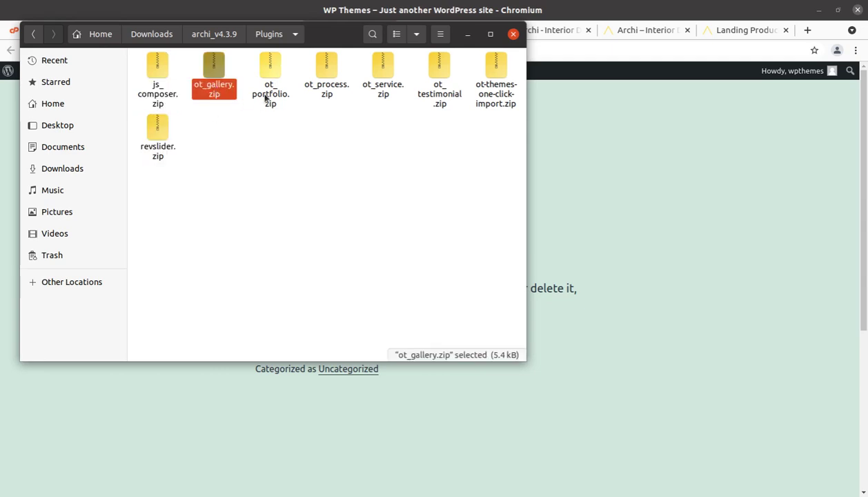
left_click(270, 96)
left_click(334, 94)
left_click(383, 89)
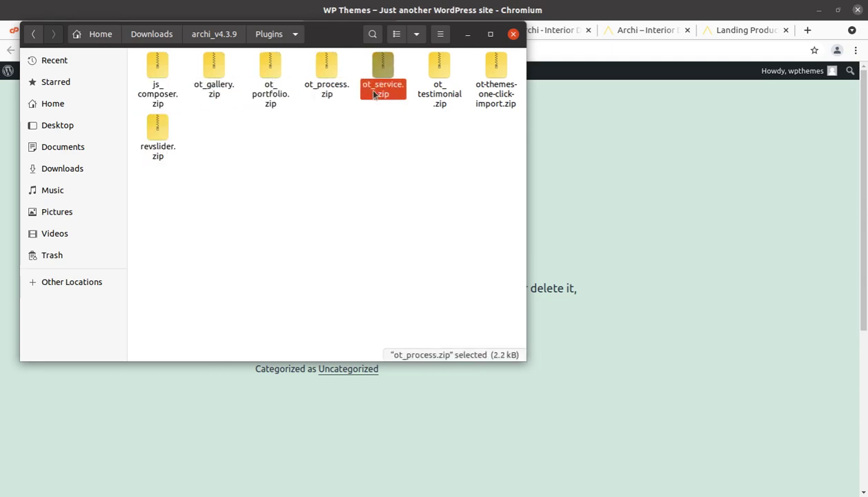
left_click(423, 94)
left_click(482, 97)
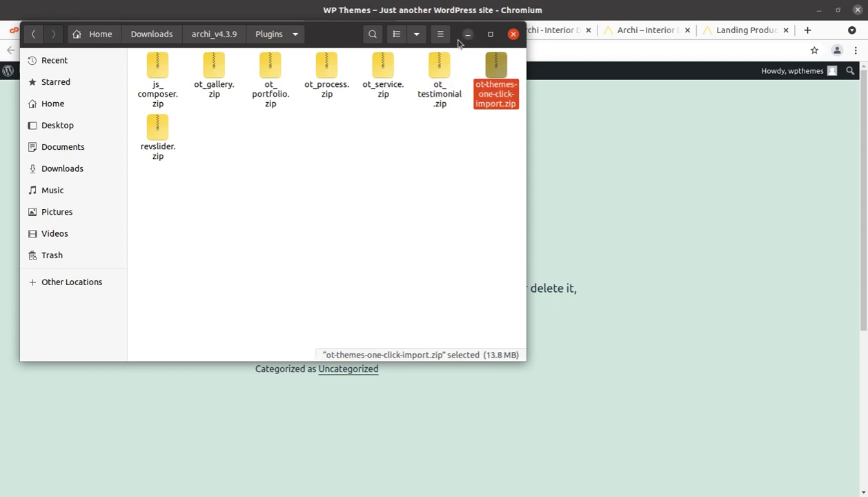
Return to the archi_v4.3.9 folder and pick out the theme archives archi.zip and archi-child.zip.
left_click(219, 37)
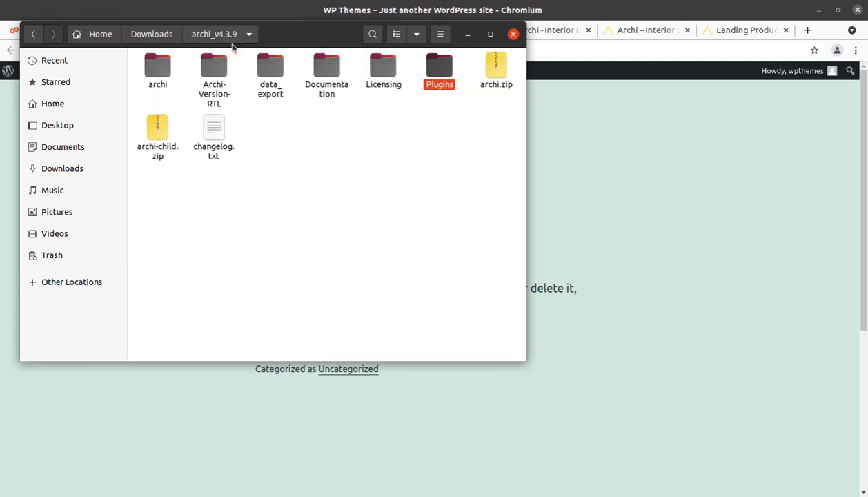
left_click(498, 76)
left_click(157, 133)
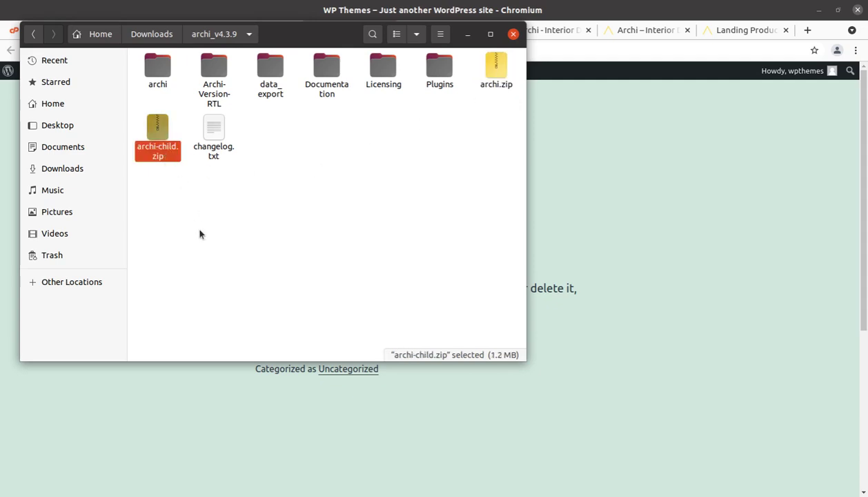
Pick out archi.zip in the archi_v4.3.9 folder, read the version history in changelog.txt, and minimize both windows.
left_click(492, 81)
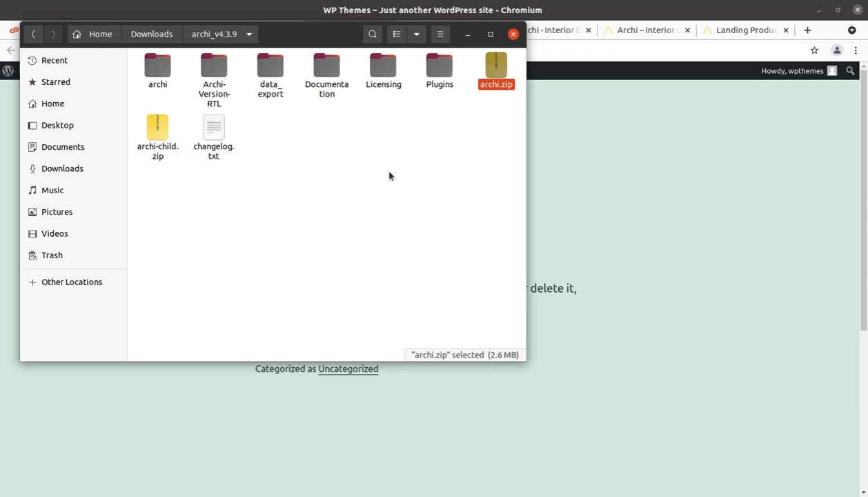
double_click(216, 132)
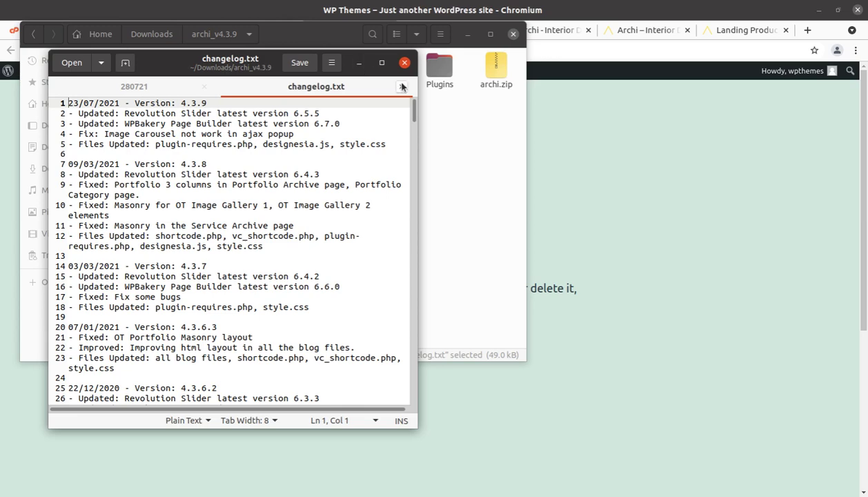
left_click(358, 63)
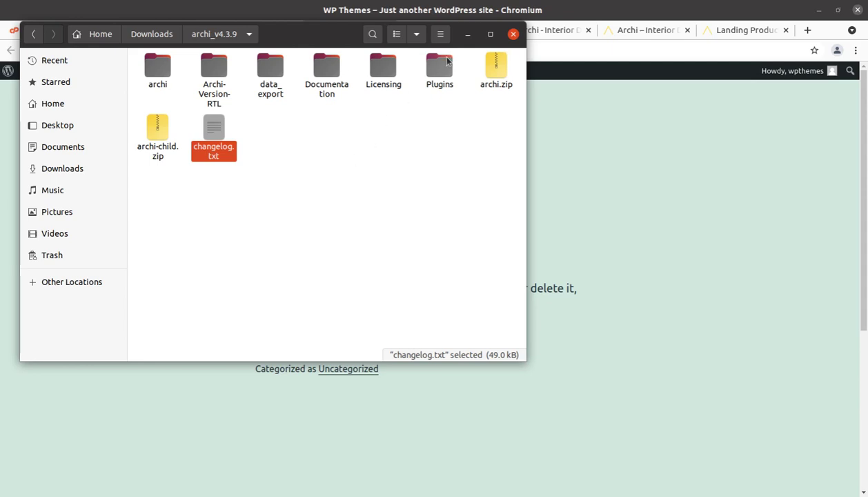
left_click(468, 34)
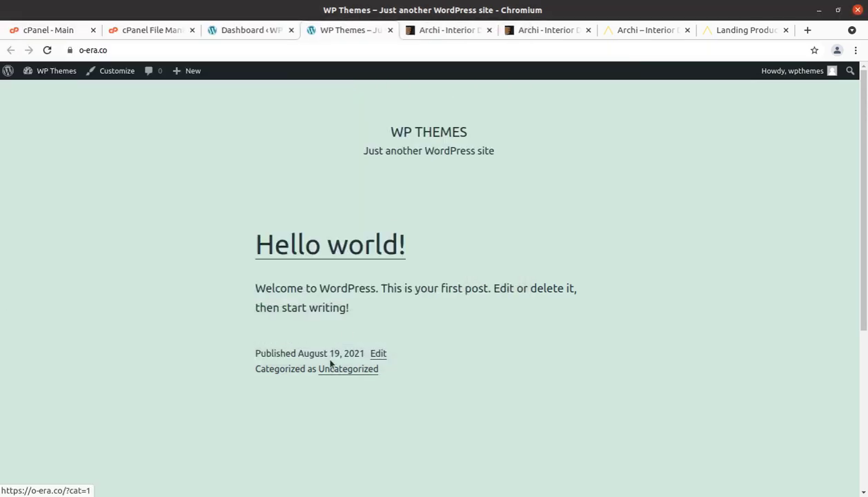
Go to the WordPress dashboard's Themes page and bring up the form for uploading a new theme as a .zip file.
left_click(270, 29)
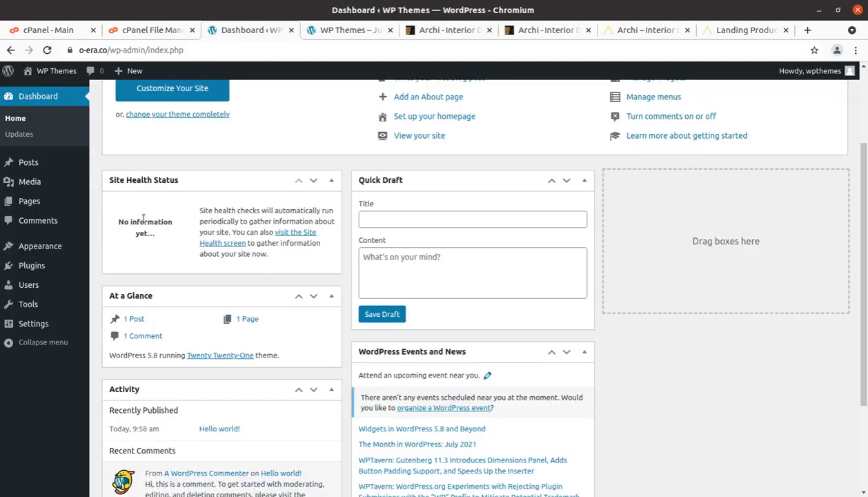
mouse_move(47, 248)
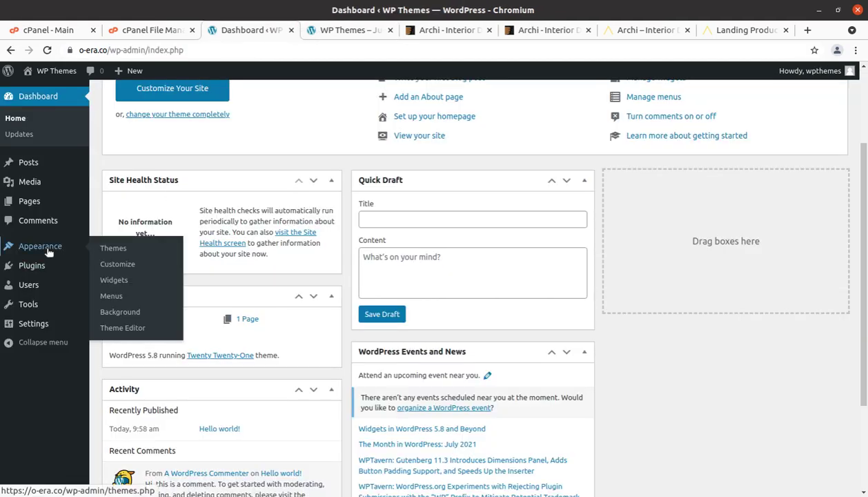
left_click(116, 249)
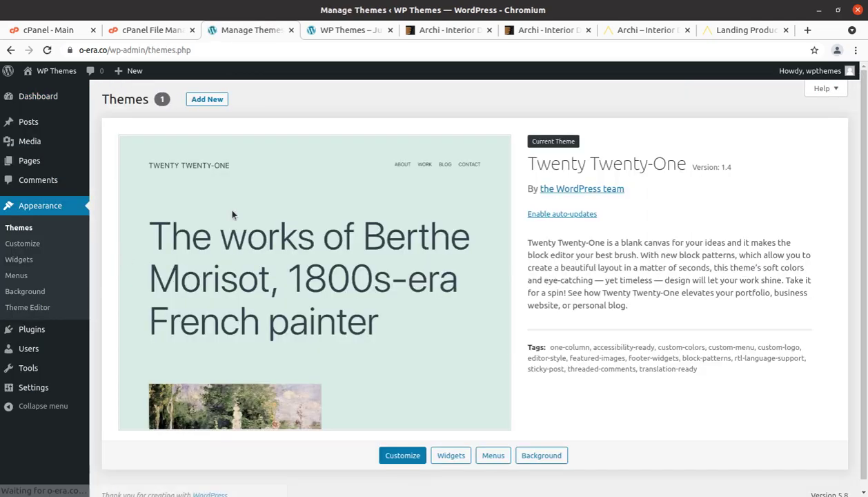
left_click(207, 100)
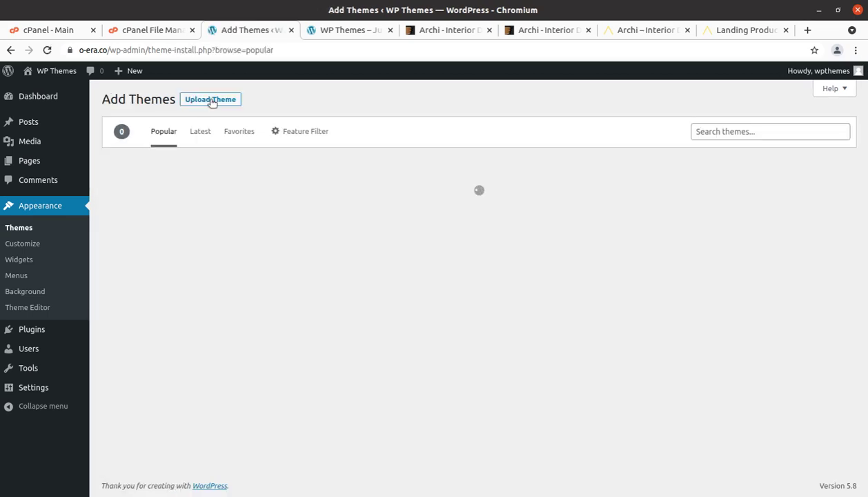
left_click(211, 100)
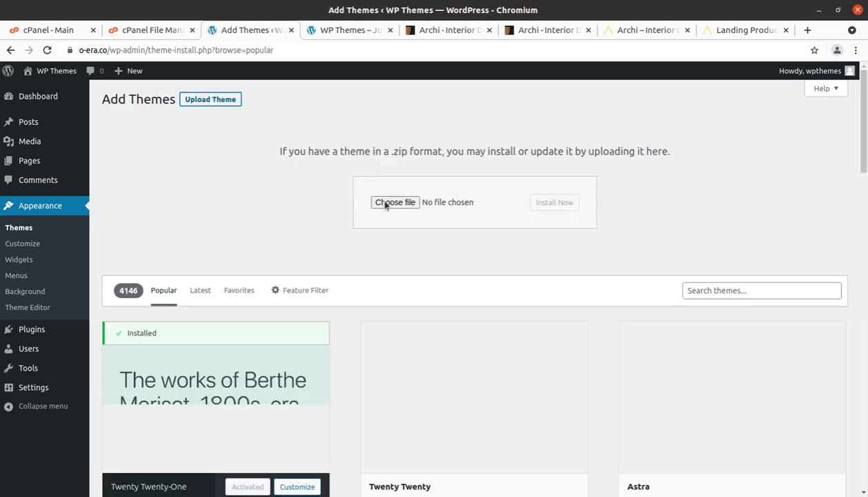
left_click(388, 203)
left_click(241, 76)
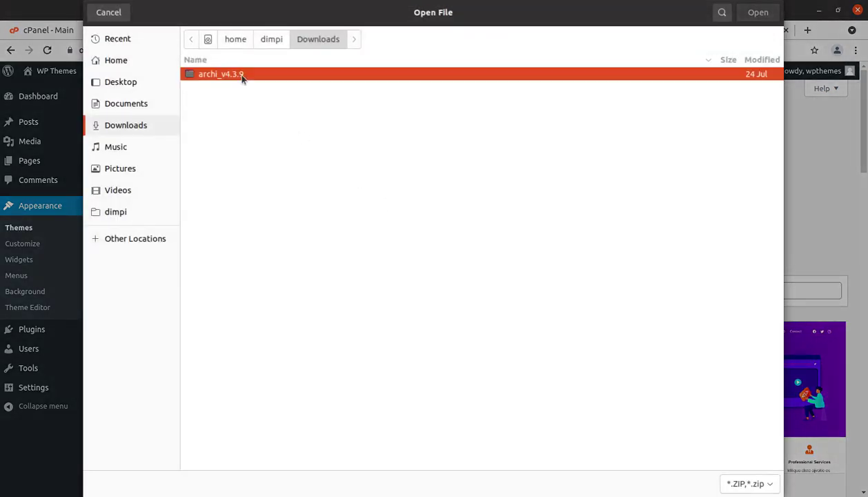
double_click(241, 76)
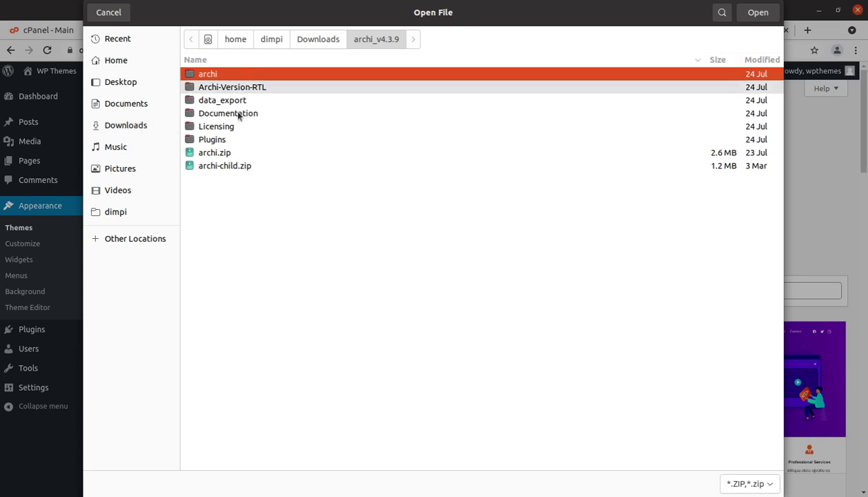
left_click(223, 152)
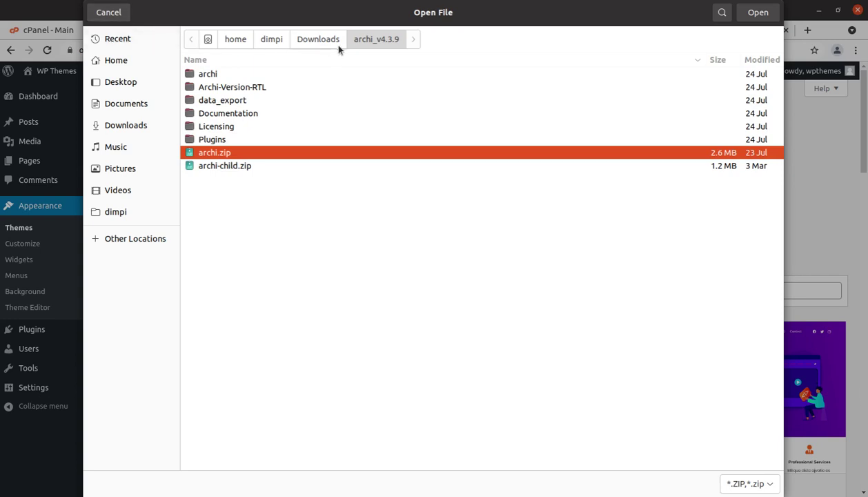
left_click(110, 14)
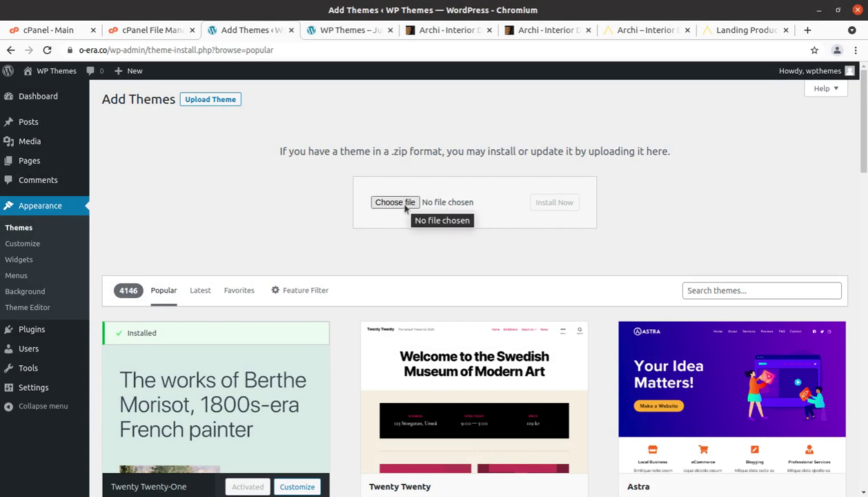
Switch to the cPanel File Manager, check the o-era.co/wp-content/themes path, and open the upload page for that directory.
left_click(156, 31)
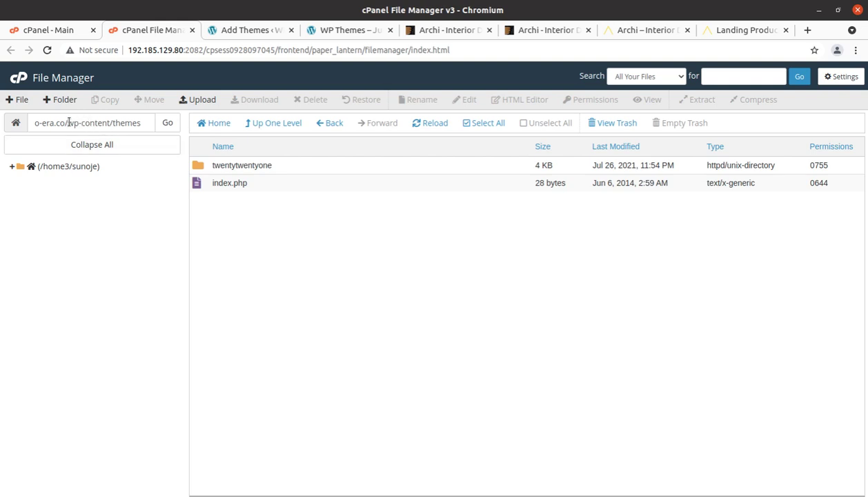
left_click_drag(67, 122, 140, 124)
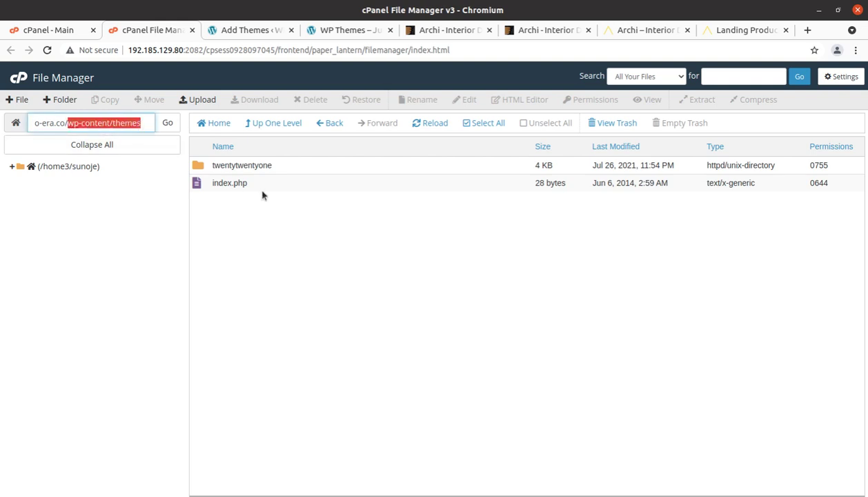
left_click(202, 102)
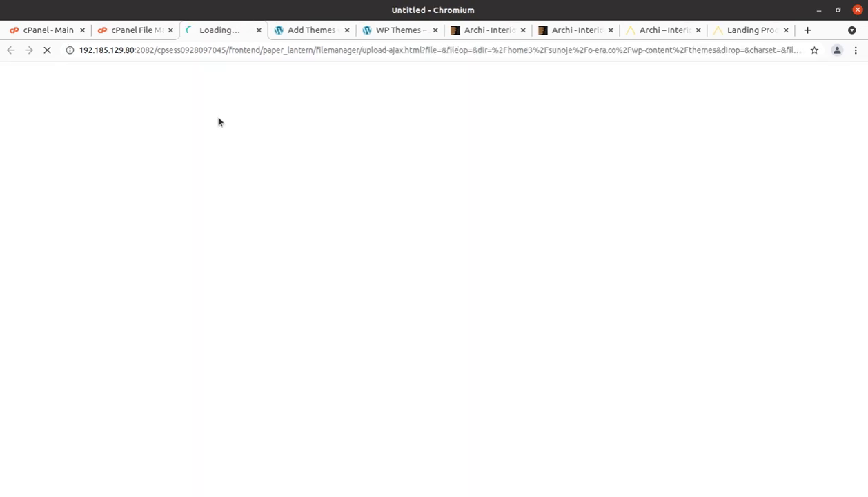
Upload archi.zip from the Downloads archi_v4.3.9 folder to wp-content/themes and return to the themes directory once the transfer completes.
left_click(433, 264)
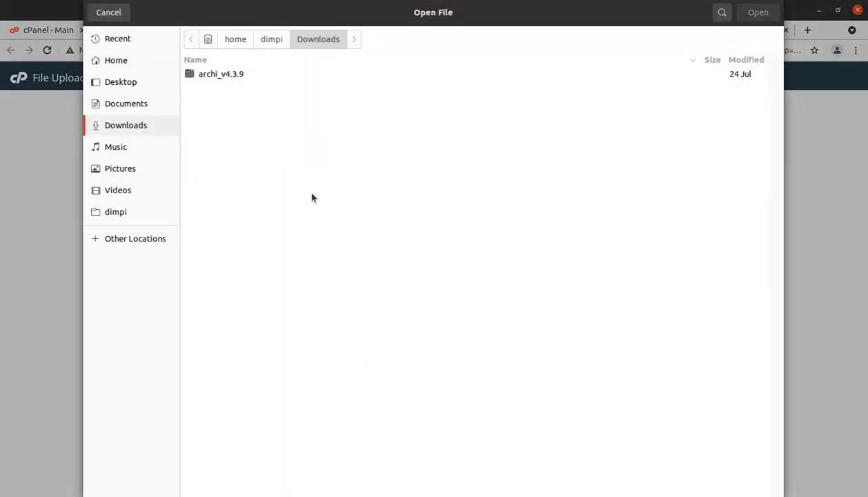
double_click(231, 75)
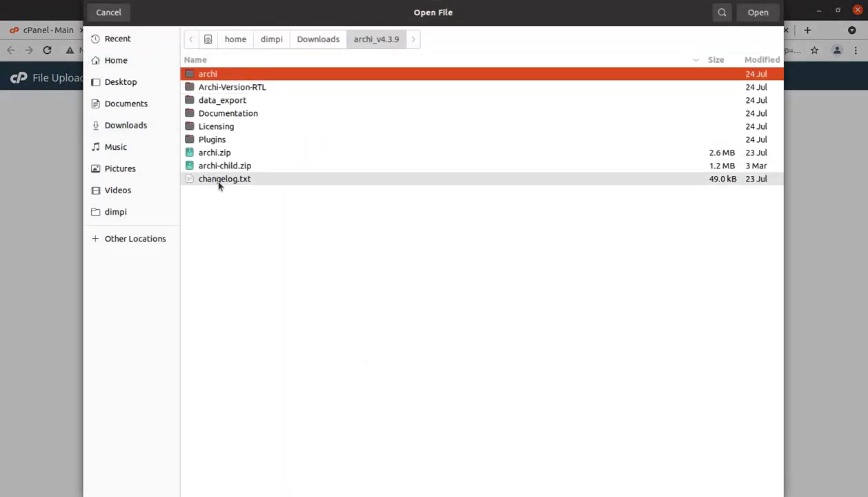
left_click(227, 153)
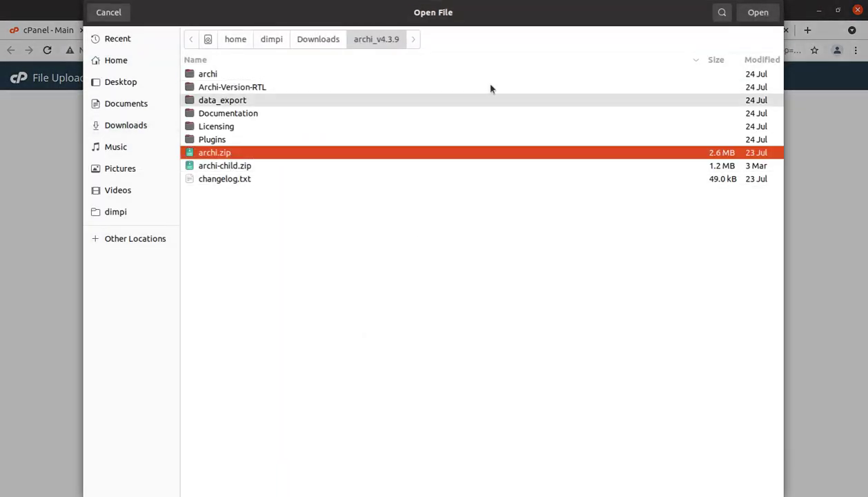
left_click(758, 13)
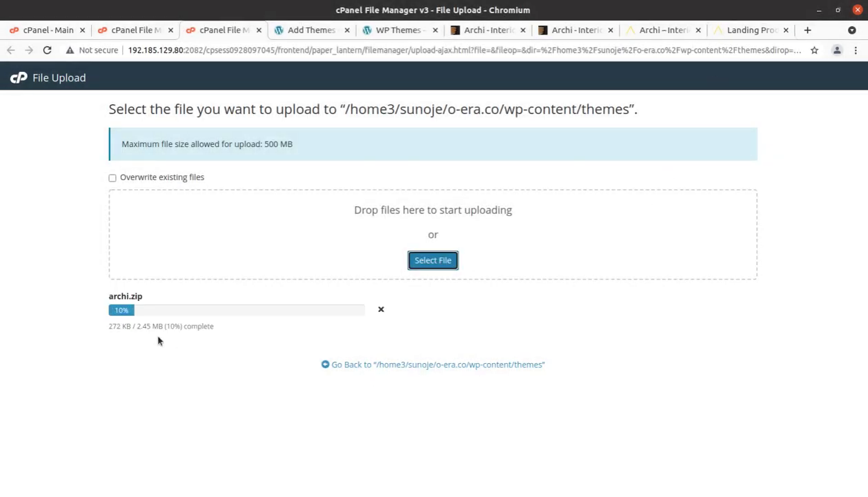
left_click_drag(136, 327, 150, 328)
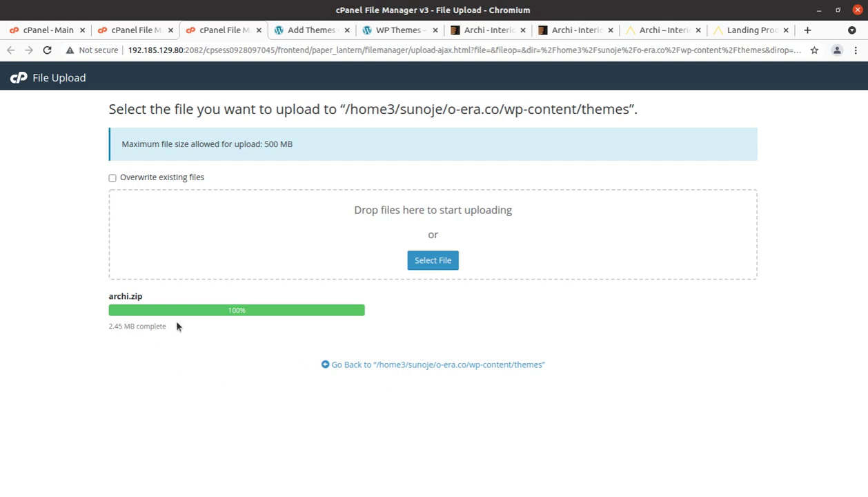
left_click_drag(225, 310, 244, 311)
left_click(379, 365)
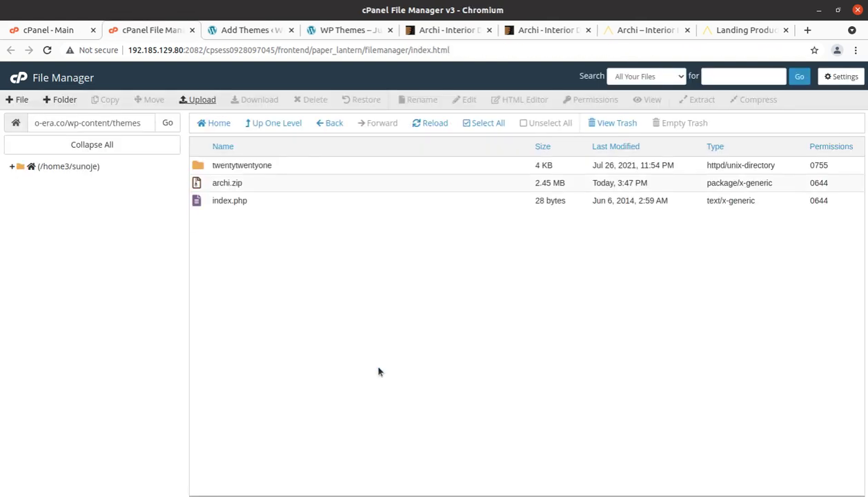
Extract archi.zip into /o-era.co/wp-content/themes, dismiss the extraction results, and reload the directory listing.
right_click(291, 185)
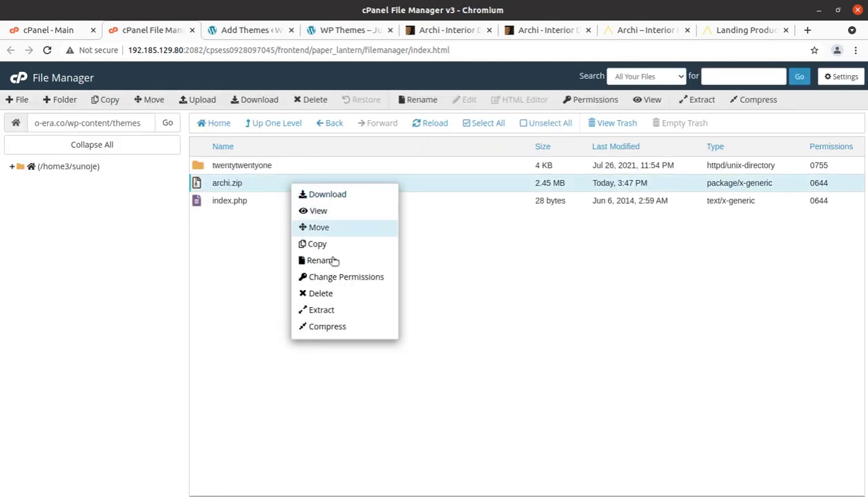
left_click(323, 310)
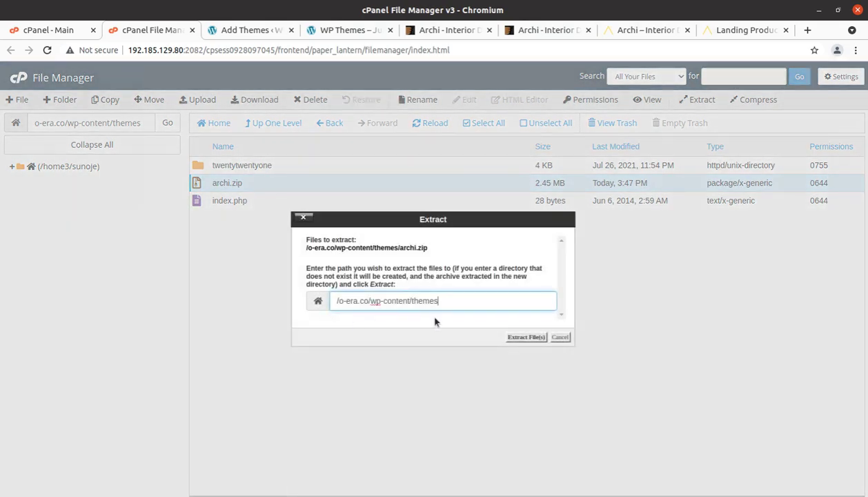
left_click(512, 337)
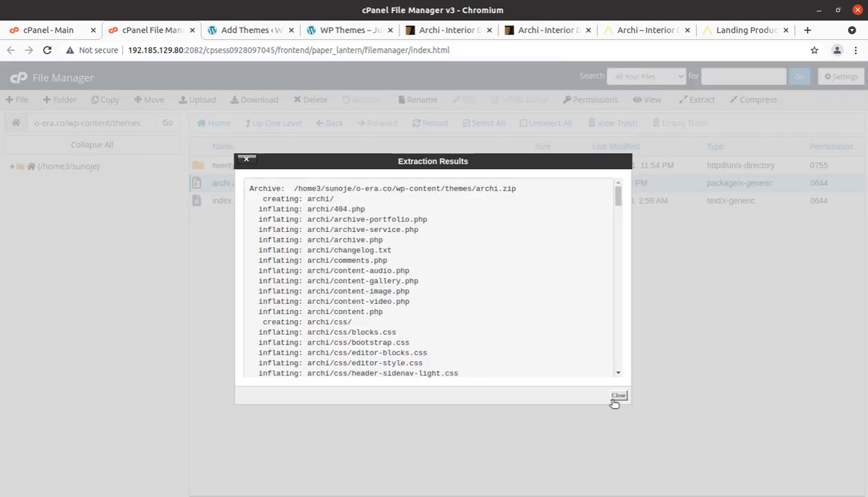
left_click(612, 398)
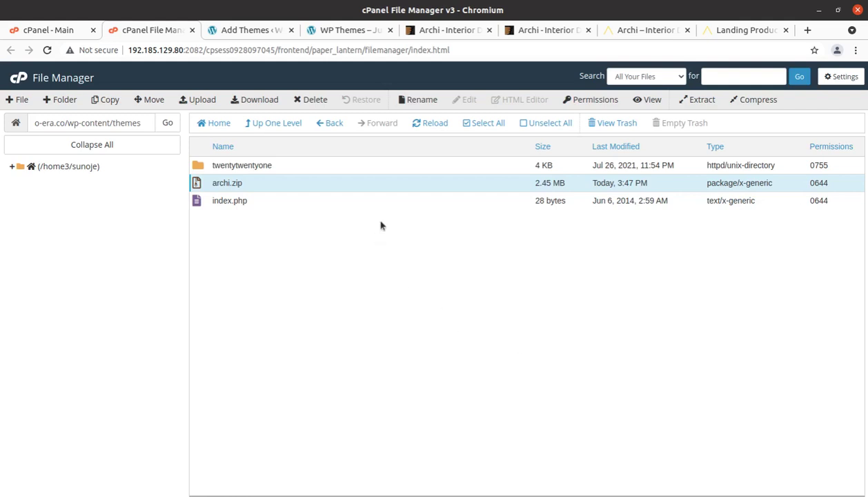
left_click(422, 124)
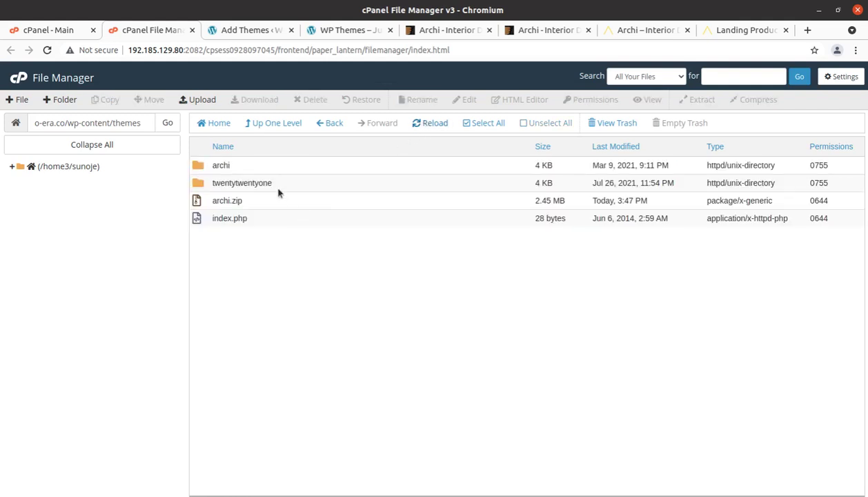
Look through the files in the extracted archi theme folder and go back up to the themes directory.
double_click(262, 166)
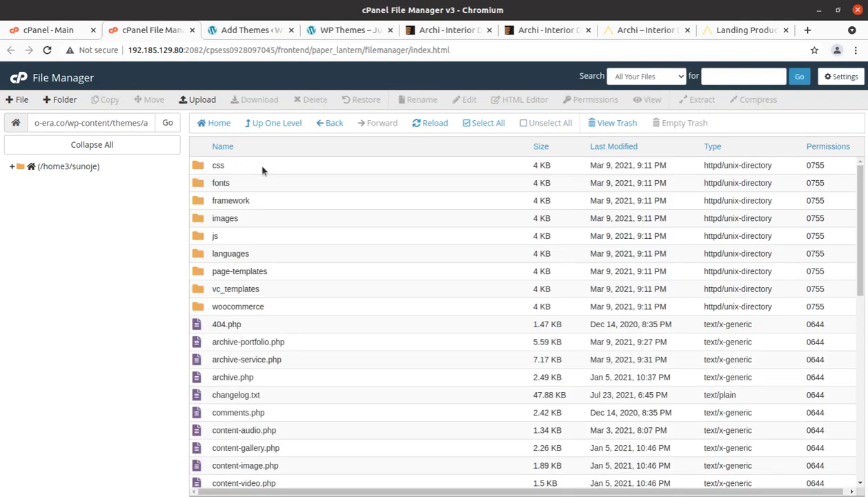
scroll(301, 277, "down", 1)
scroll(302, 276, "down", 3)
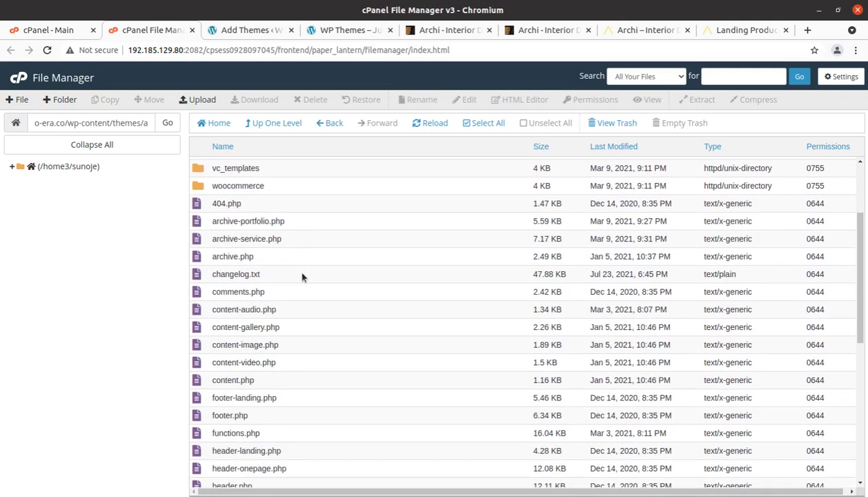
scroll(302, 277, "up", 3)
left_click(277, 122)
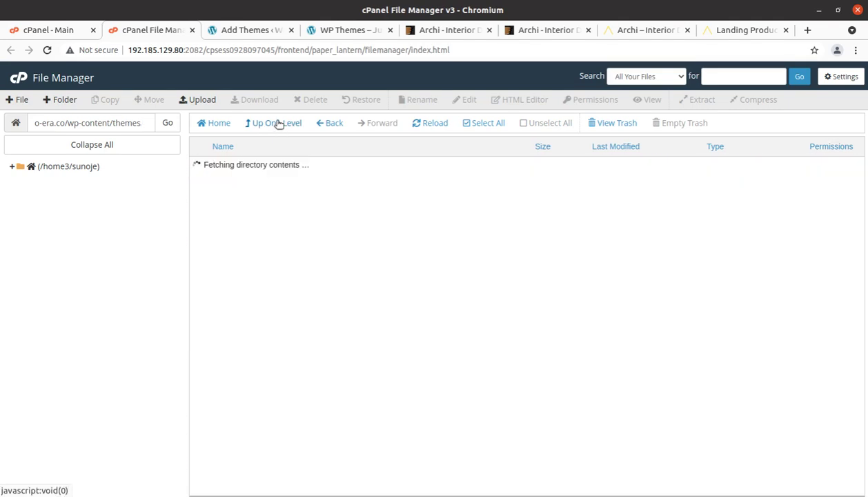
Permanently delete archi.zip from the themes directory, skipping the trash, and recheck the contents of the archi folder.
left_click(256, 201)
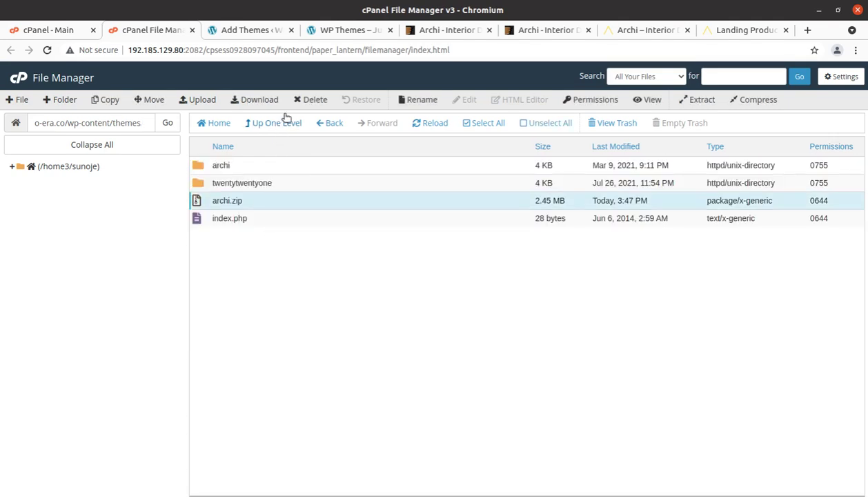
left_click(311, 99)
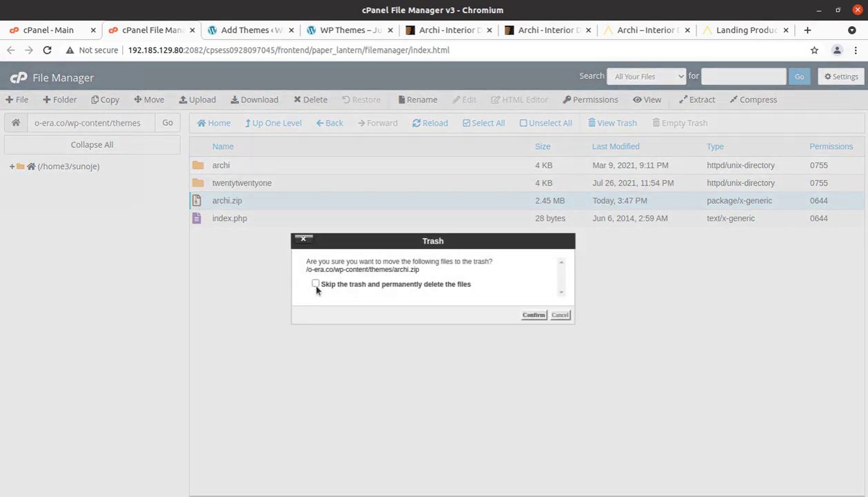
left_click(314, 284)
left_click(533, 315)
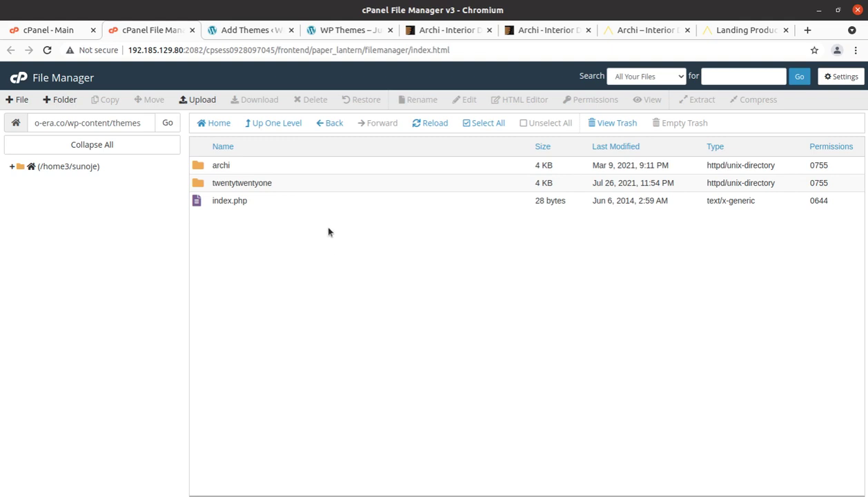
double_click(247, 168)
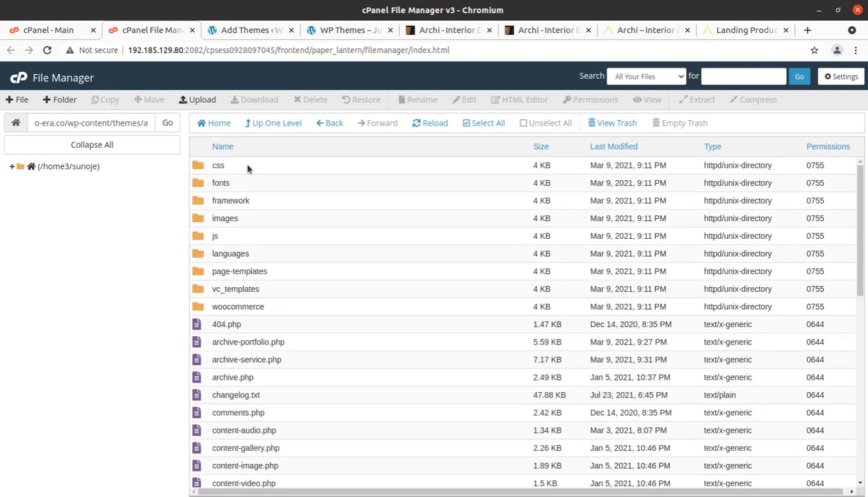
left_click(283, 125)
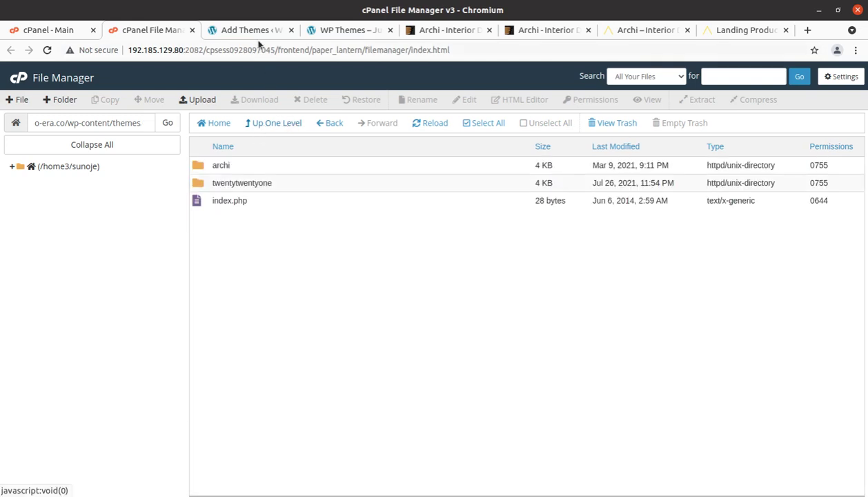
Switch to the WordPress admin, review the Archi theme's details among the installed themes, and activate Archi.
left_click(252, 29)
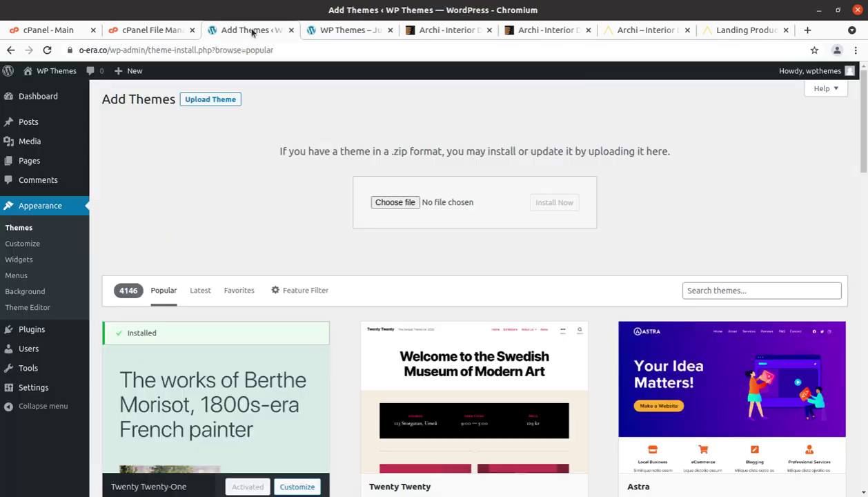
left_click(13, 230)
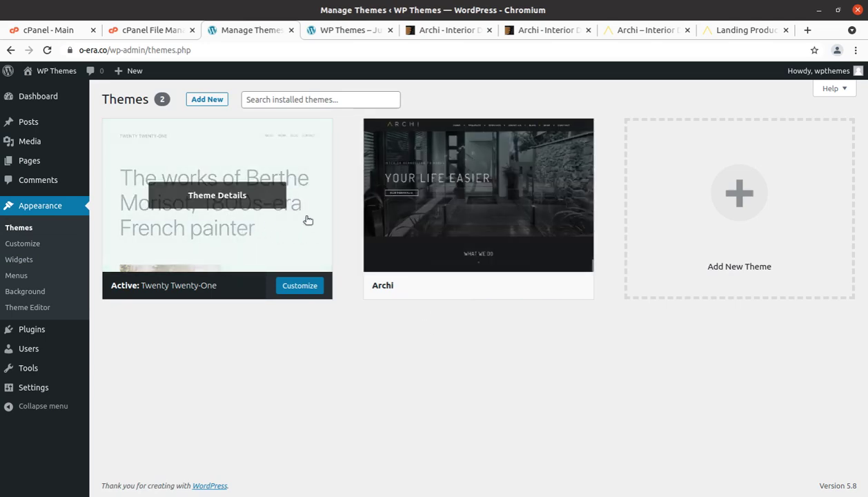
left_click(469, 212)
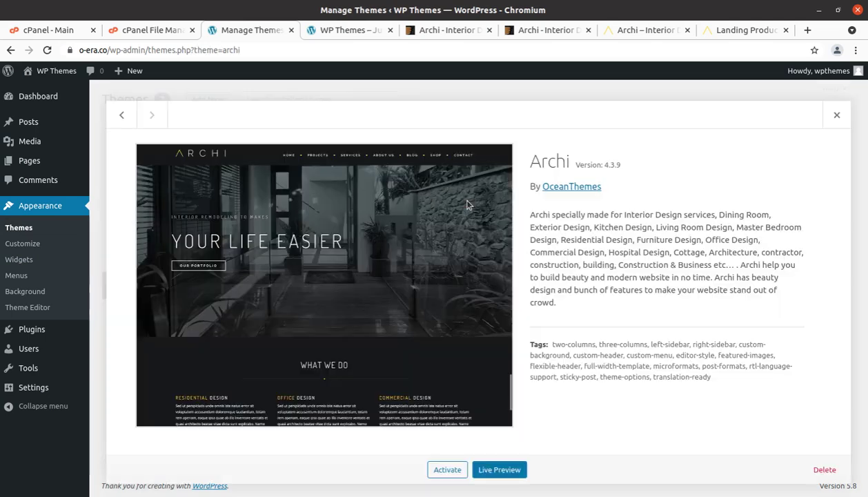
left_click_drag(526, 161, 618, 169)
left_click(627, 326)
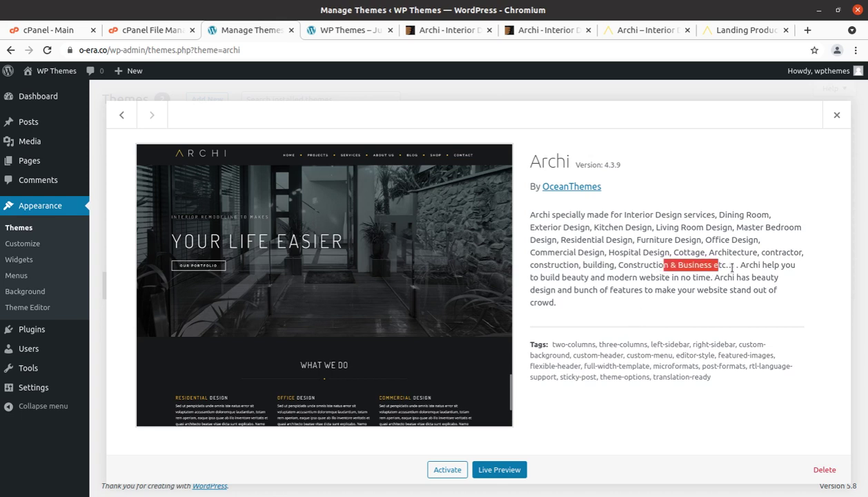
left_click_drag(648, 262, 722, 265)
left_click(739, 307)
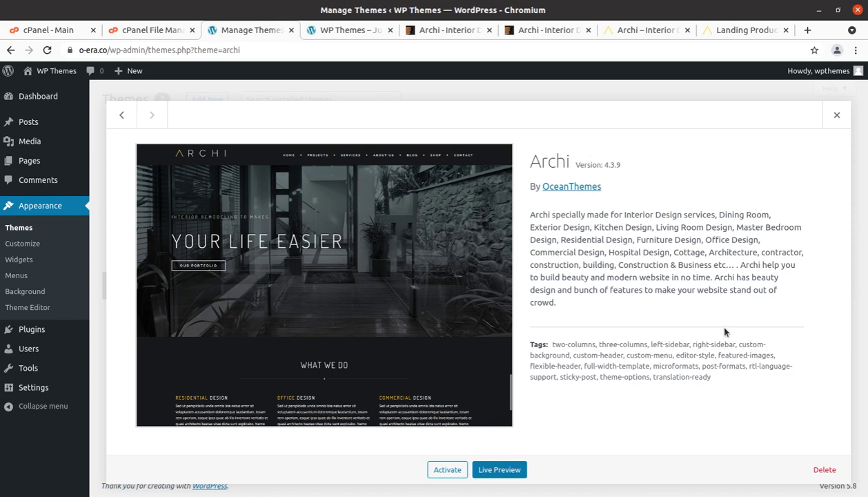
left_click(439, 472)
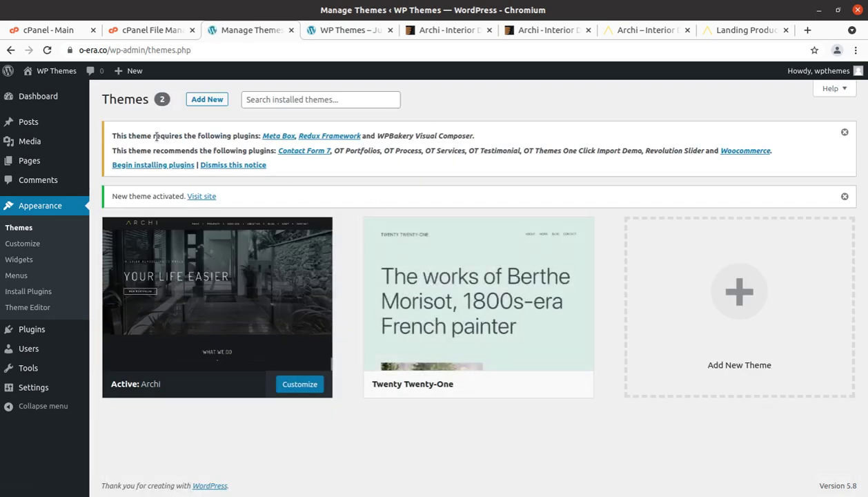
Read the theme's plugin notice, begin installing plugins, and look through the list of required and recommended plugins.
left_click_drag(114, 134, 297, 169)
left_click(375, 176)
left_click(125, 166)
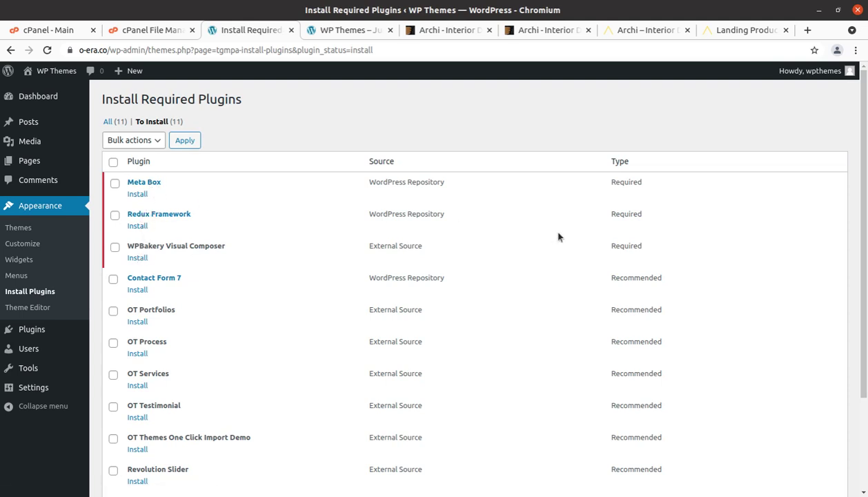
scroll(567, 306, "down", 2)
scroll(567, 306, "down", 2)
scroll(545, 301, "up", 3)
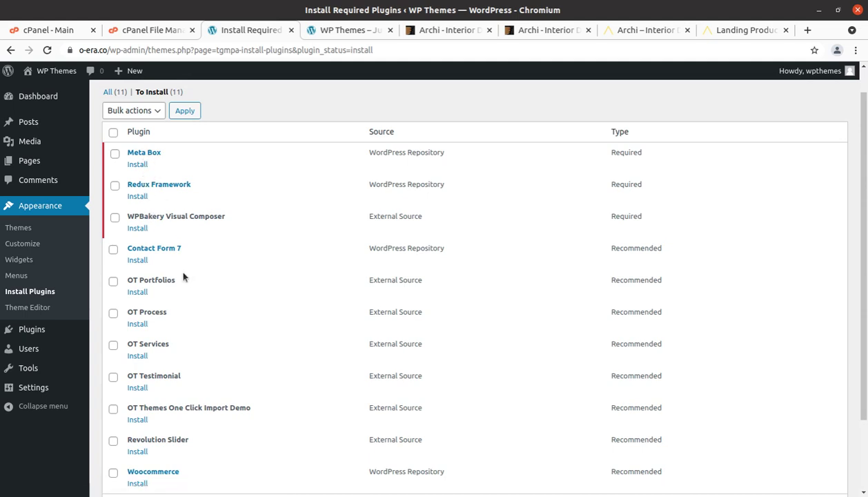
scroll(187, 276, "down", 2)
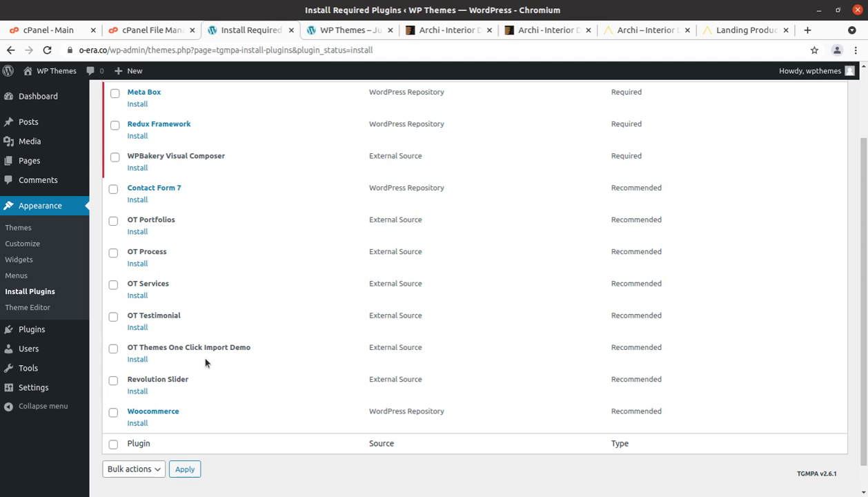
scroll(298, 342, "up", 2)
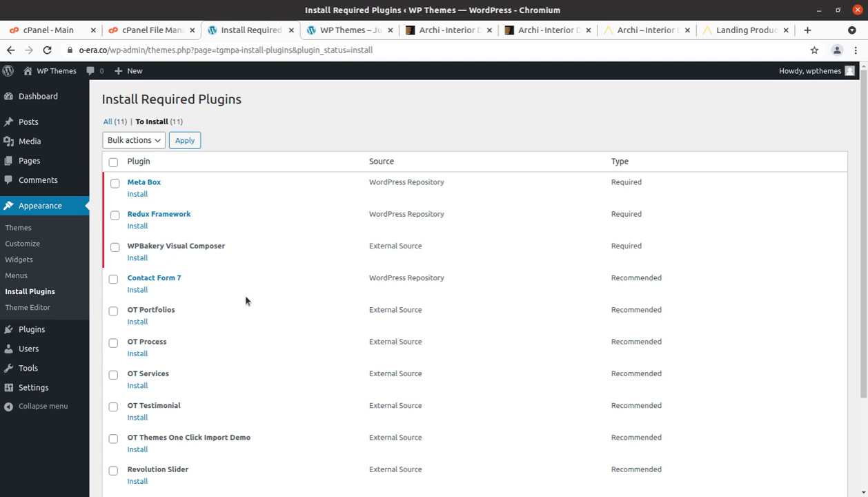
scroll(247, 301, "down", 1)
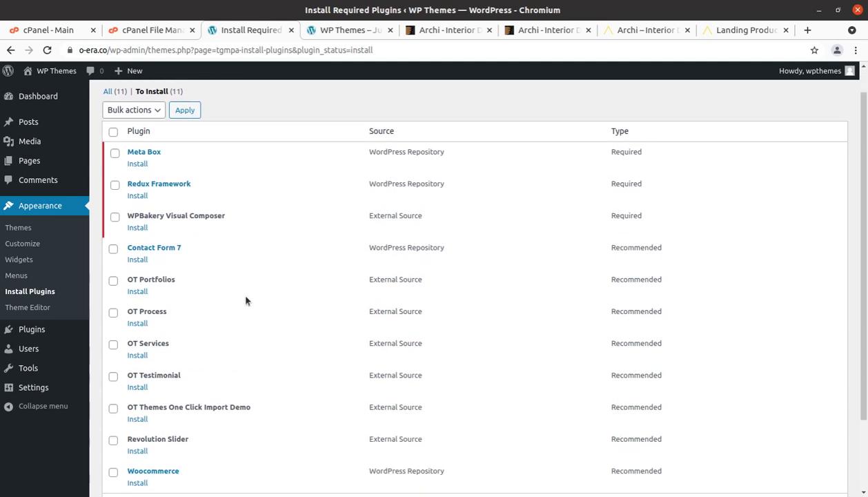
Install all the listed required and recommended plugins in one bulk action.
left_click(113, 132)
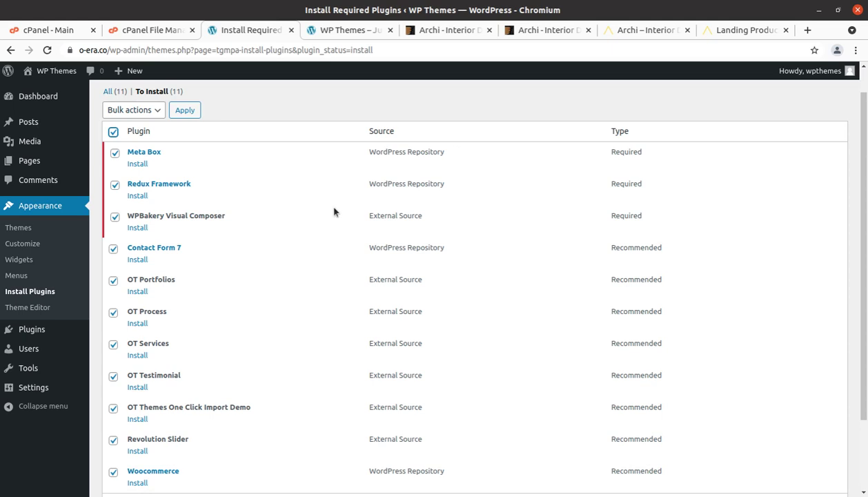
left_click(157, 112)
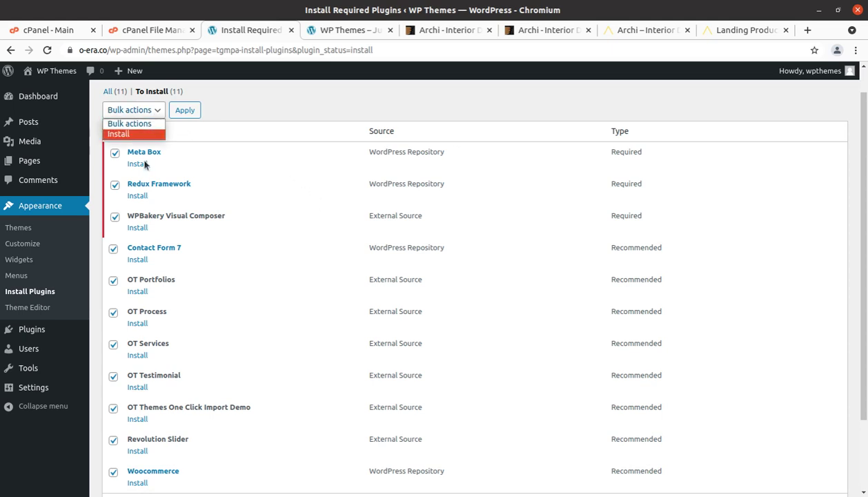
left_click(143, 135)
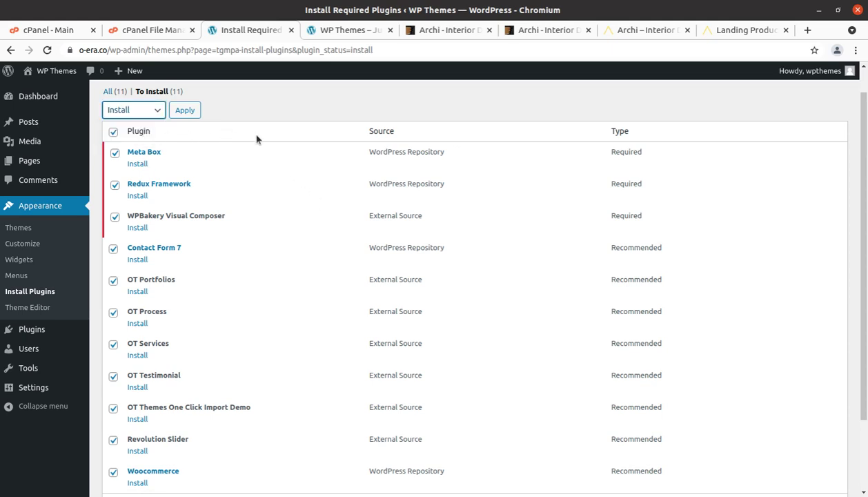
left_click(185, 112)
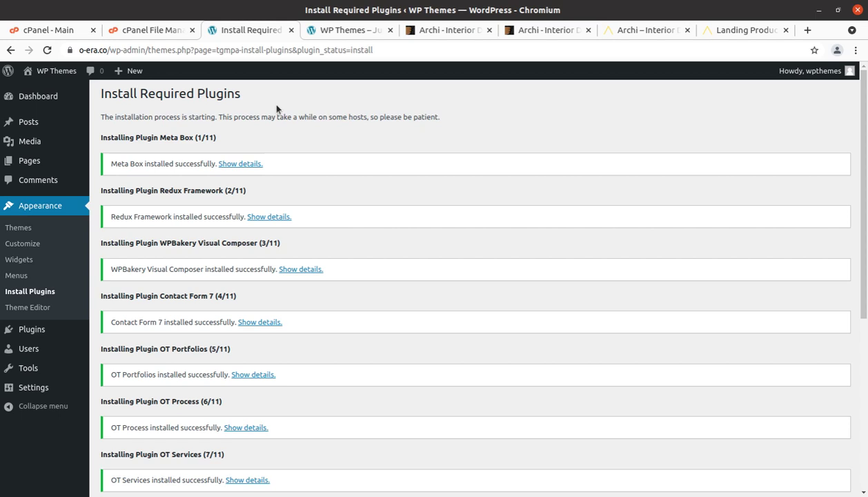
Review the plugin installation log through to the end and return to the Required Plugins Installer.
scroll(391, 273, "down", 2)
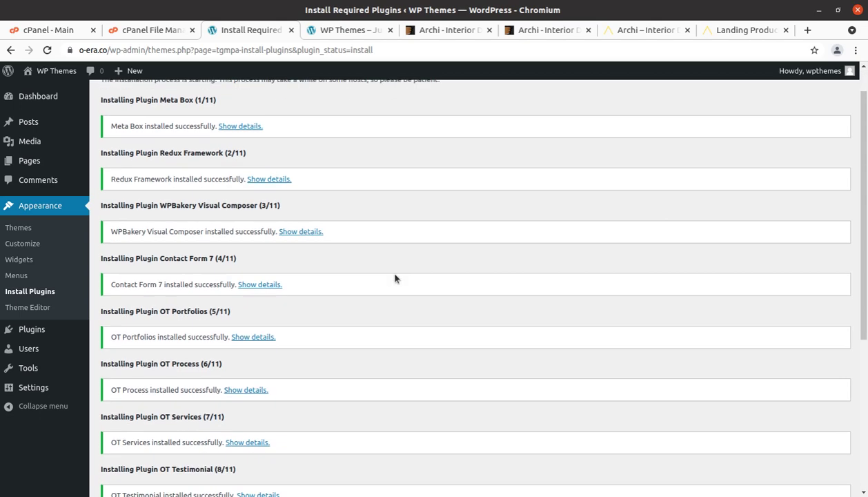
scroll(395, 278, "down", 3)
scroll(394, 278, "down", 1)
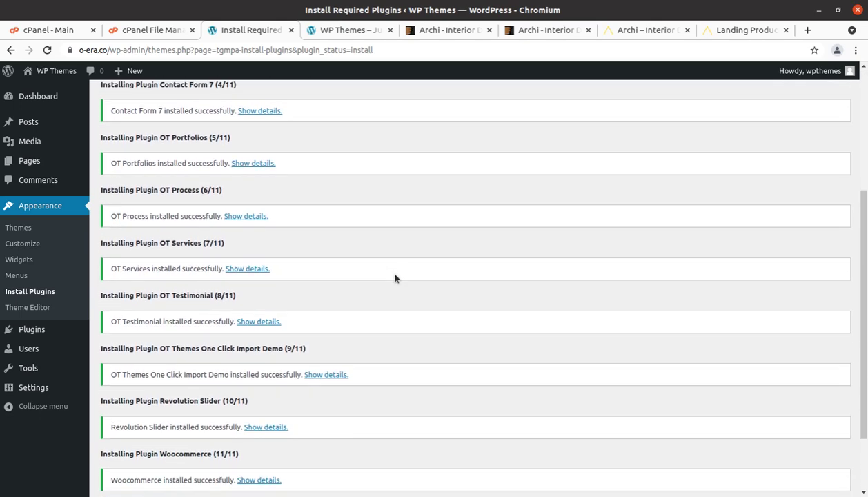
scroll(395, 278, "down", 2)
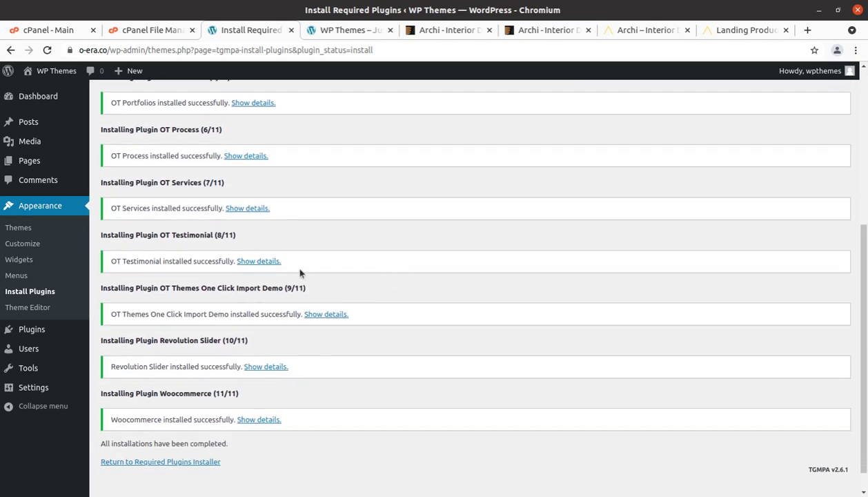
scroll(299, 273, "up", 5)
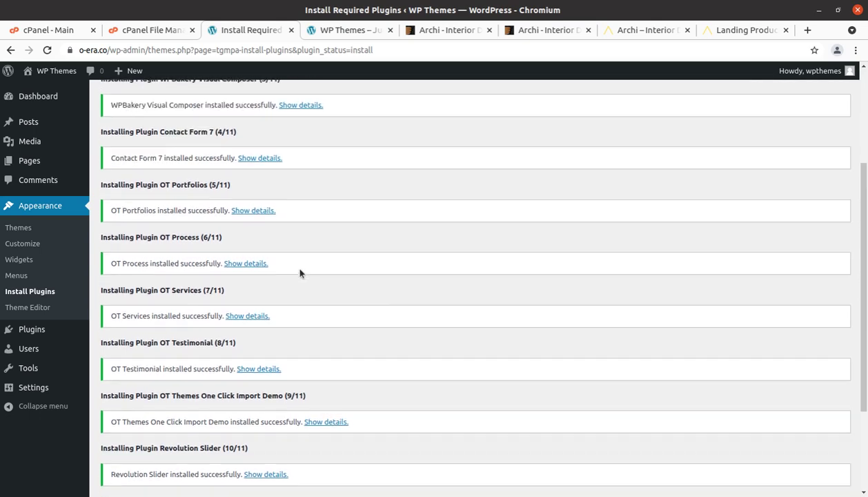
scroll(300, 272, "down", 6)
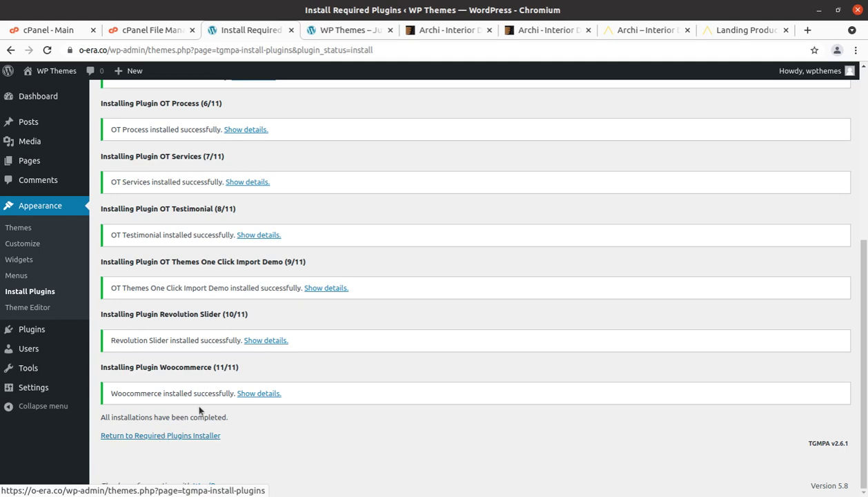
left_click(175, 439)
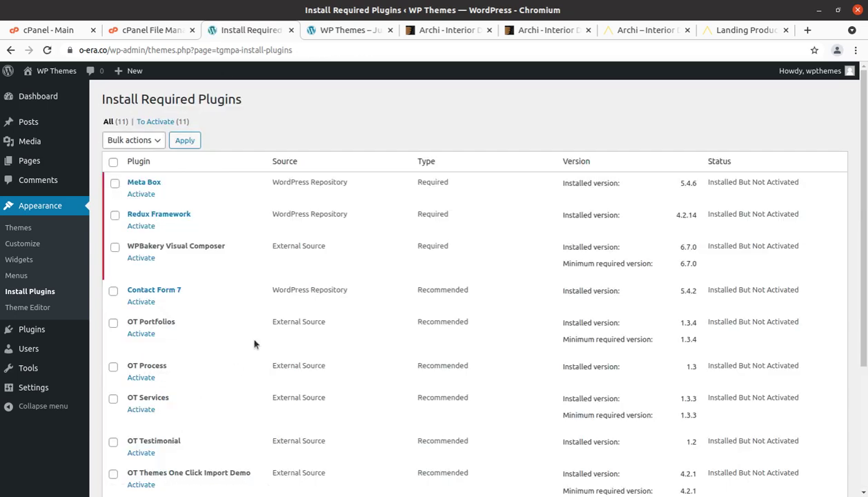
Examine the list of installed plugins from Meta Box down to Woocommerce, checking their versions and activation status.
scroll(183, 213, "down", 4)
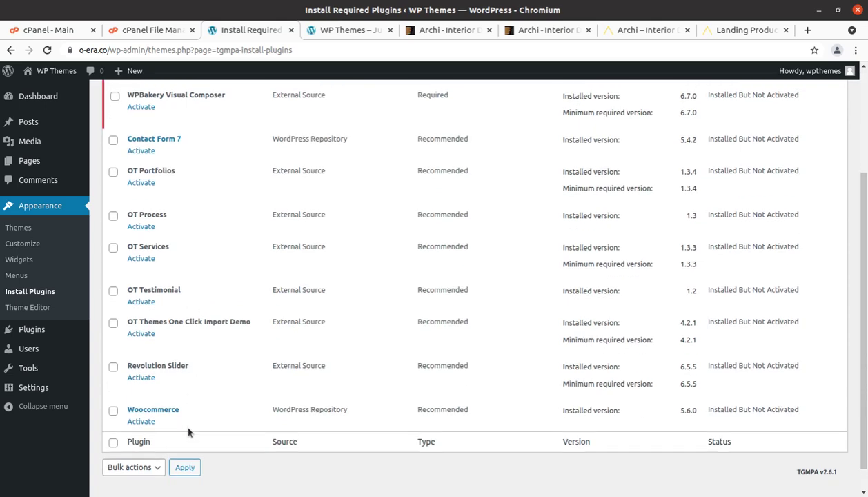
scroll(185, 423, "up", 2)
scroll(188, 430, "up", 2)
scroll(187, 430, "down", 4)
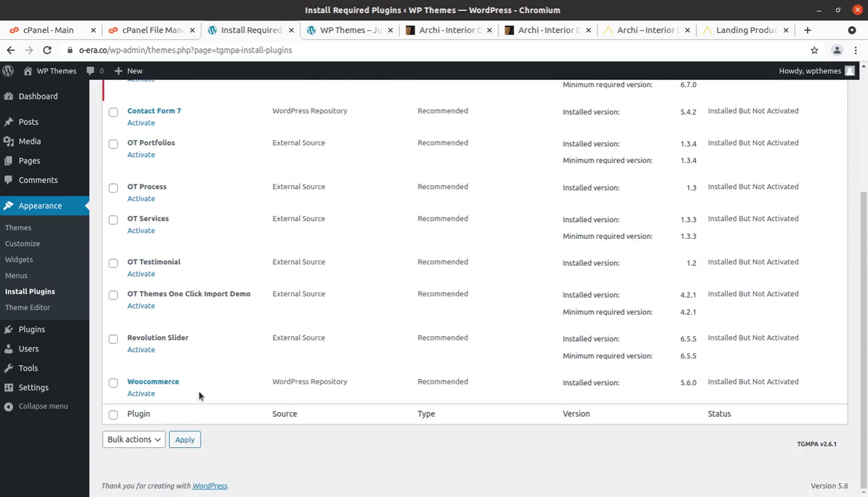
left_click_drag(200, 395, 127, 376)
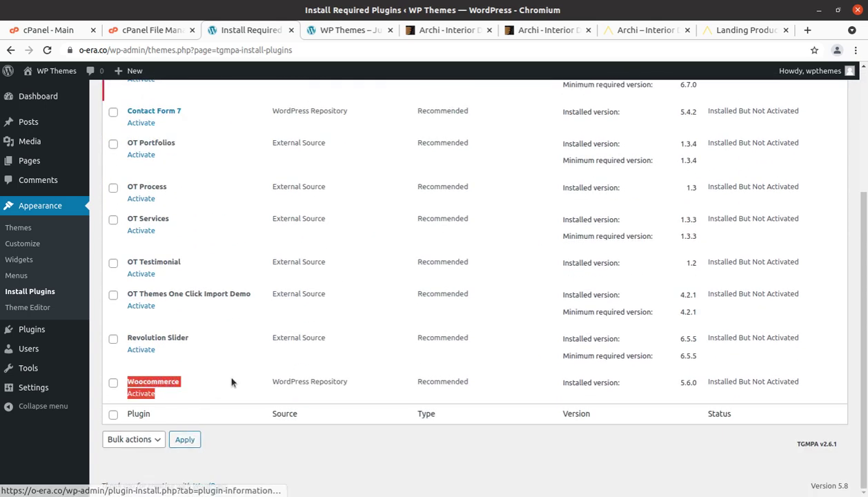
left_click(232, 382)
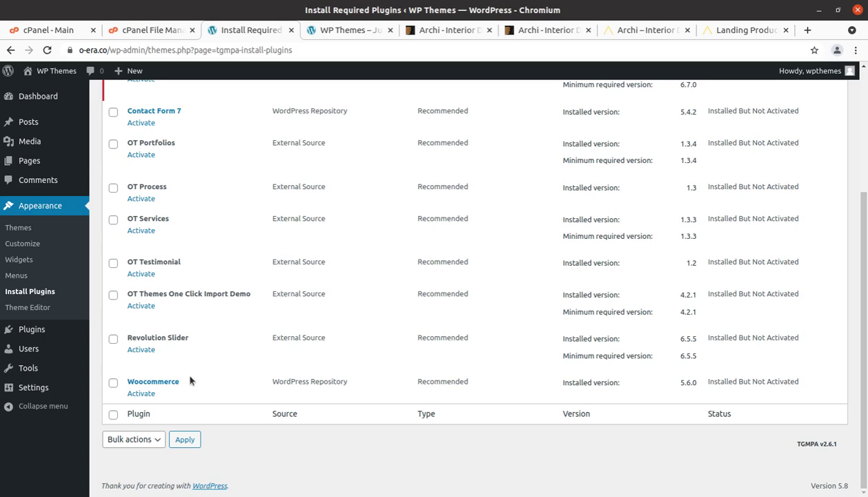
scroll(189, 380, "up", 2)
scroll(190, 380, "down", 2)
scroll(190, 380, "up", 3)
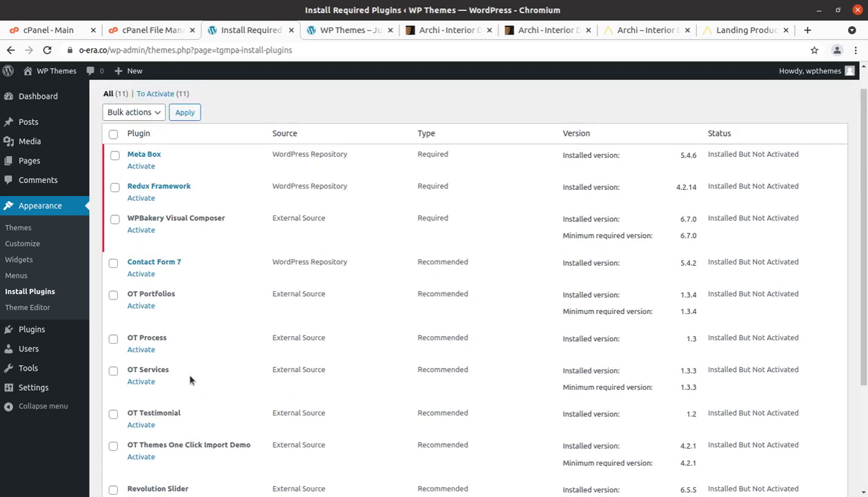
Activate all the listed plugins in one bulk action.
left_click(113, 135)
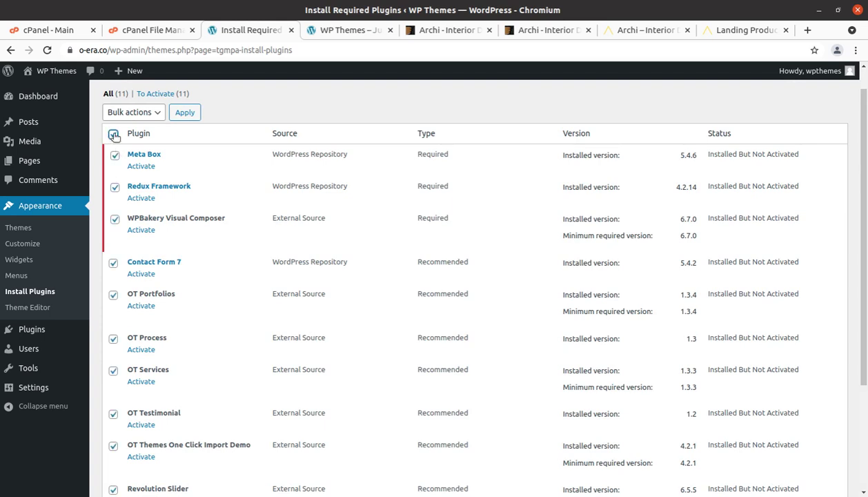
left_click(133, 112)
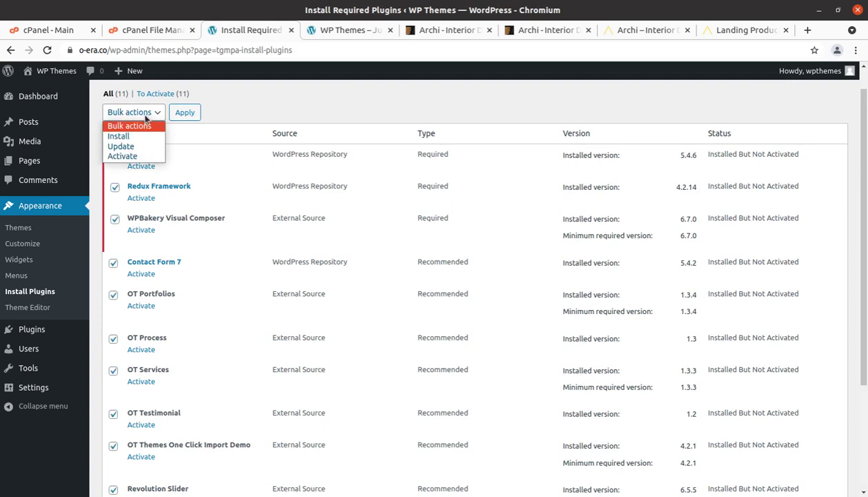
left_click(138, 156)
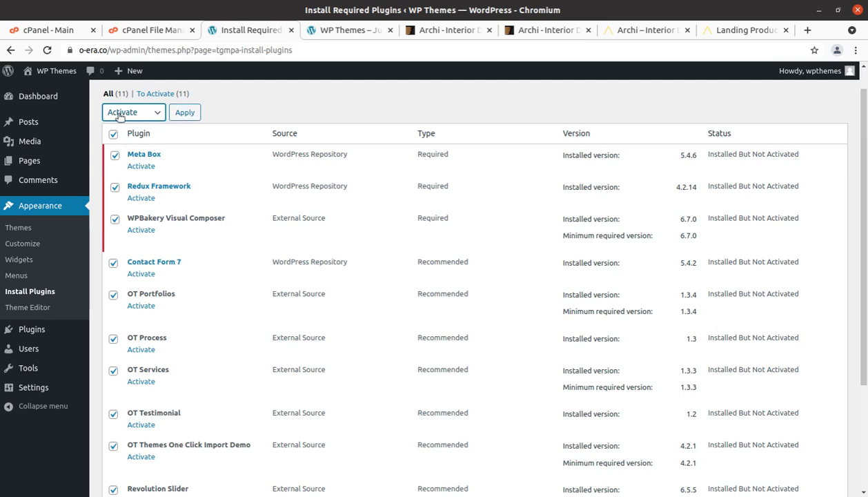
left_click(184, 115)
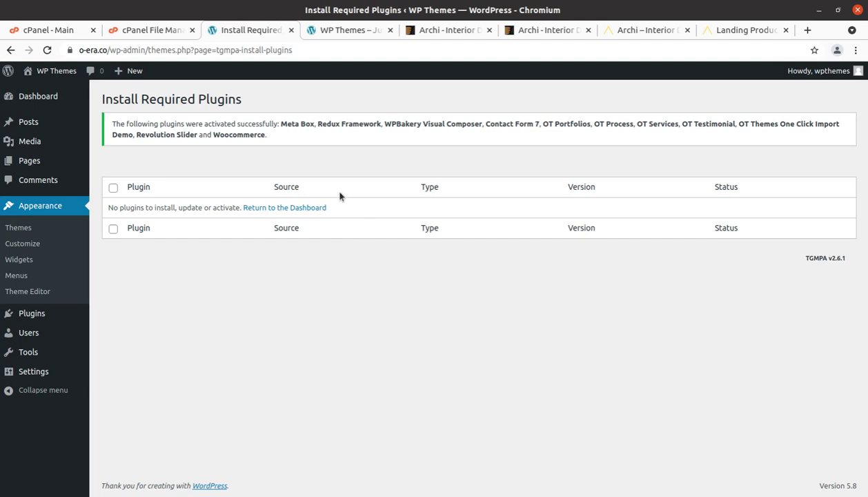
Open the WooCommerce setup wizard, enter the store's street address and choose India — Andhra Pradesh as the country/region.
left_click(31, 102)
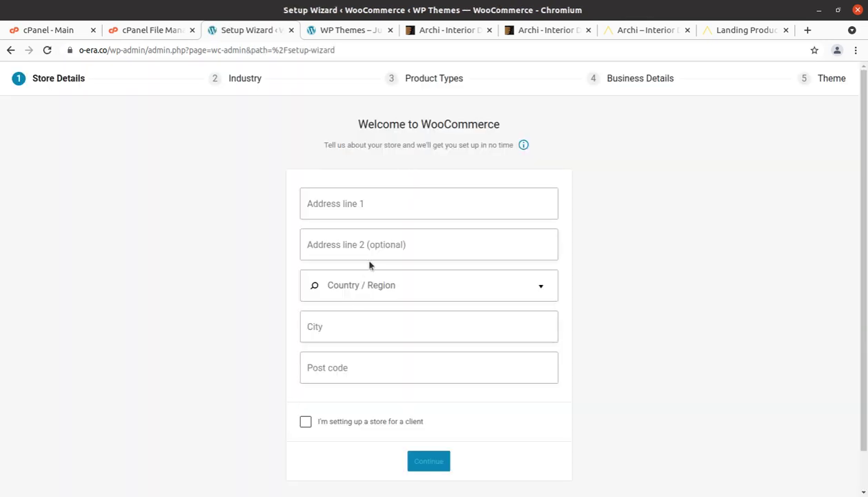
left_click(344, 207)
type("addresss")
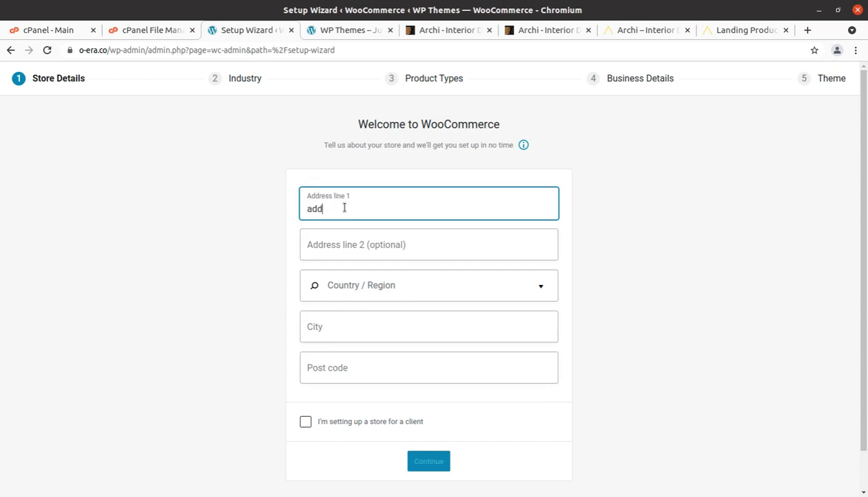
key("Tab")
key("Tab")
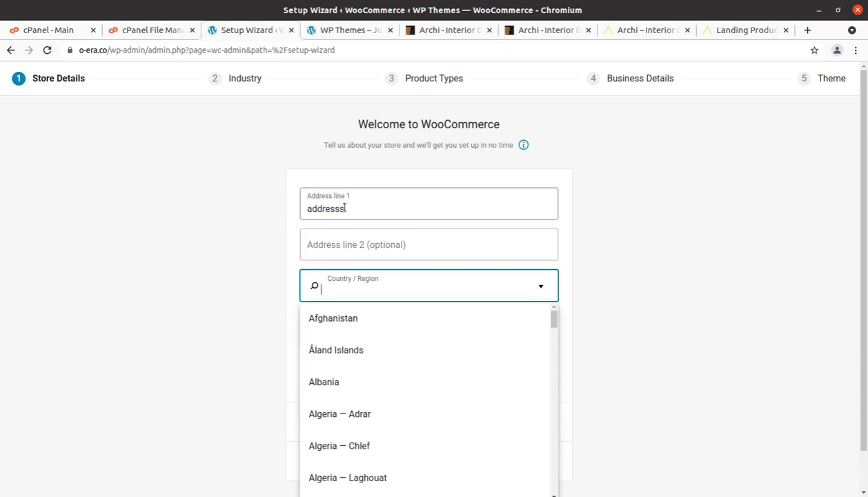
type("ind")
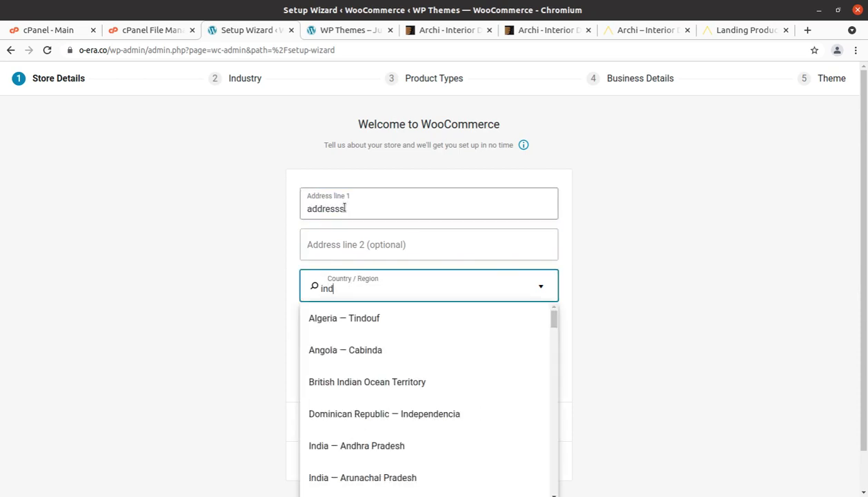
type("ia")
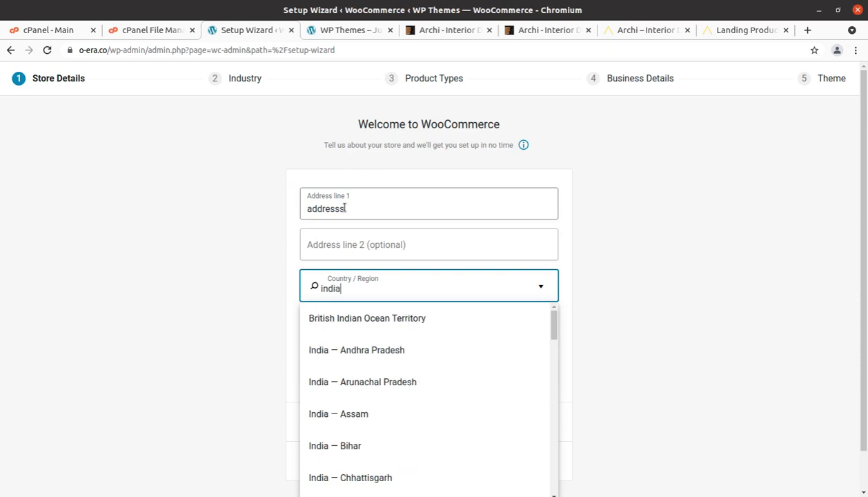
left_click(358, 354)
Fill in the store's city and post code and submit the store details.
left_click(360, 327)
type("n")
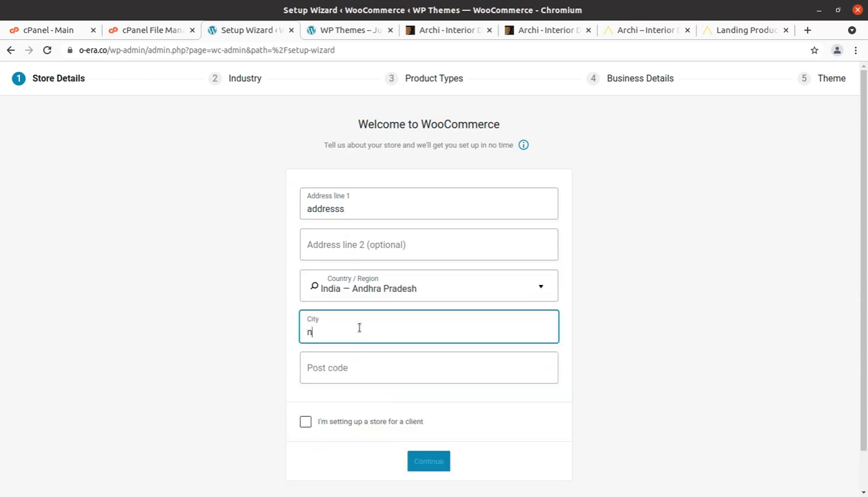
type("ew city")
left_click(345, 363)
type("123456")
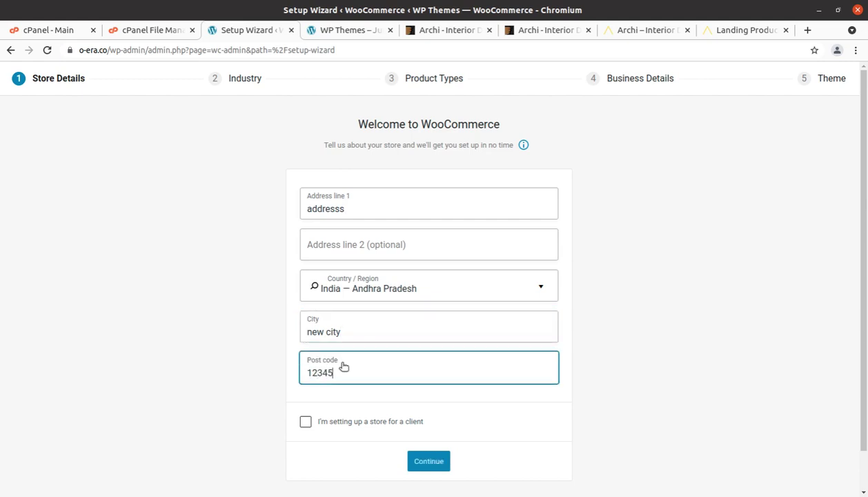
left_click(428, 461)
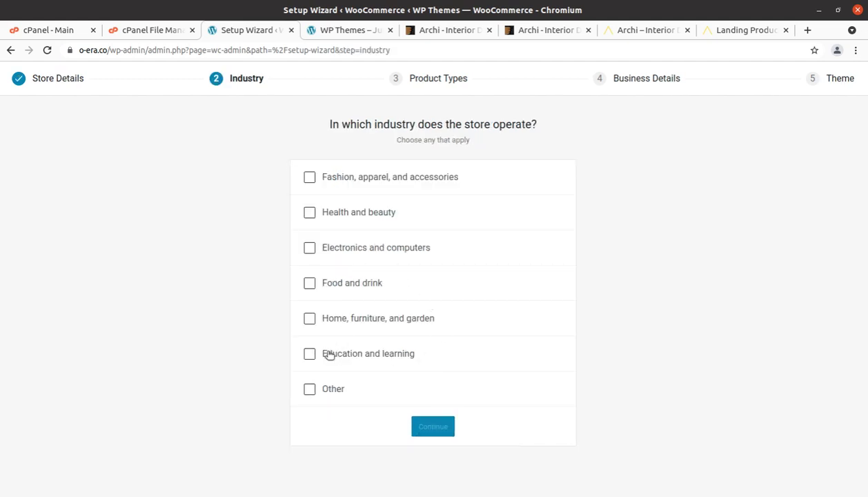
Choose Home, furniture, and garden as the store's industry and accept Physical products as the product type.
left_click(309, 319)
left_click(435, 425)
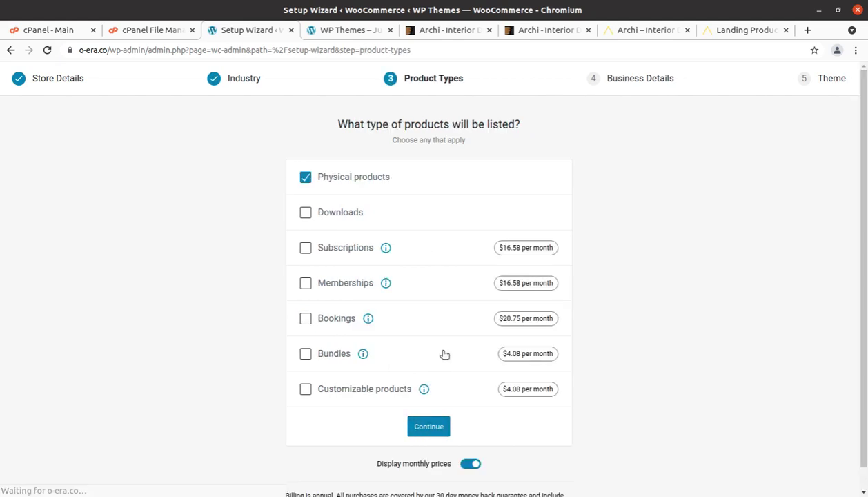
left_click(435, 426)
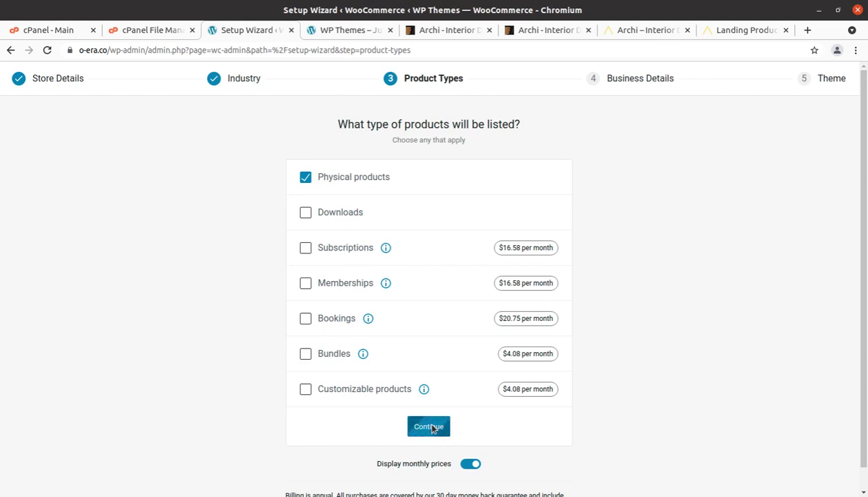
Set the business details to 11 - 100 planned products and No for currently selling elsewhere, and submit them.
left_click(456, 240)
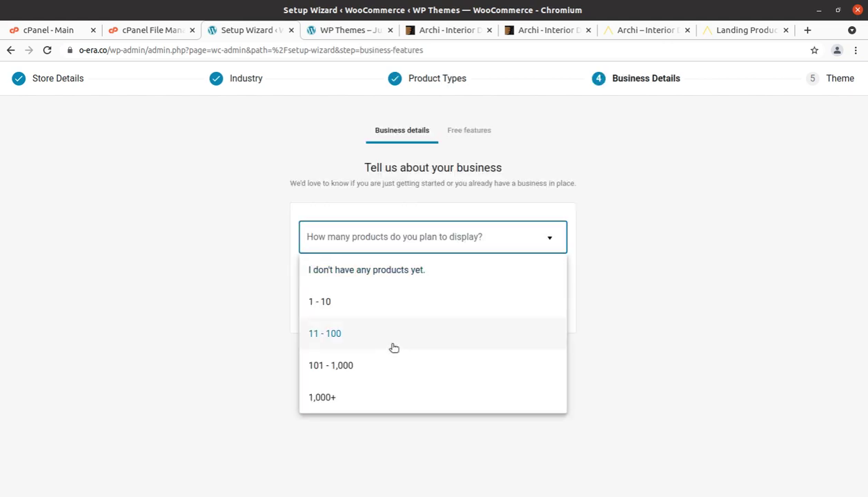
left_click(369, 332)
left_click(390, 290)
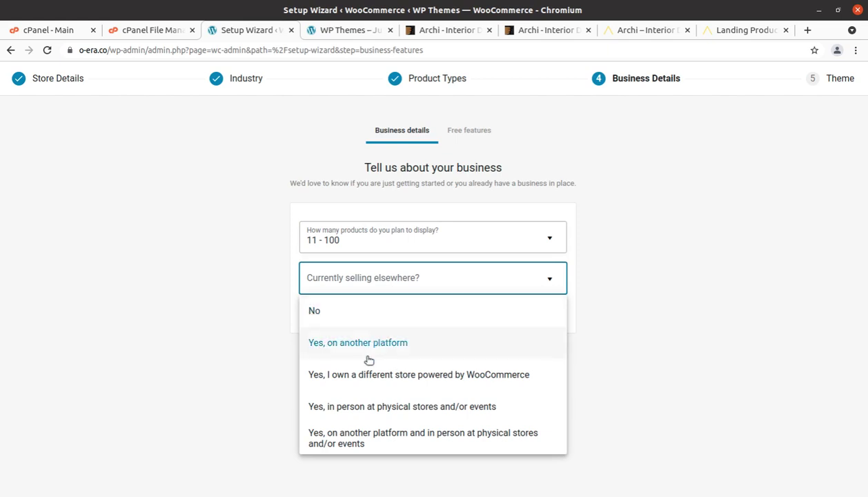
left_click(344, 313)
left_click(433, 321)
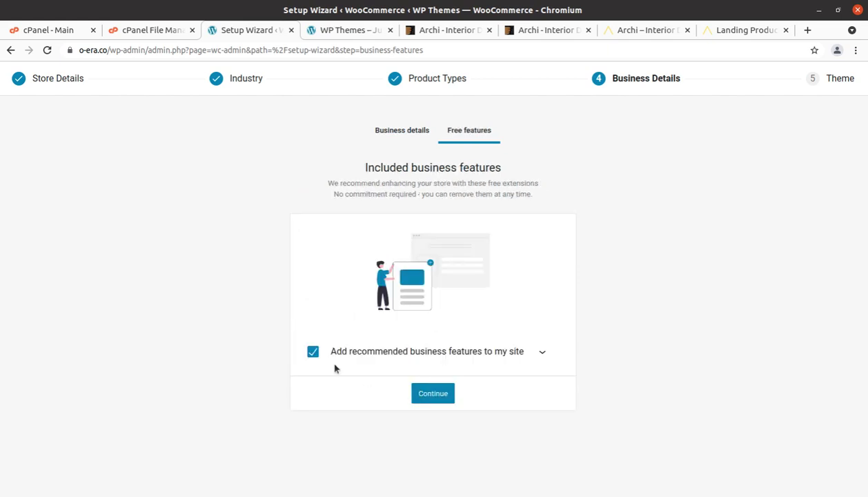
Proceed past the free business features and complete the wizard with the currently active Archi theme.
left_click(312, 352)
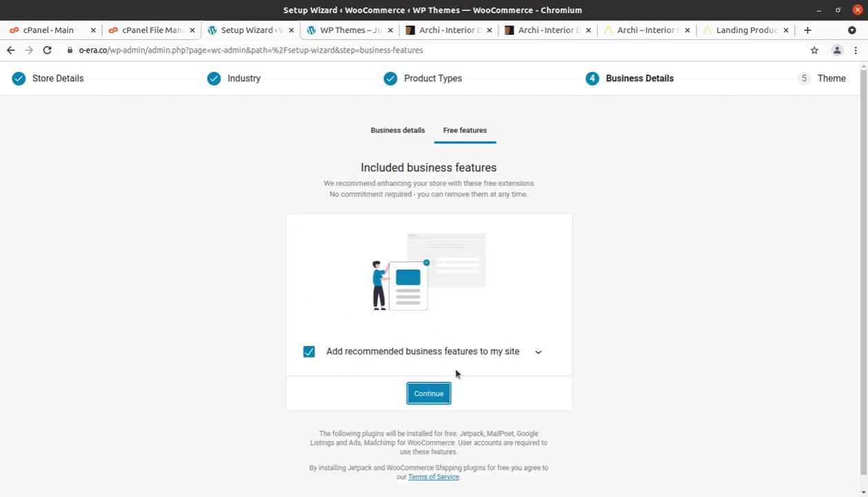
left_click(438, 392)
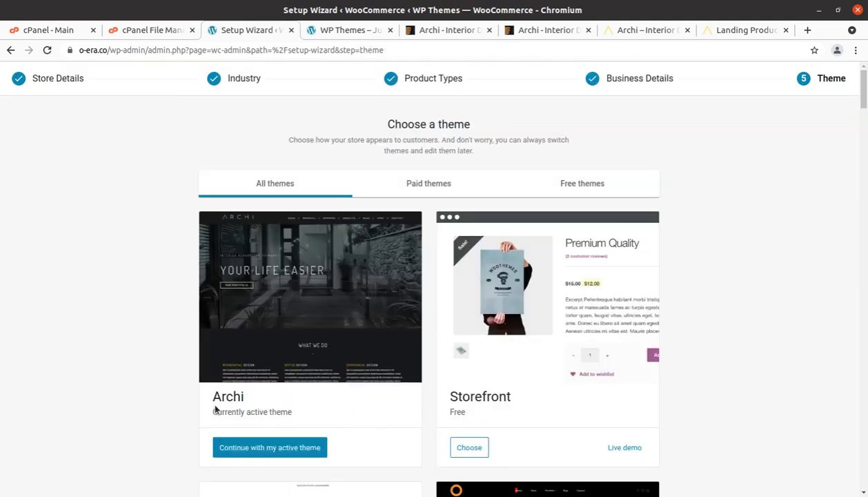
scroll(245, 404, "down", 2)
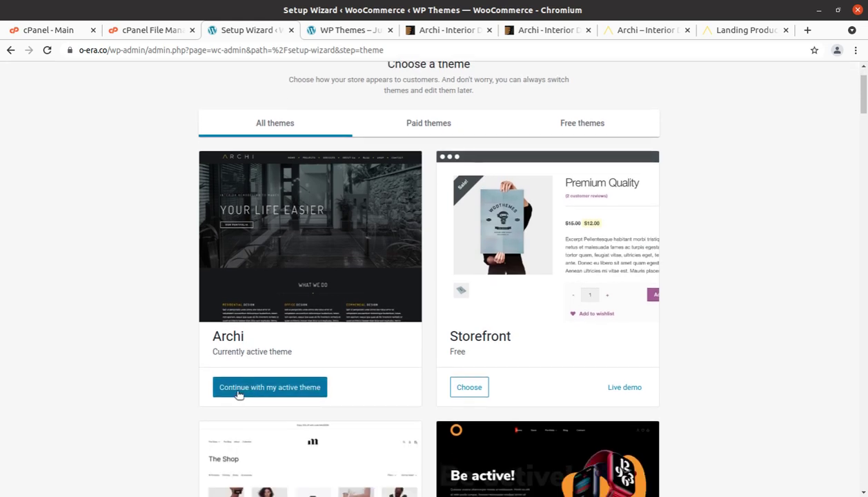
left_click(273, 389)
left_click(272, 389)
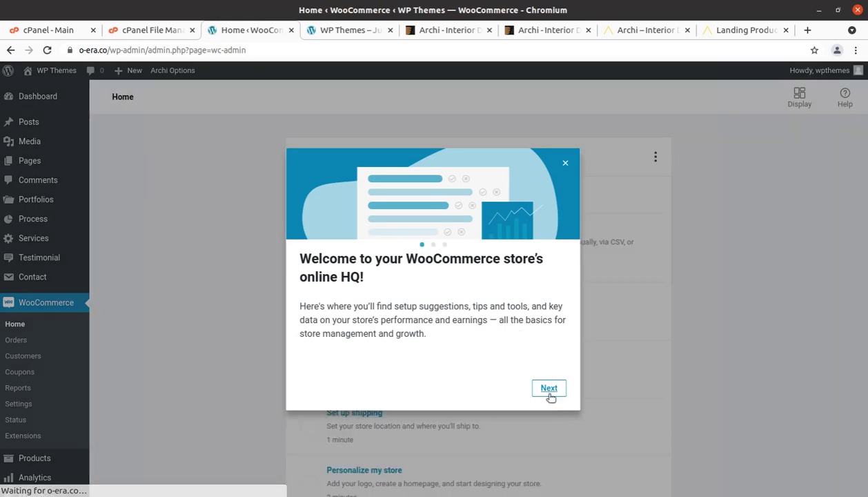
Dismiss the WooCommerce welcome tour and go to the WordPress dashboard.
left_click(549, 390)
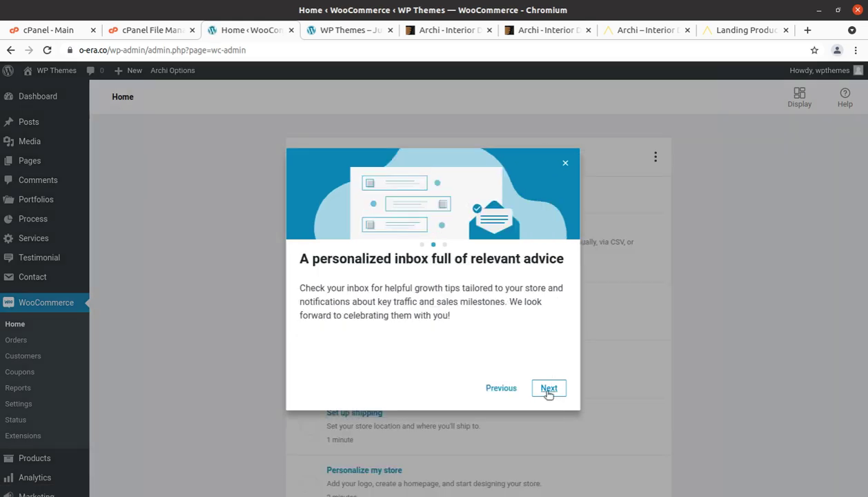
left_click(565, 164)
left_click(46, 96)
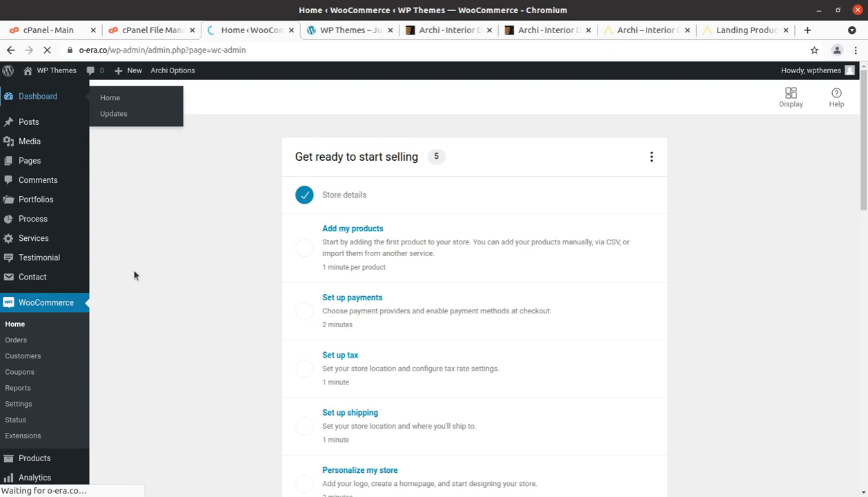
Reload the site's front page and look through it from header to footer with the Archi theme applied.
left_click(327, 31)
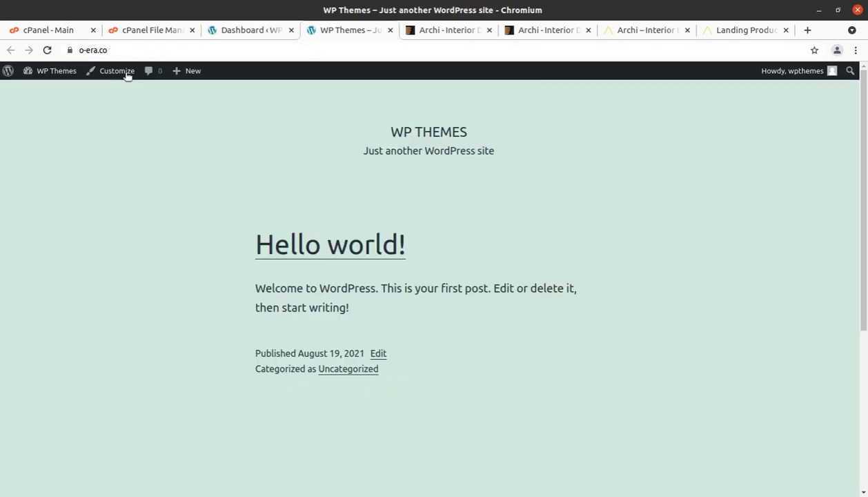
left_click(49, 51)
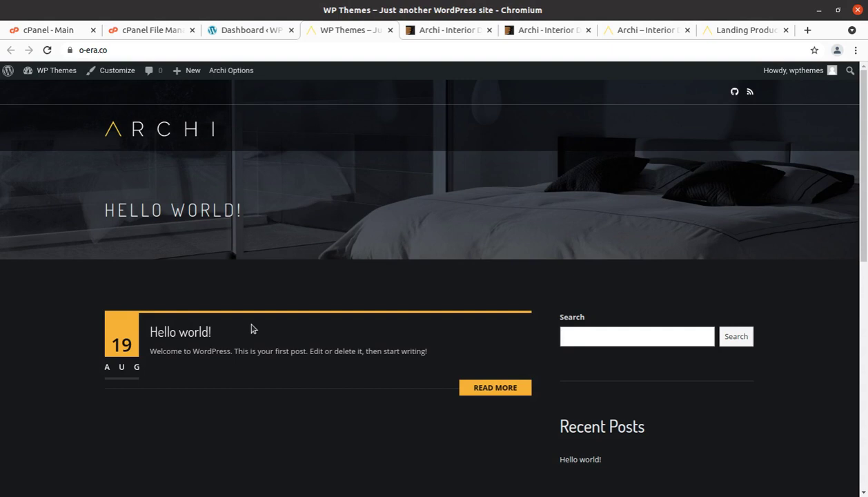
scroll(253, 437, "down", 2)
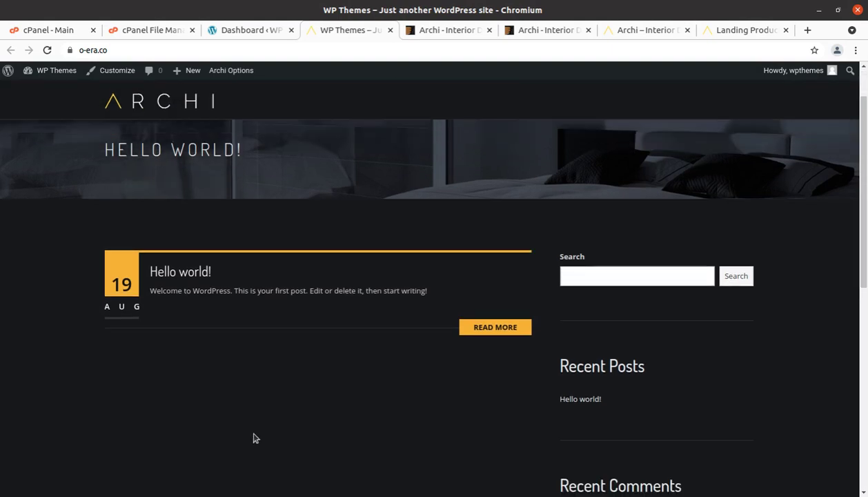
scroll(254, 437, "up", 2)
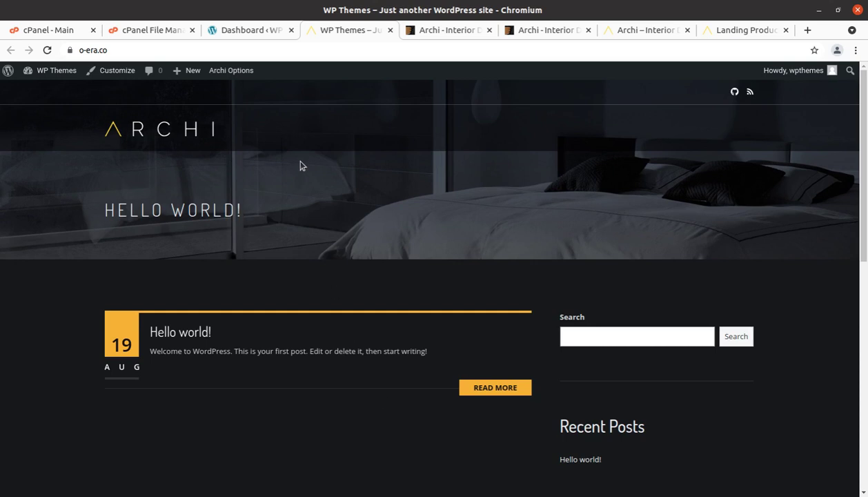
scroll(325, 450, "down", 3)
scroll(327, 450, "down", 5)
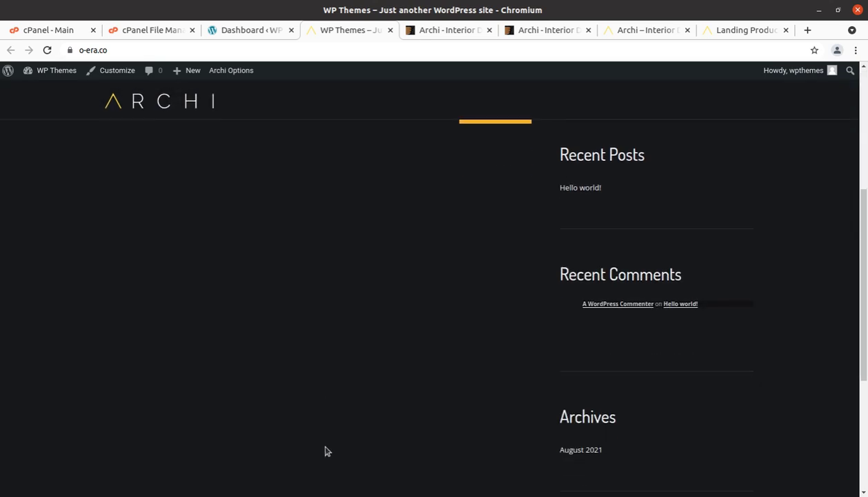
scroll(327, 451, "down", 3)
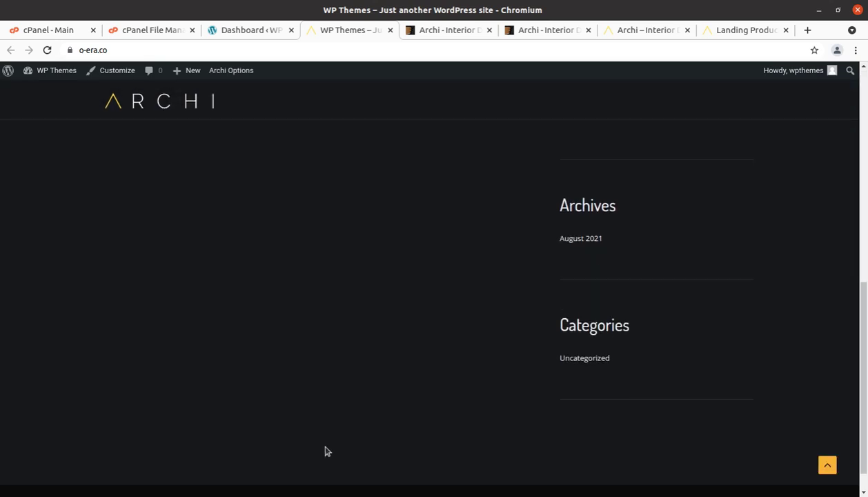
scroll(327, 451, "up", 9)
scroll(327, 451, "up", 4)
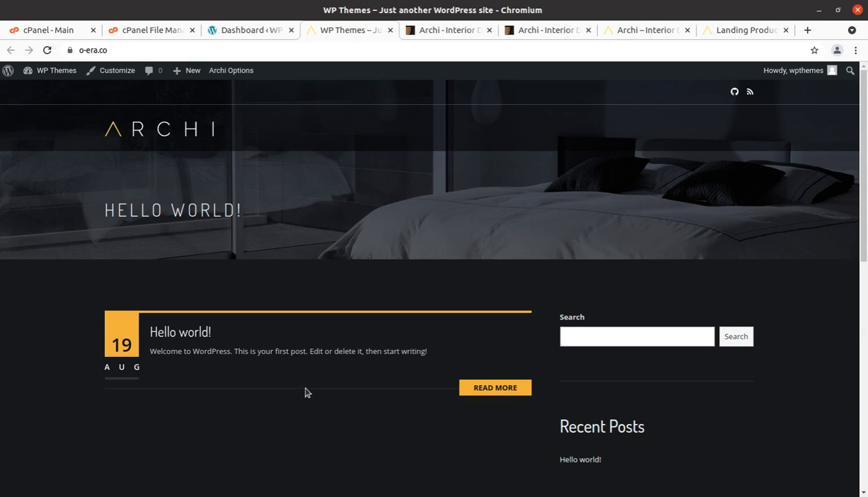
Look at the Archi demo homepage and browse the demo layouts in the ThemeForest preview for comparison.
left_click(624, 31)
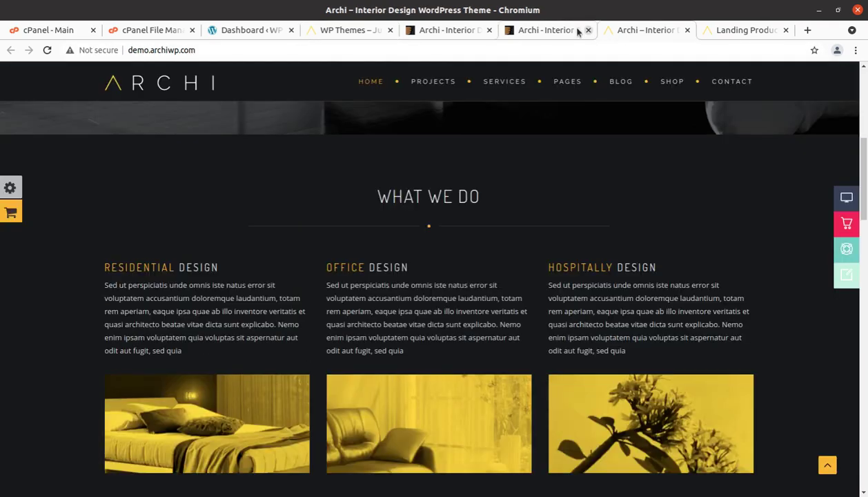
left_click(553, 30)
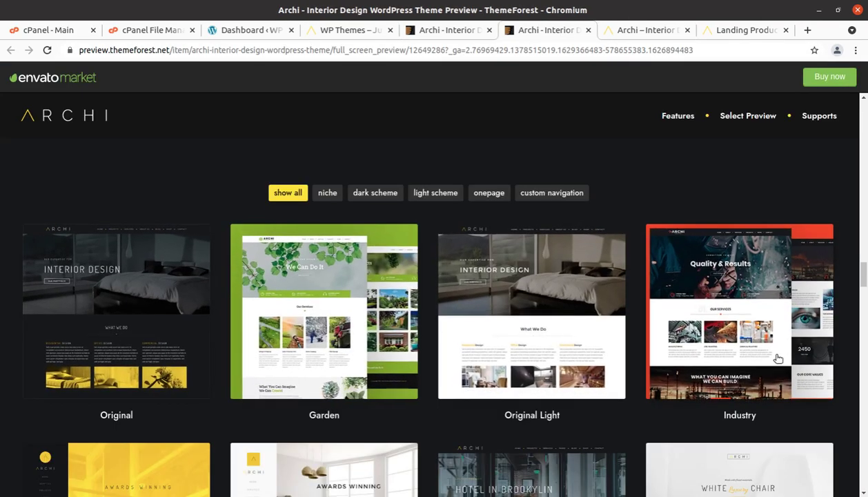
scroll(500, 317, "down", 4)
scroll(501, 318, "down", 2)
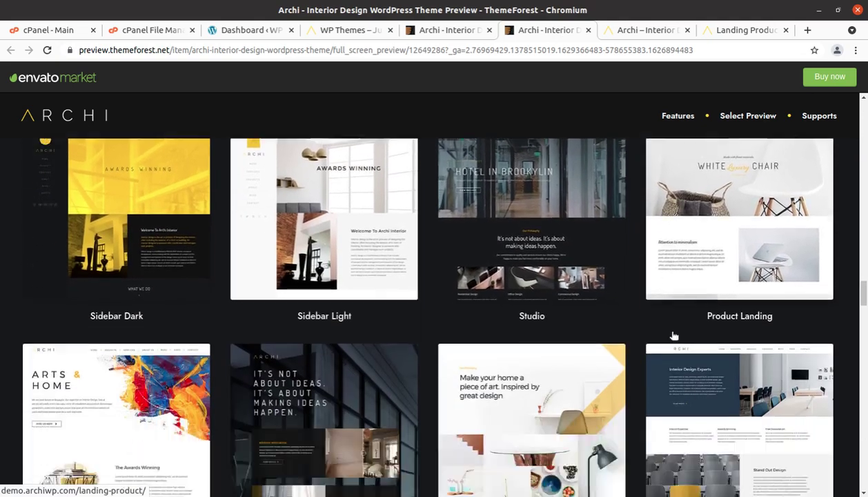
Return to the site's own front page and review its Hello world! post and sidebar sections.
left_click(356, 29)
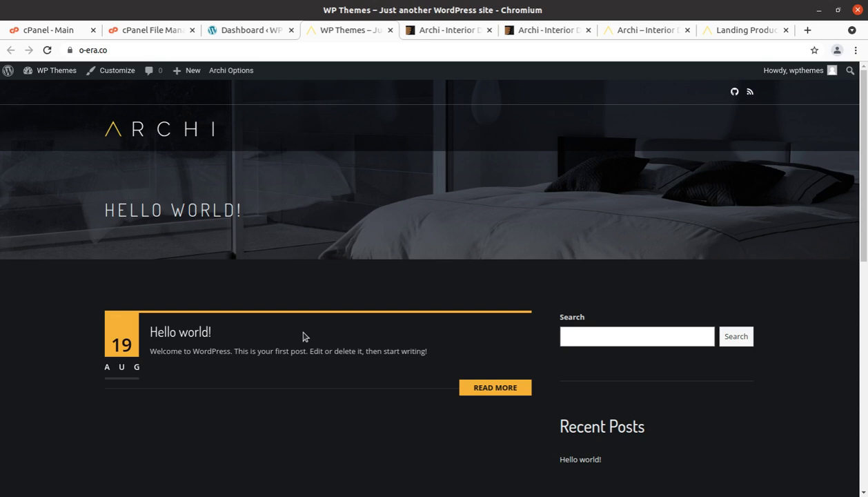
scroll(317, 351, "down", 3)
scroll(319, 352, "down", 2)
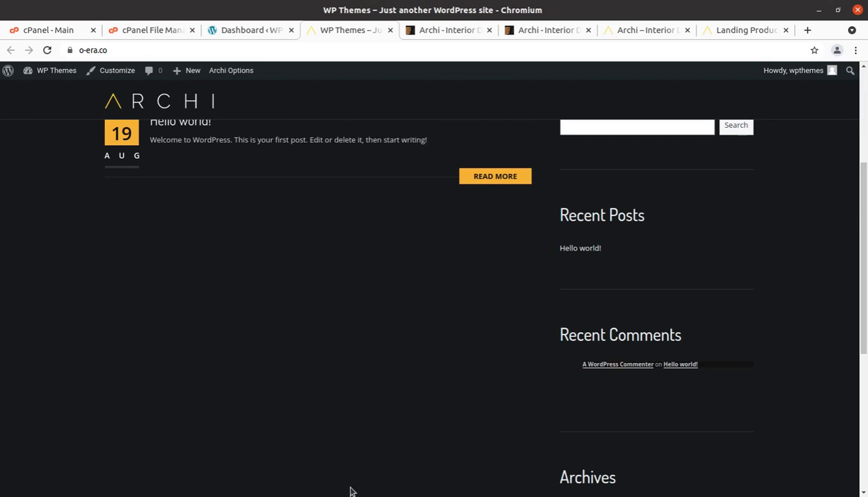
scroll(350, 490, "up", 5)
Compare the Archi demo homepage with the Landing Product demo, and return to the ThemeForest preview's demo gallery.
left_click(624, 29)
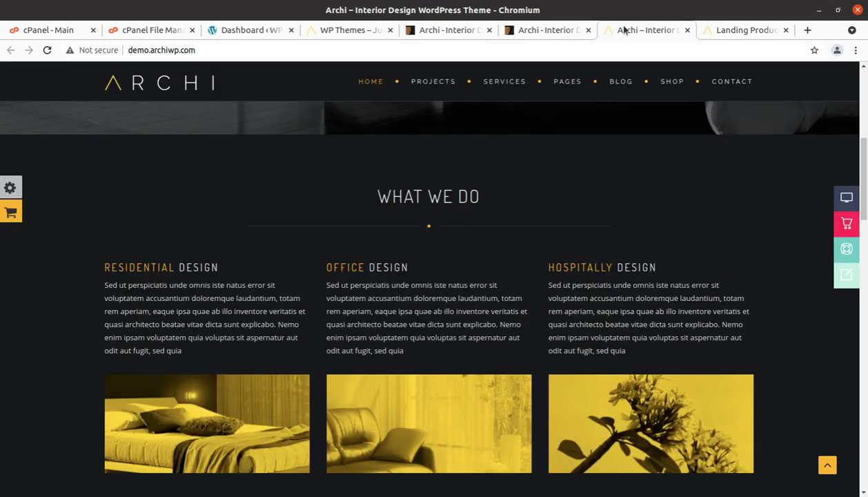
left_click(721, 30)
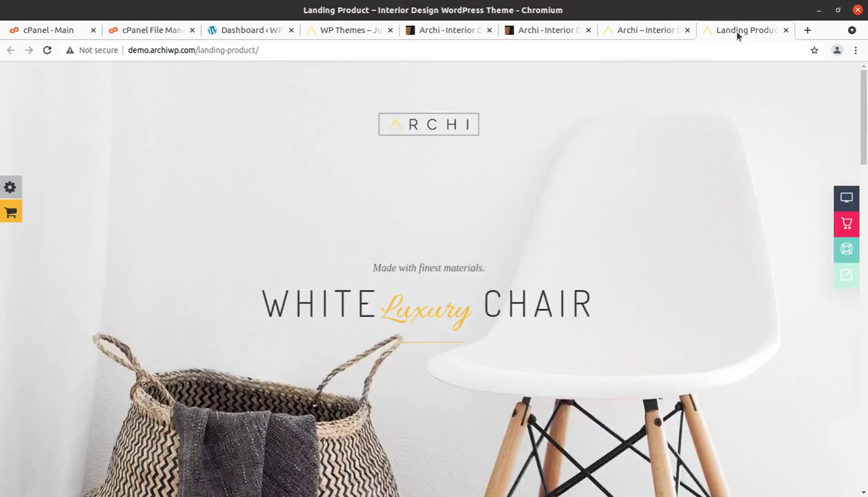
left_click(620, 31)
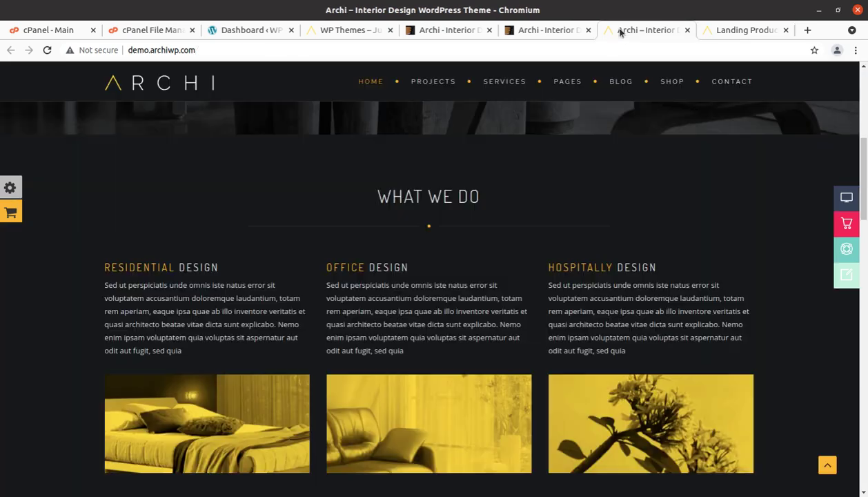
left_click(566, 32)
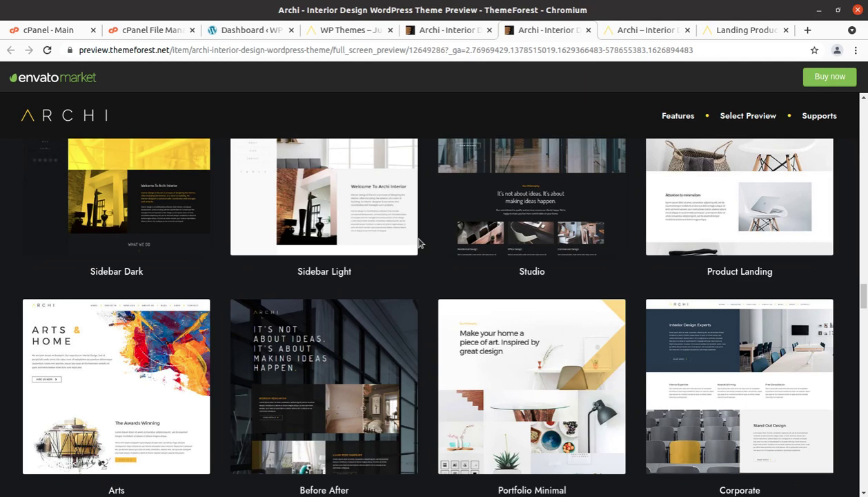
Look through more demo layouts in the ThemeForest preview, and compare the site's own front page with the Archi demo homepage.
scroll(448, 276, "down", 2)
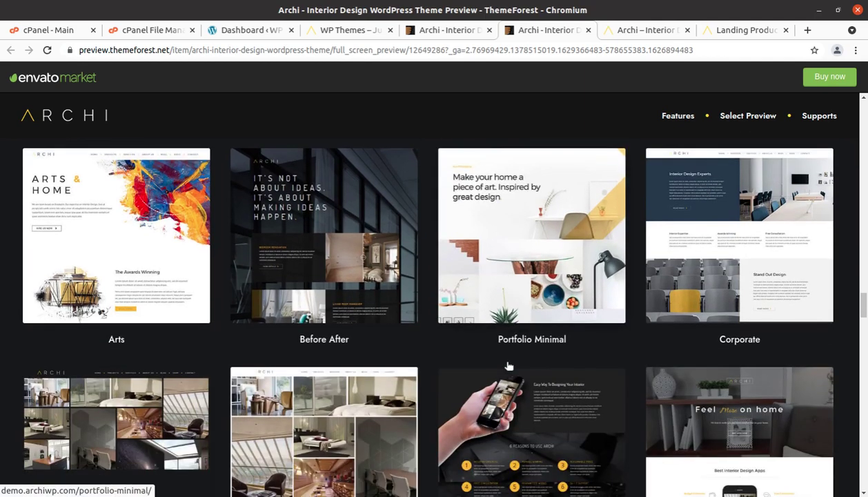
scroll(552, 317, "down", 2)
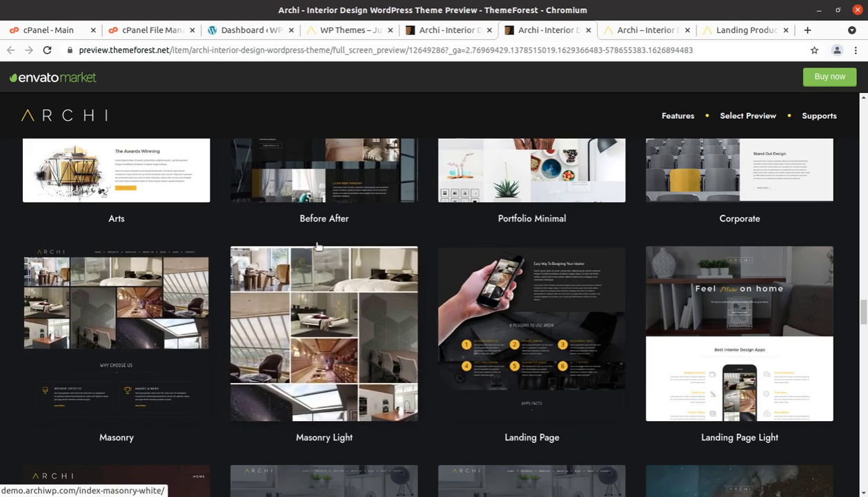
left_click(353, 31)
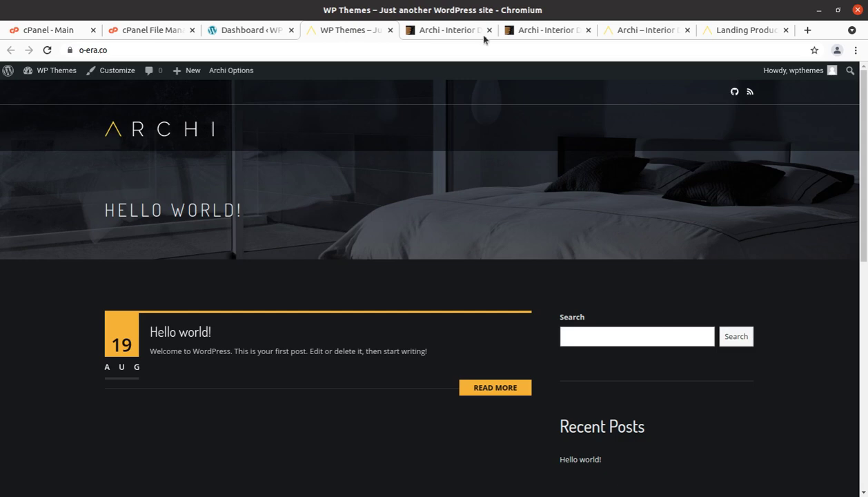
left_click(534, 29)
left_click(619, 32)
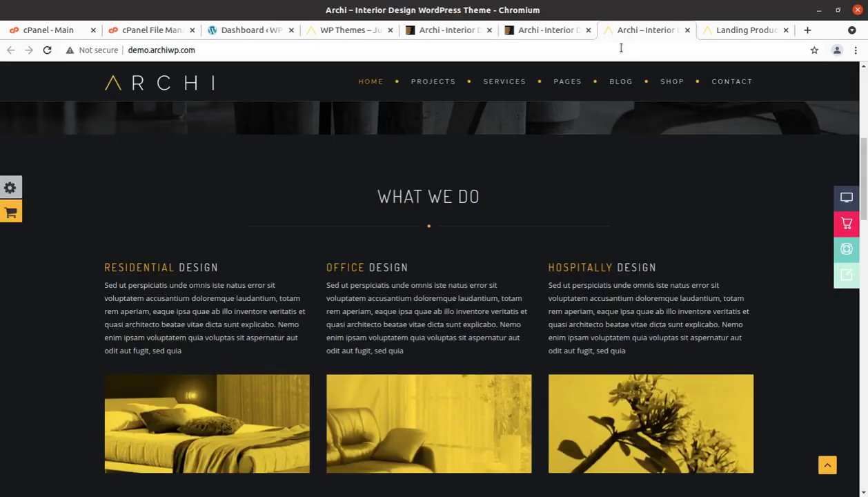
scroll(396, 295, "up", 6)
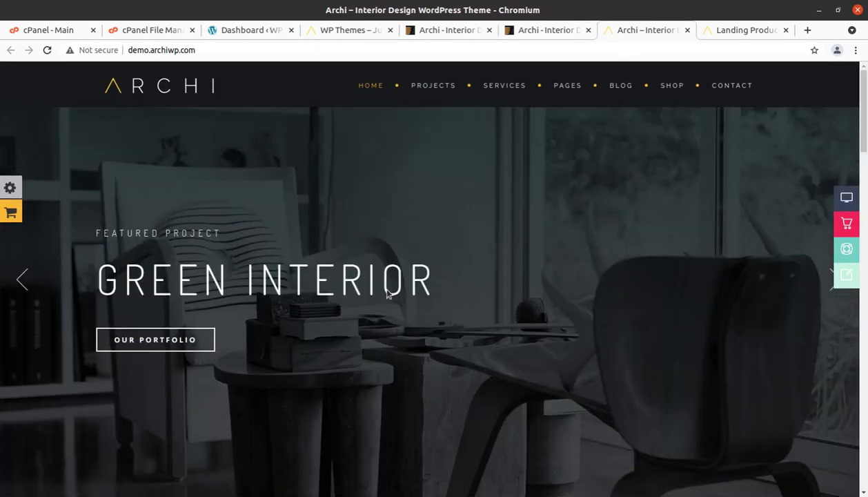
mouse_move(370, 81)
Dismiss the Redux registration notice on the WordPress dashboard and open the Demo Importer in Archi Options.
left_click(257, 33)
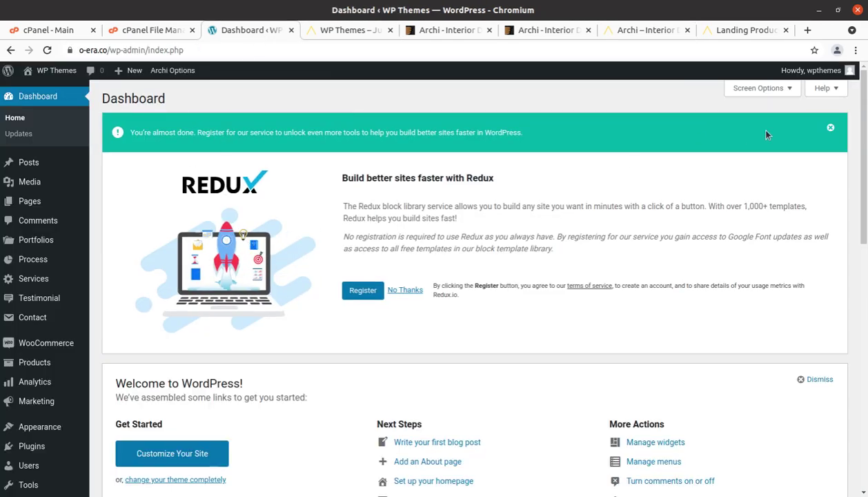
left_click(831, 128)
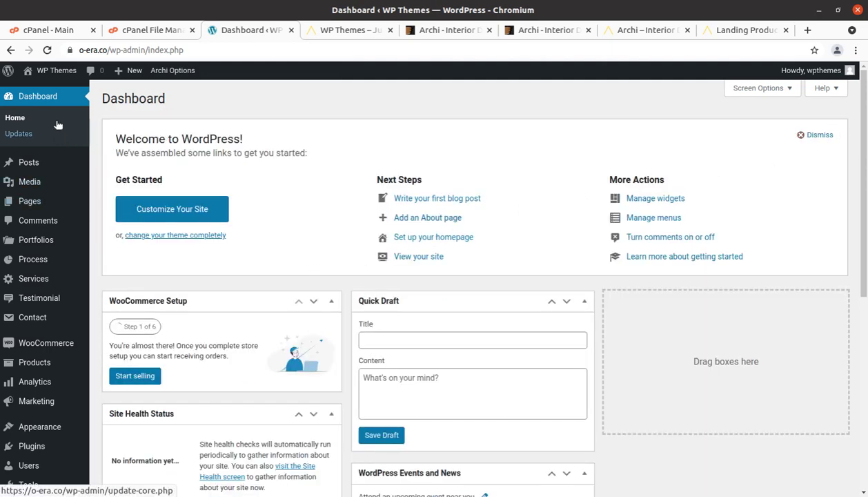
scroll(58, 227, "down", 3)
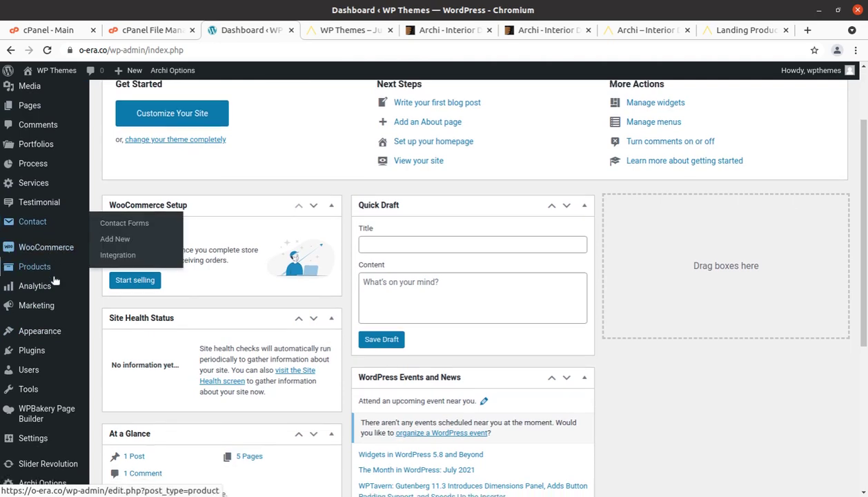
scroll(58, 283, "down", 4)
mouse_move(62, 463)
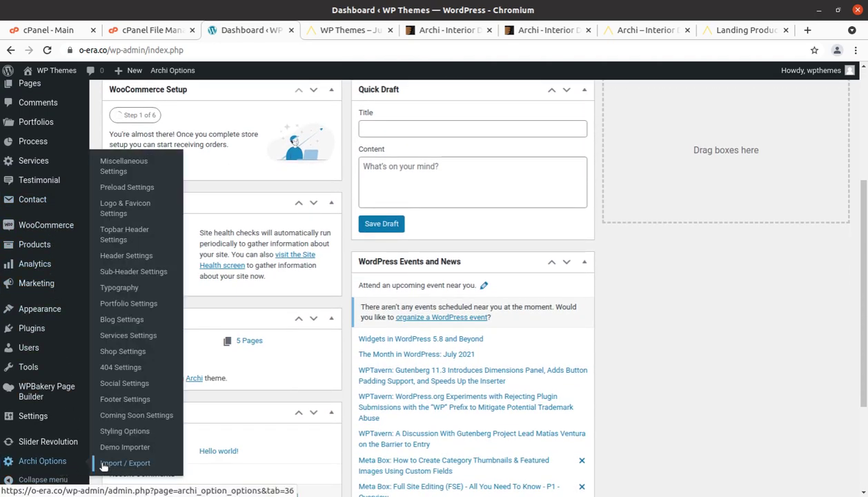
mouse_move(74, 373)
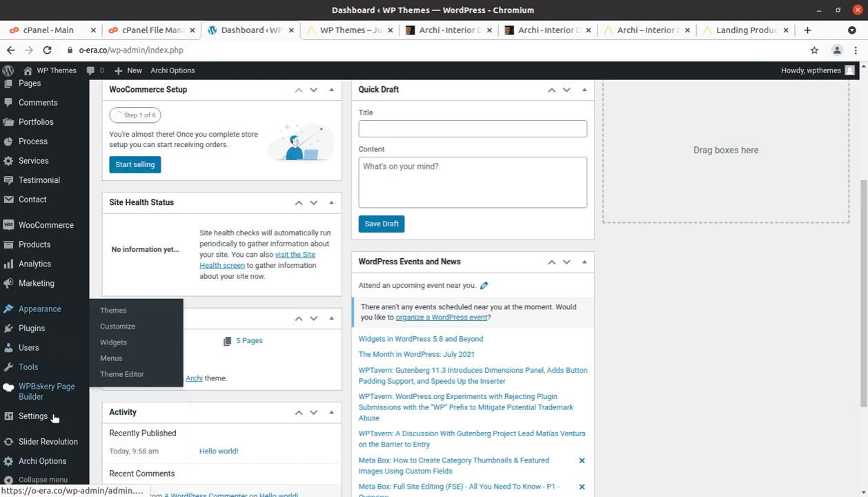
left_click(107, 450)
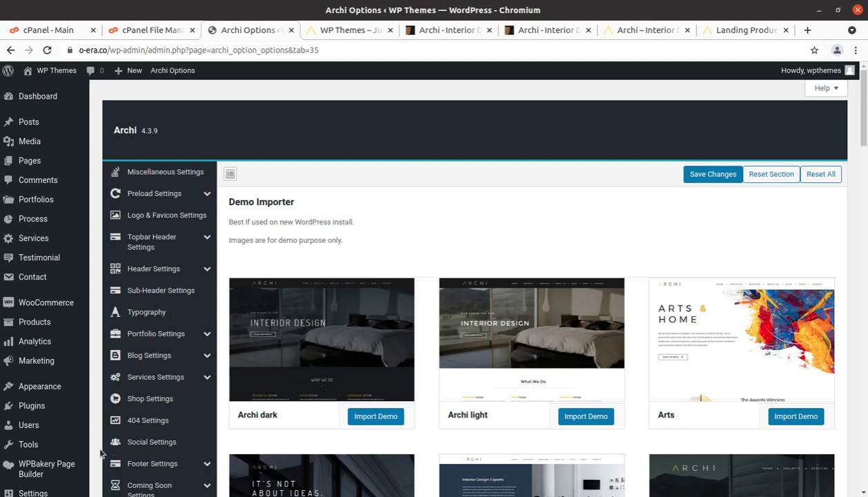
Browse the importable demos in the Demo Importer from Archi dark through Studio and return to the first ones.
mouse_move(507, 382)
scroll(507, 382, "down", 5)
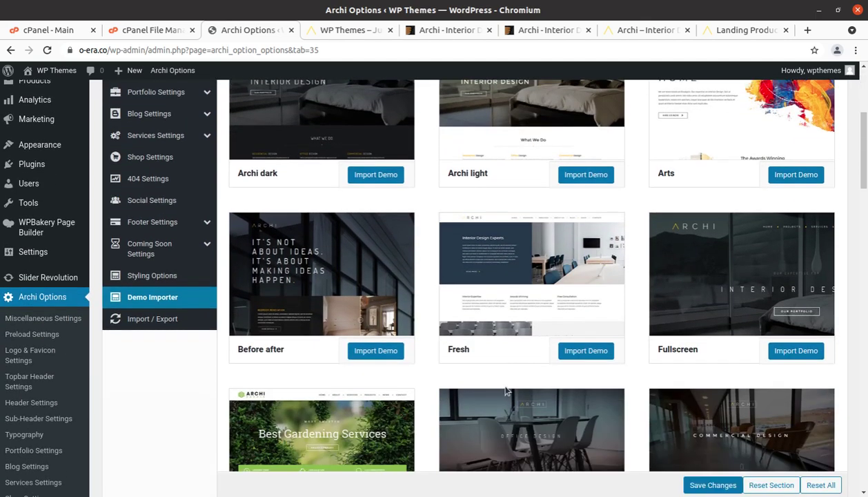
scroll(507, 390, "down", 3)
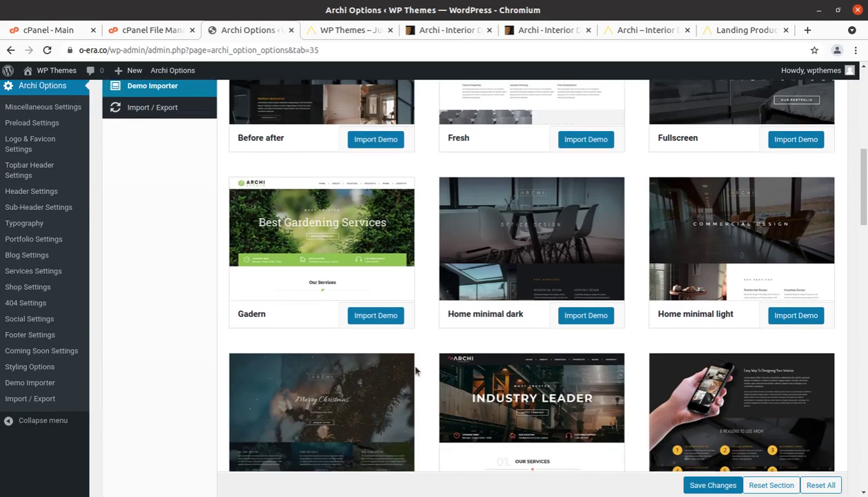
scroll(343, 350, "down", 5)
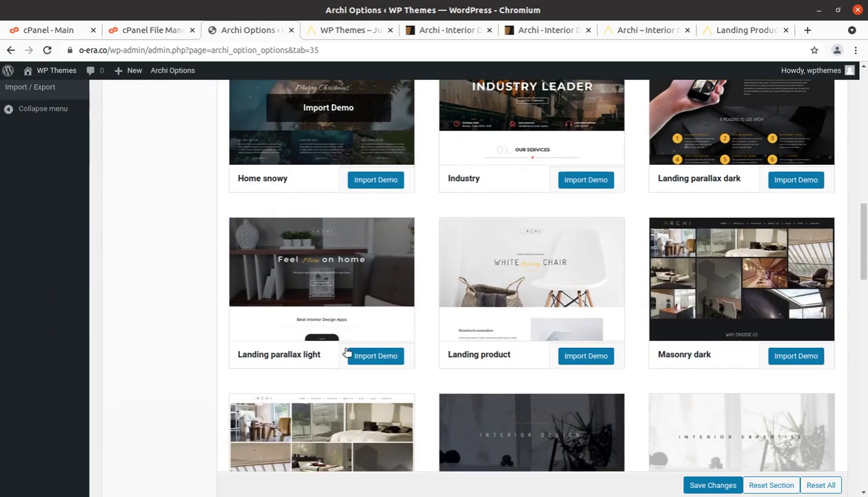
scroll(346, 350, "down", 5)
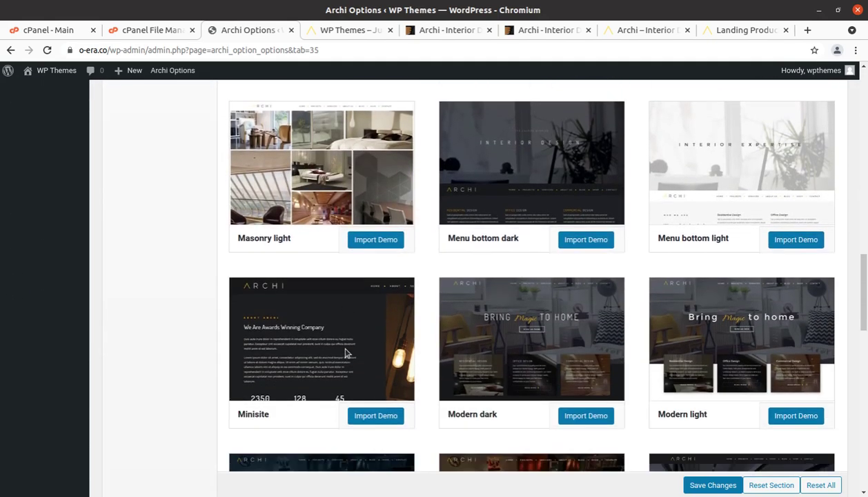
scroll(346, 352, "down", 5)
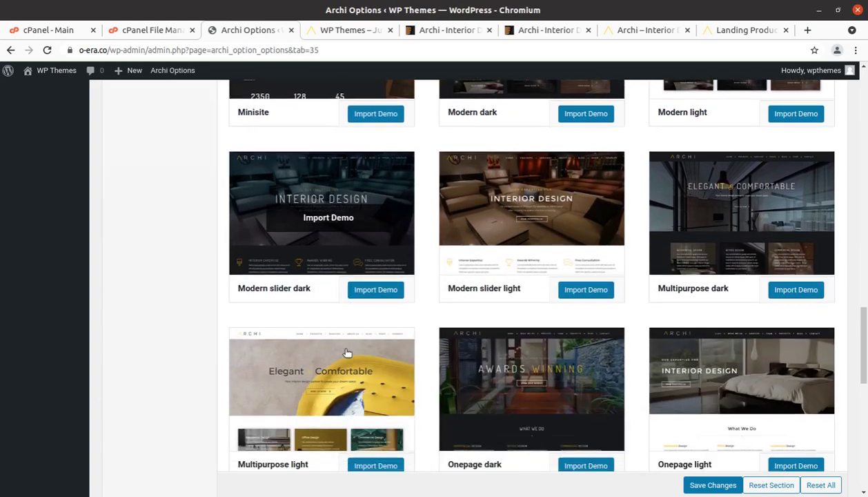
scroll(374, 438, "down", 4)
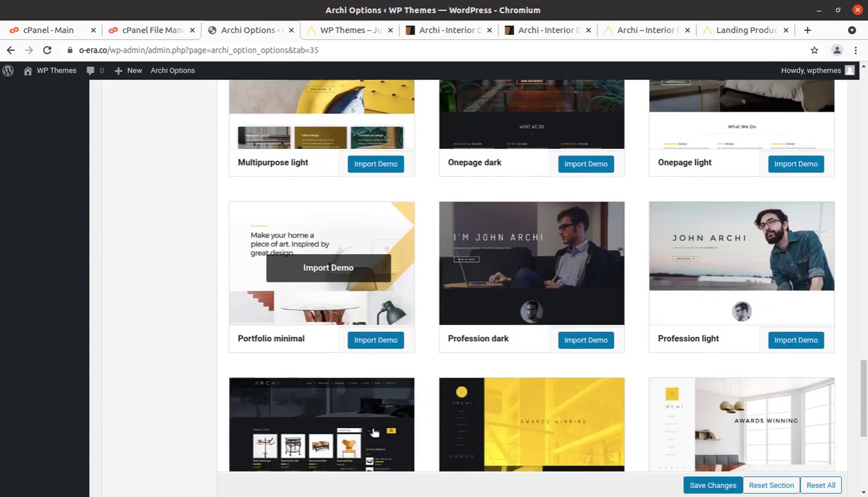
scroll(487, 428, "down", 2)
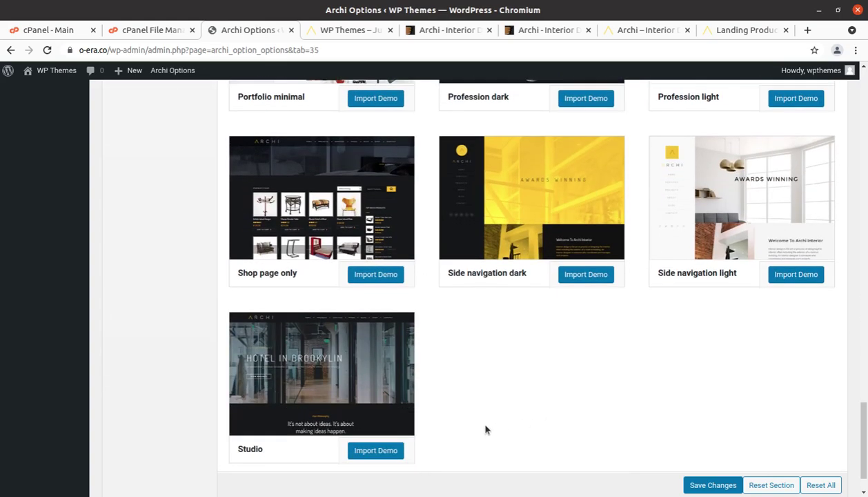
scroll(444, 449, "up", 4)
scroll(444, 449, "up", 12)
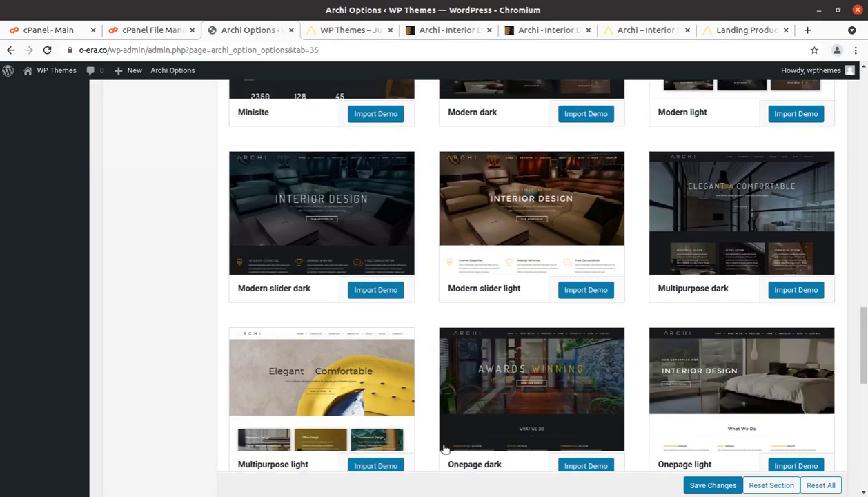
scroll(444, 449, "up", 7)
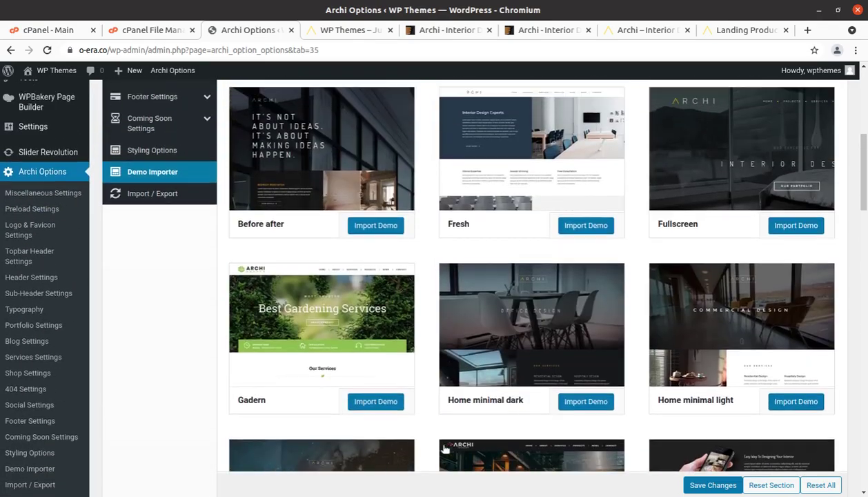
scroll(443, 449, "up", 2)
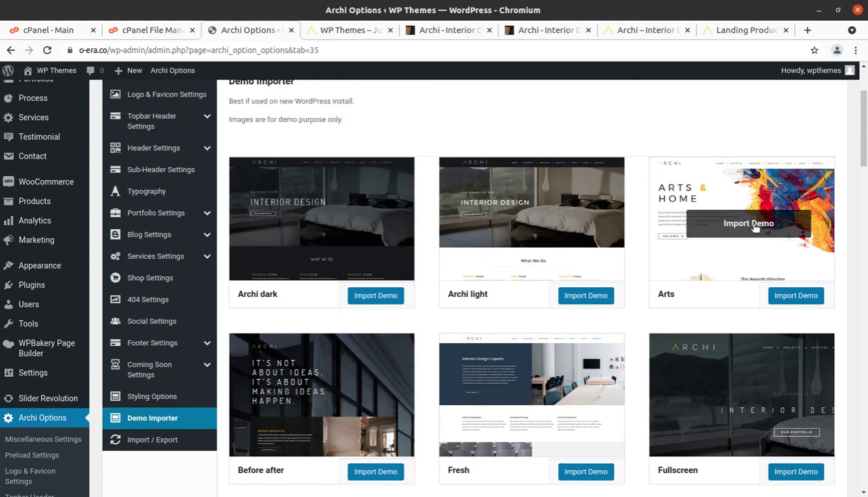
Check the ThemeForest demo gallery and the Archi demo homepage against the site's current front page.
left_click(545, 32)
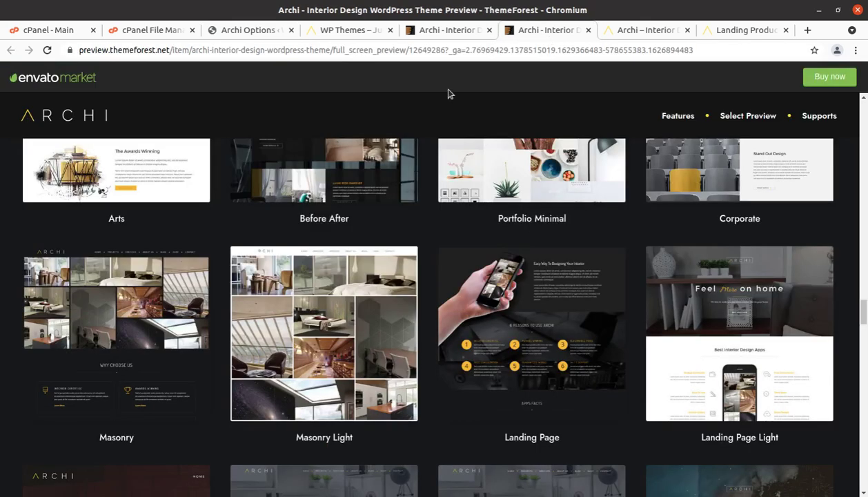
left_click(628, 31)
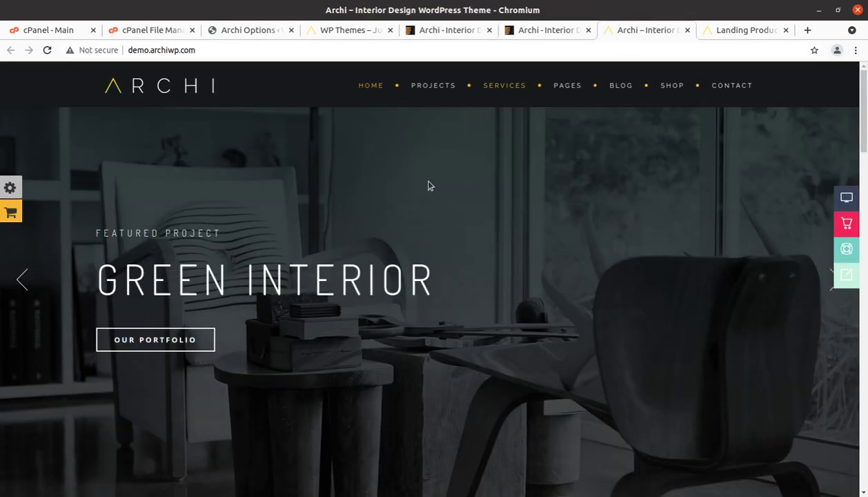
left_click(349, 31)
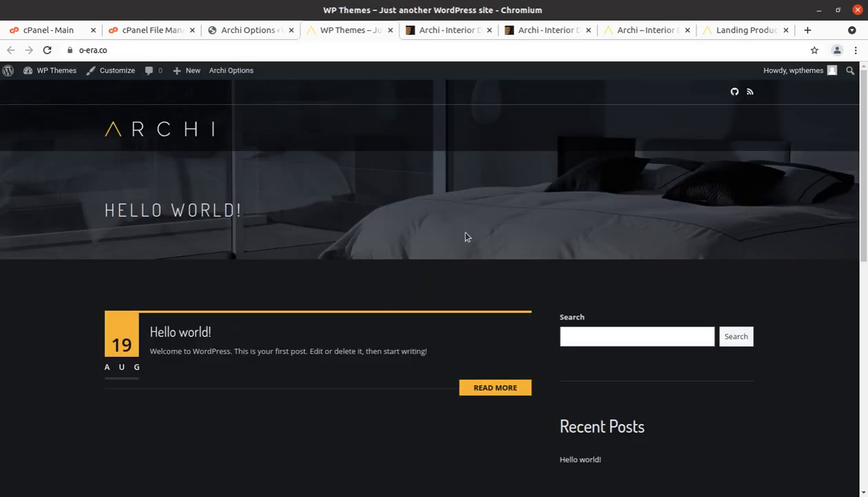
Import the Archi dark demo content from the site's Demo Importer and confirm the import.
left_click(238, 31)
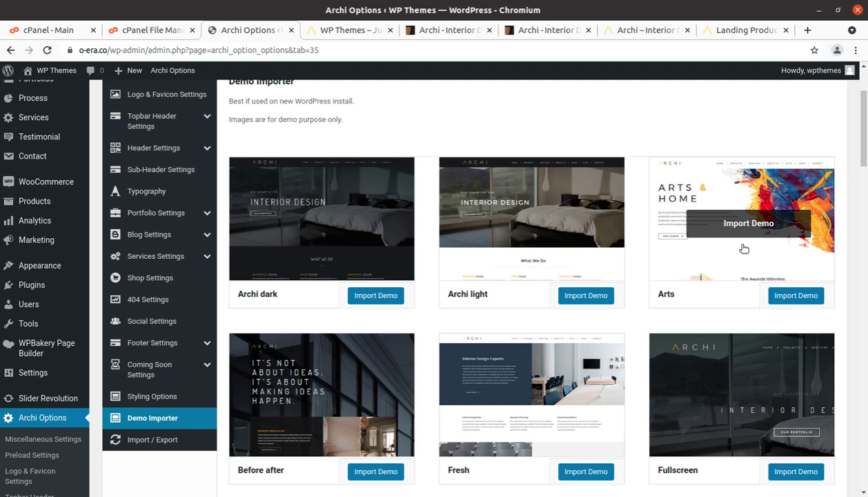
left_click(356, 297)
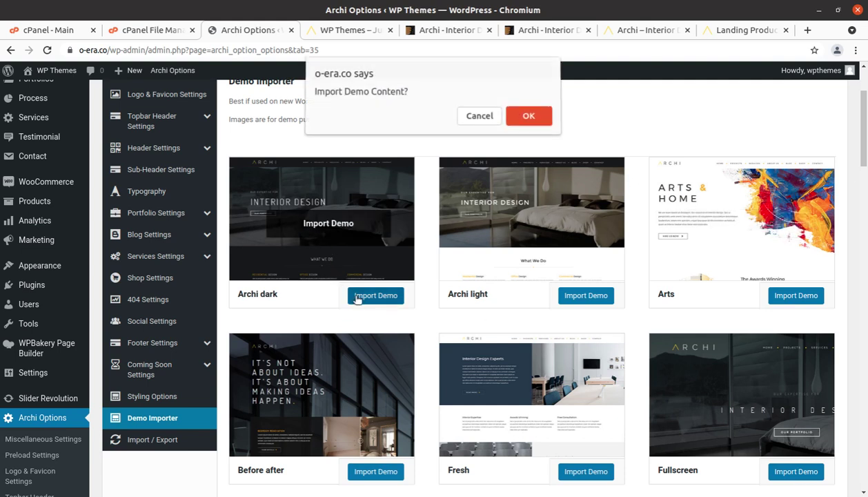
left_click(527, 116)
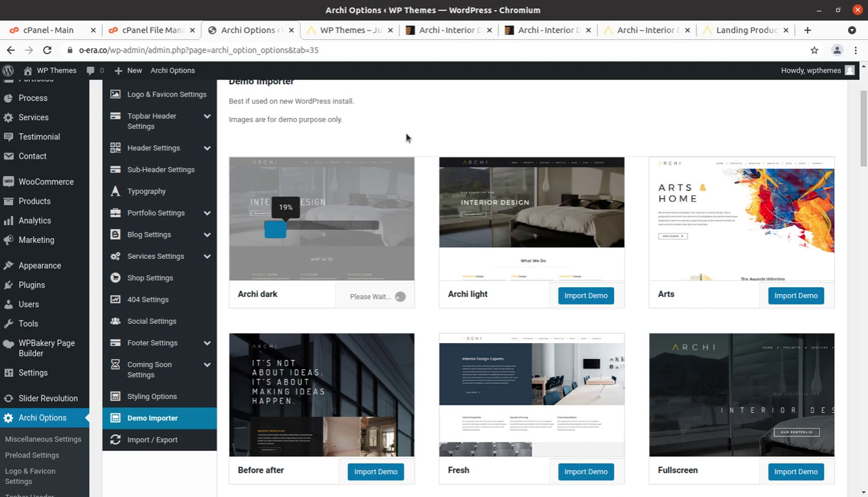
View the Archi demo homepage and the Landing Product demo while the import runs.
left_click(566, 30)
left_click(633, 30)
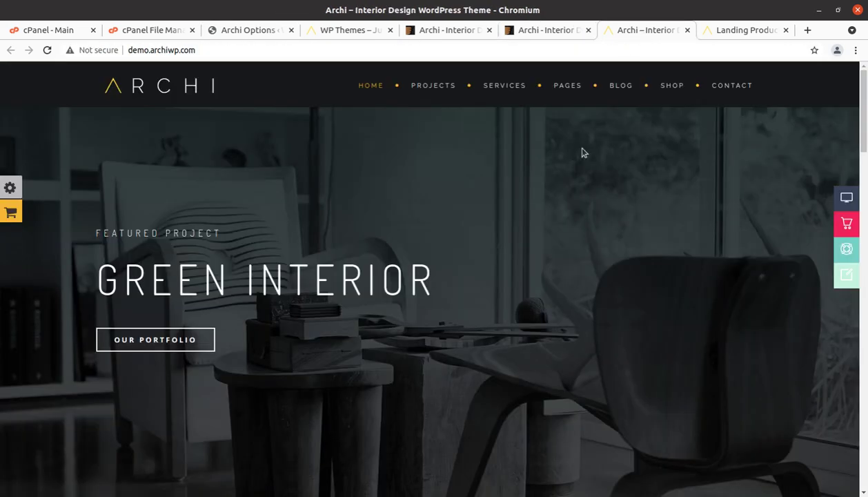
left_click(745, 31)
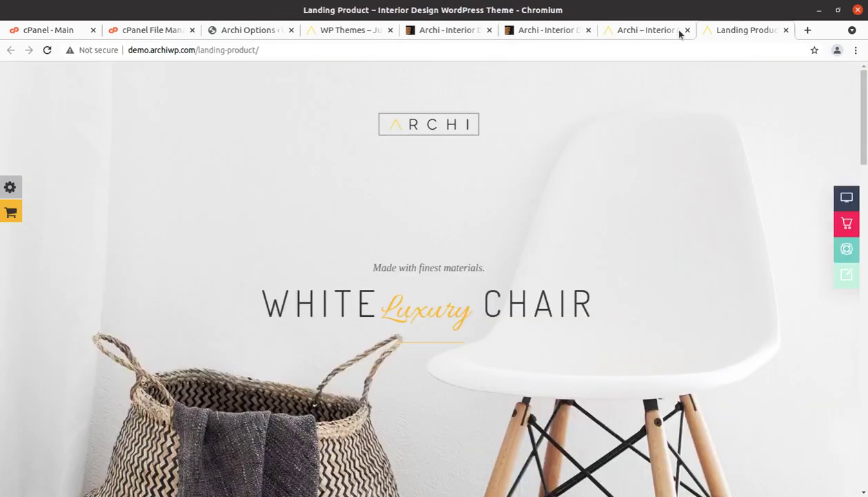
scroll(568, 309, "down", 3)
Browse the remaining demo layouts in the ThemeForest preview's gallery and return to the start of the preview page.
left_click(552, 30)
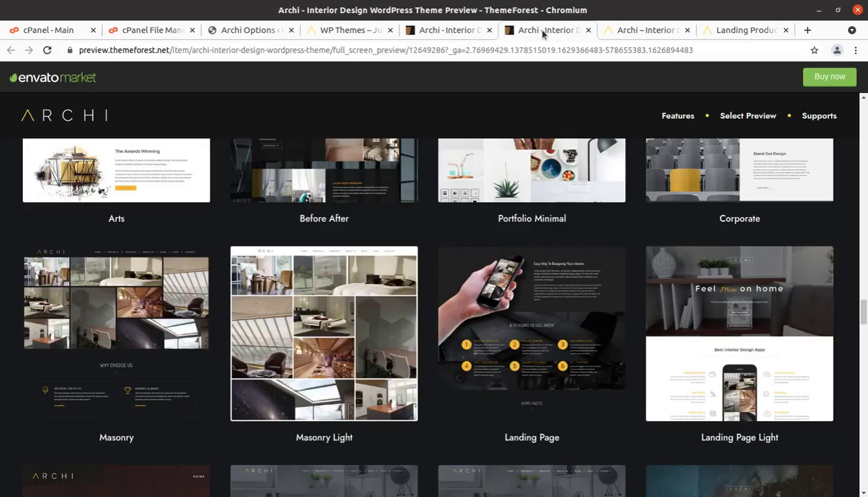
scroll(238, 381, "down", 7)
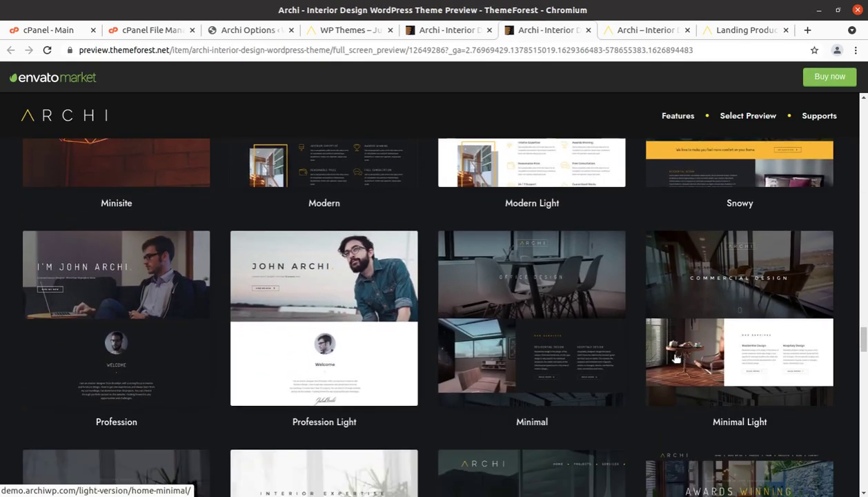
scroll(390, 372, "down", 2)
scroll(390, 373, "down", 4)
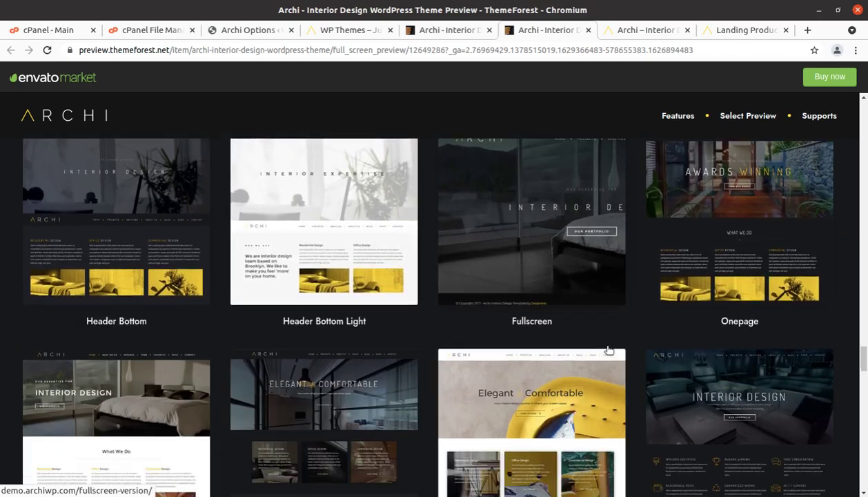
scroll(549, 379, "up", 3)
scroll(549, 379, "up", 15)
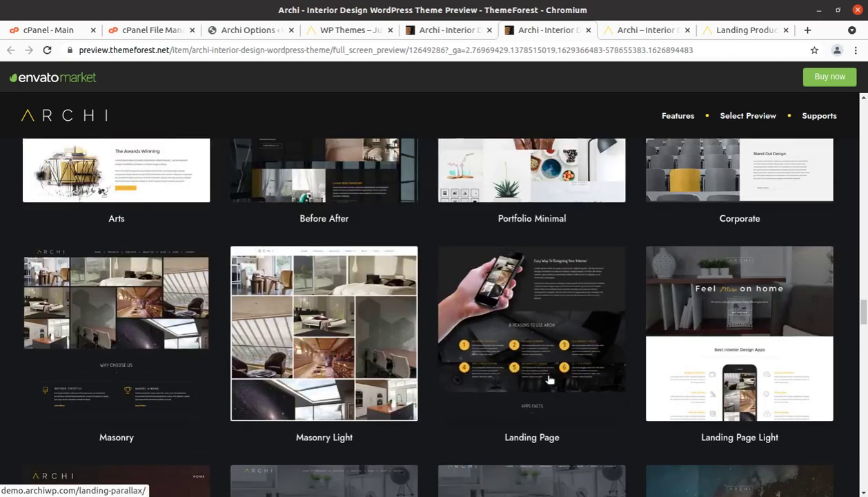
scroll(550, 380, "up", 15)
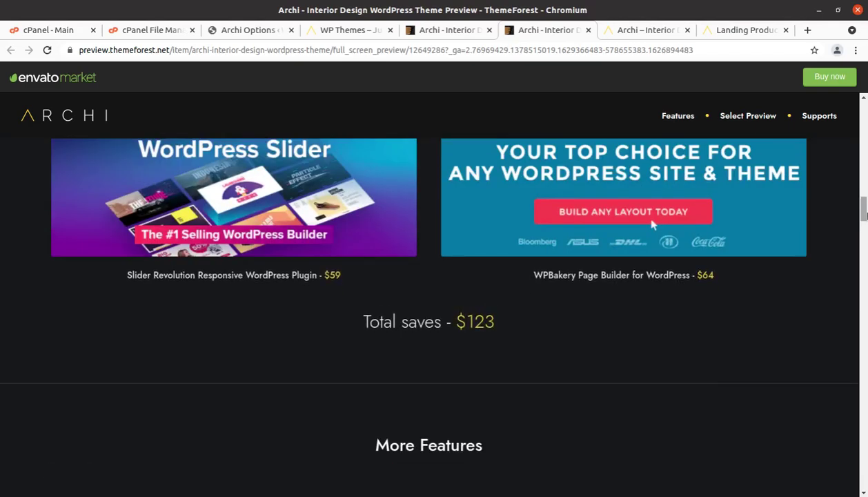
left_click_drag(863, 211, 840, 91)
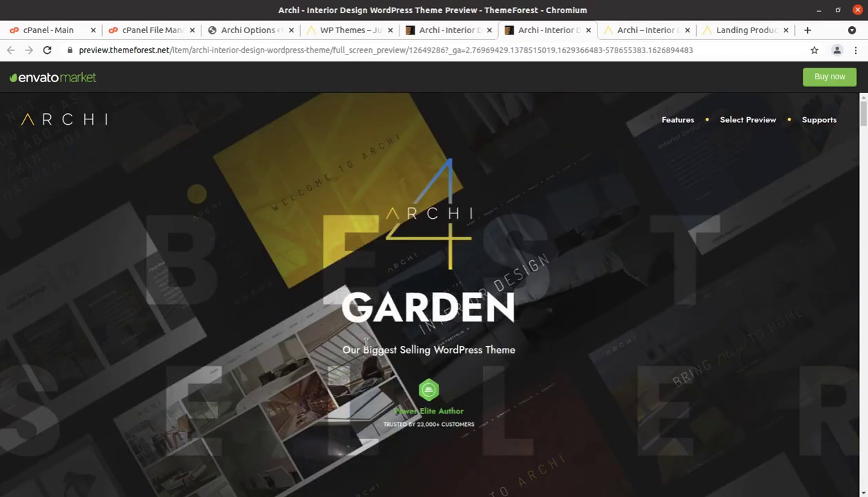
Read the website count, customer feedback and Why Choose Archi sections of the ThemeForest preview page.
scroll(413, 407, "down", 4)
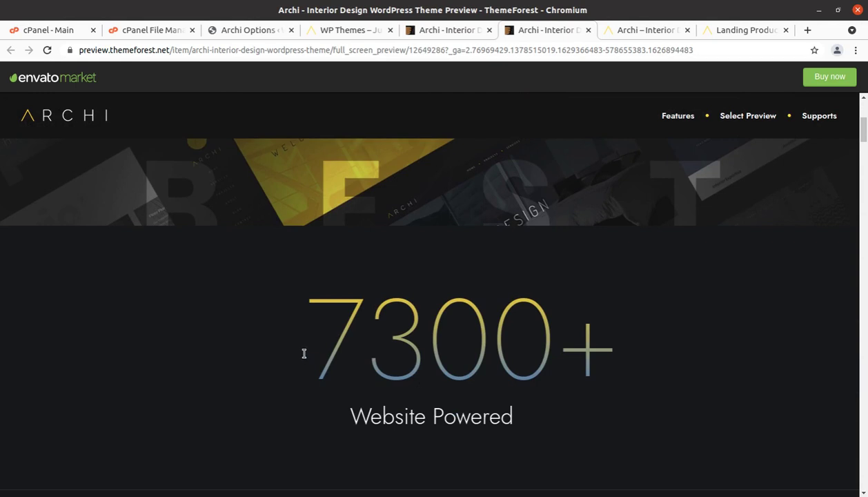
left_click_drag(303, 353, 531, 366)
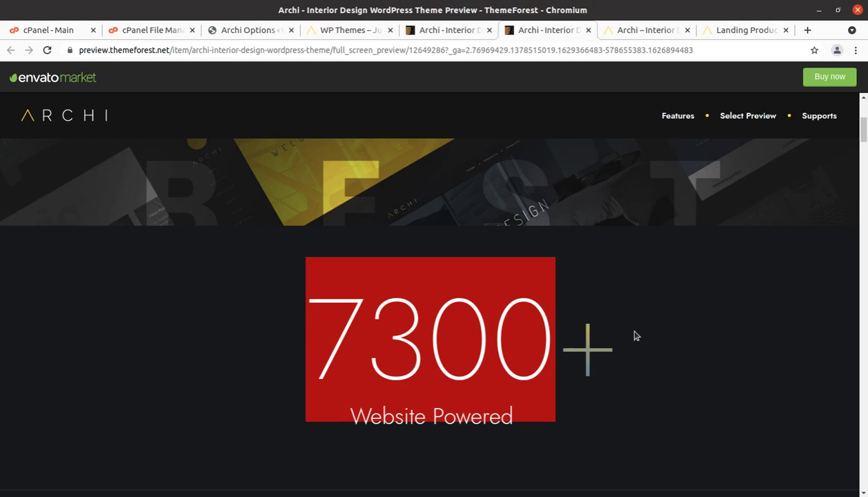
scroll(622, 329, "down", 2)
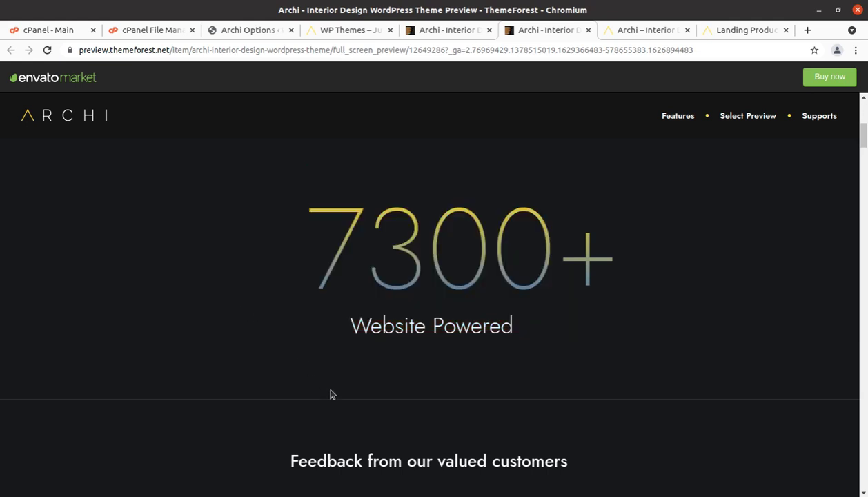
scroll(330, 394, "down", 2)
scroll(330, 394, "down", 4)
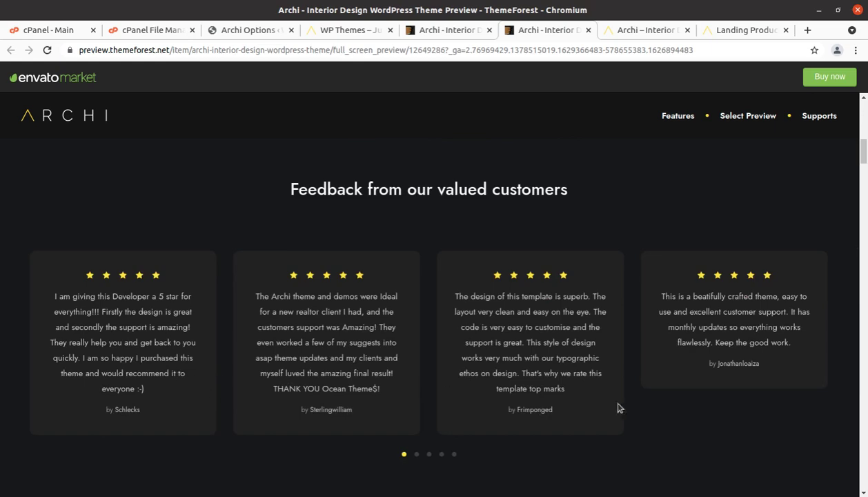
scroll(621, 407, "down", 4)
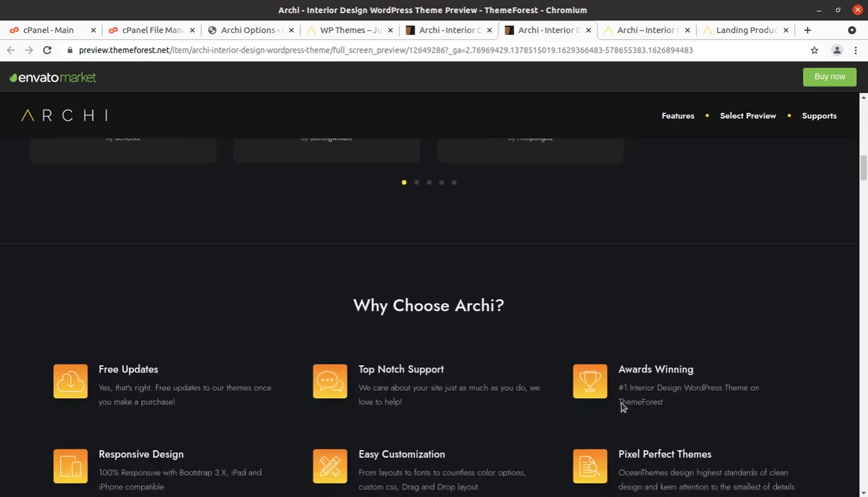
scroll(621, 402, "down", 3)
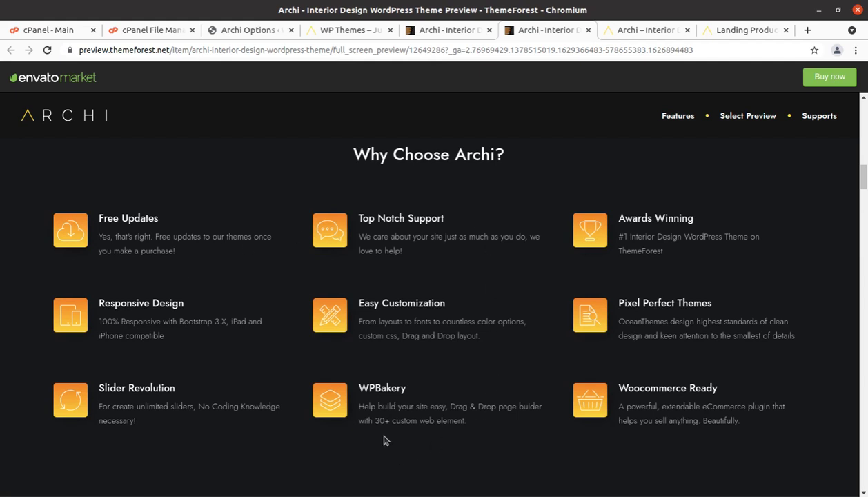
Review the Premium Plugin Included and More Features sections of the theme preview.
scroll(385, 441, "down", 2)
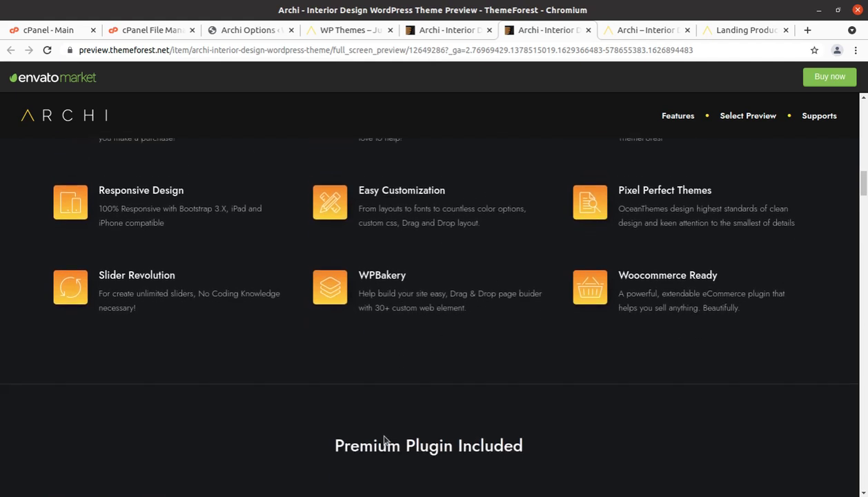
scroll(394, 419, "down", 4)
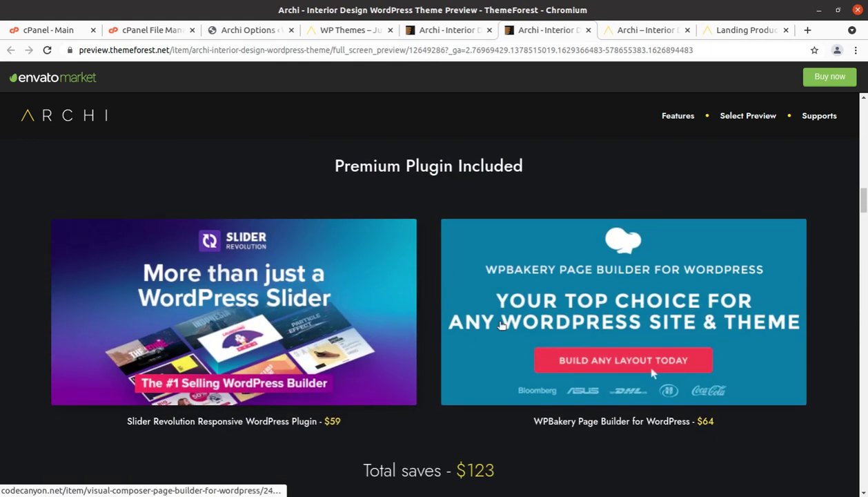
scroll(530, 333, "down", 5)
scroll(530, 333, "down", 2)
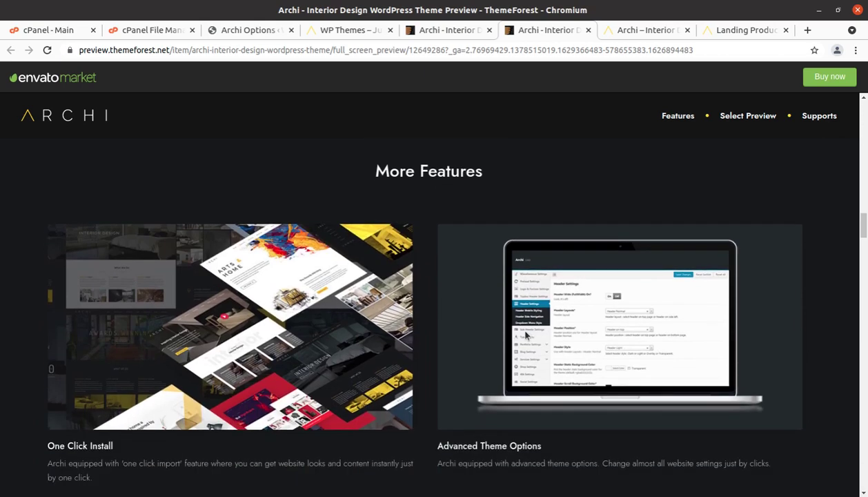
scroll(408, 304, "down", 1)
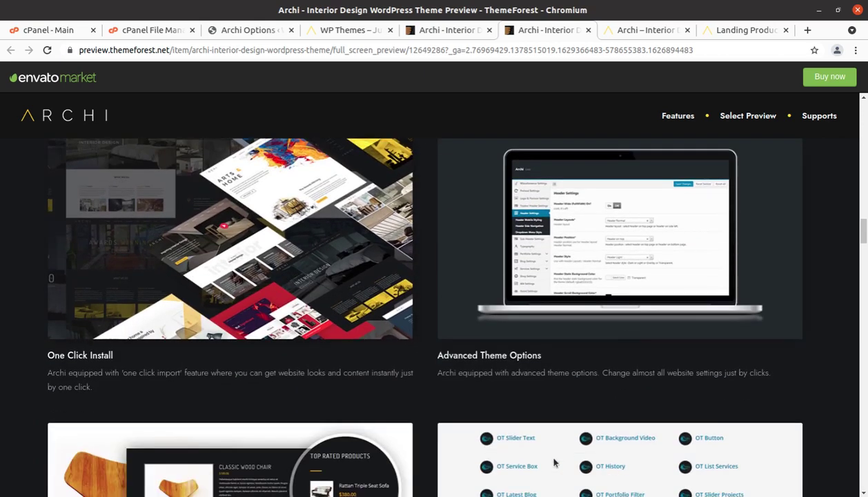
scroll(533, 465, "down", 3)
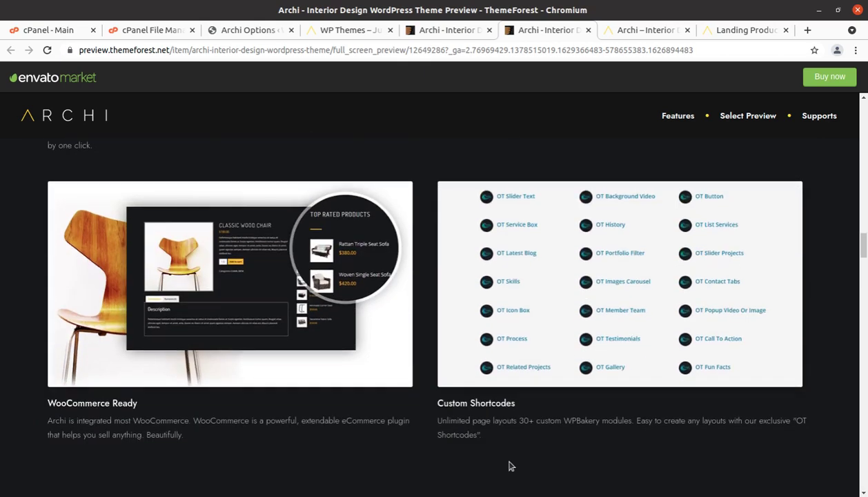
scroll(574, 326, "down", 6)
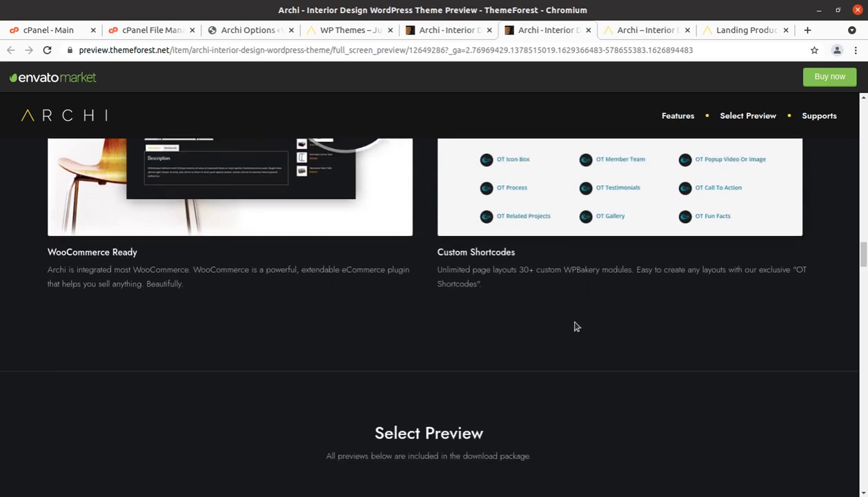
Look through the Select Preview gallery of homepage demos, down to the Coming Soon pages.
scroll(576, 326, "down", 10)
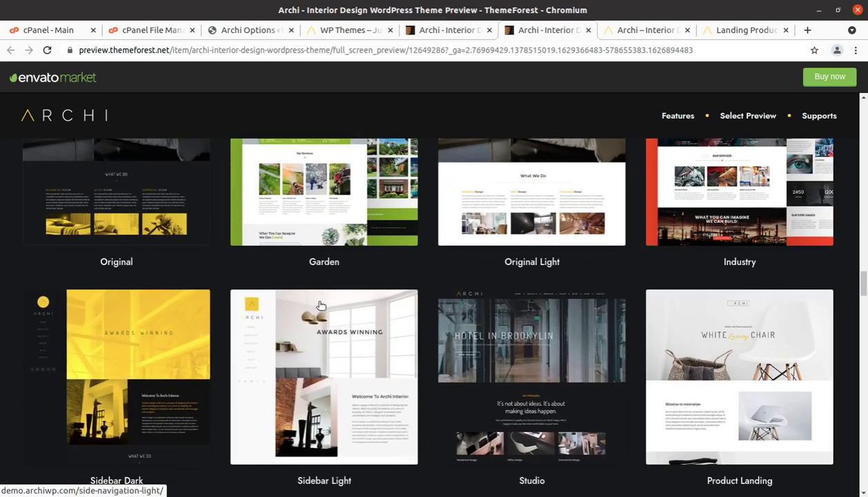
scroll(560, 395, "down", 5)
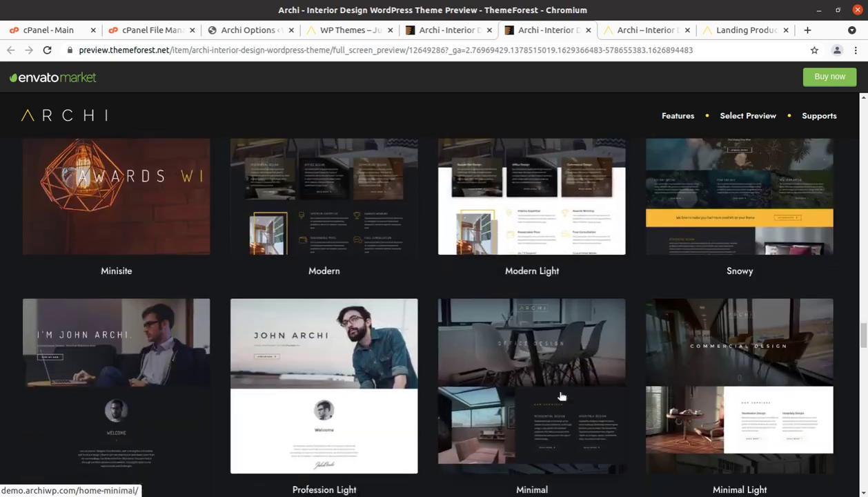
scroll(234, 345, "down", 7)
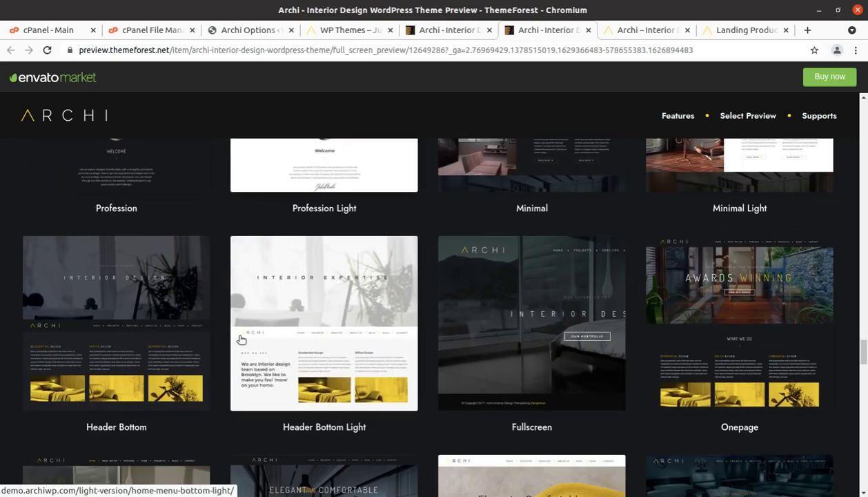
scroll(214, 353, "down", 3)
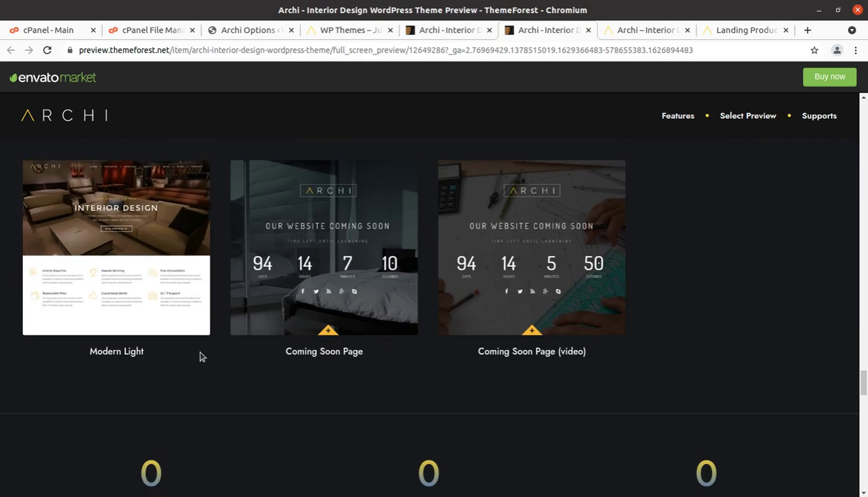
Examine the preview's Portfolio Pages, Navigation Options and support sections, and return to the website, page and homepage counters.
scroll(200, 356, "down", 4)
scroll(200, 356, "down", 2)
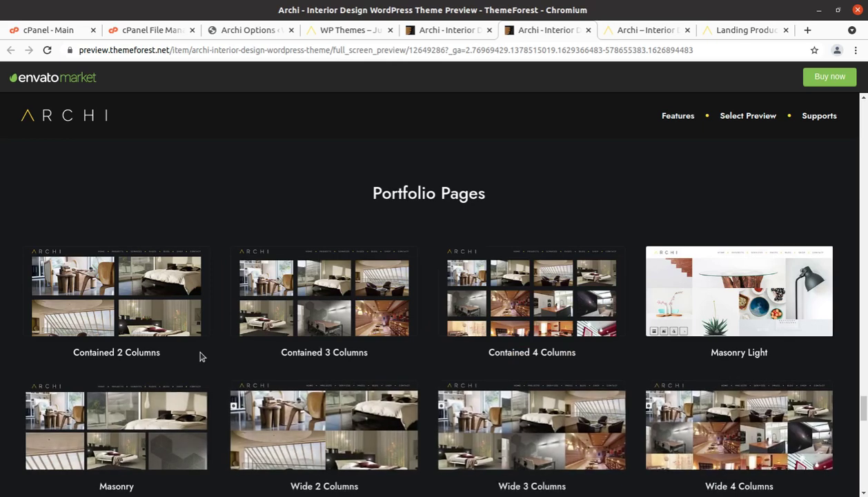
scroll(201, 356, "down", 1)
scroll(202, 356, "down", 3)
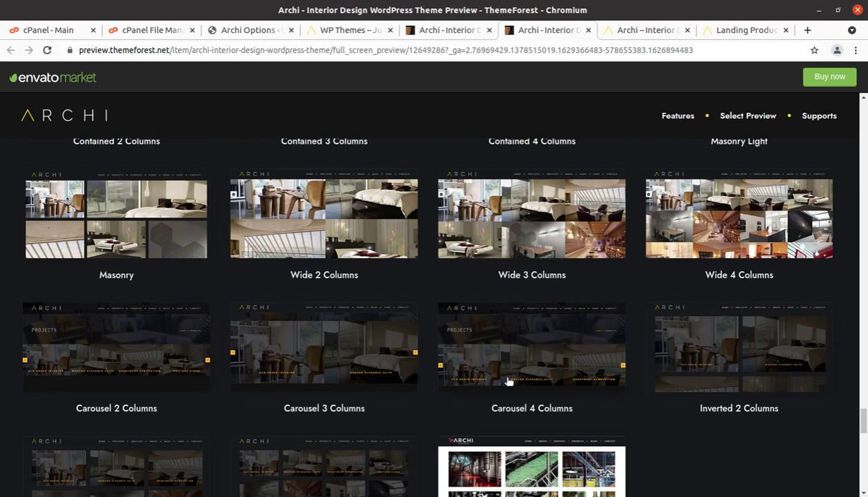
scroll(508, 378, "down", 3)
scroll(507, 378, "down", 5)
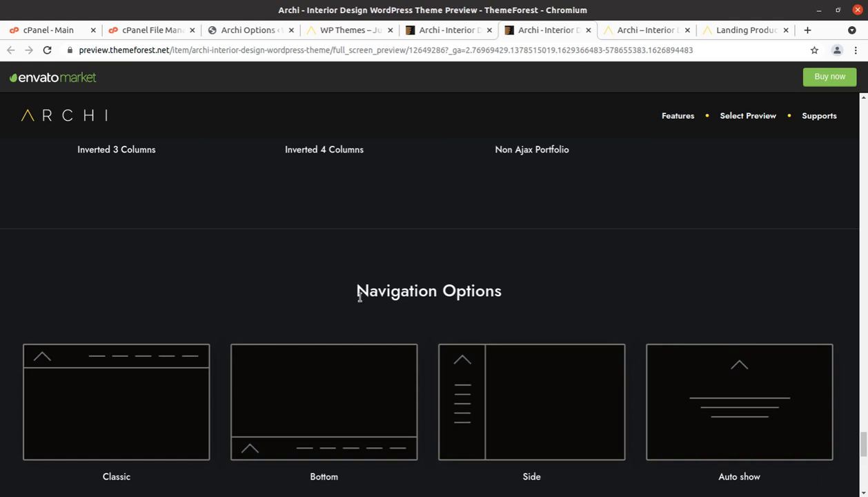
scroll(356, 296, "down", 5)
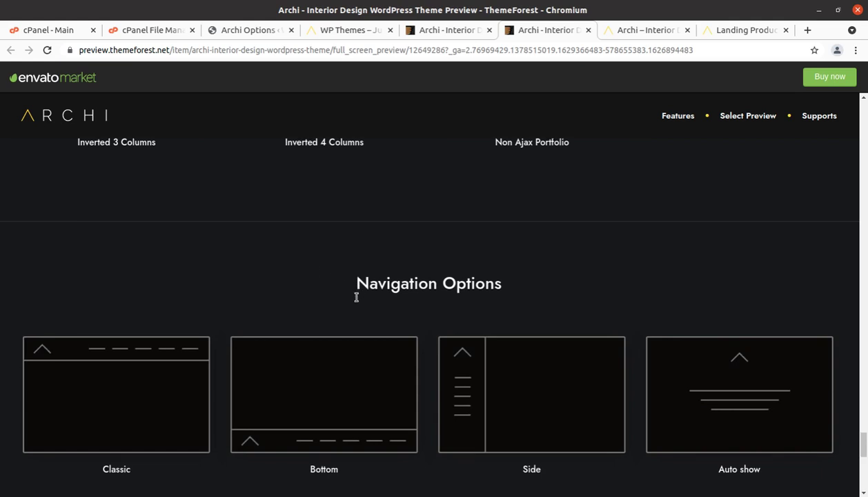
scroll(253, 356, "down", 1)
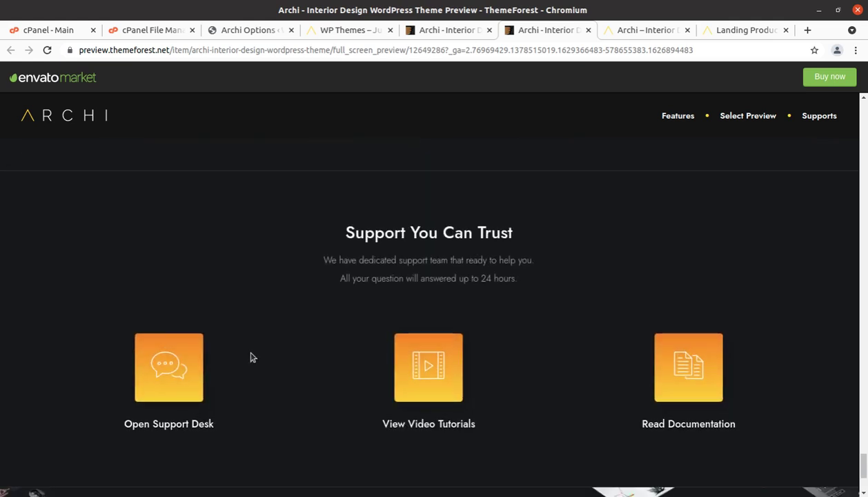
scroll(459, 315, "down", 3)
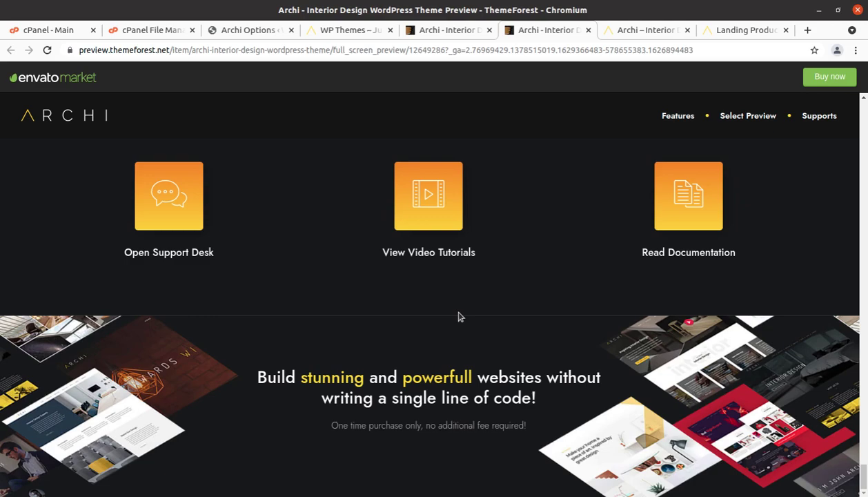
scroll(528, 321, "up", 15)
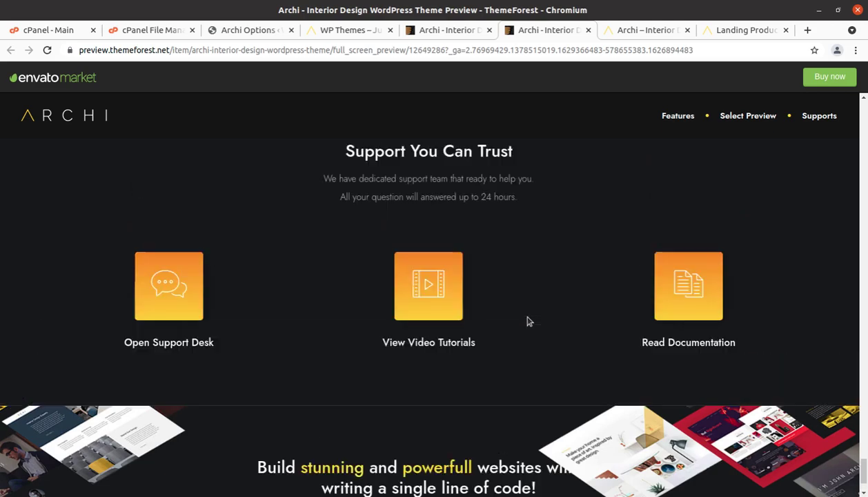
scroll(528, 321, "up", 6)
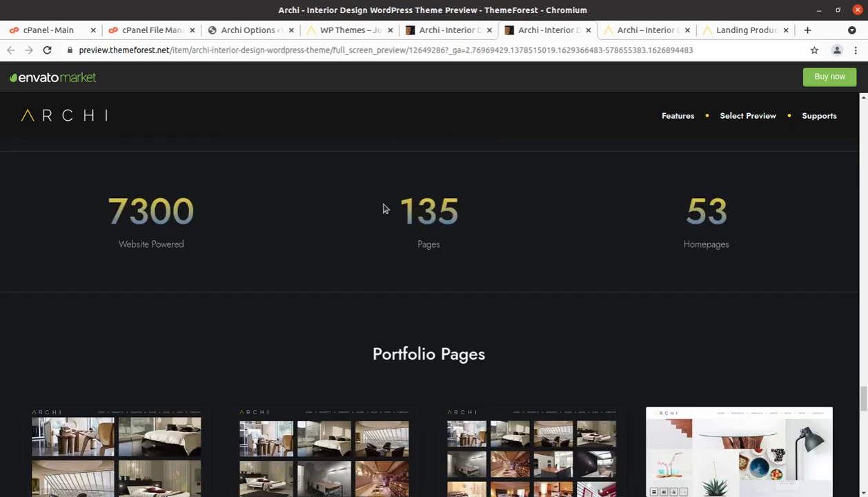
Check the Archi dark import's progress in Archi Options and the number of items in the site's Media Library.
left_click(240, 31)
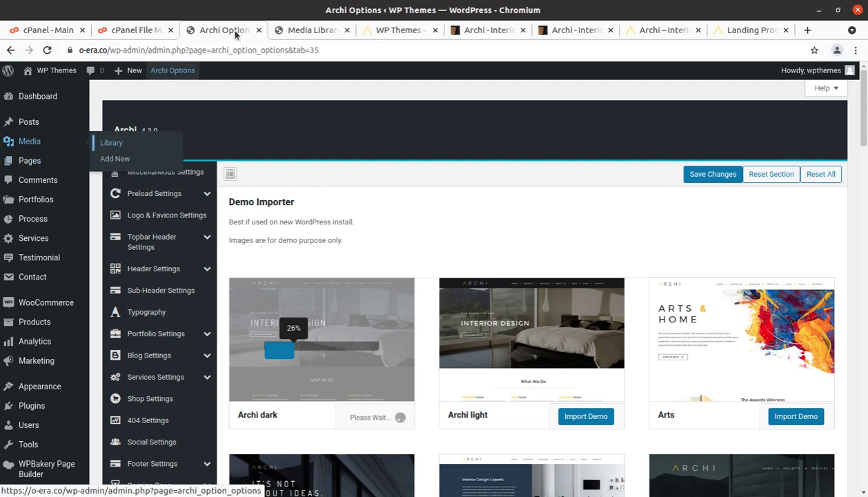
left_click(306, 30)
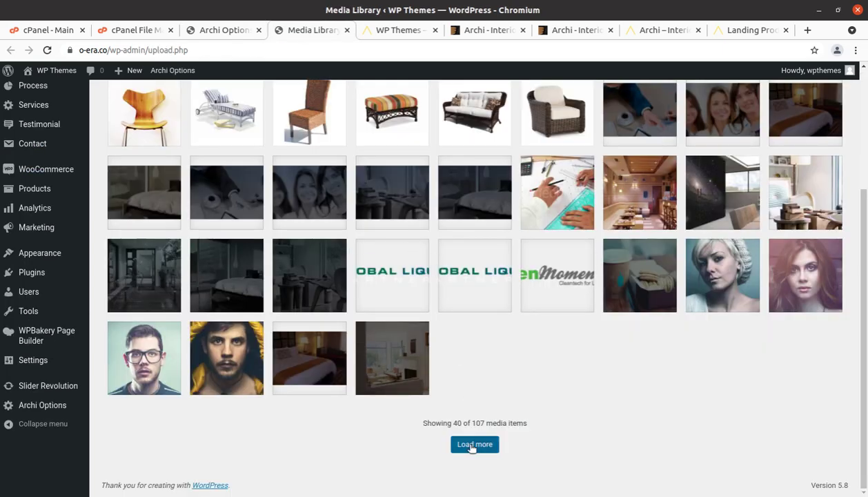
left_click_drag(452, 421, 473, 422)
left_click(555, 434)
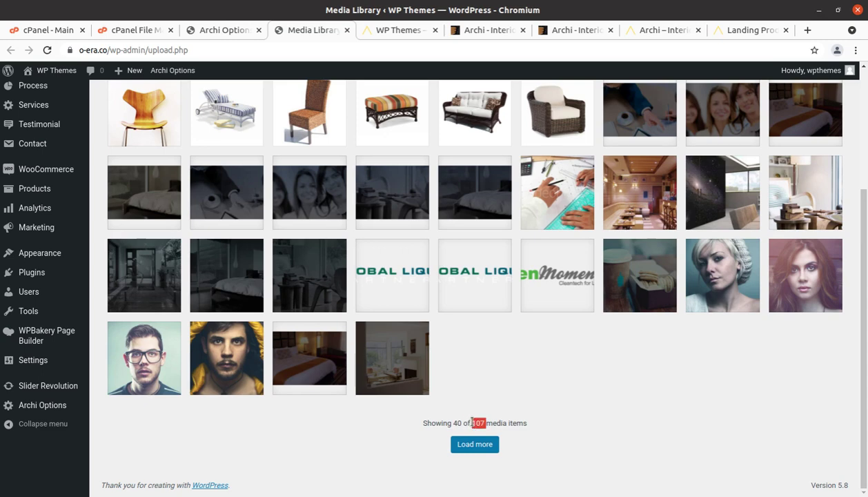
Look over the images in the Media Library and reload it to check for newly imported items.
scroll(473, 422, "up", 5)
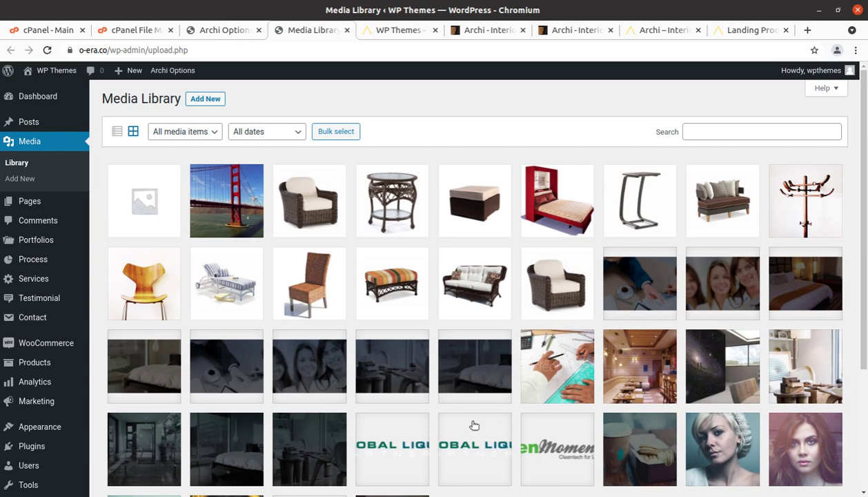
scroll(474, 425, "down", 5)
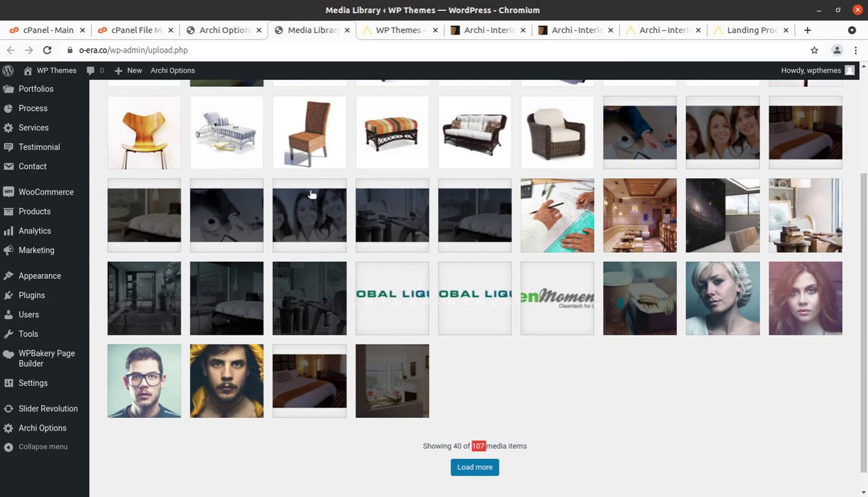
scroll(356, 333, "up", 3)
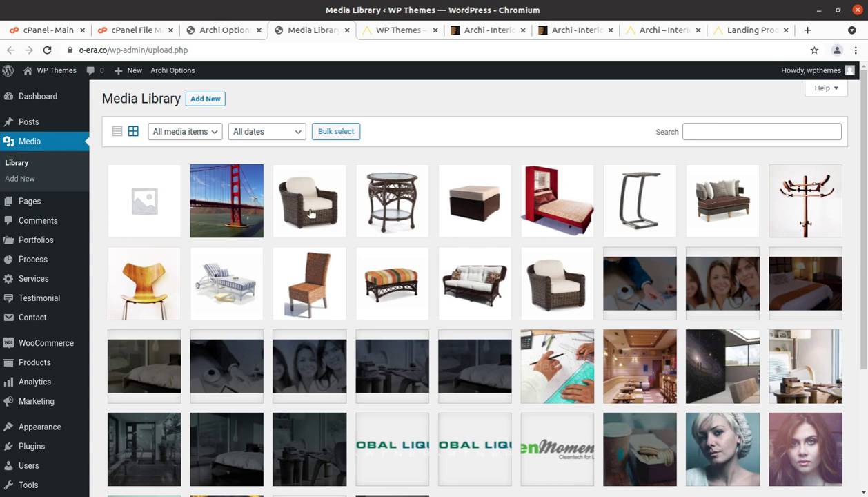
left_click(52, 49)
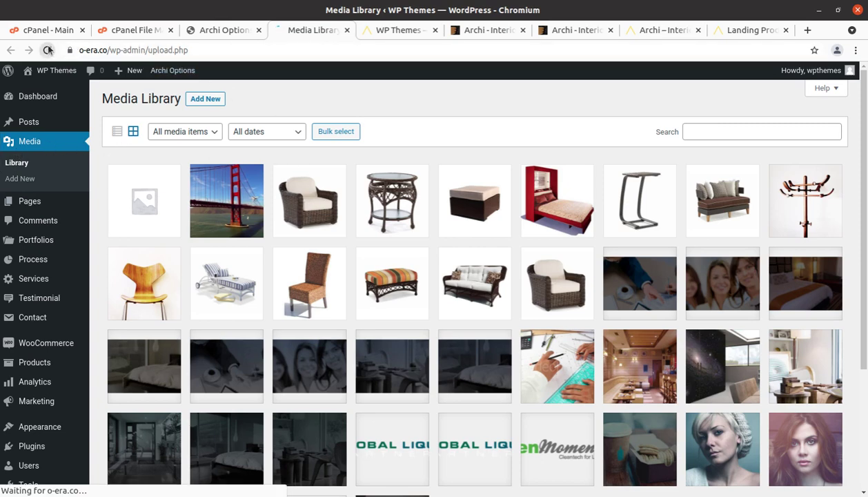
scroll(509, 316, "down", 2)
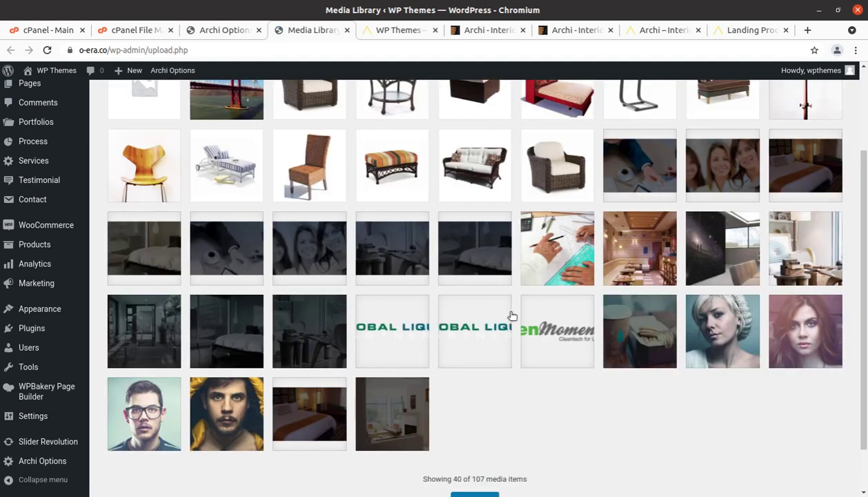
Examine the imported images in the media library and the total number of media items.
scroll(524, 414, "down", 2)
left_click(479, 445)
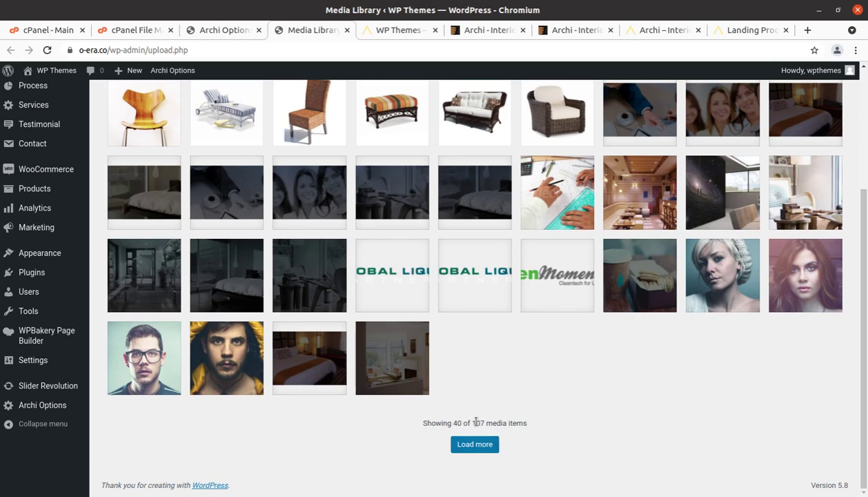
scroll(69, 209, "up", 3)
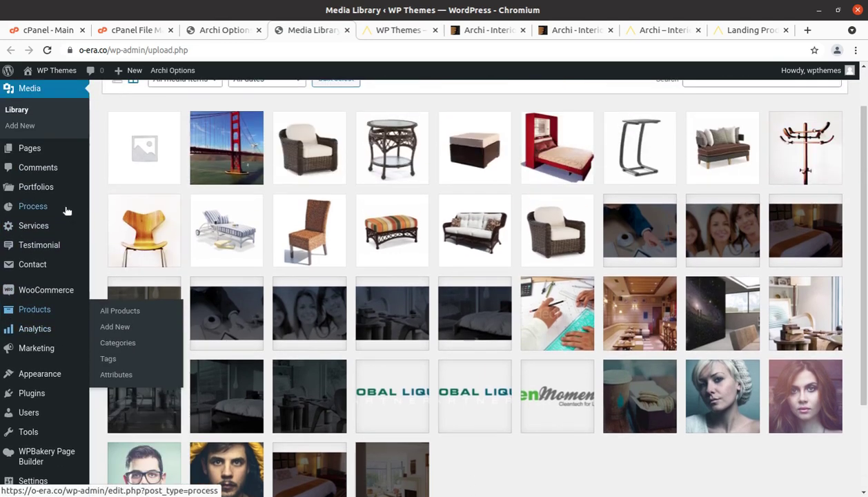
Open the list of all pages in a separate tab, check its entries and the demo import progress, and close the tab.
mouse_move(30, 148)
middle_click(118, 152)
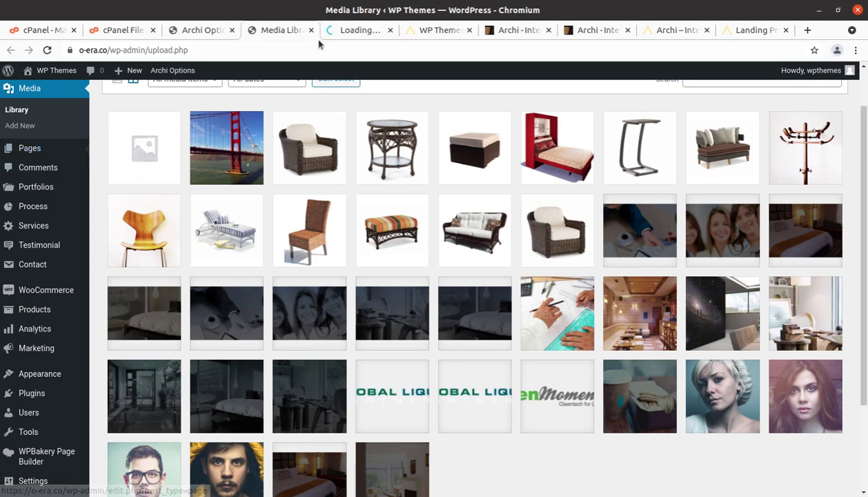
left_click(350, 29)
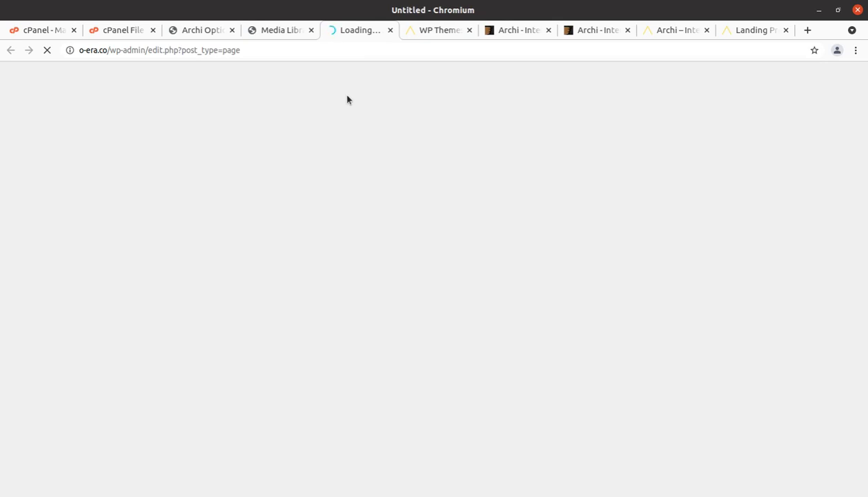
left_click(189, 29)
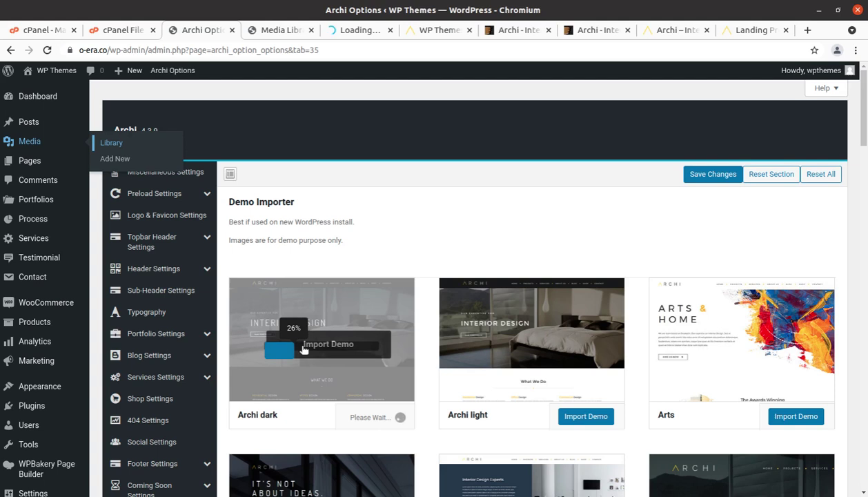
left_click(345, 35)
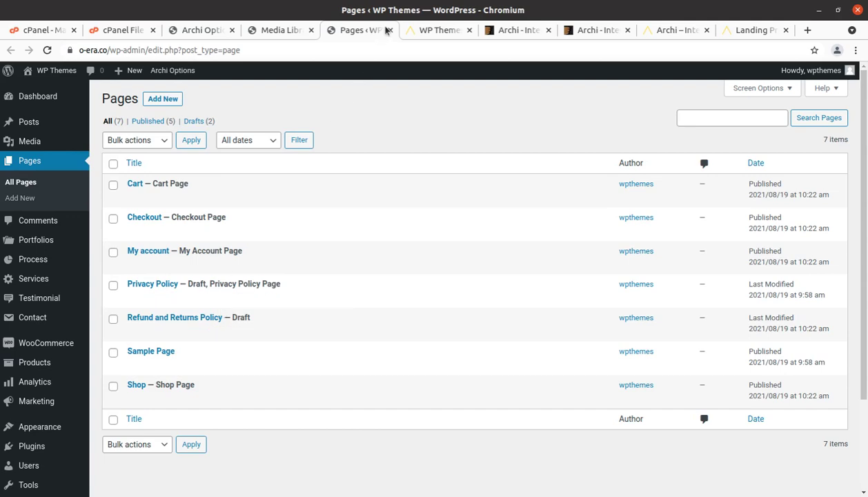
left_click(388, 31)
left_click(284, 30)
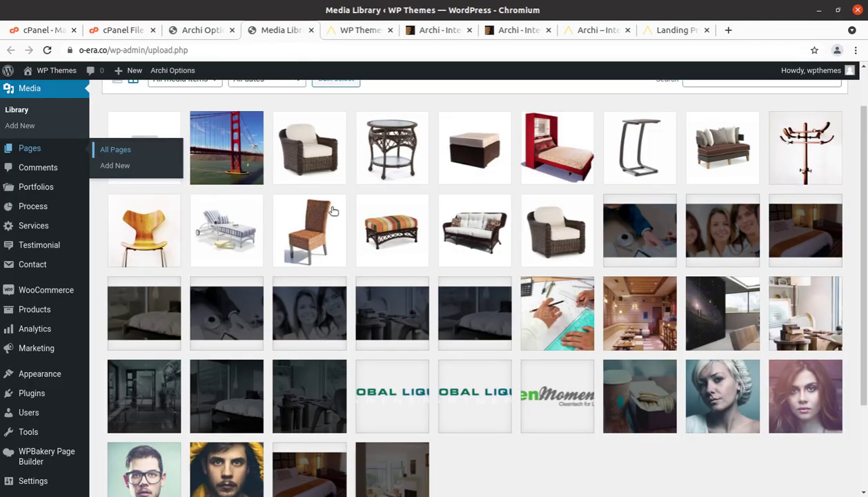
Reload the media library and check the total number of media items.
scroll(471, 395, "down", 3)
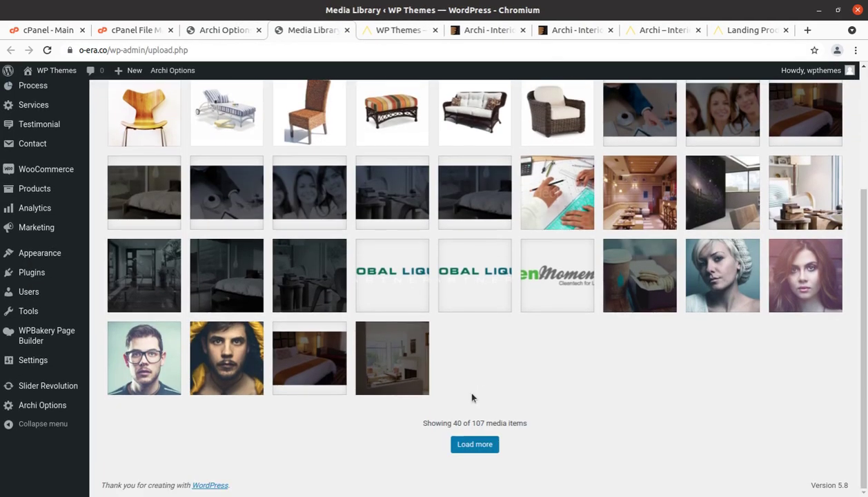
left_click(48, 50)
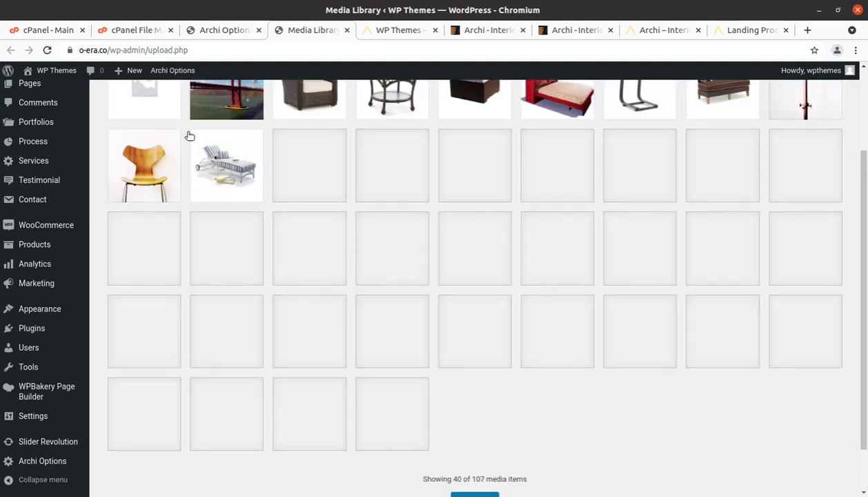
scroll(525, 428, "down", 1)
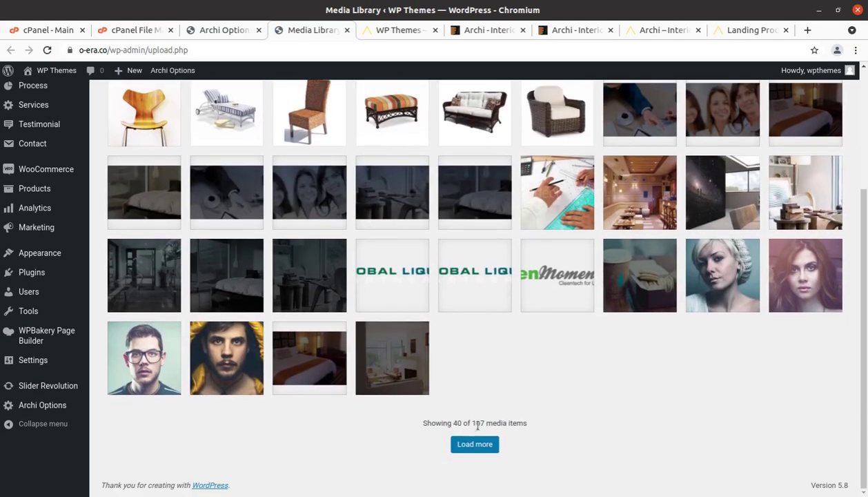
double_click(476, 423)
left_click(578, 434)
Start the Archi dark demo import again in the Archi Options demo importer and confirm importing the demo content.
left_click(236, 31)
mouse_move(300, 381)
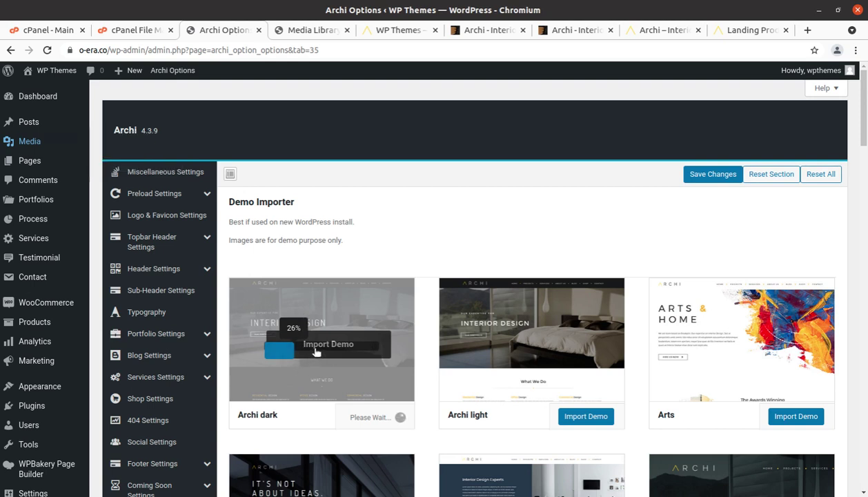
left_click(315, 351)
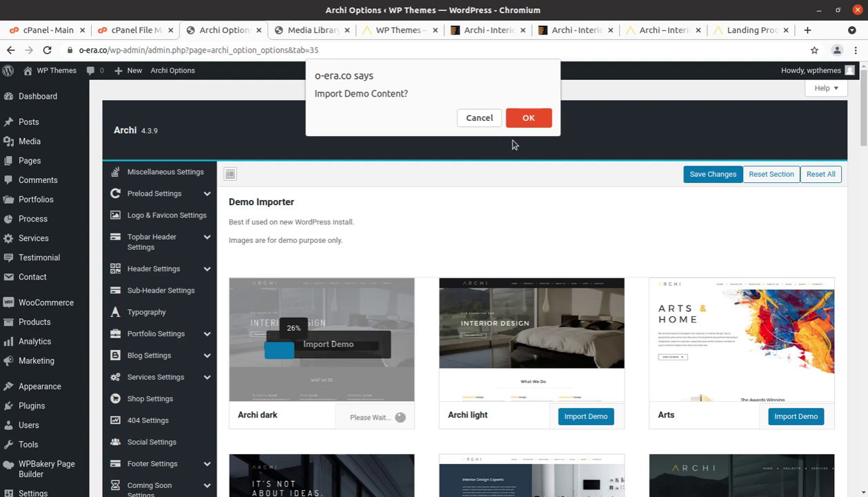
left_click(521, 117)
left_click(520, 118)
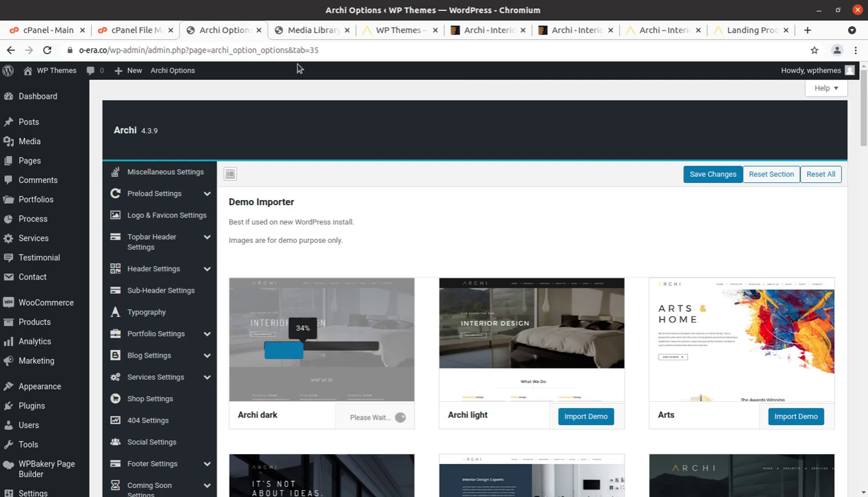
Refresh the media library and examine the newly imported images and the item total.
left_click(304, 30)
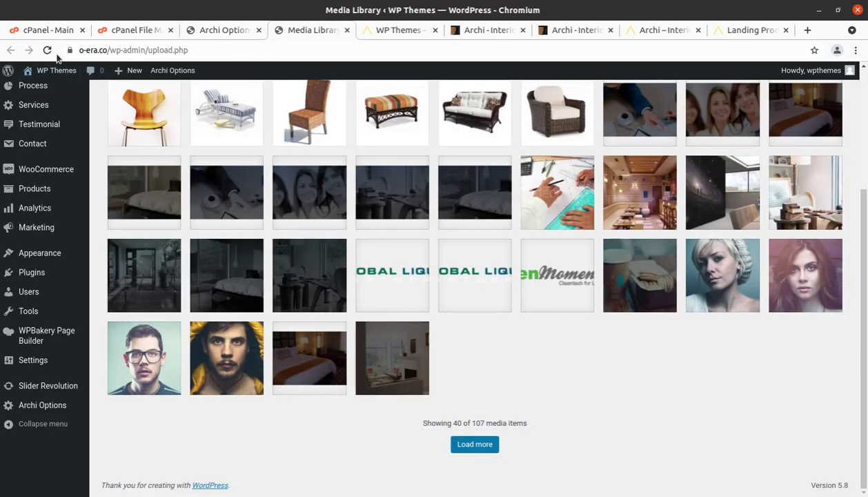
left_click(47, 50)
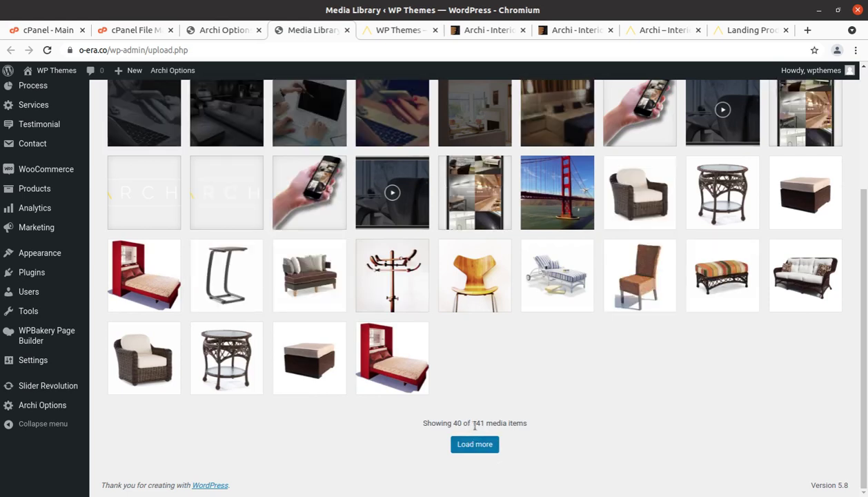
left_click_drag(474, 425, 483, 425)
left_click(483, 426)
scroll(362, 228, "up", 5)
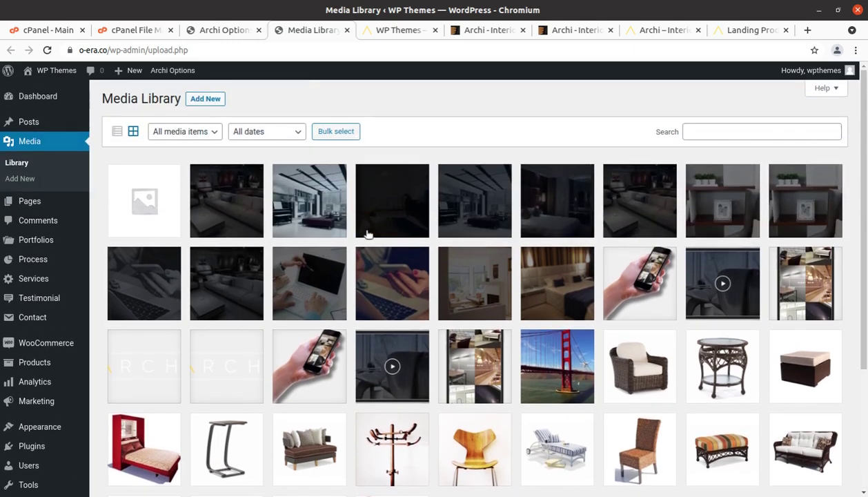
Check the Archi dark import status in the demo importer and look through the media library's images again.
left_click(211, 29)
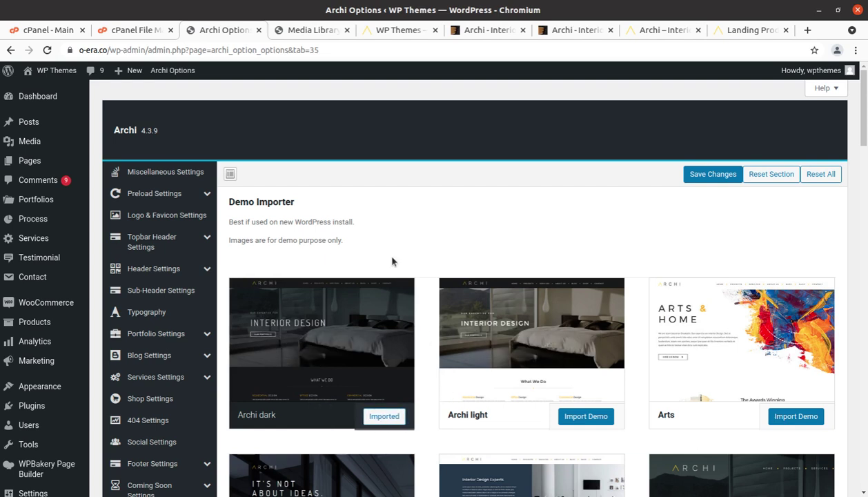
left_click(299, 38)
scroll(400, 373, "down", 2)
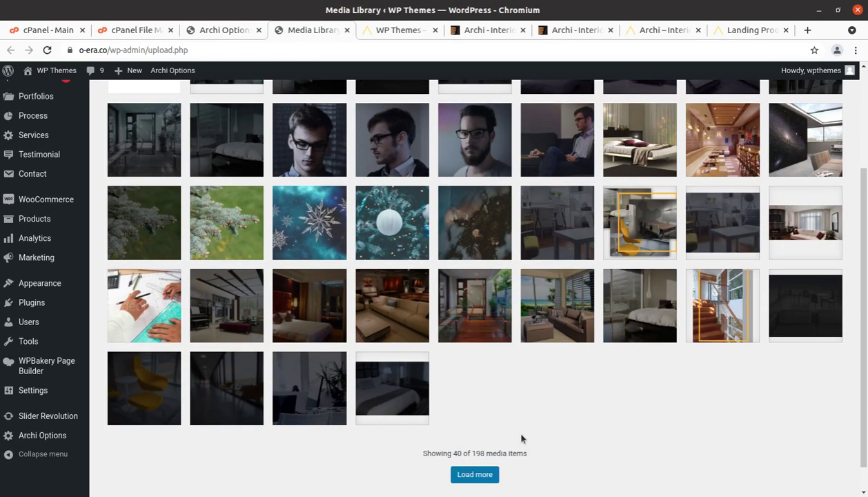
scroll(521, 439, "up", 2)
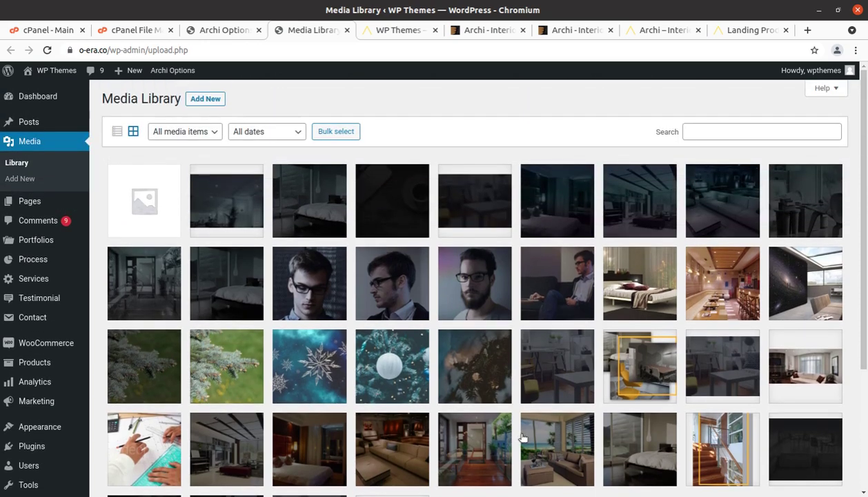
scroll(521, 439, "down", 3)
scroll(521, 439, "up", 3)
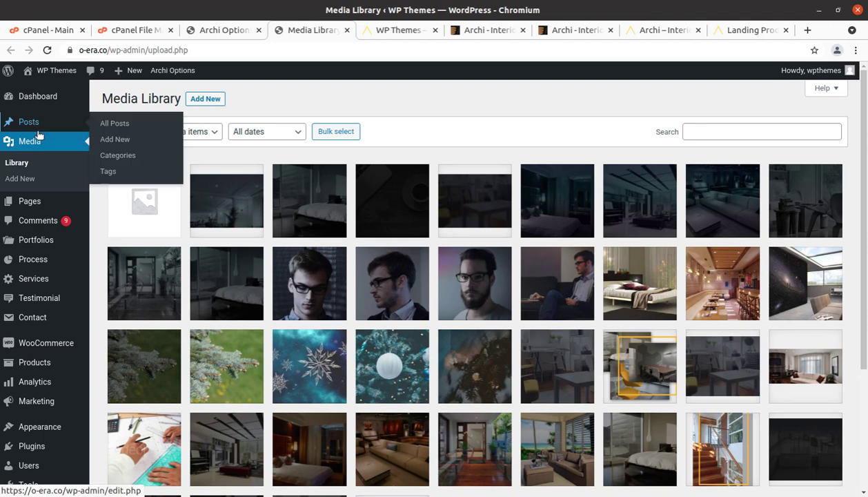
Open the list of all pages and look through the pages added by the demo import.
mouse_move(32, 207)
left_click(105, 205)
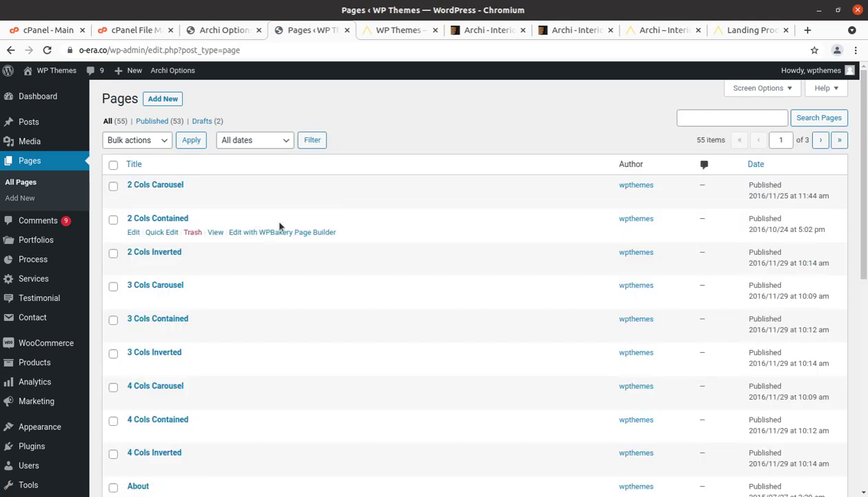
scroll(370, 254, "down", 1)
scroll(326, 227, "up", 1)
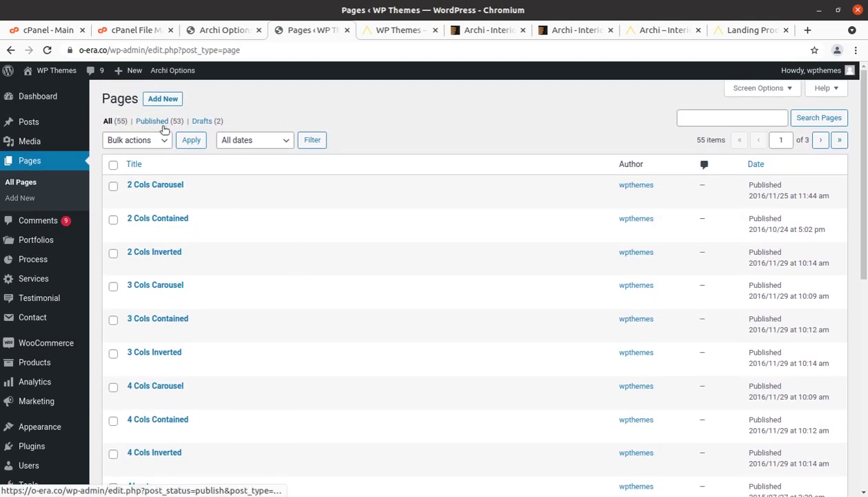
scroll(252, 373, "down", 3)
scroll(252, 373, "down", 3)
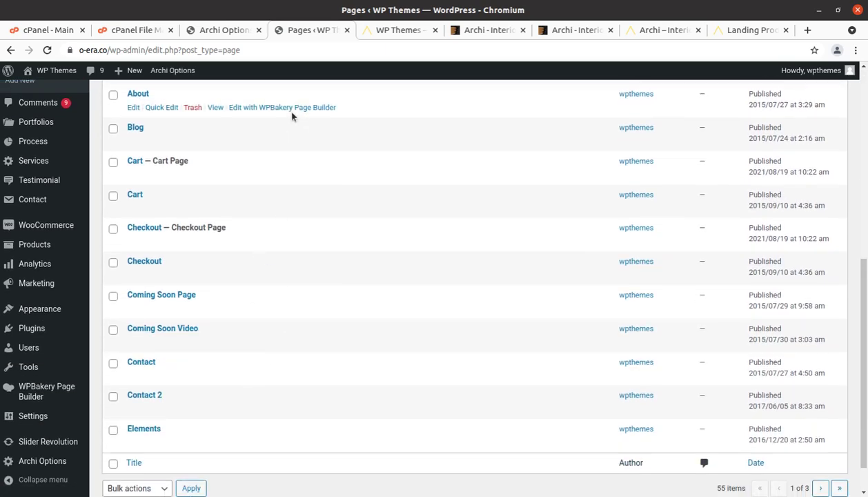
scroll(349, 361, "up", 4)
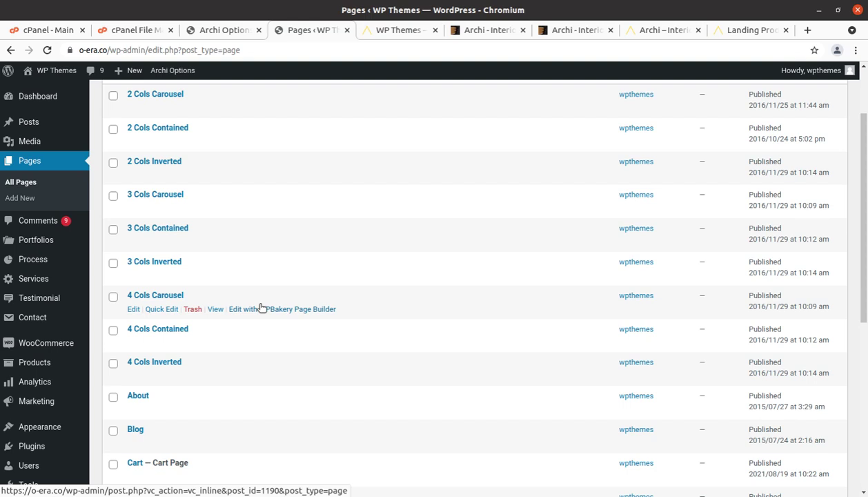
Switch to the site's front page and reload it to view the imported demo.
left_click(221, 31)
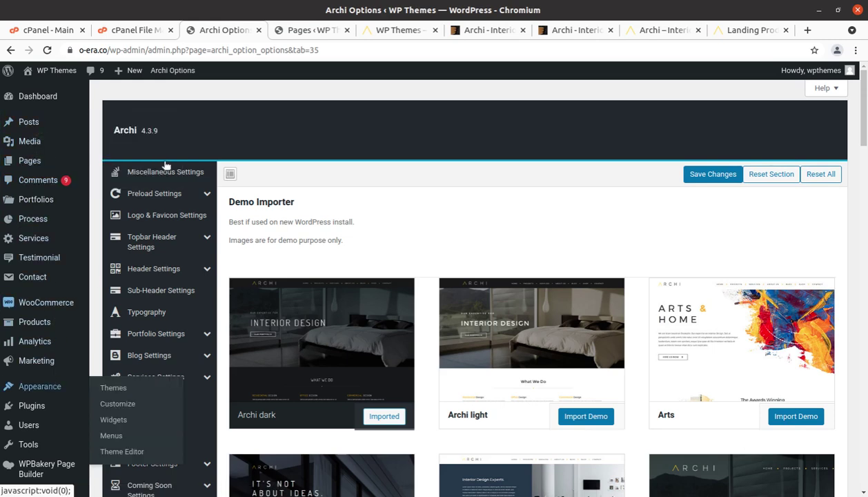
left_click(297, 31)
left_click(380, 33)
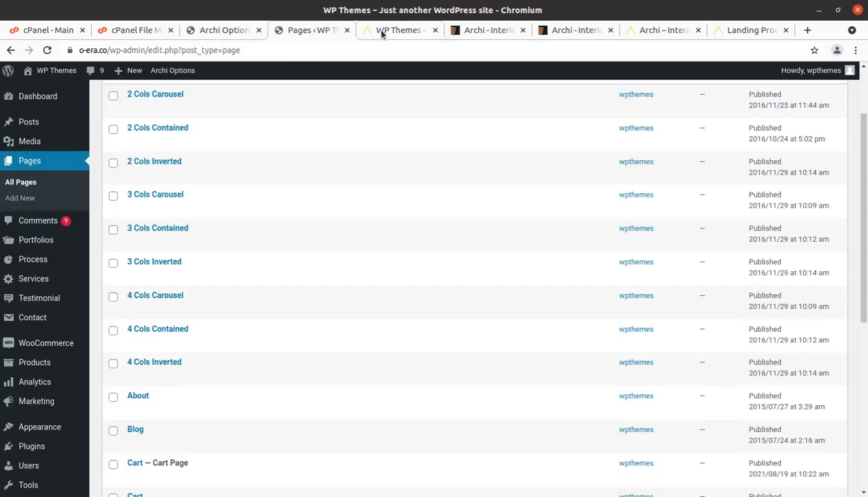
left_click(312, 30)
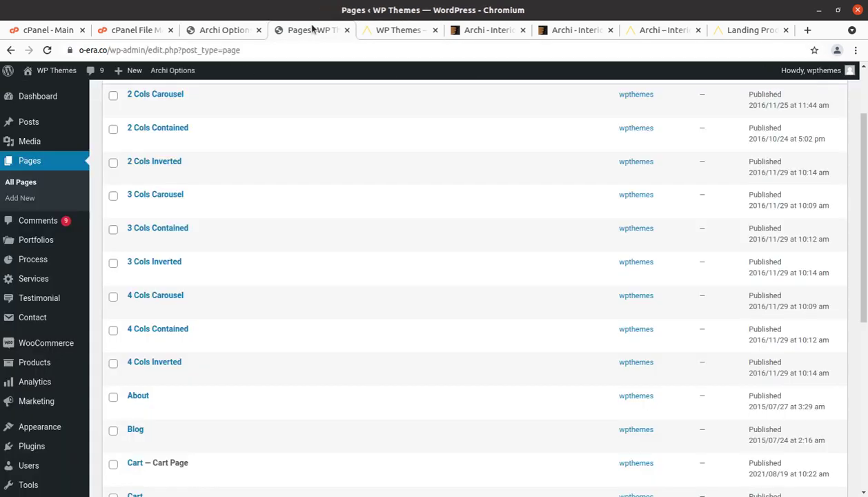
left_click(380, 33)
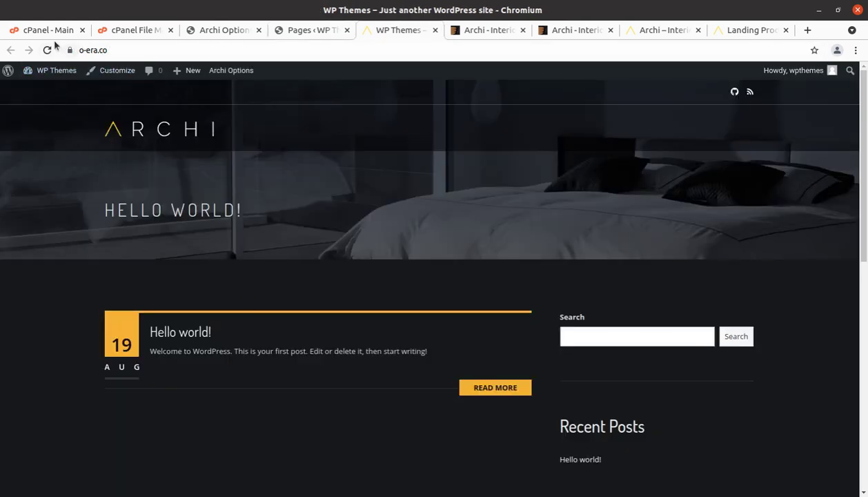
left_click(47, 50)
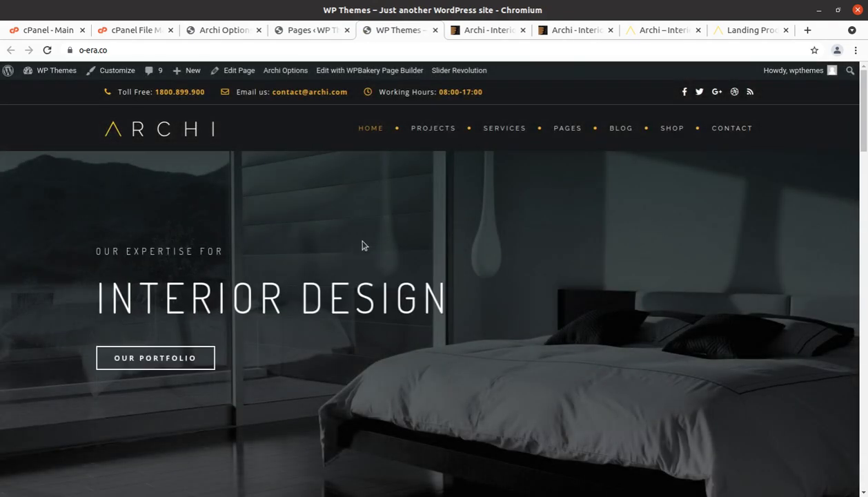
Examine the homepage's service, process and project gallery sections and the submenus of its main navigation.
scroll(364, 245, "down", 5)
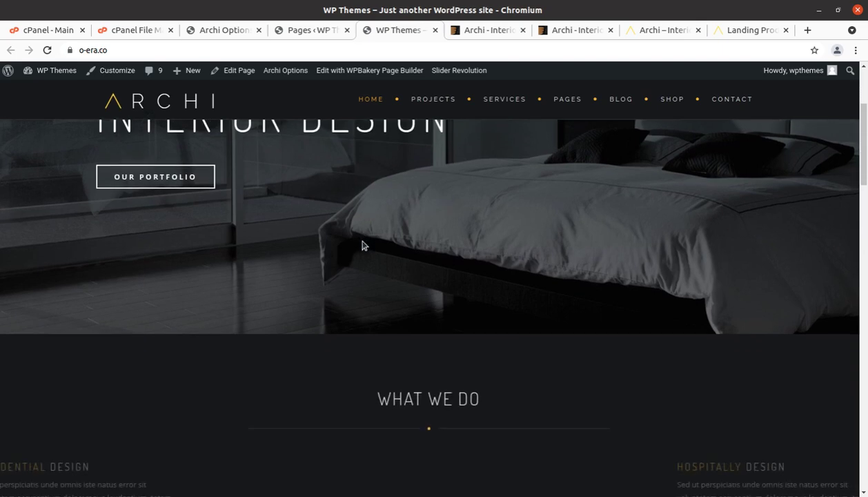
scroll(363, 245, "down", 5)
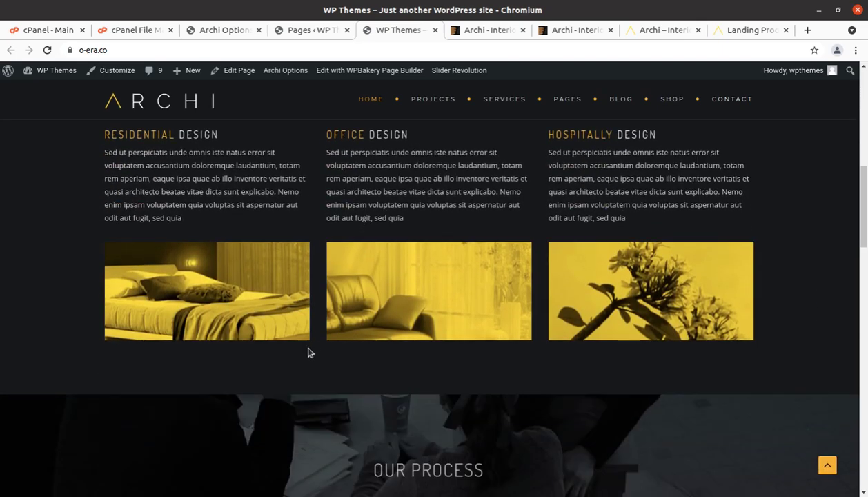
scroll(308, 353, "down", 3)
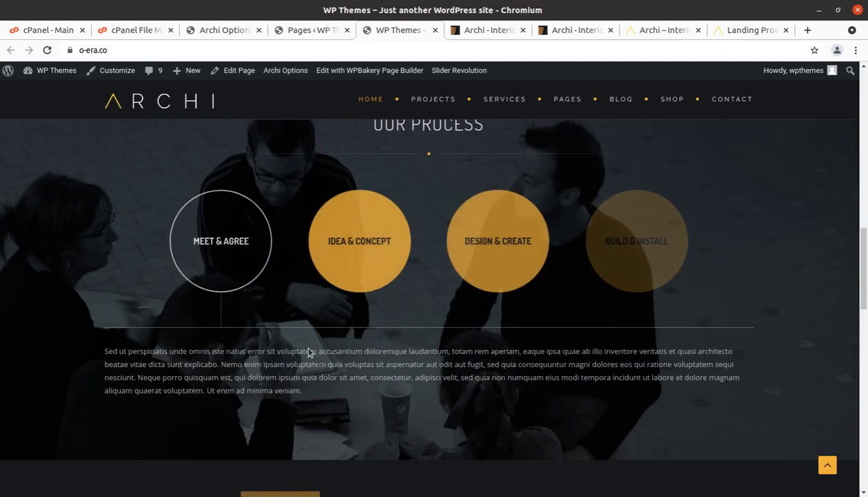
scroll(309, 353, "up", 2)
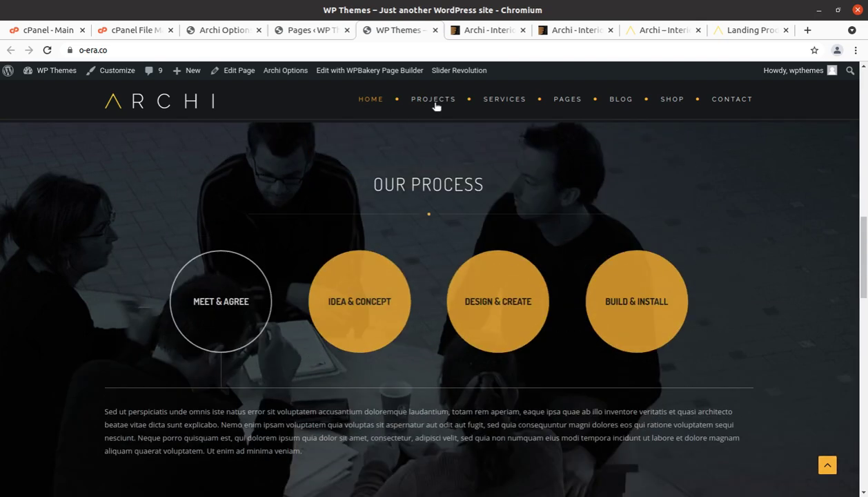
mouse_move(438, 105)
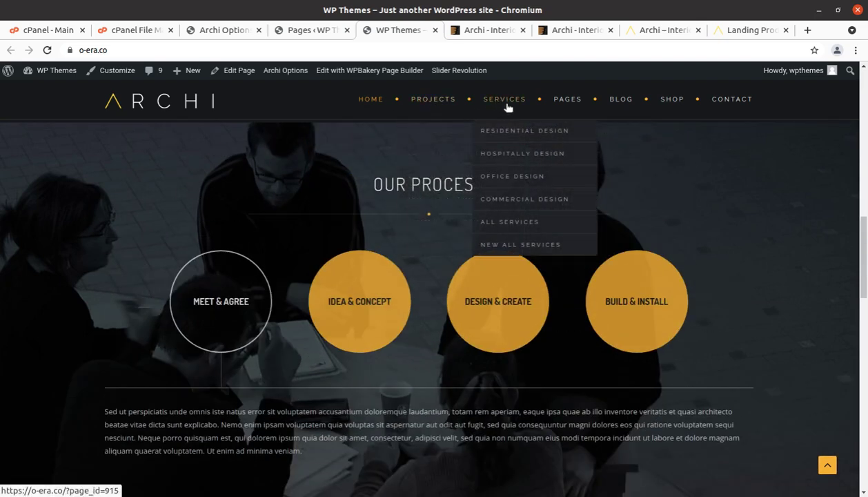
mouse_move(571, 108)
scroll(470, 281, "down", 6)
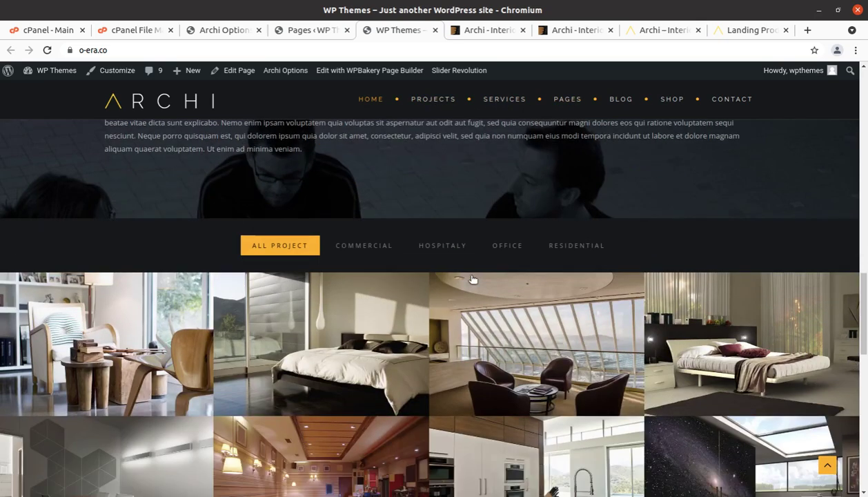
View the Modern Elegance Suite project's details from the homepage gallery and close them.
left_click(314, 207)
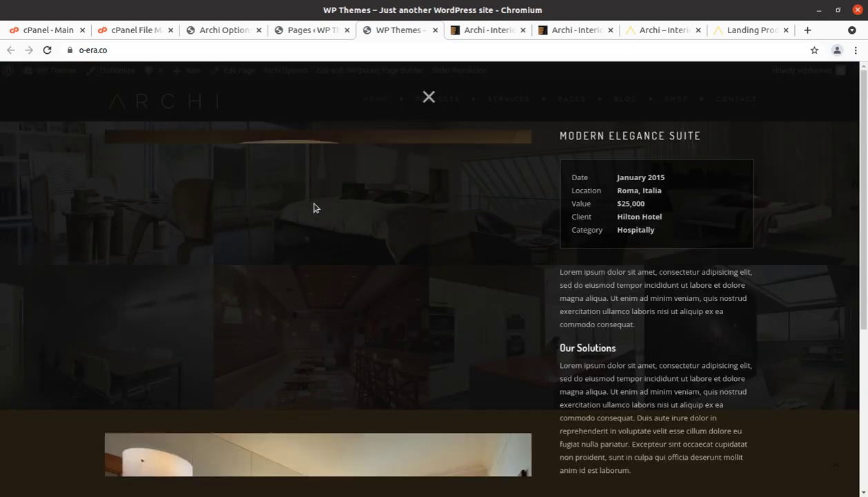
scroll(481, 311, "down", 5)
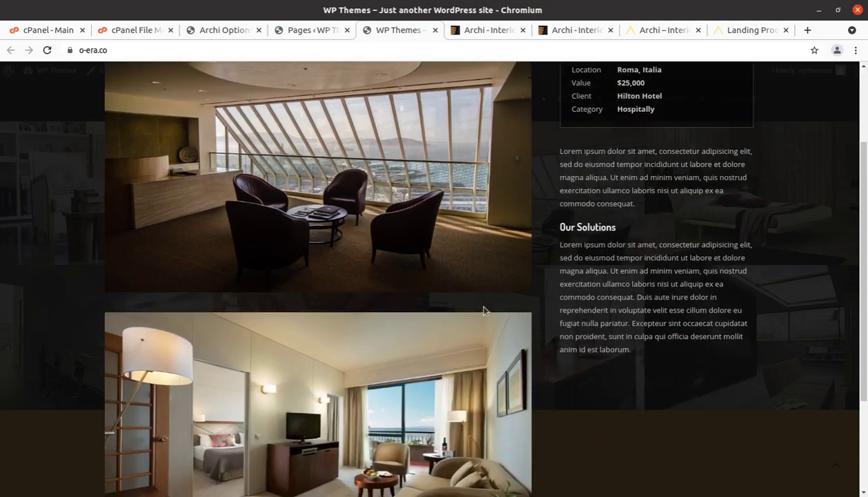
scroll(481, 311, "up", 5)
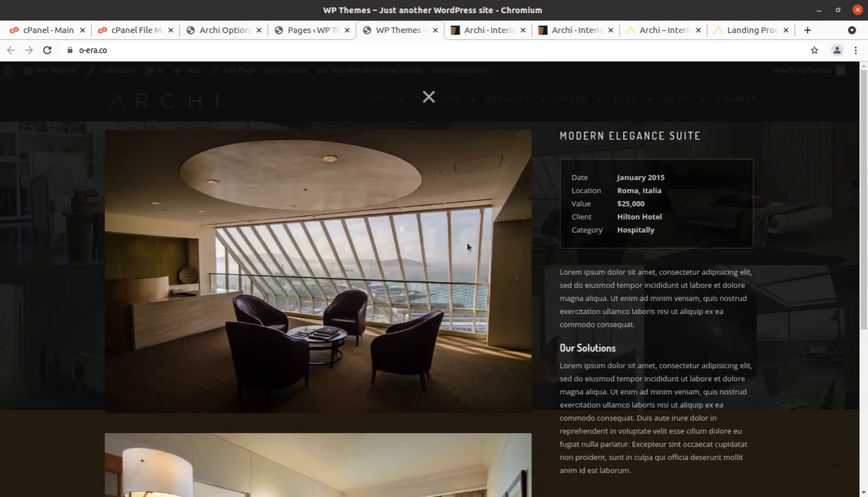
left_click(429, 97)
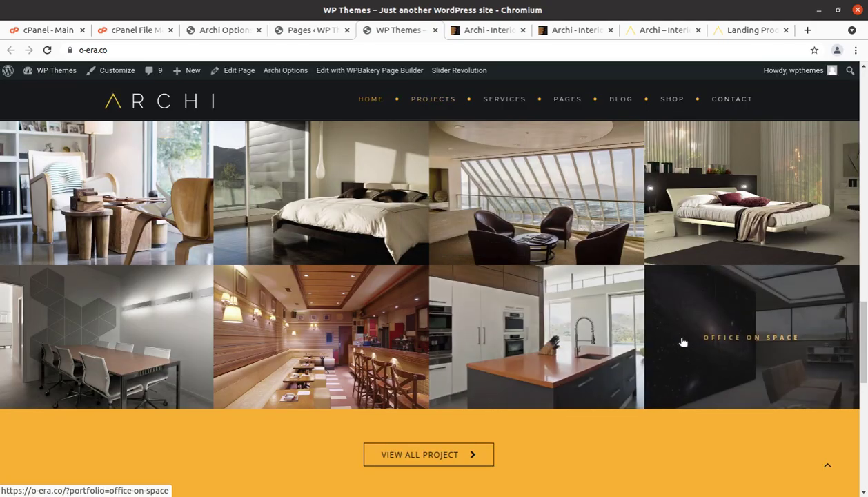
View the Residential Design, Hospitally Design and Office Design service pages from the site's main navigation.
scroll(668, 350, "up", 3)
scroll(666, 352, "up", 10)
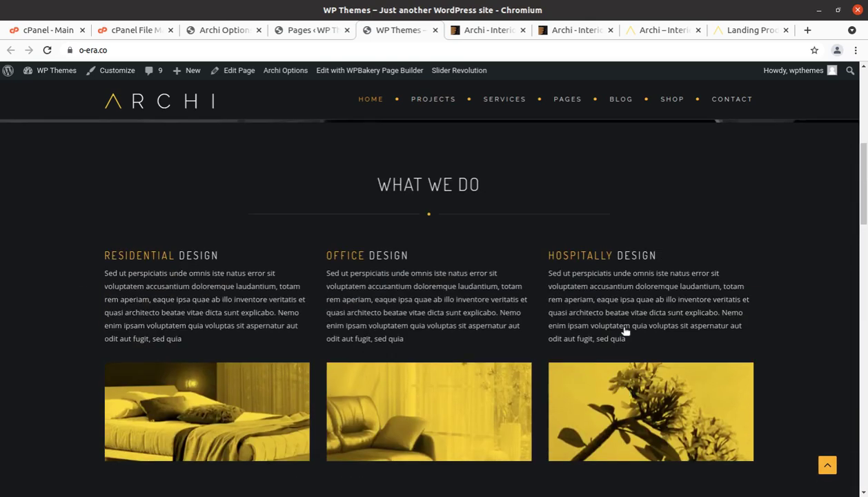
scroll(625, 332, "up", 5)
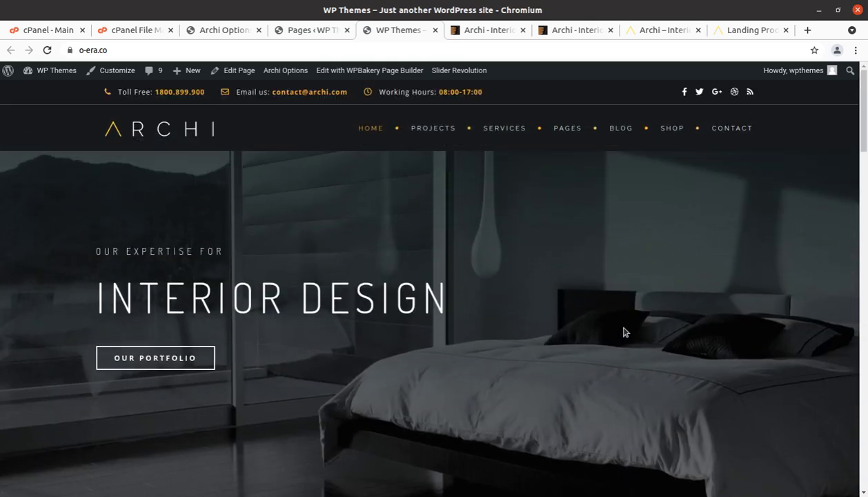
mouse_move(483, 140)
left_click(502, 165)
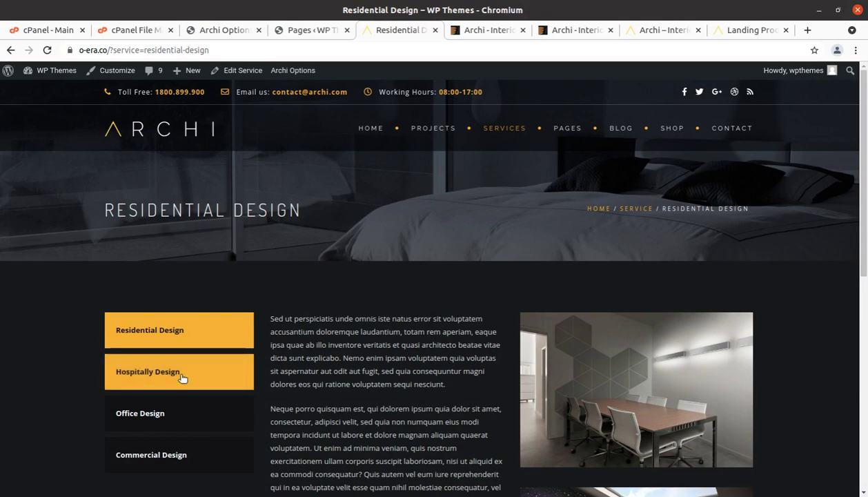
left_click(178, 380)
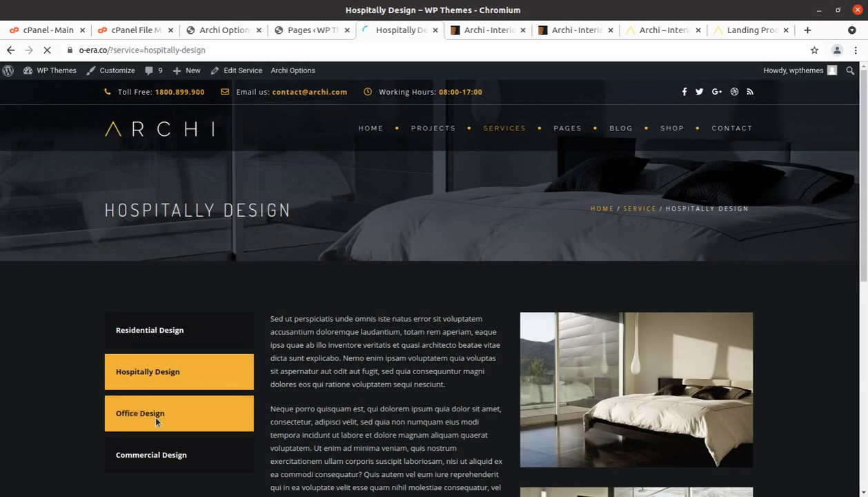
left_click(159, 412)
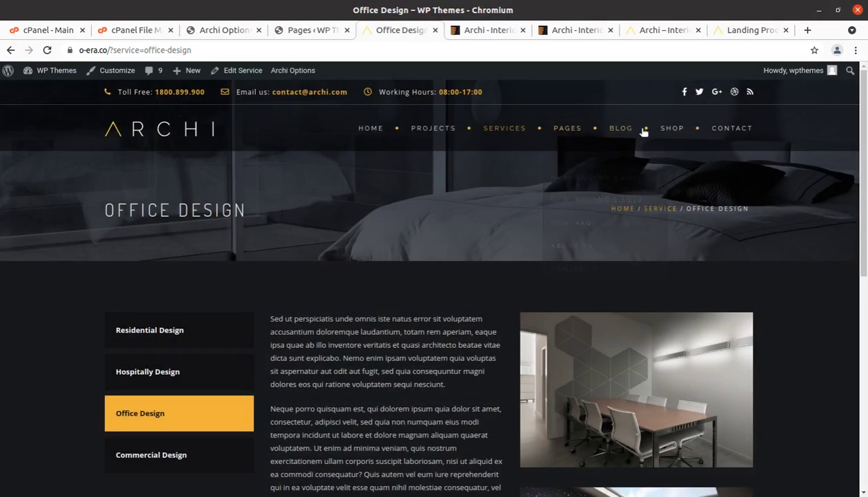
Open the site's Shop page and look through its content and sidebar.
mouse_move(668, 131)
left_click(674, 167)
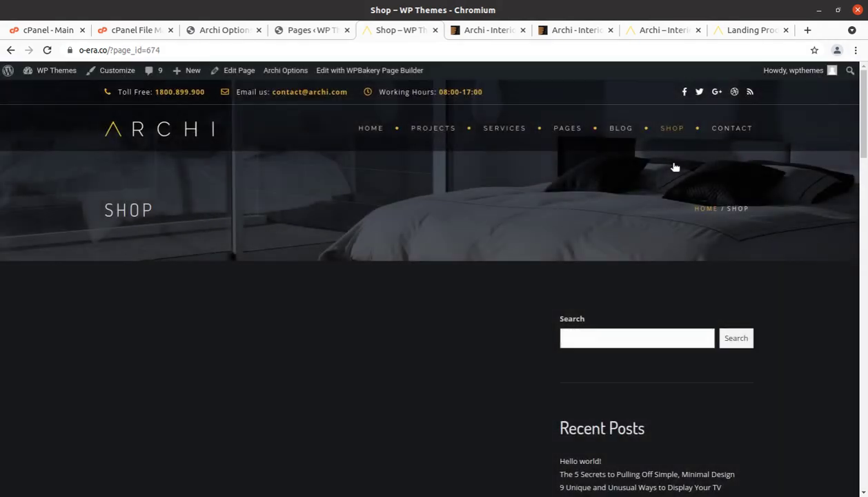
scroll(394, 297, "down", 5)
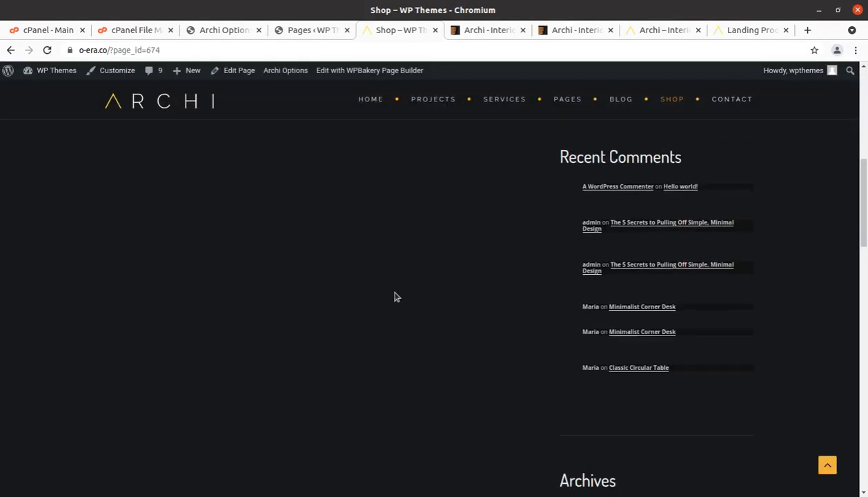
scroll(394, 297, "up", 6)
scroll(394, 297, "up", 1)
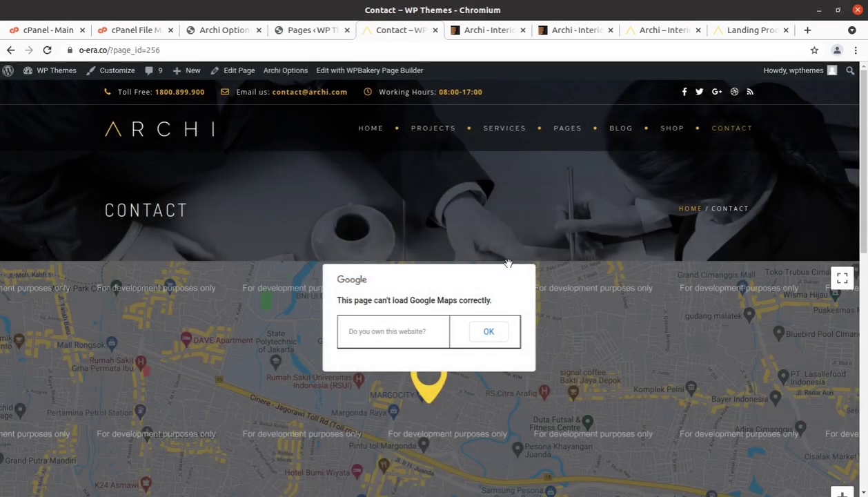
Examine the Contact page's map, message form, contact info and footer.
scroll(508, 263, "down", 6)
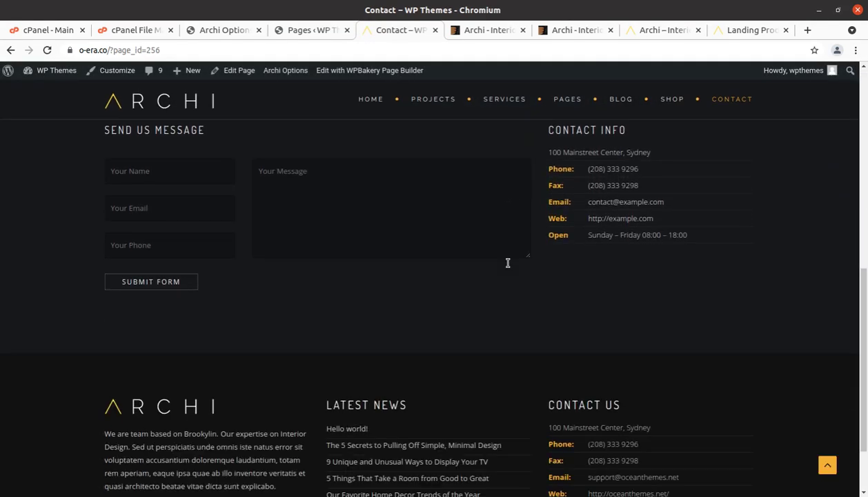
scroll(508, 263, "down", 3)
scroll(508, 263, "up", 10)
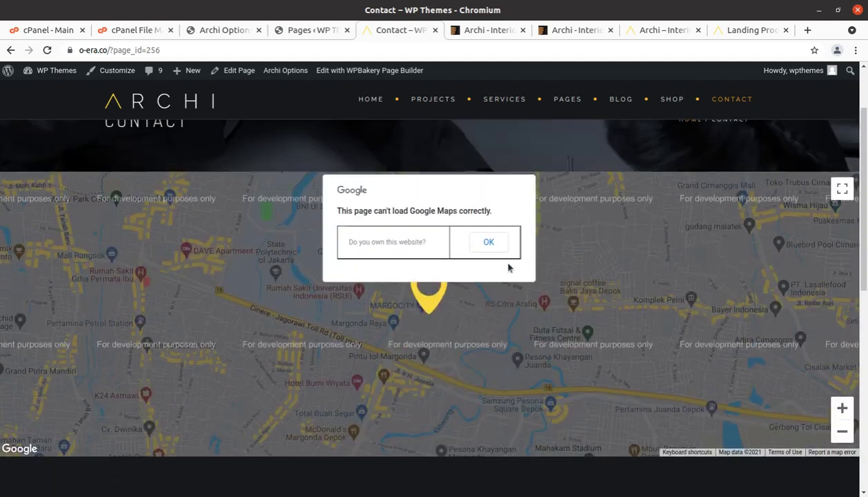
scroll(507, 268, "up", 2)
Return to the site's homepage and review its Interior Design banner and What We Do section.
left_click(138, 134)
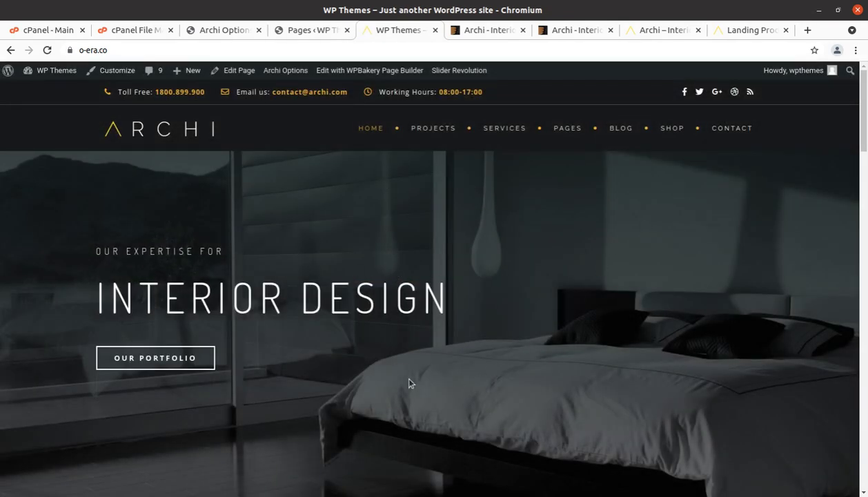
scroll(409, 383, "down", 3)
scroll(409, 383, "down", 3)
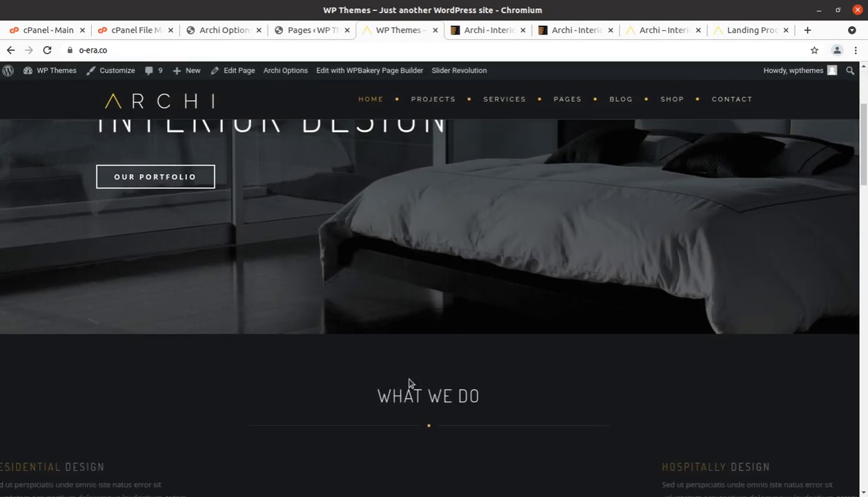
scroll(409, 383, "down", 2)
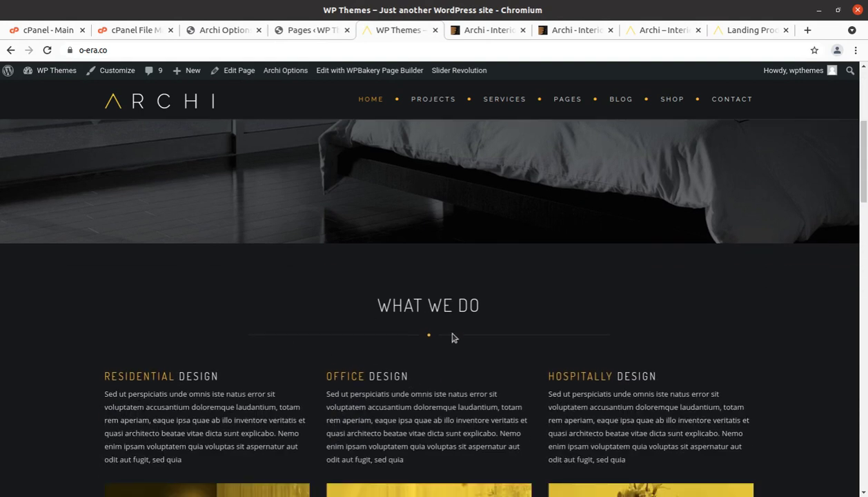
scroll(452, 337, "up", 8)
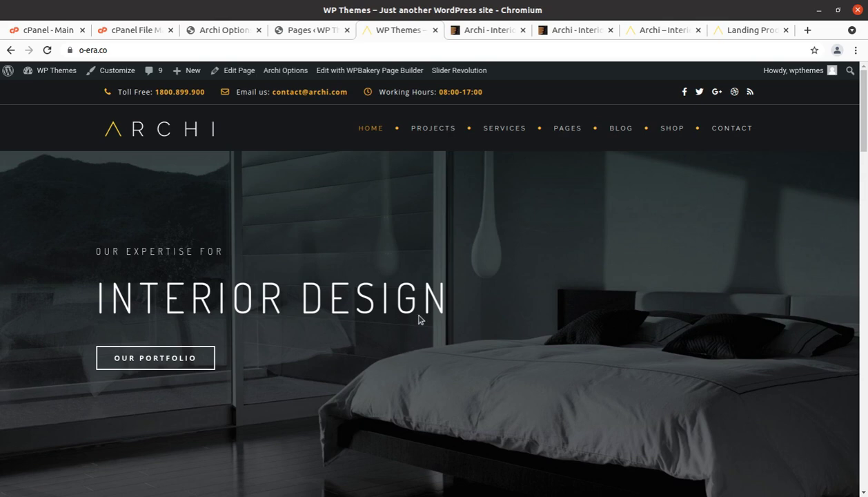
Close the pages list's browser tab and open the WordPress dashboard in the Archi Options tab.
left_click(293, 31)
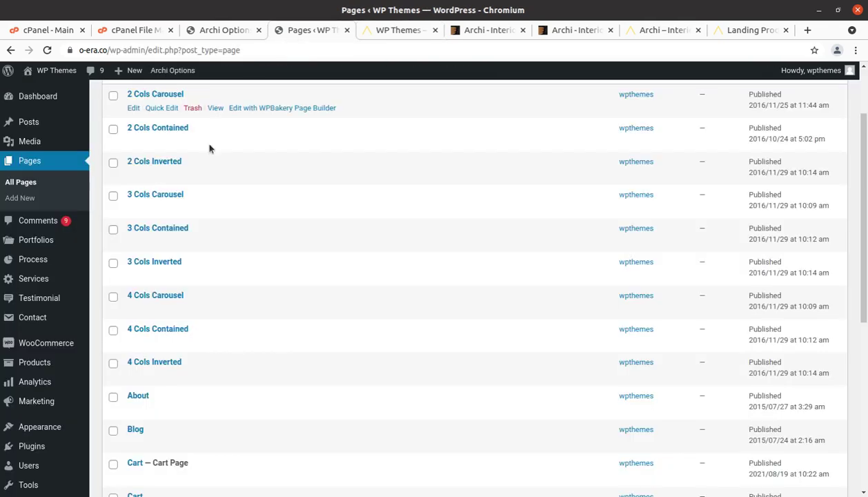
scroll(148, 287, "up", 1)
scroll(148, 286, "up", 1)
left_click(31, 100)
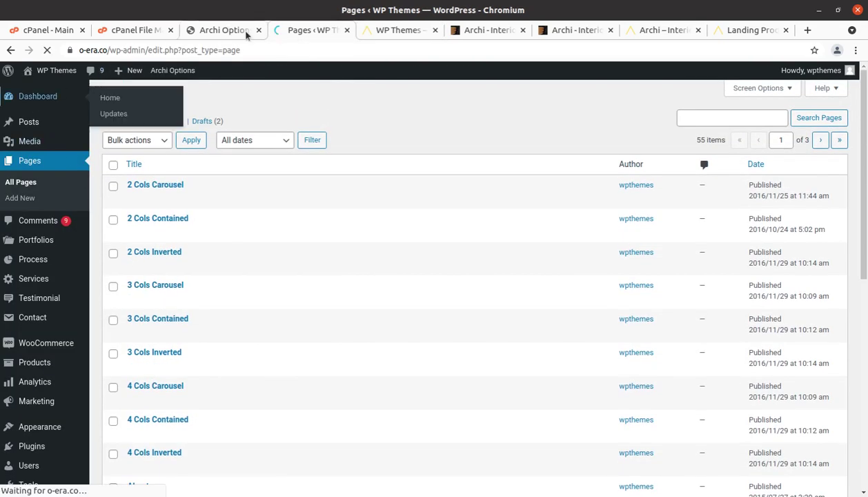
left_click(347, 31)
left_click(223, 30)
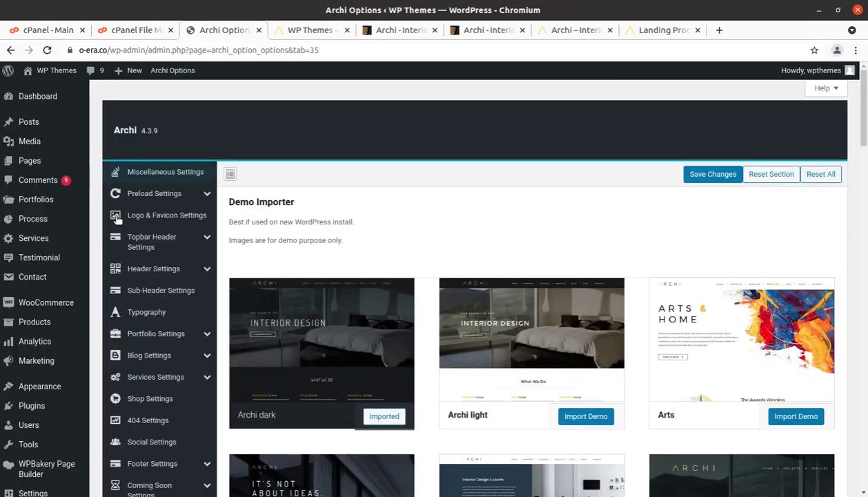
left_click(40, 98)
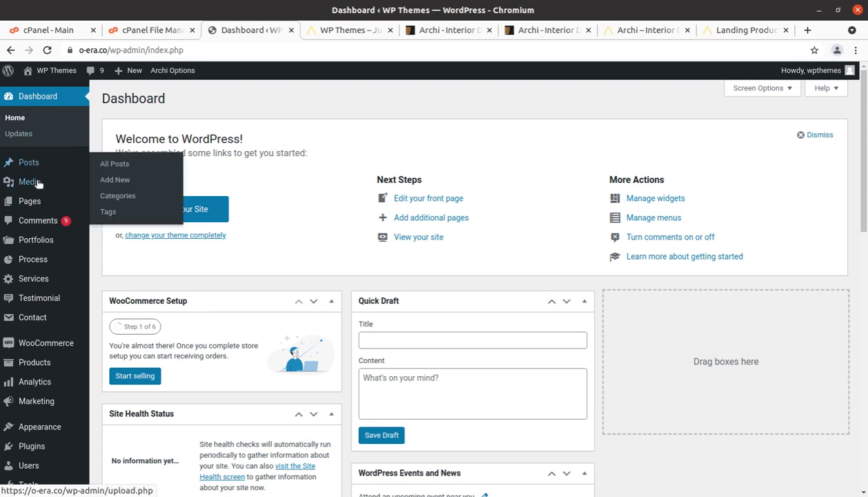
Open the list of all portfolios in a new browser tab and look through the imported portfolio items.
mouse_move(40, 243)
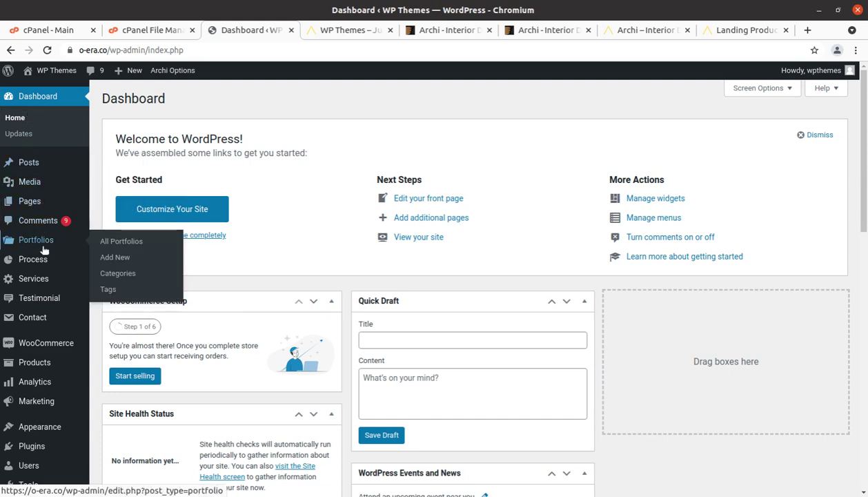
middle_click(109, 247)
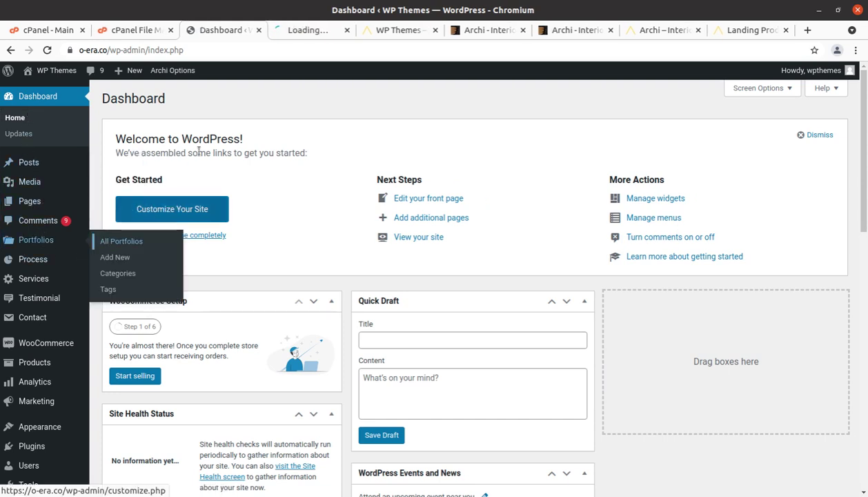
left_click(291, 33)
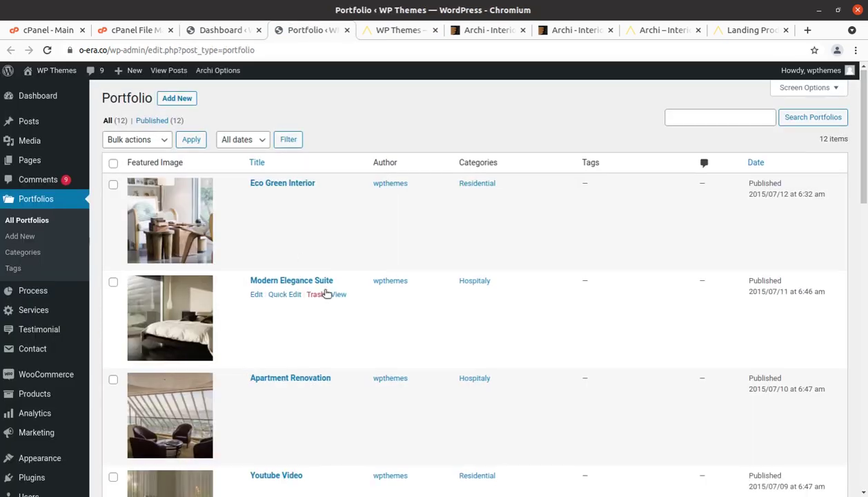
scroll(317, 272, "down", 3)
scroll(316, 271, "down", 6)
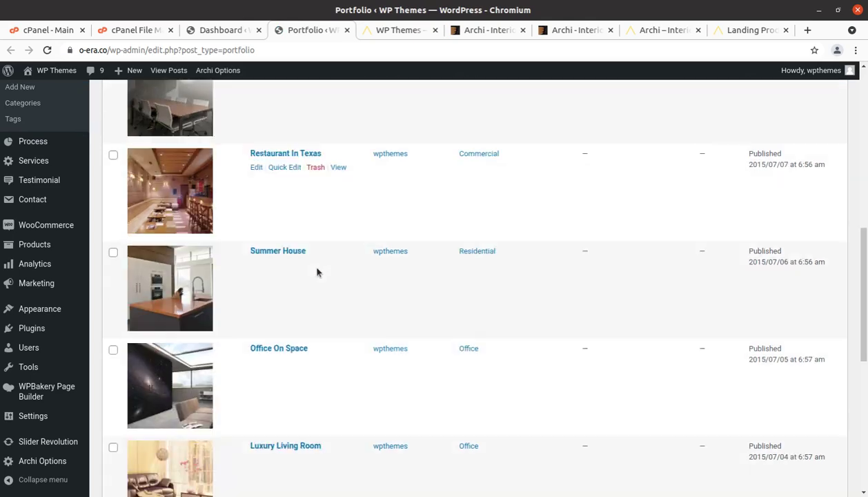
scroll(317, 272, "down", 3)
scroll(263, 277, "down", 6)
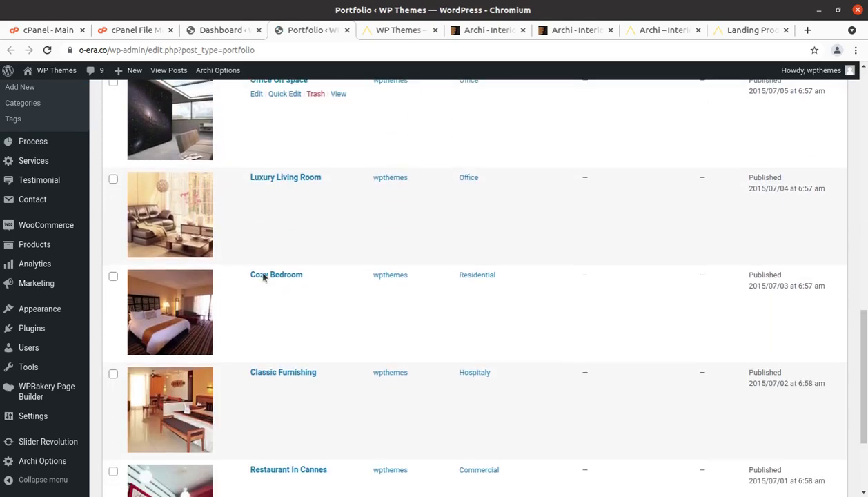
scroll(262, 276, "up", 14)
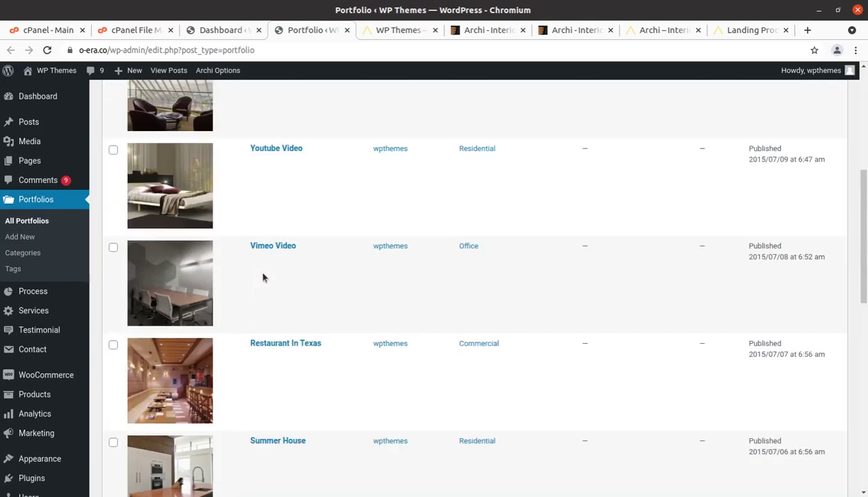
scroll(263, 249, "up", 3)
Open the Eco Green Interior portfolio item for editing and examine its content, categories and publish settings.
left_click(257, 198)
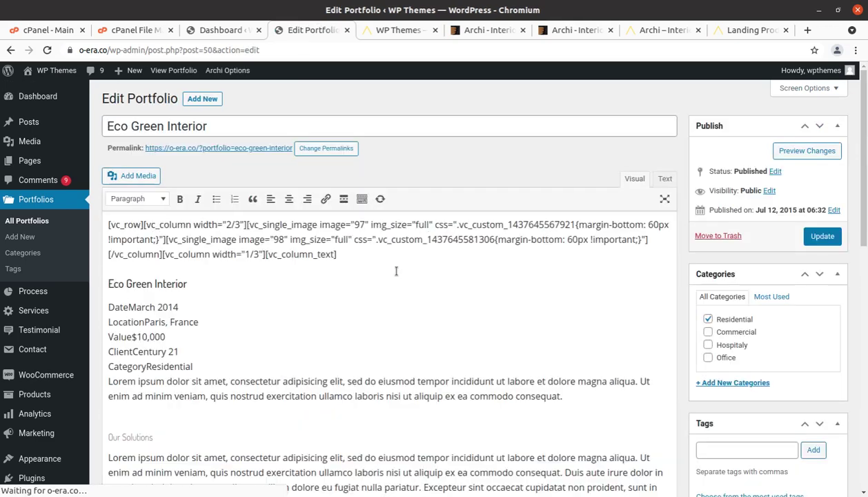
scroll(395, 271, "down", 2)
scroll(279, 300, "up", 2)
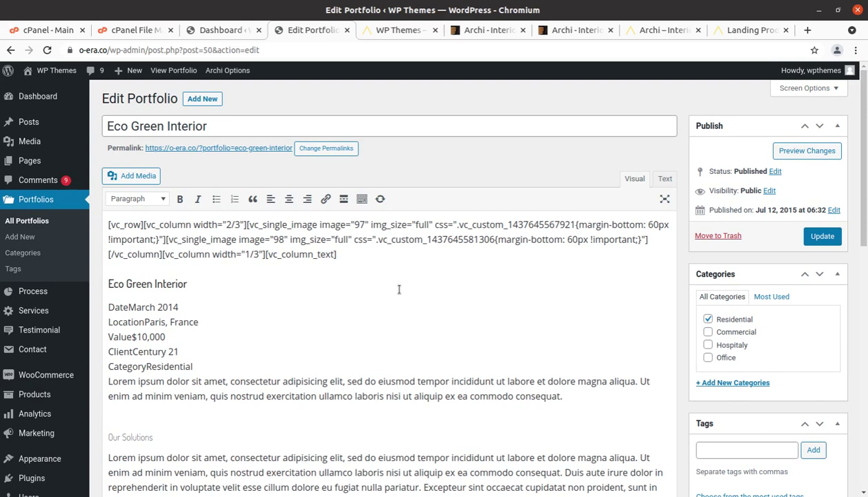
scroll(399, 289, "down", 1)
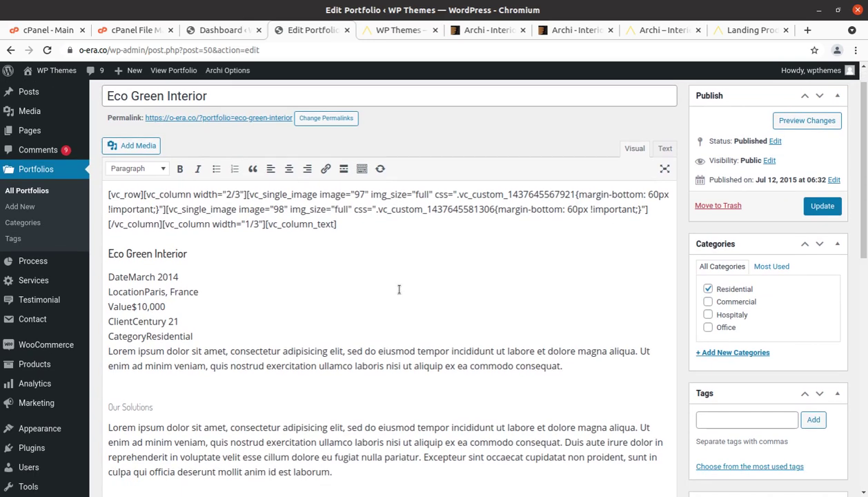
scroll(398, 289, "down", 2)
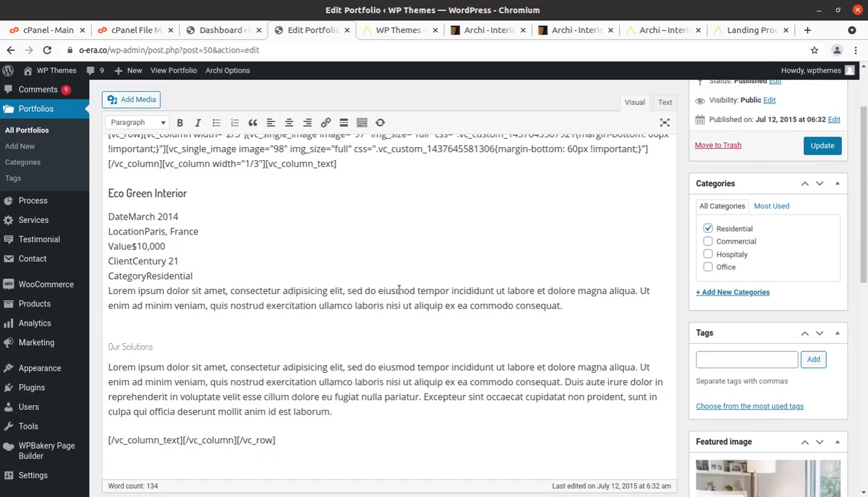
scroll(399, 289, "up", 3)
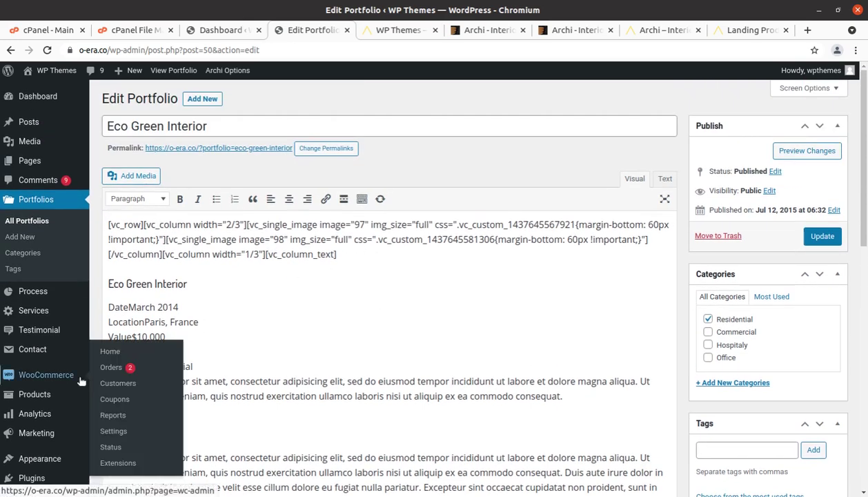
Open the WPBakery Page Builder Role Manager settings in a new browser tab and switch to it.
scroll(79, 383, "down", 2)
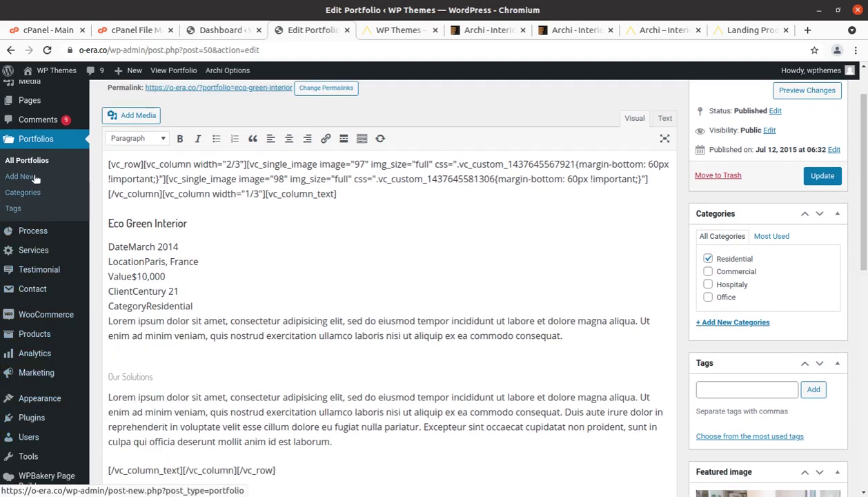
scroll(92, 362, "down", 2)
mouse_move(45, 426)
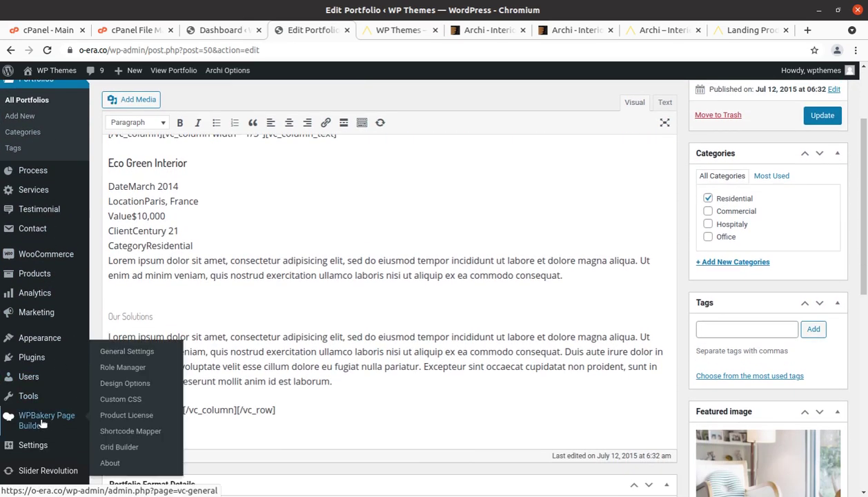
middle_click(118, 372)
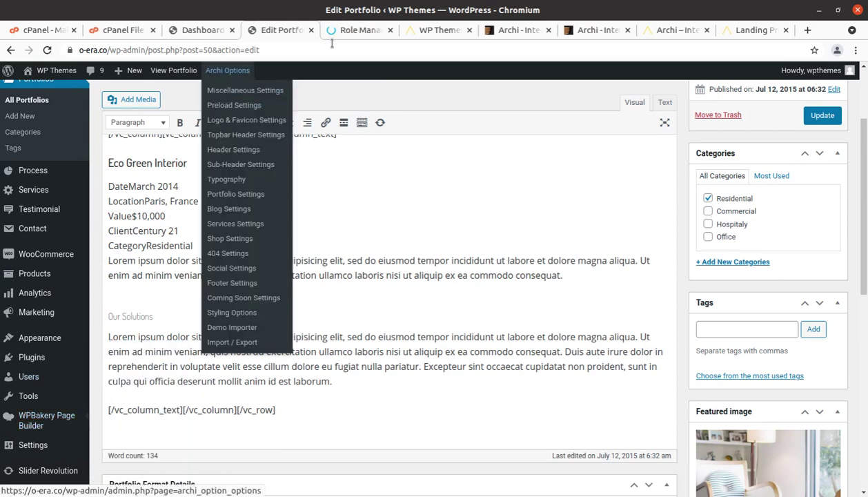
left_click(352, 31)
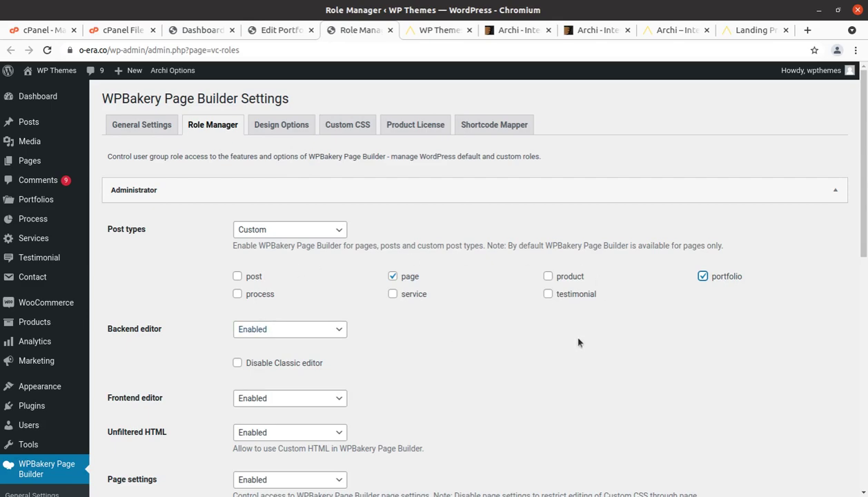
Enable WPBakery Page Builder for the portfolio post type under the Administrator role and save the role settings.
scroll(531, 343, "down", 6)
scroll(534, 343, "down", 2)
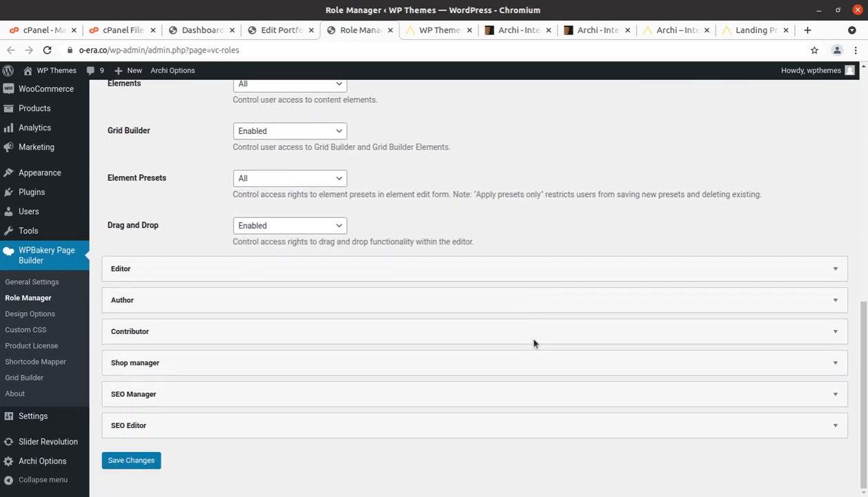
left_click(142, 459)
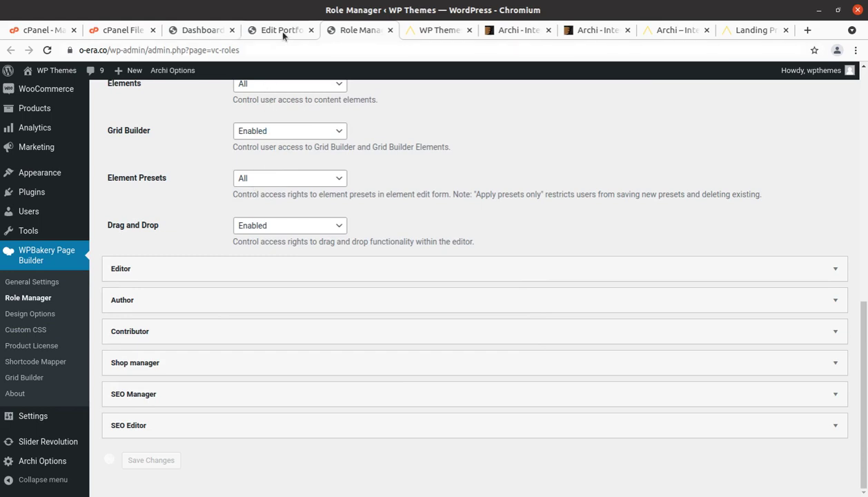
Close the Role Manager tab, reload the Eco Green Interior portfolio editor and dismiss the page builder's welcome tip.
left_click(387, 31)
scroll(219, 230, "up", 3)
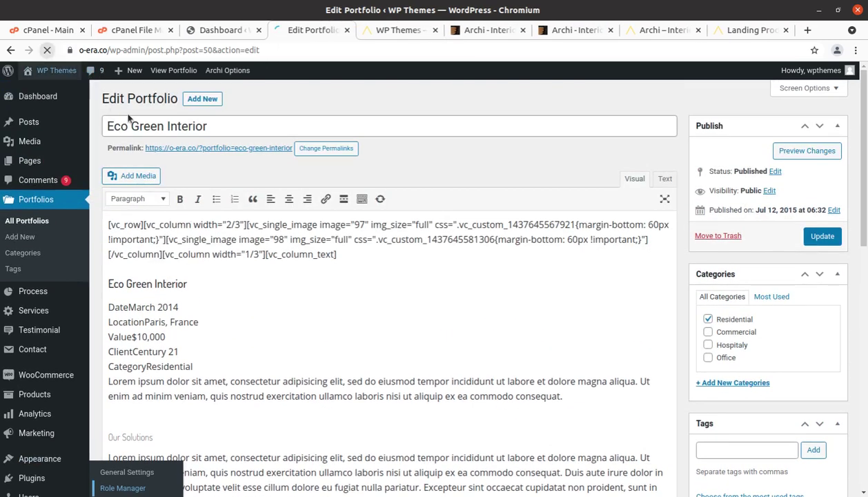
left_click(47, 50)
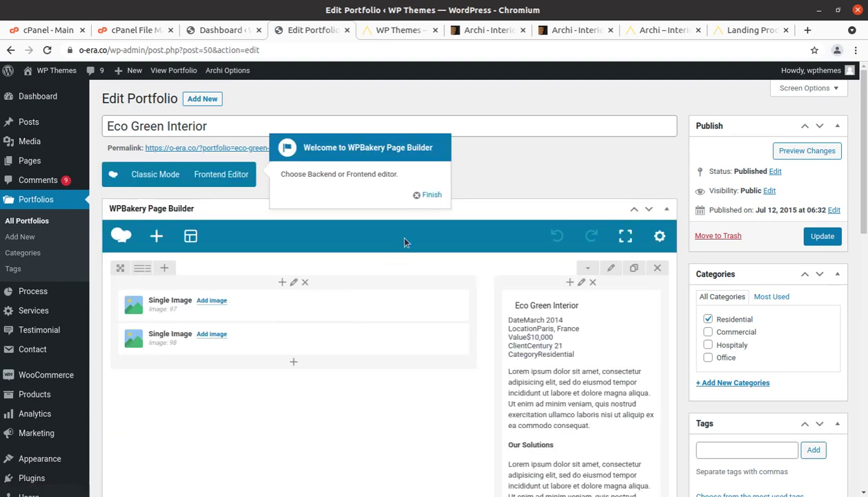
left_click(419, 196)
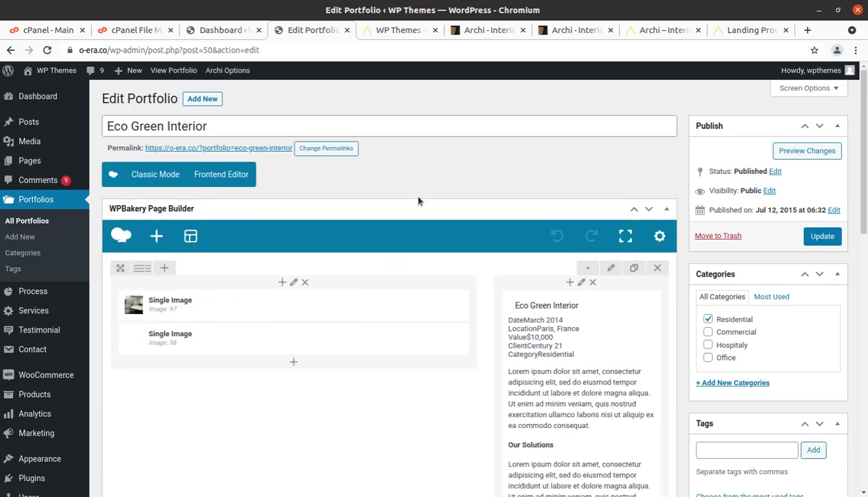
Examine the Eco Green Interior layout in the page builder, including its single images and text block.
scroll(537, 341, "down", 3)
scroll(369, 320, "up", 5)
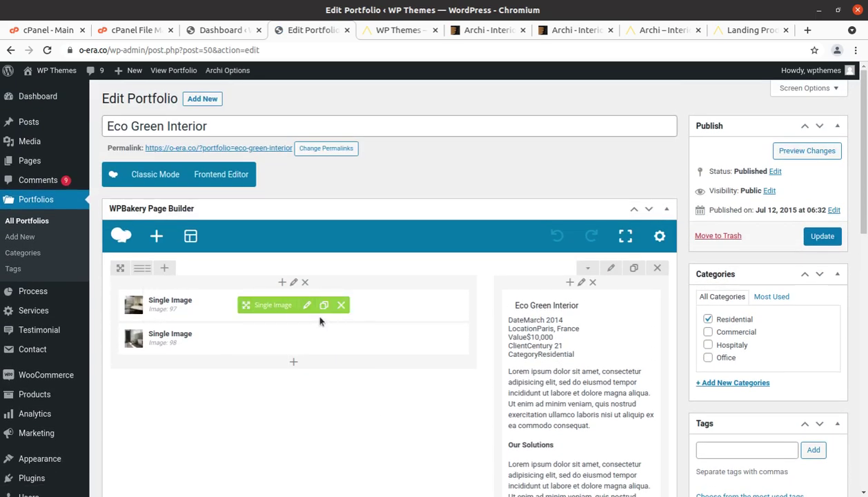
scroll(319, 320, "down", 2)
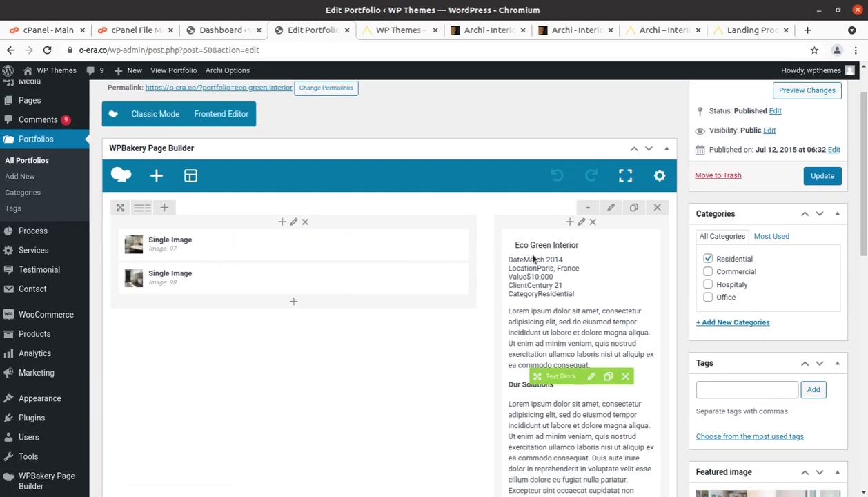
scroll(578, 381, "down", 4)
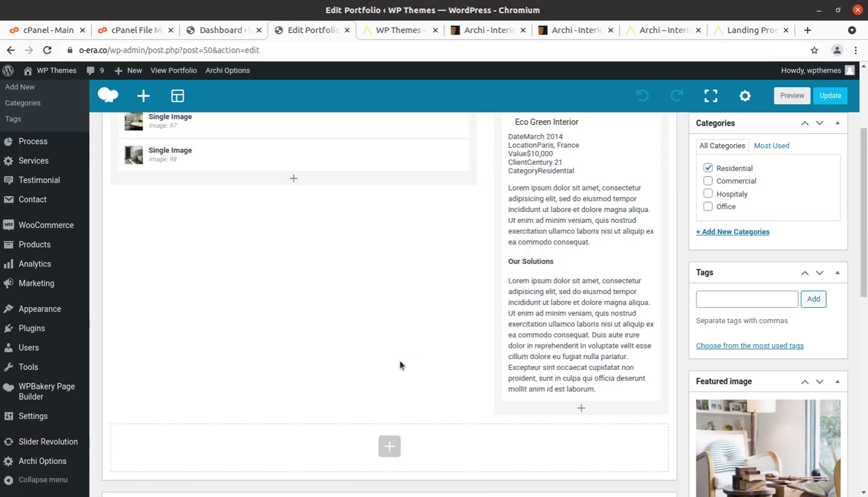
scroll(399, 366, "up", 5)
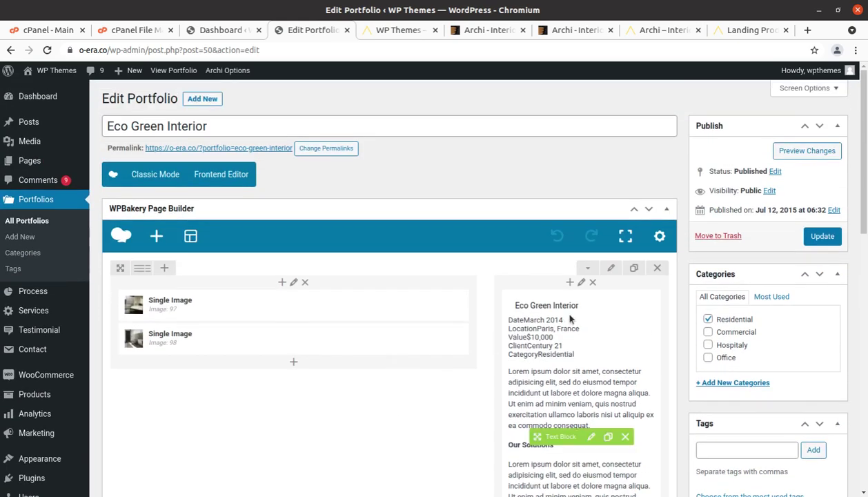
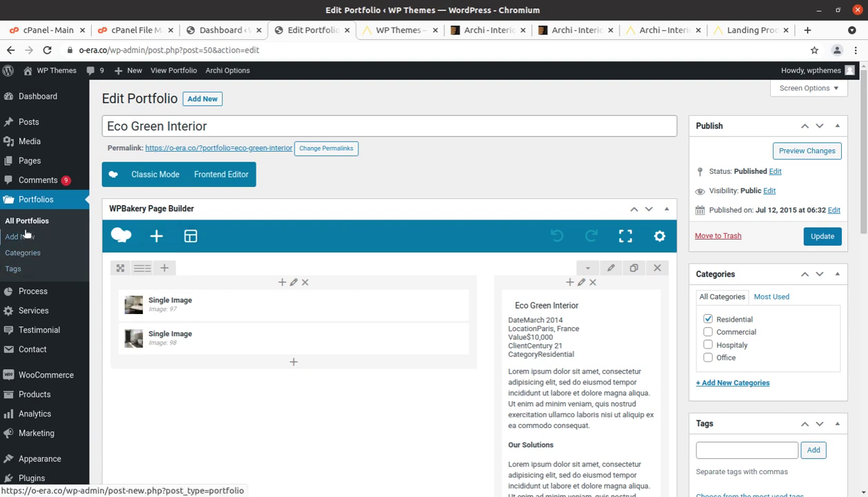
Open the list of all process posts and review the Meet & Agree page in a temporary browser tab.
mouse_move(31, 300)
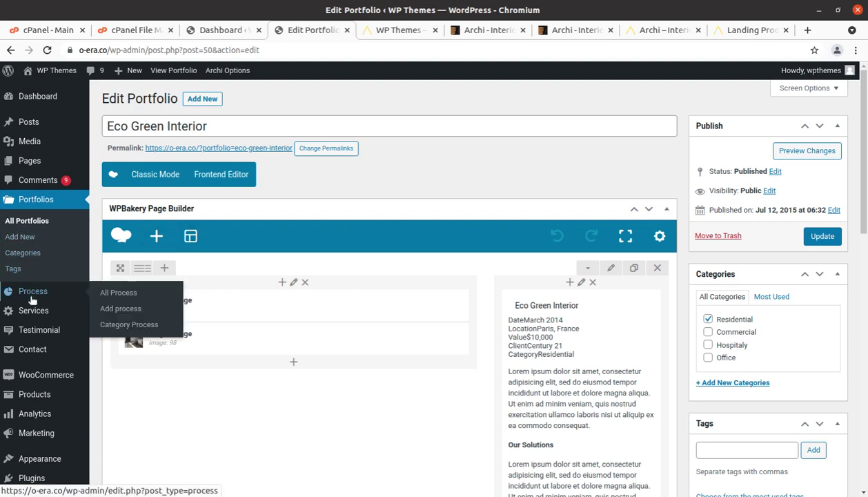
left_click(107, 294)
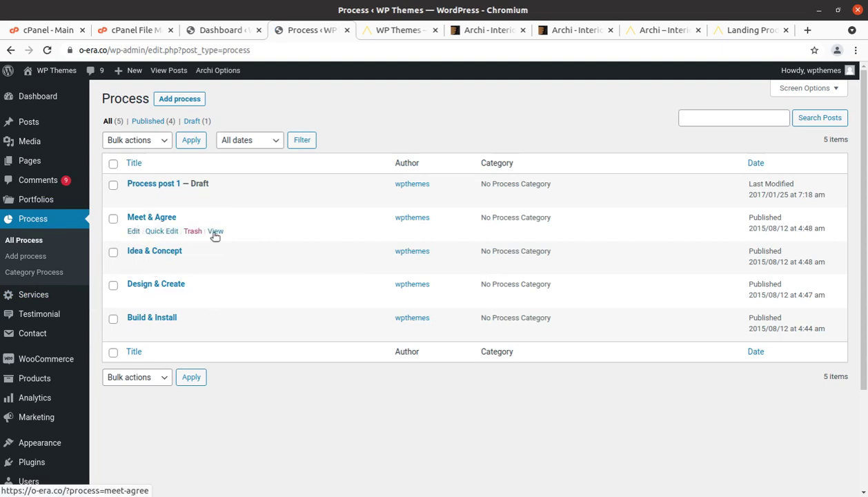
middle_click(215, 231)
left_click(354, 32)
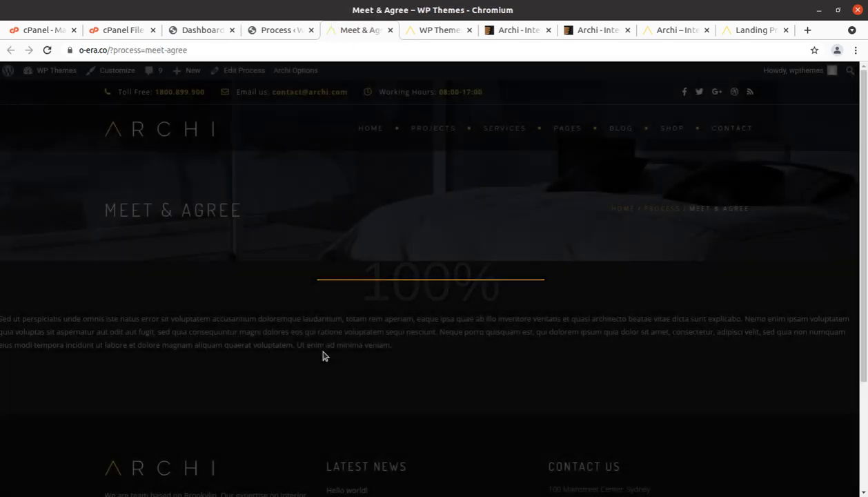
scroll(324, 355, "down", 4)
scroll(320, 401, "up", 3)
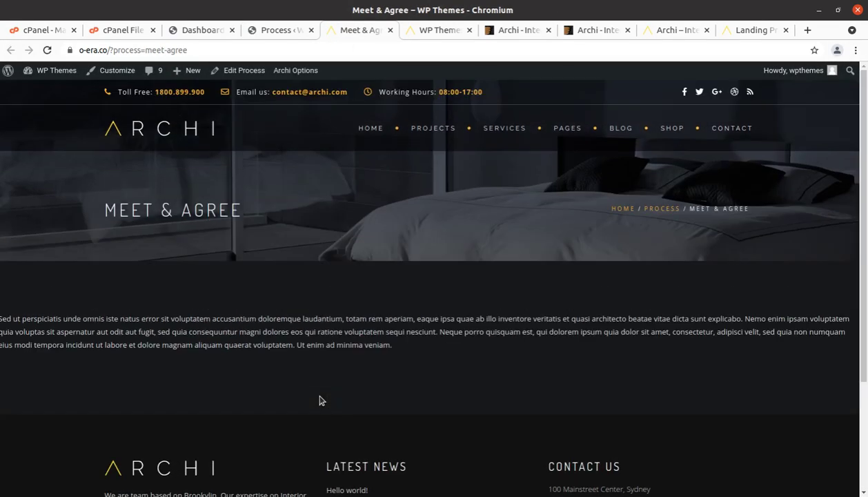
left_click(390, 30)
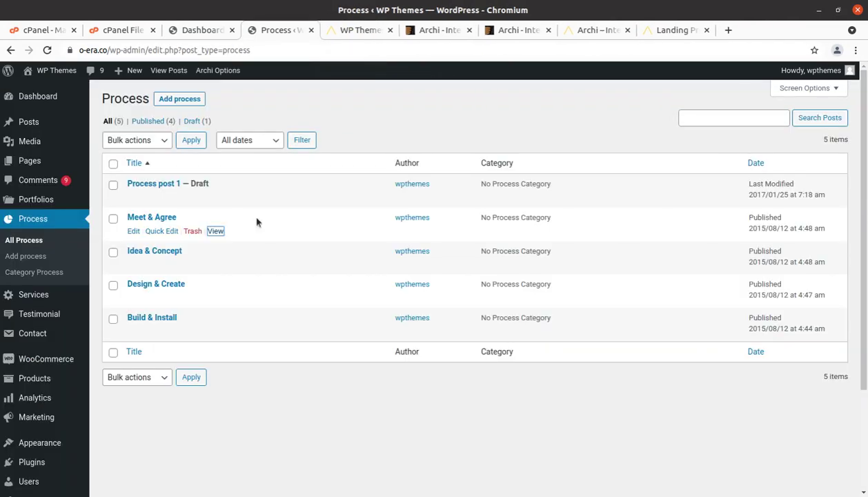
Open the Meet & Agree process post for editing, examine its content, process settings and custom fields, and close its tab.
left_click(132, 232)
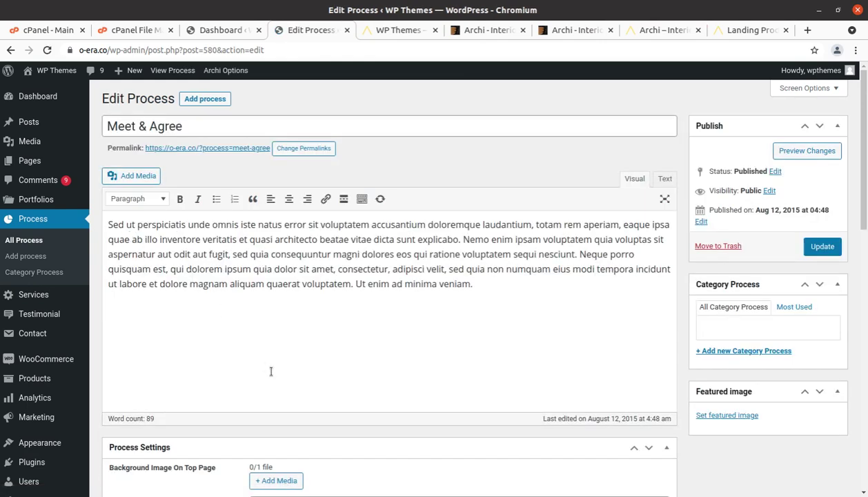
scroll(276, 377, "down", 3)
scroll(284, 379, "up", 3)
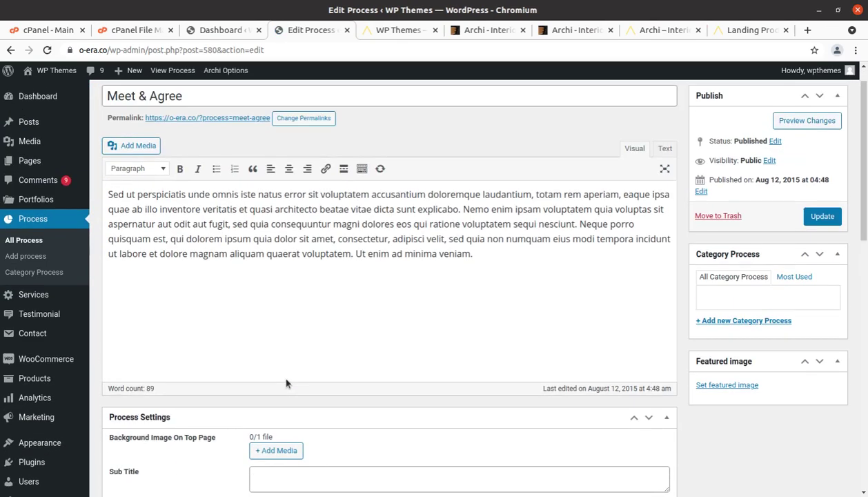
scroll(397, 293, "down", 6)
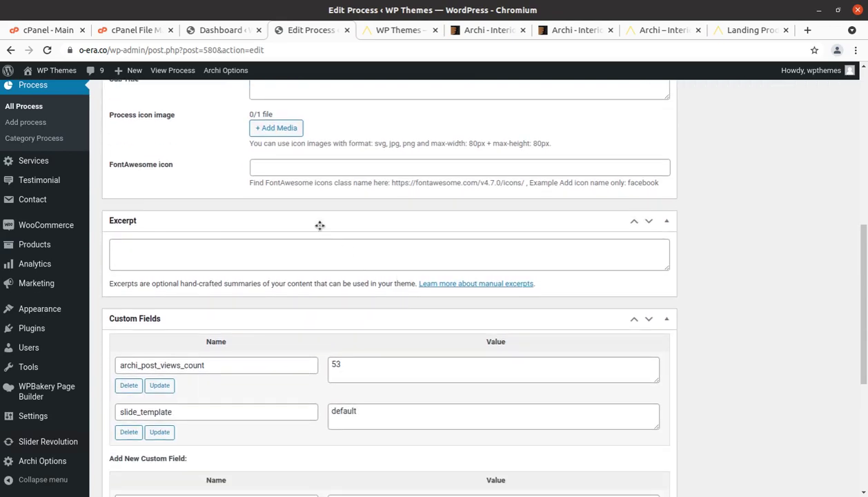
scroll(319, 225, "down", 4)
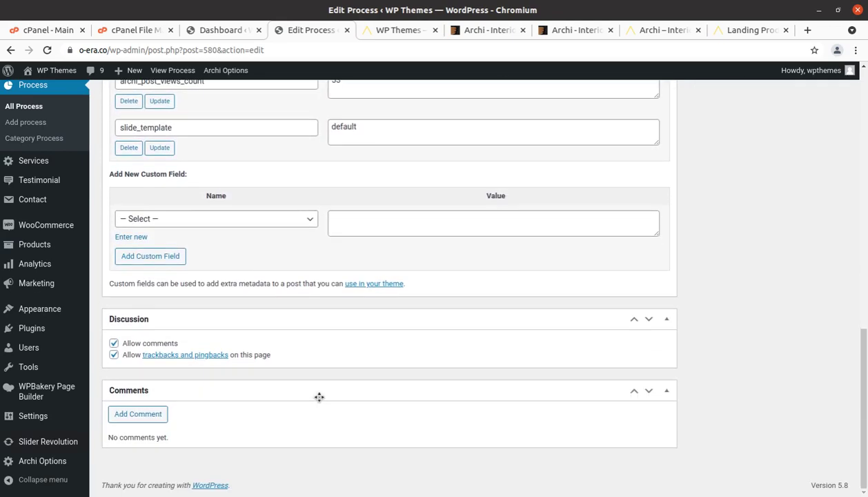
scroll(320, 397, "up", 10)
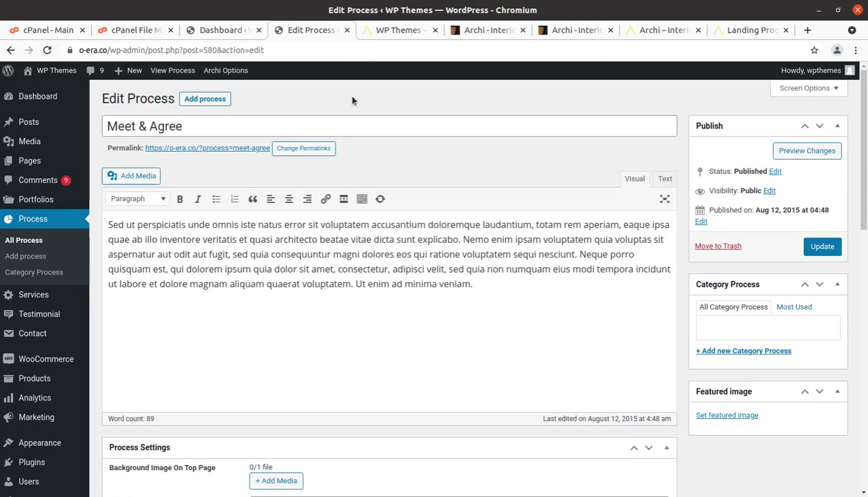
left_click(347, 30)
Open the list of all services and review the Hospitally Design service page in a new browser tab.
mouse_move(38, 286)
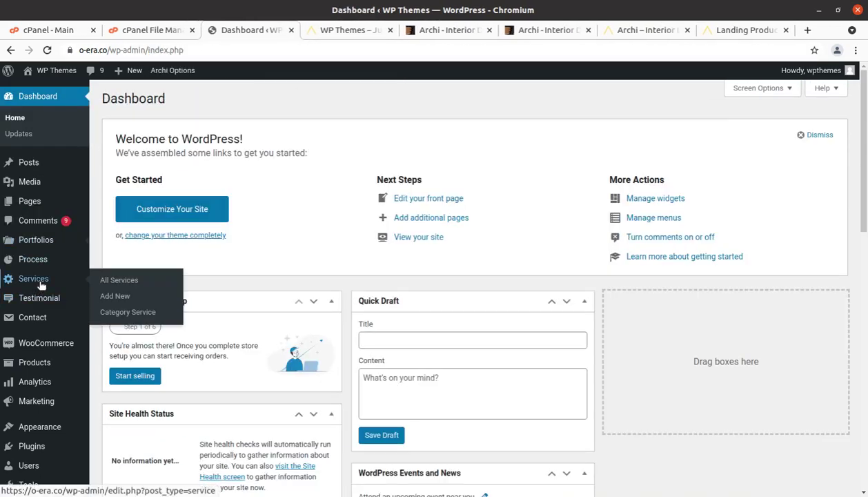
left_click(120, 281)
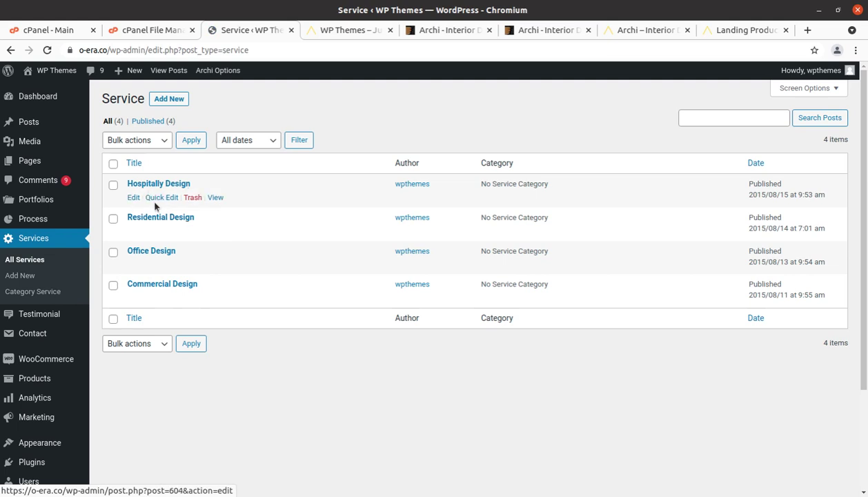
middle_click(214, 198)
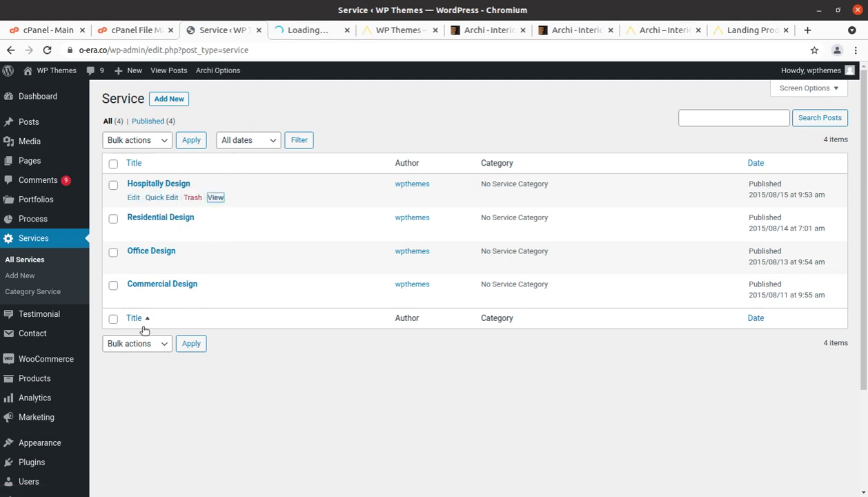
left_click(289, 30)
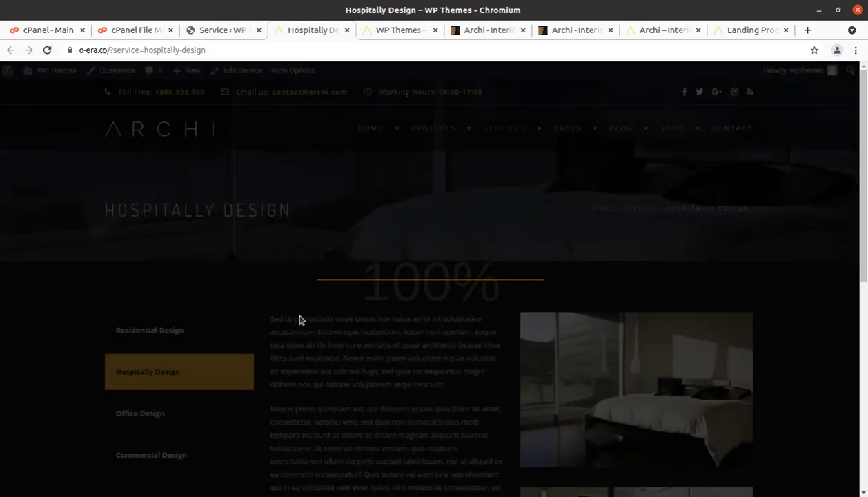
scroll(357, 433, "down", 3)
scroll(356, 433, "up", 3)
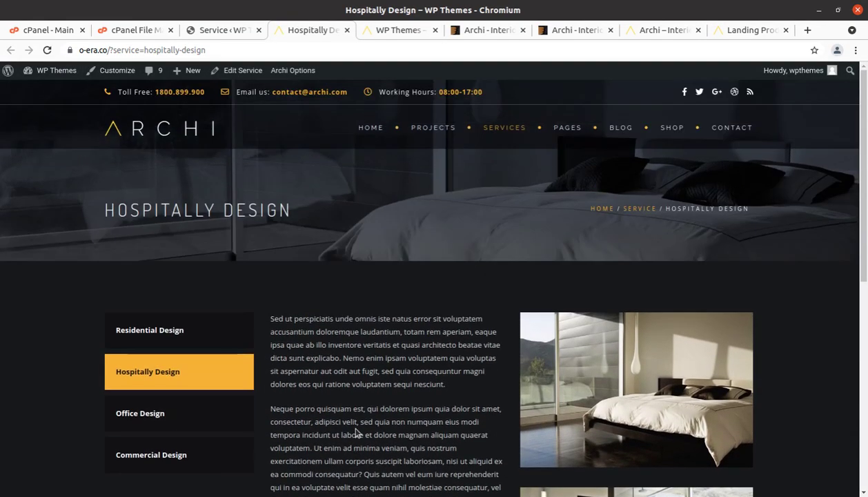
scroll(342, 371, "down", 1)
scroll(342, 372, "down", 2)
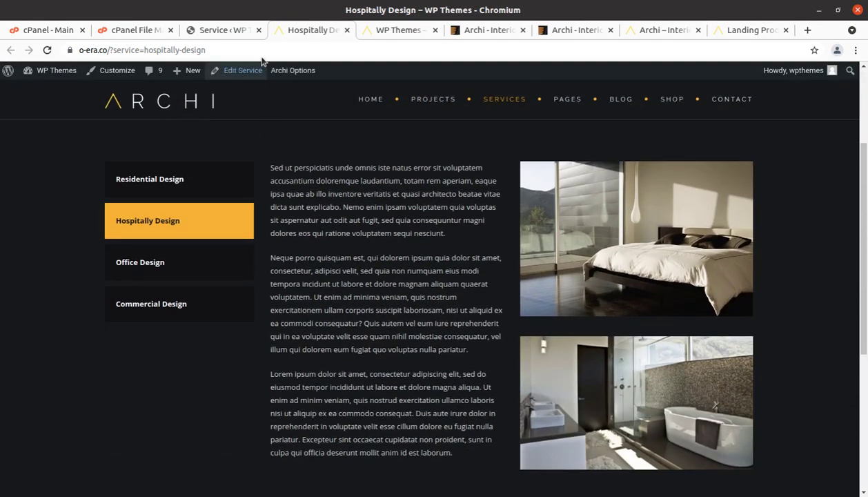
Open the Hospitally Design service for editing and examine its content, page settings, excerpt and custom fields.
left_click(222, 31)
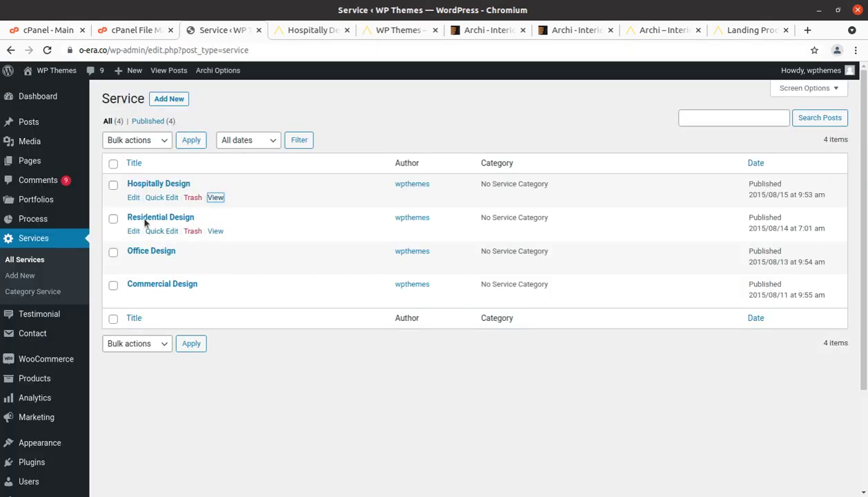
left_click(131, 199)
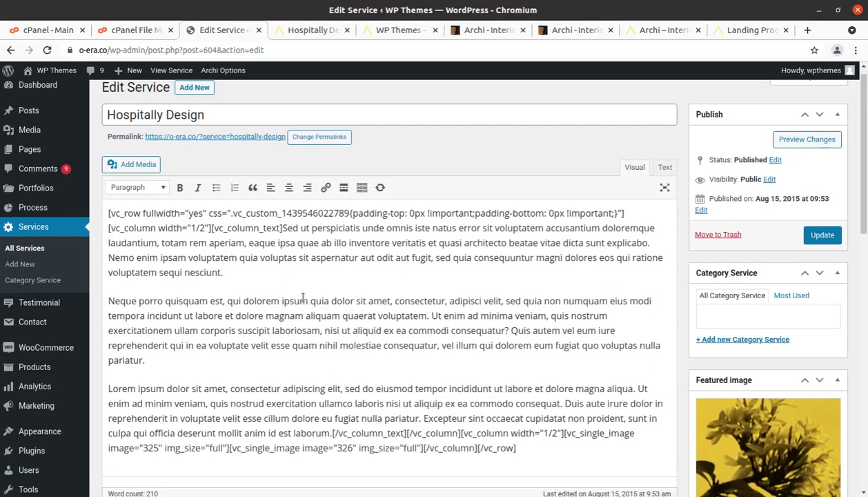
scroll(302, 297, "down", 2)
scroll(285, 356, "up", 2)
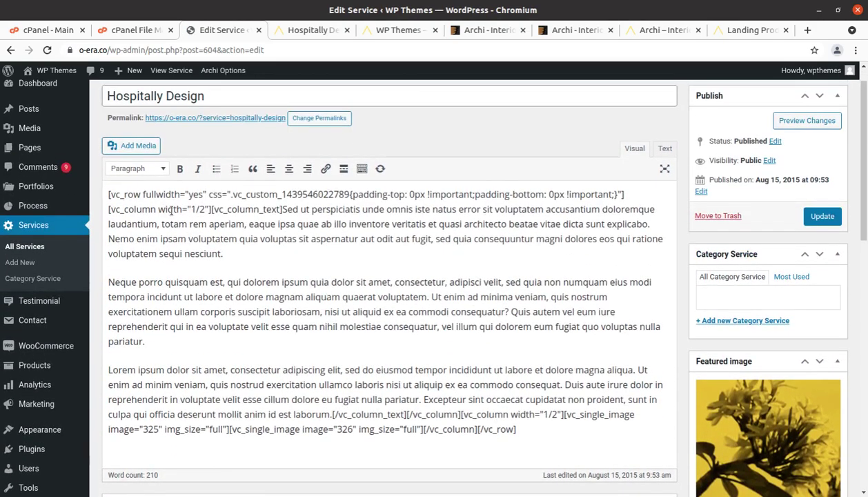
scroll(367, 336, "down", 4)
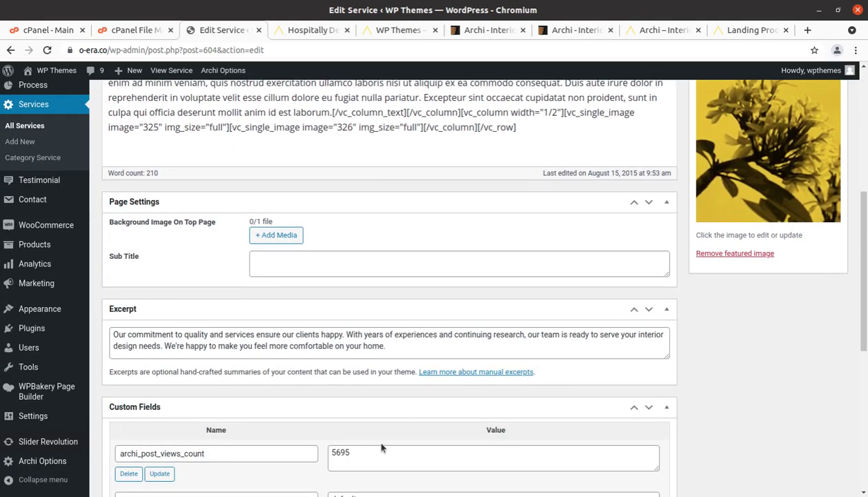
scroll(381, 445, "down", 1)
scroll(382, 448, "down", 1)
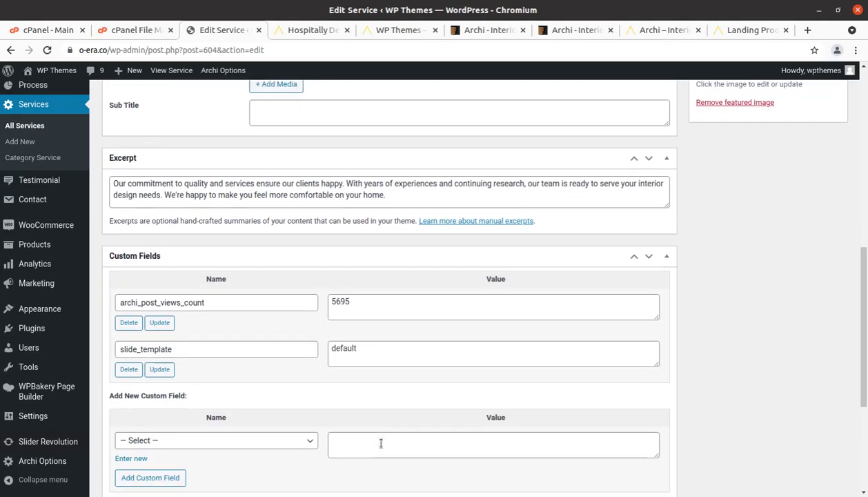
Check the remaining Hospitally Design custom field and discussion settings, close that editor, and return to the site's admin dashboard.
scroll(349, 431, "down", 3)
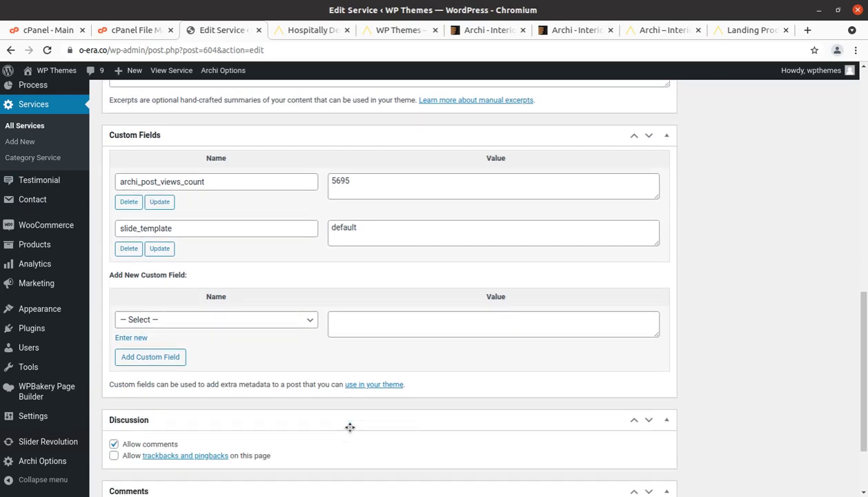
scroll(350, 427, "up", 8)
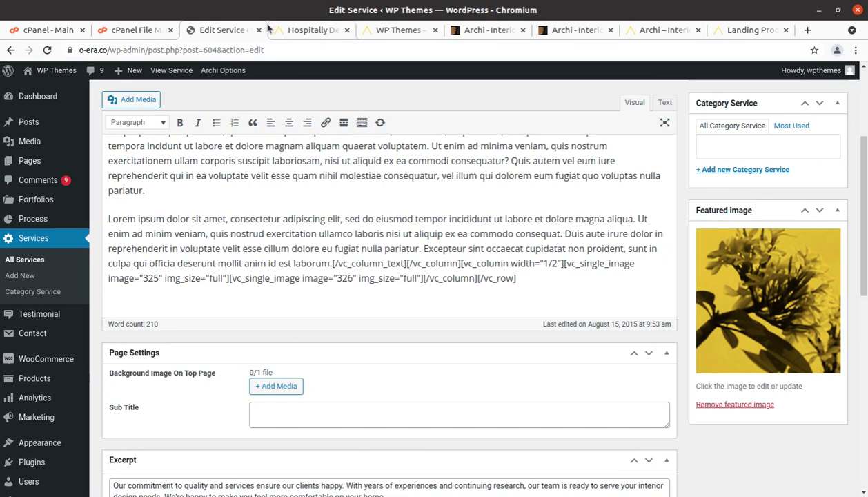
left_click(259, 31)
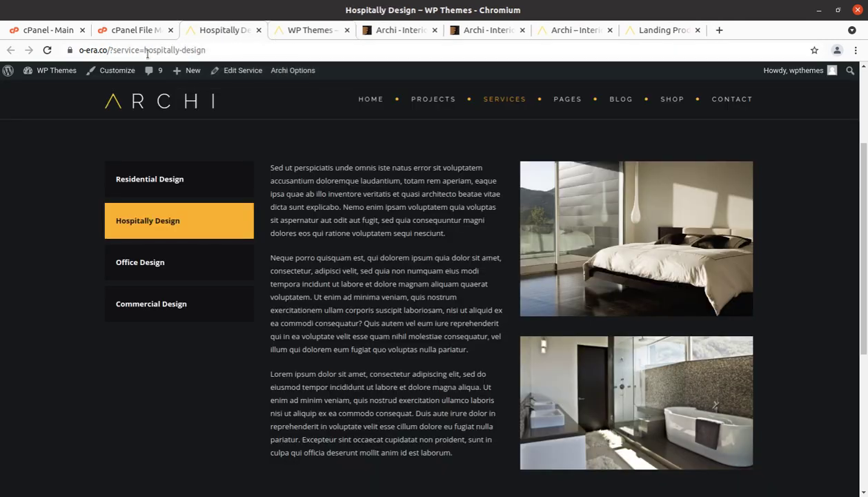
mouse_move(59, 70)
left_click(43, 90)
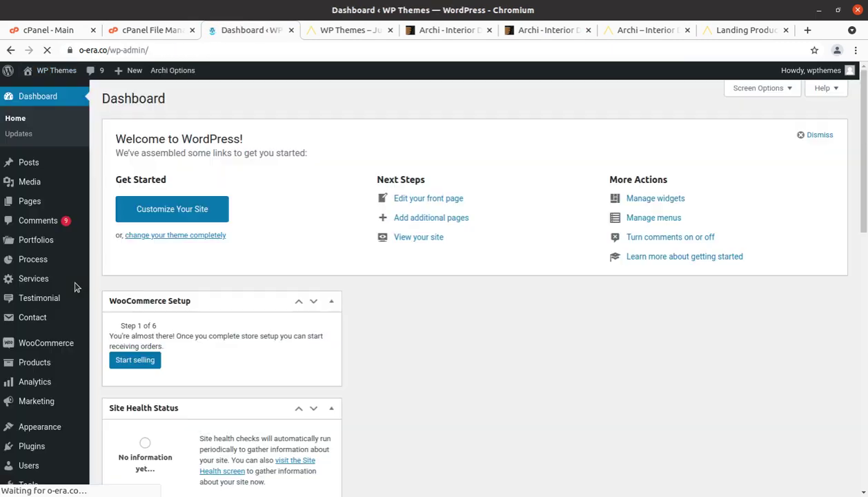
Open the list of all testimonials in a new browser tab and review the first testimonial's public page in another.
mouse_move(53, 340)
mouse_move(48, 303)
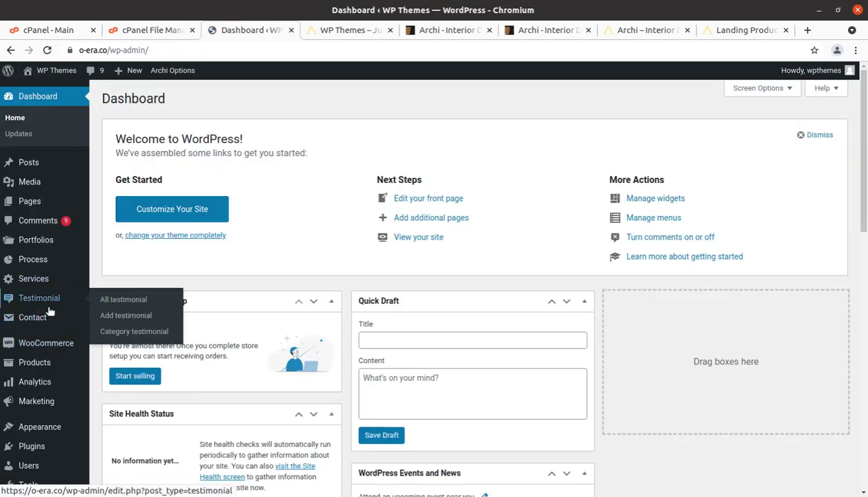
middle_click(121, 302)
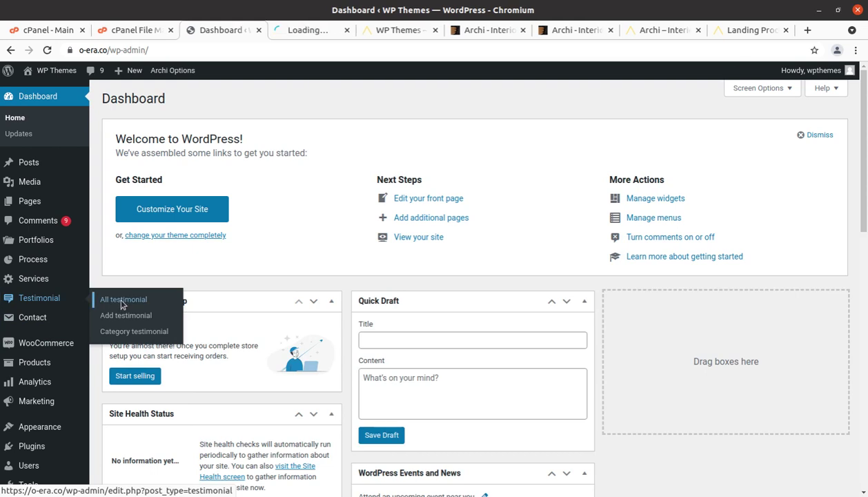
left_click(293, 31)
mouse_move(138, 200)
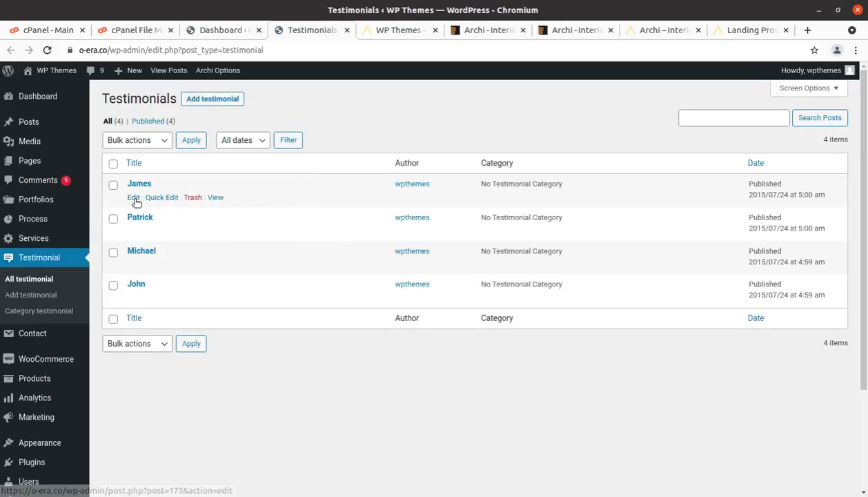
middle_click(215, 197)
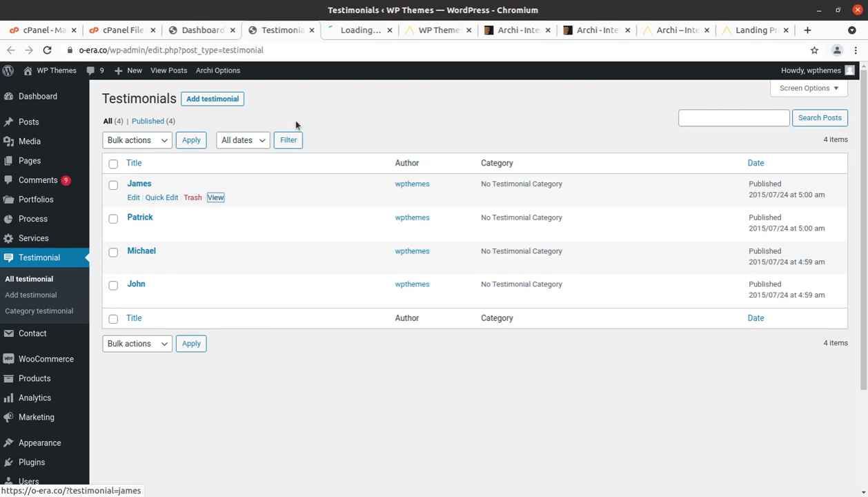
left_click(349, 34)
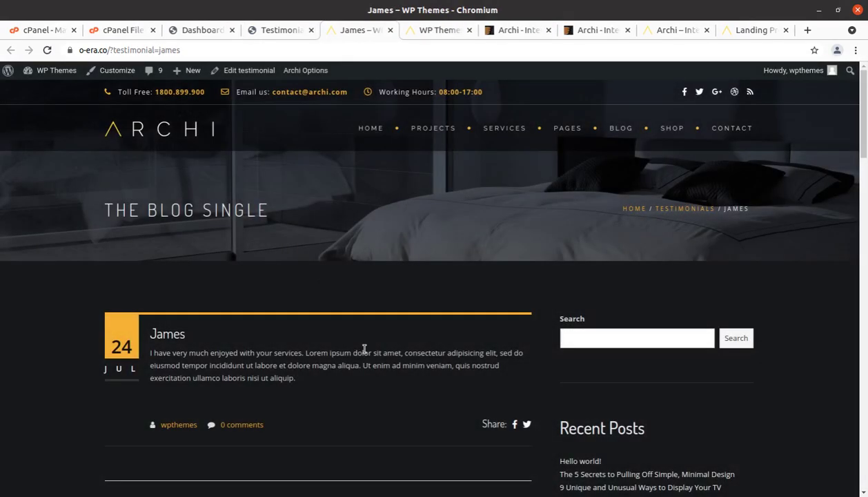
scroll(366, 353, "down", 5)
scroll(365, 353, "up", 5)
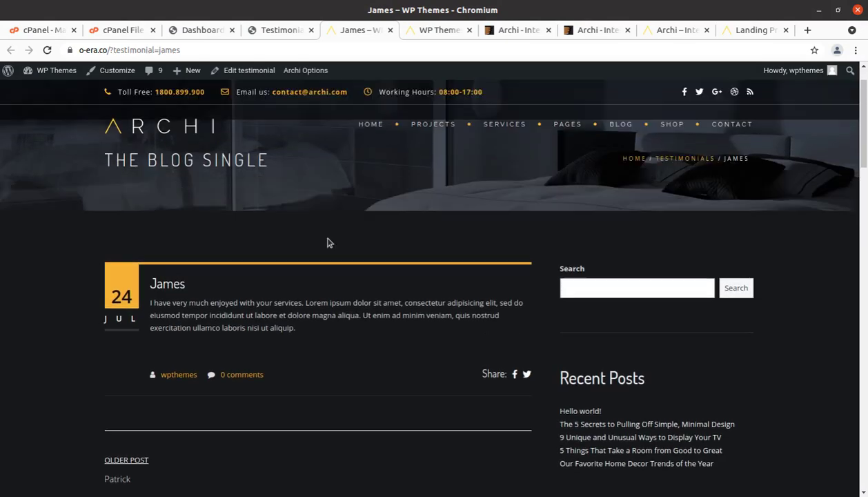
Open the first testimonial for editing, examine its job info, excerpt and custom fields, and close both testimonial tabs.
left_click(281, 30)
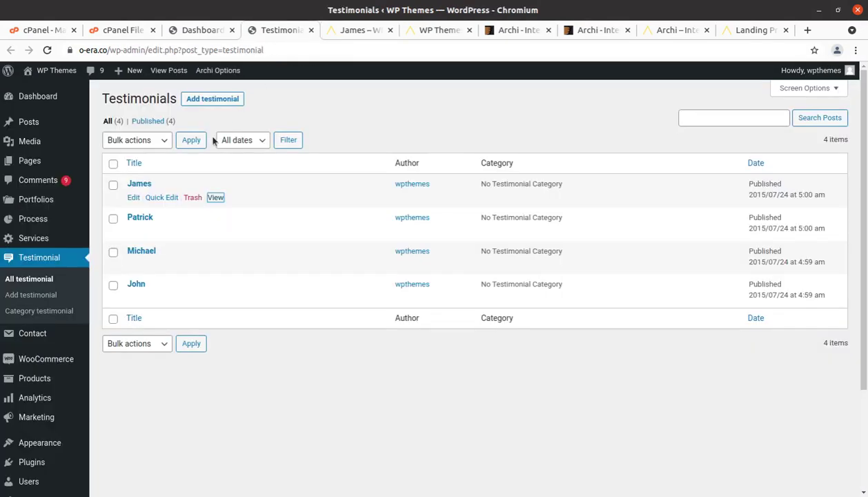
left_click(129, 199)
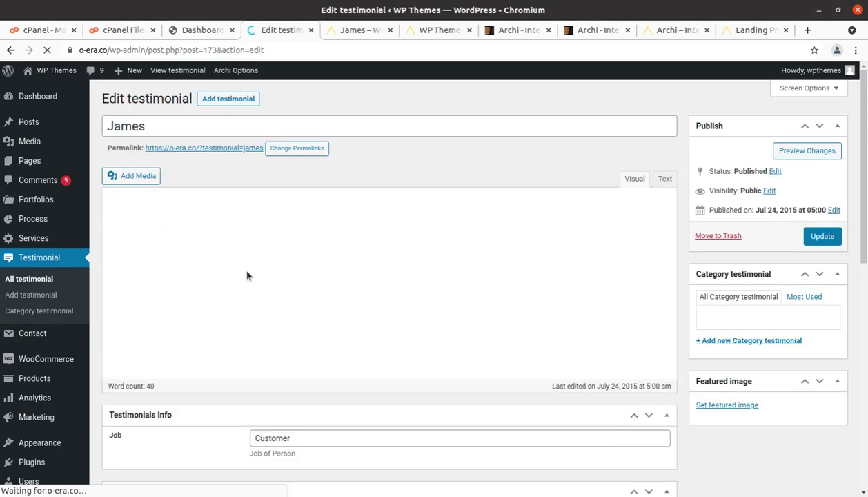
scroll(295, 304, "down", 5)
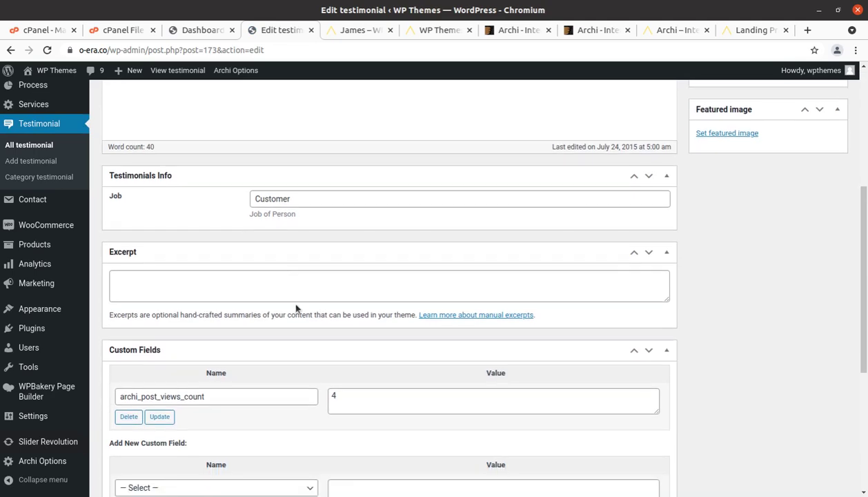
scroll(295, 304, "down", 3)
scroll(295, 304, "up", 3)
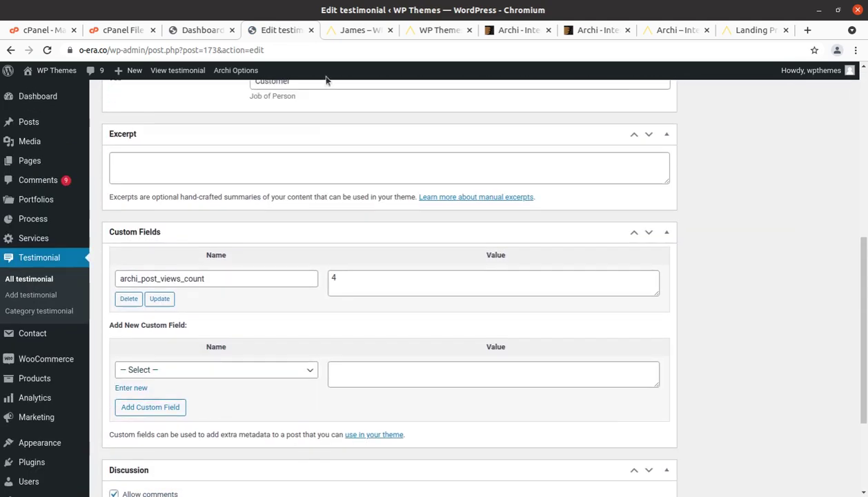
left_click(311, 30)
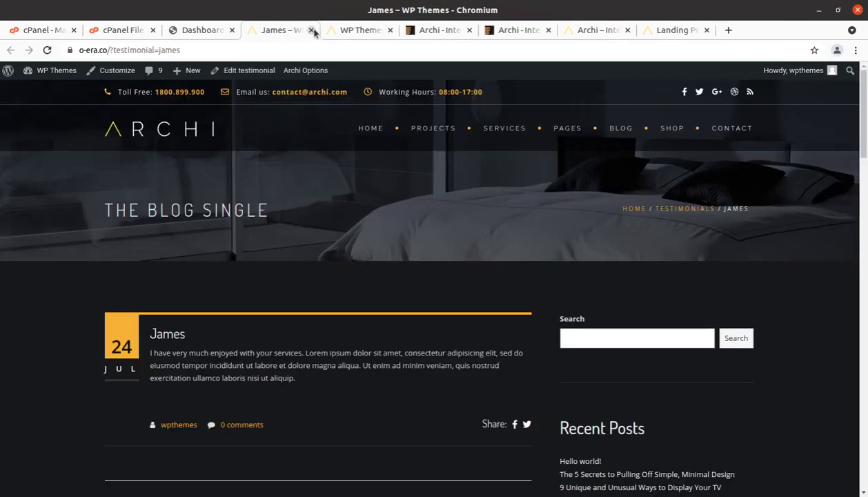
left_click(311, 30)
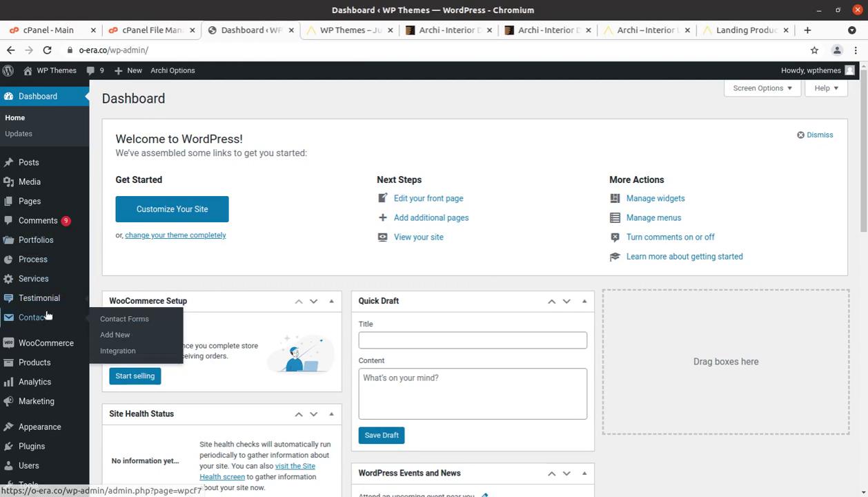
Open the Archi Options theme settings and examine the Miscellaneous Settings for animation, screen size and map API key.
mouse_move(40, 347)
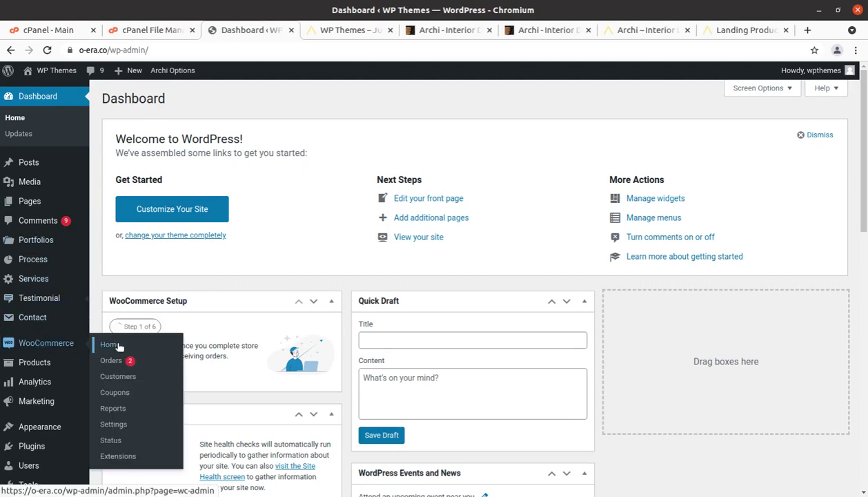
mouse_move(52, 403)
scroll(53, 404, "down", 4)
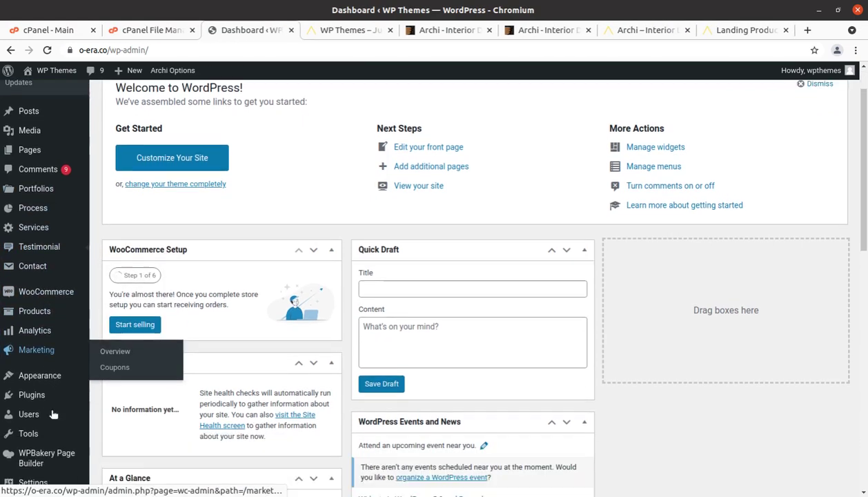
mouse_move(75, 386)
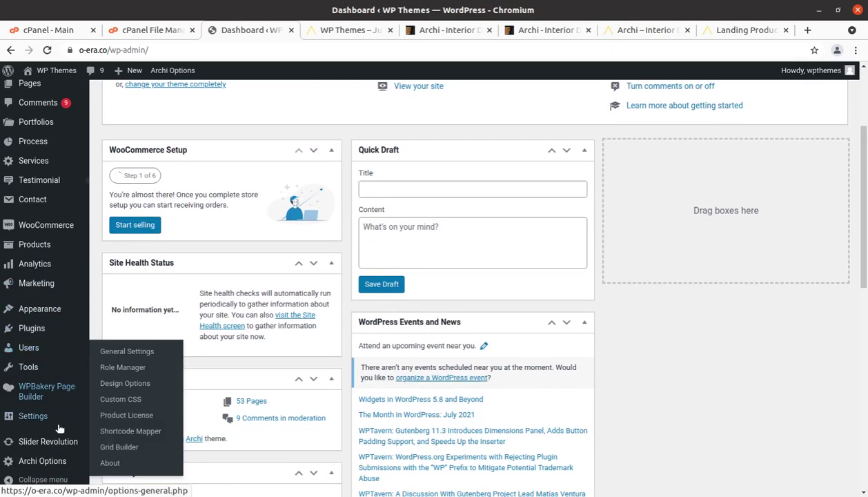
mouse_move(56, 465)
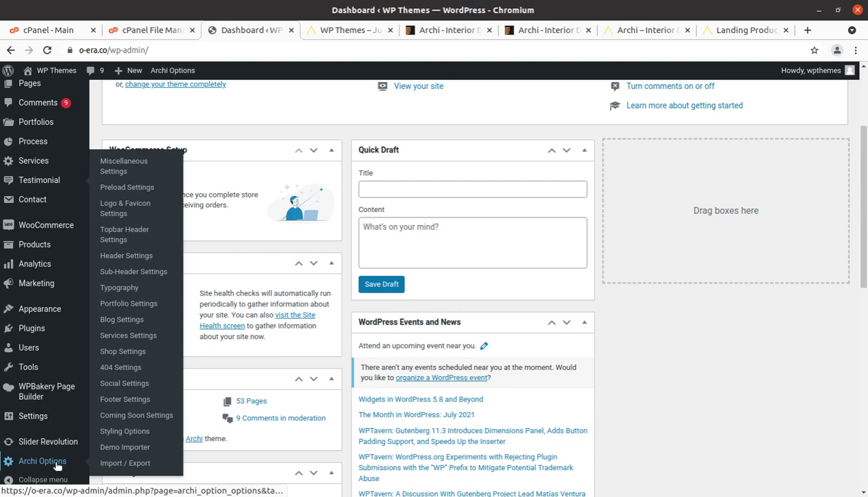
left_click(58, 466)
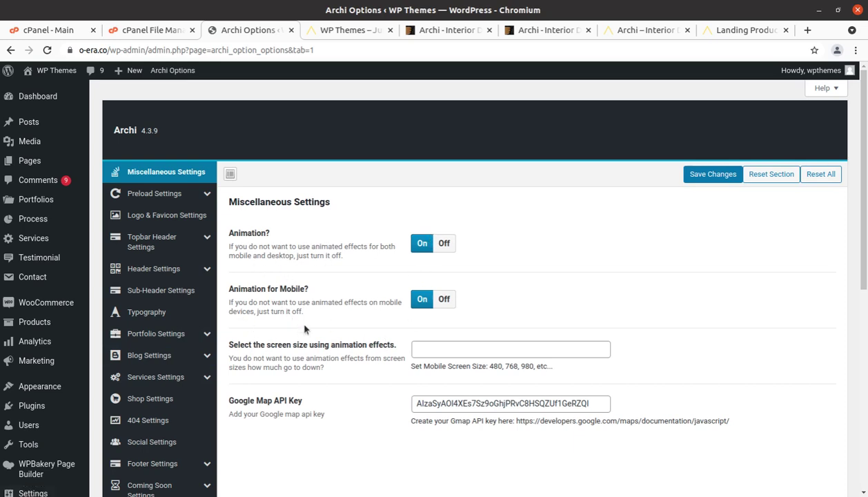
scroll(290, 355, "down", 3)
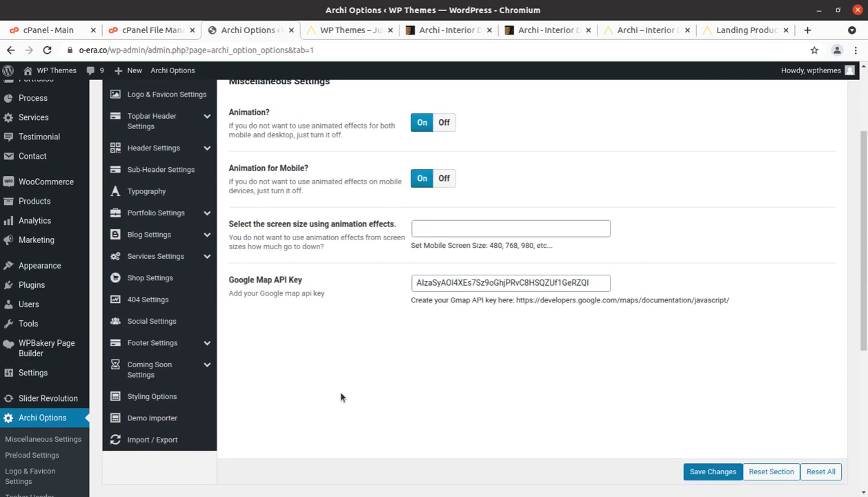
scroll(450, 357, "up", 3)
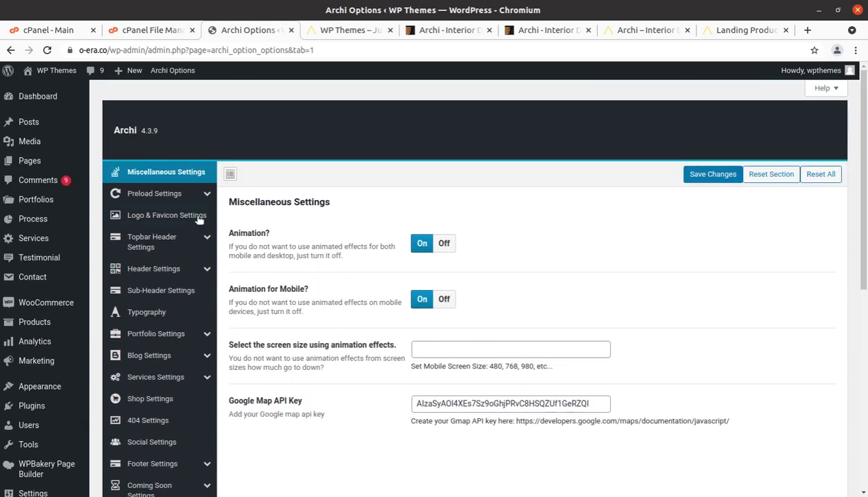
Examine the Preload Settings for preloader style, colors and percentage typography, including the Logo Style subsection.
left_click(154, 193)
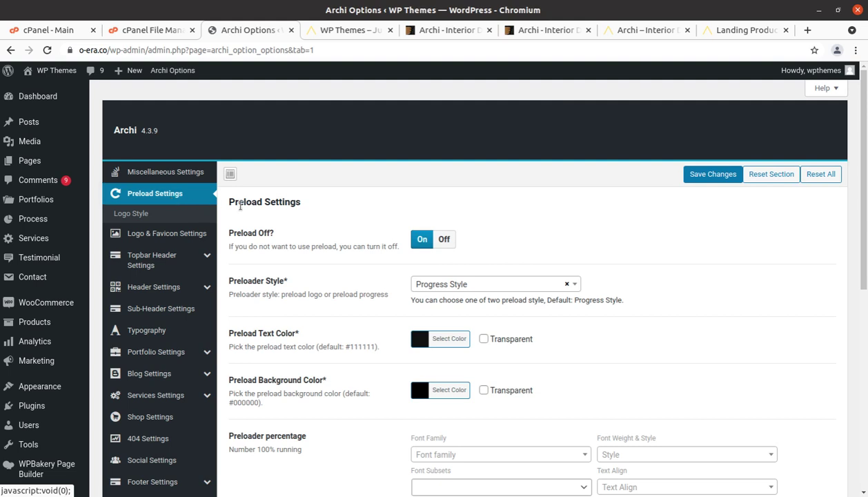
scroll(314, 235, "down", 2)
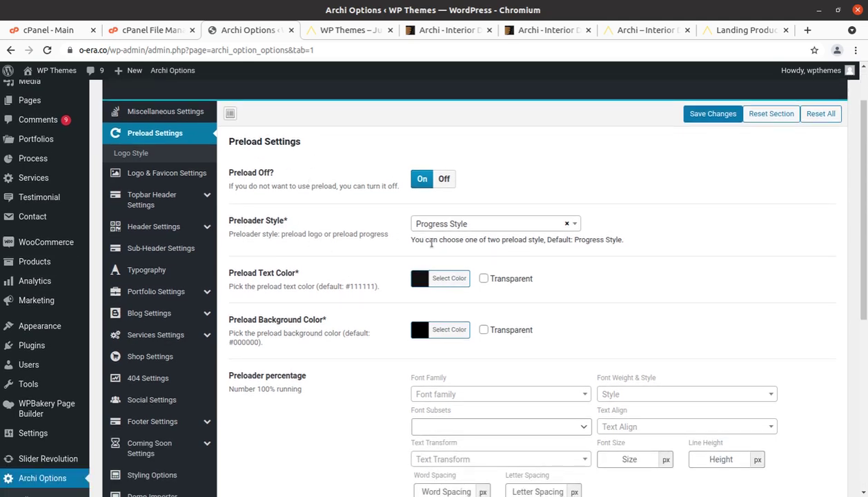
scroll(335, 290, "down", 3)
scroll(336, 322, "down", 3)
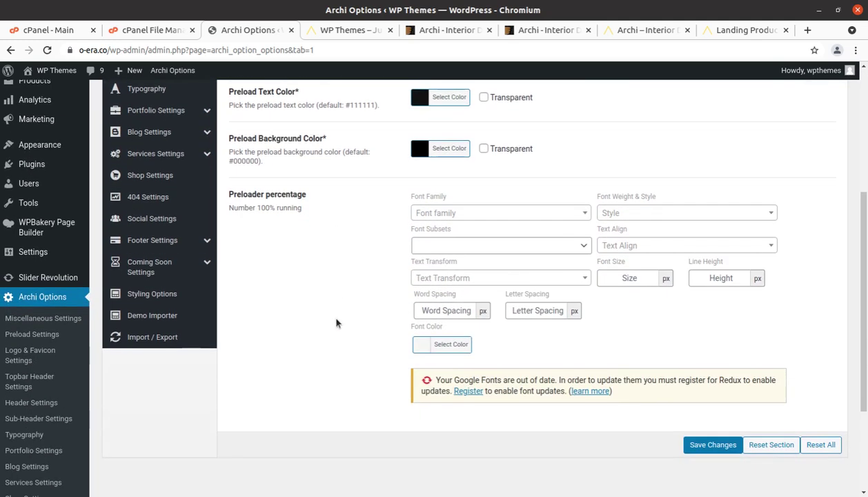
scroll(339, 321, "up", 6)
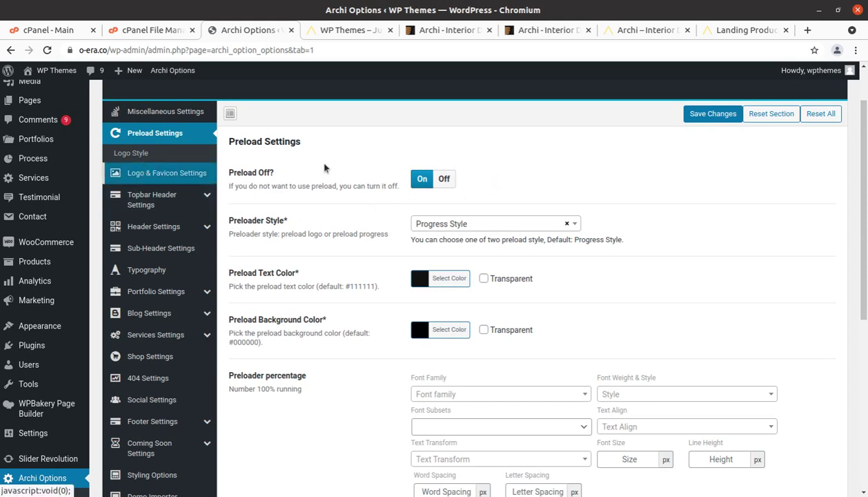
left_click(128, 154)
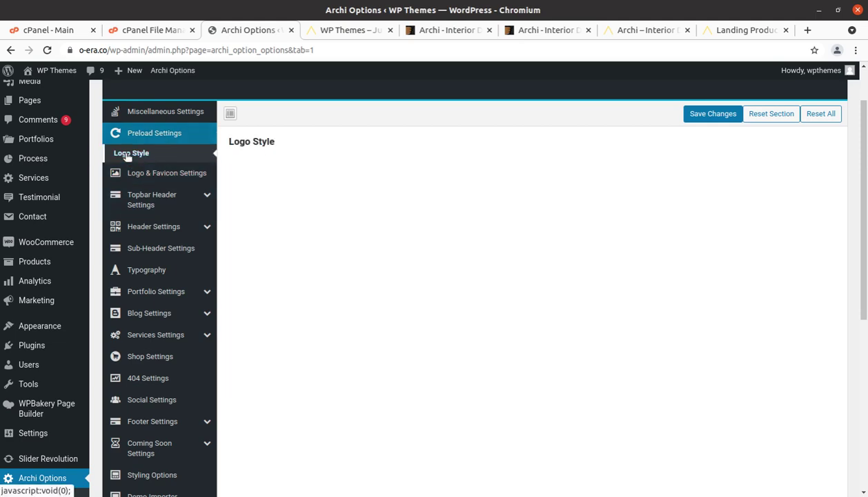
scroll(341, 197, "down", 5)
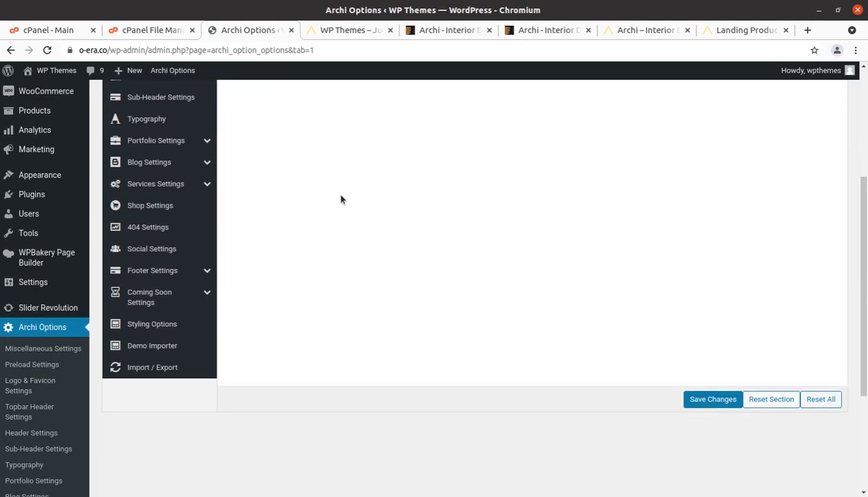
scroll(341, 199, "up", 5)
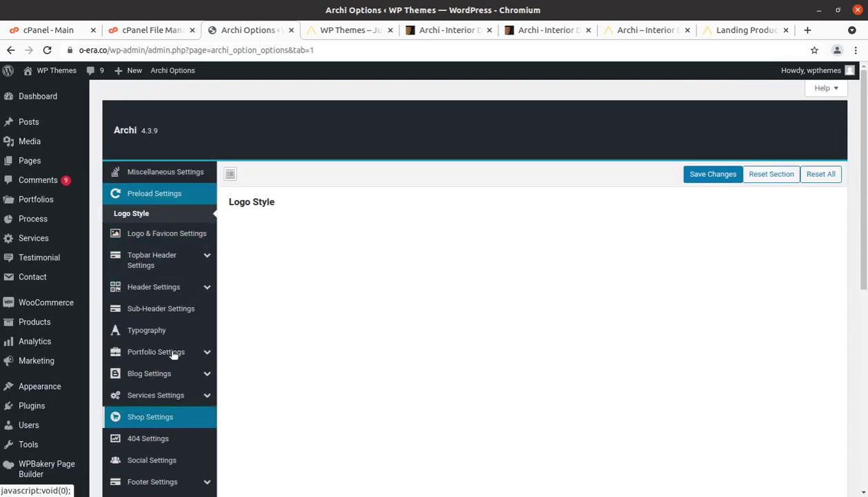
Examine the Logo & Favicon Settings for the favicon, static and scroll header logos, and header side navigation logo.
left_click(148, 233)
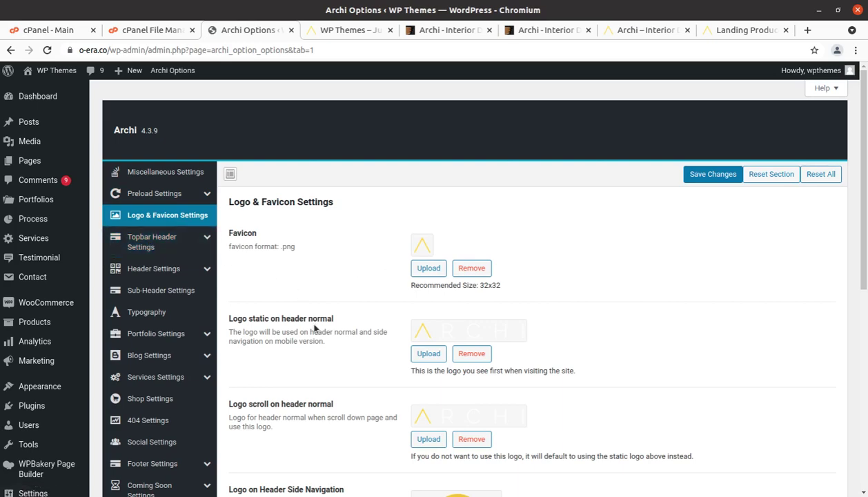
scroll(296, 342, "down", 3)
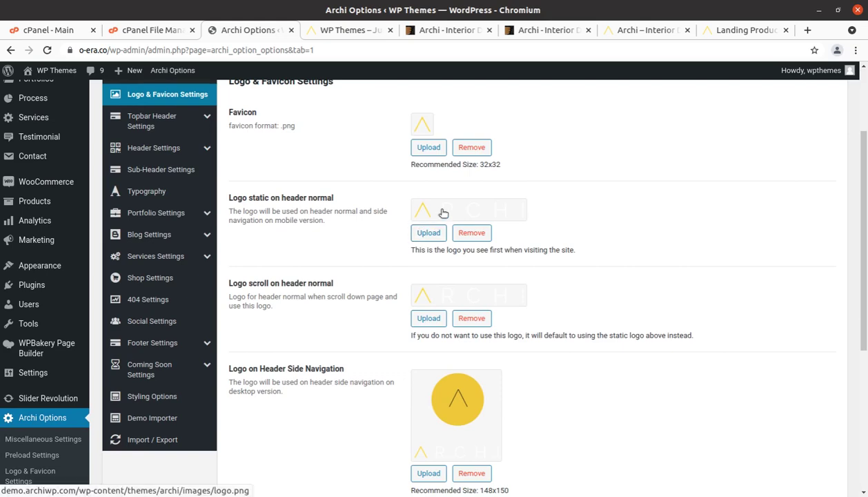
scroll(407, 404, "down", 2)
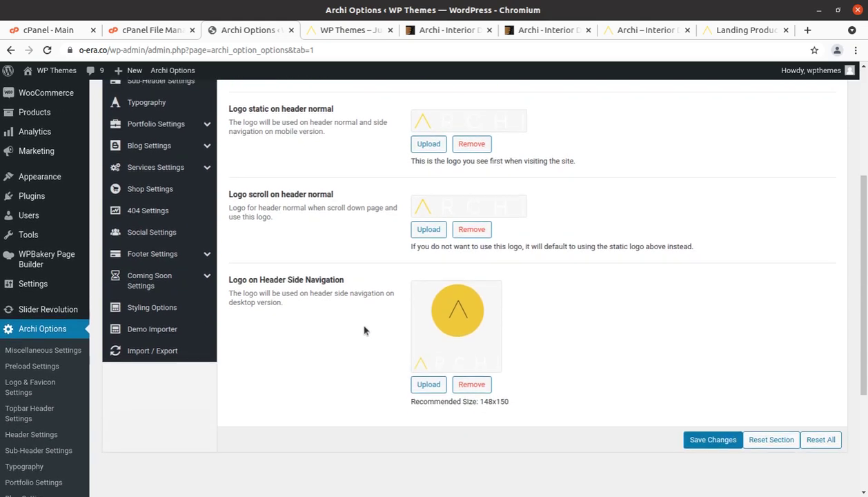
scroll(365, 330, "up", 4)
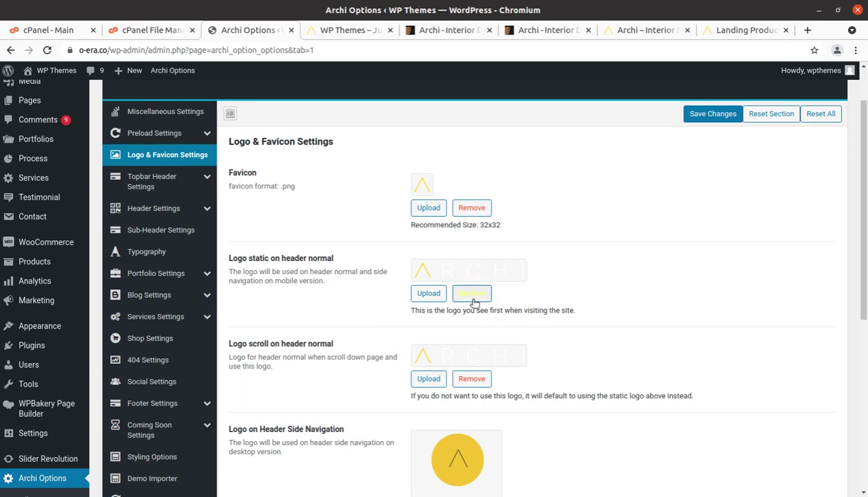
scroll(474, 302, "down", 2)
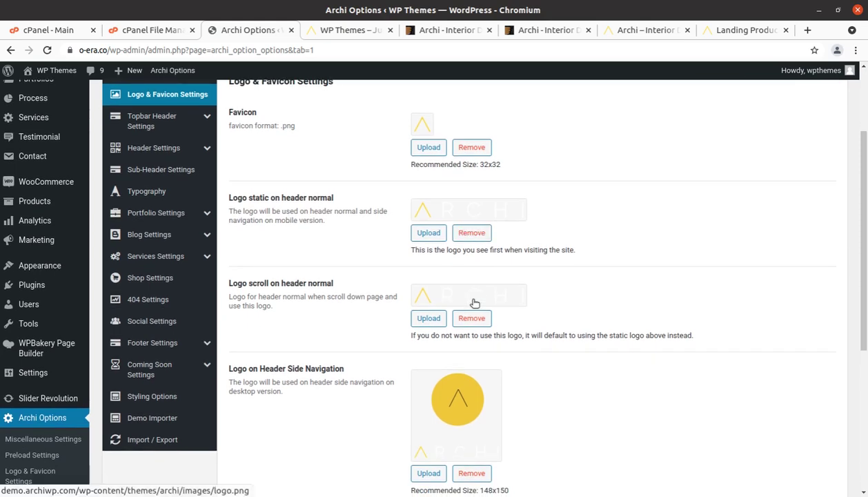
Examine the Topbar Header Settings for page visibility, account link, colors, info text and column layout, including the Multi-Languages subsection.
scroll(474, 302, "up", 2)
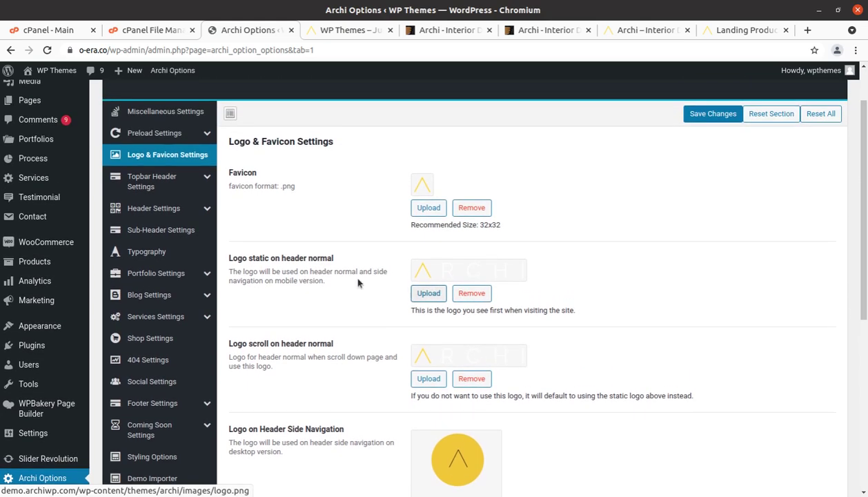
left_click(170, 191)
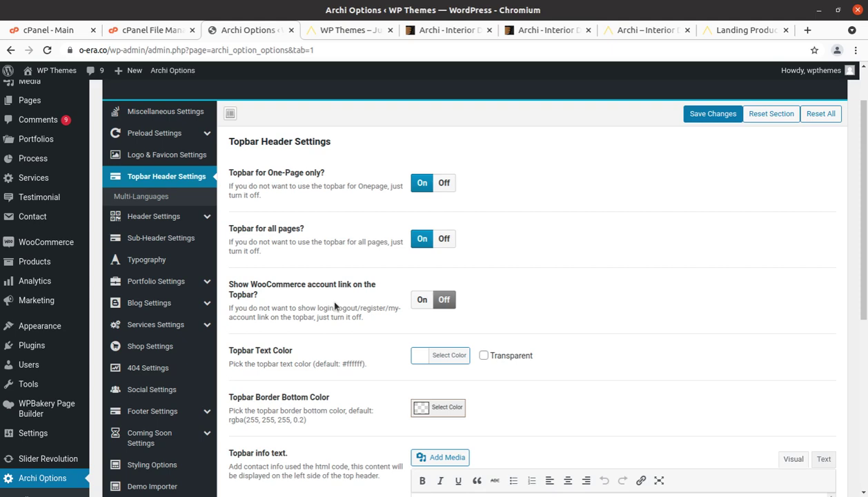
scroll(334, 306, "down", 5)
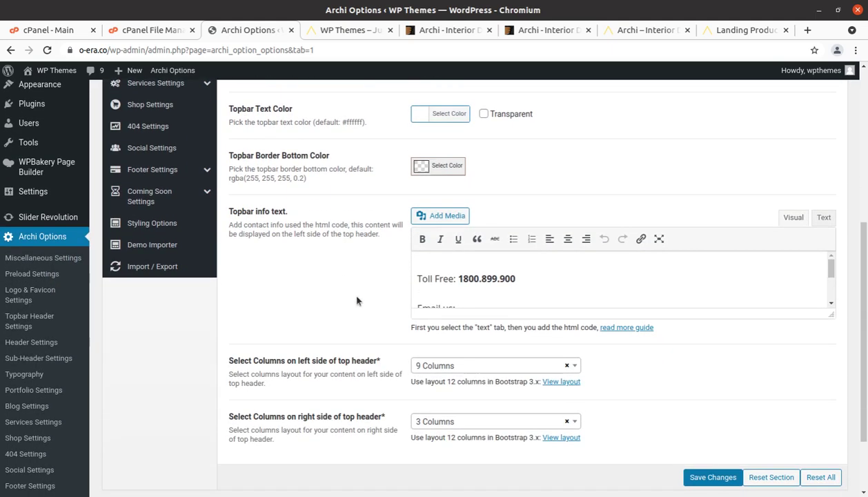
scroll(637, 275, "down", 1)
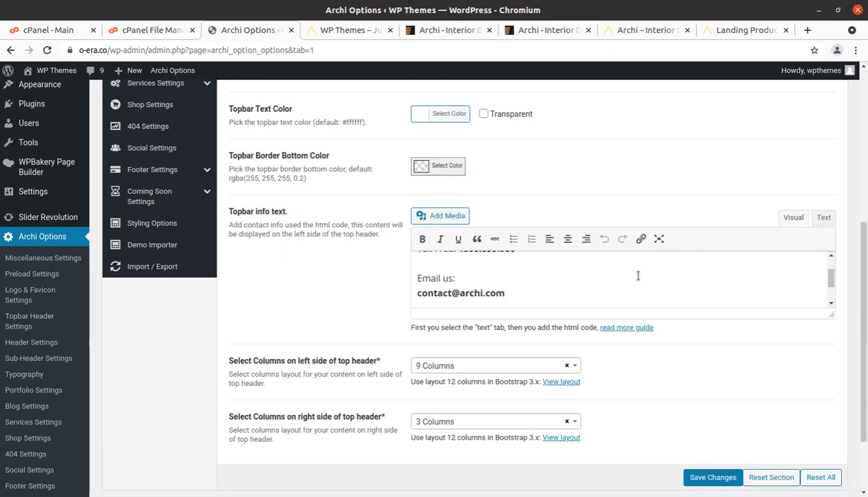
scroll(637, 275, "down", 3)
scroll(628, 271, "up", 3)
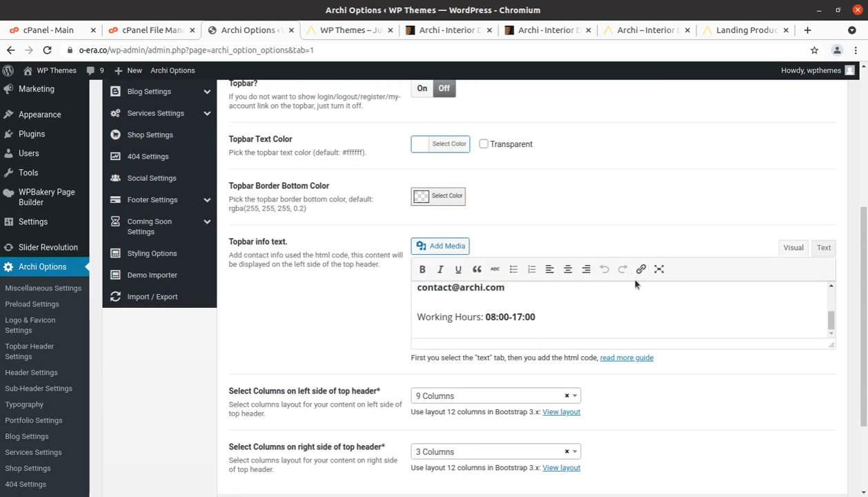
scroll(548, 320, "up", 2)
scroll(549, 320, "down", 2)
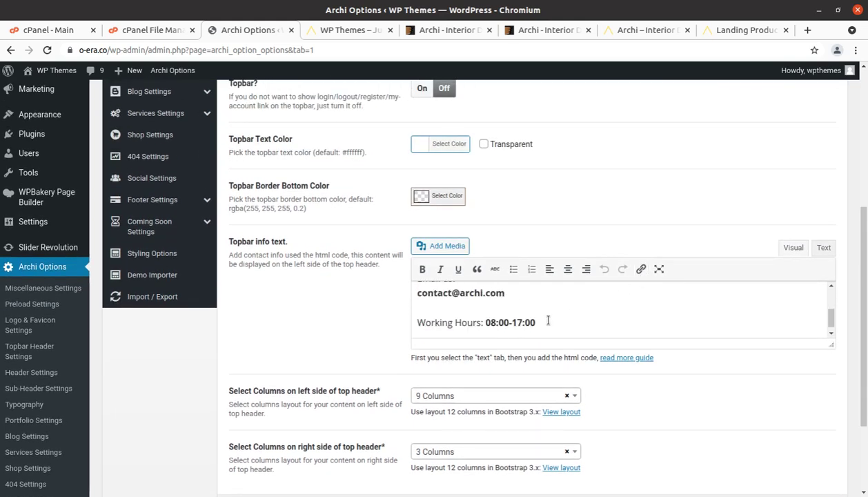
scroll(548, 320, "up", 1)
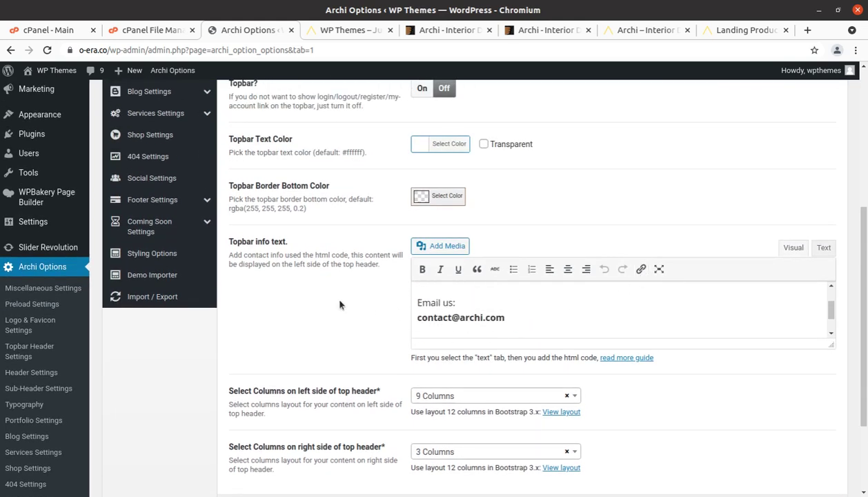
scroll(340, 302, "down", 3)
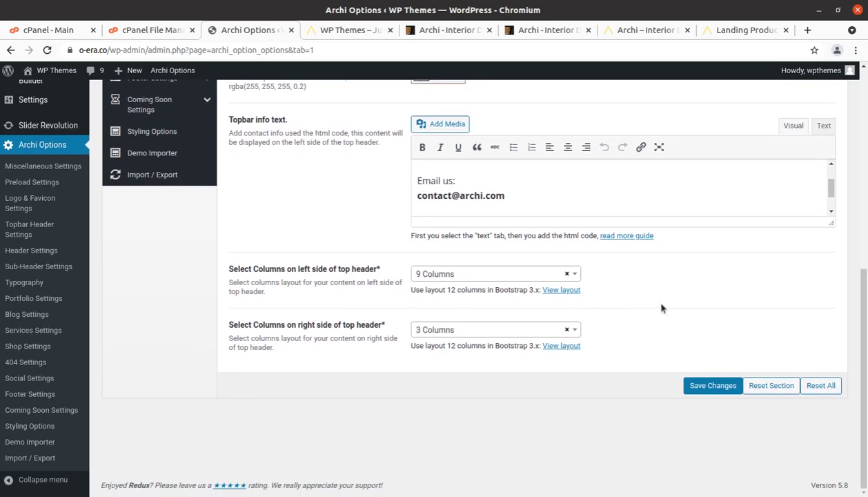
scroll(637, 303, "up", 3)
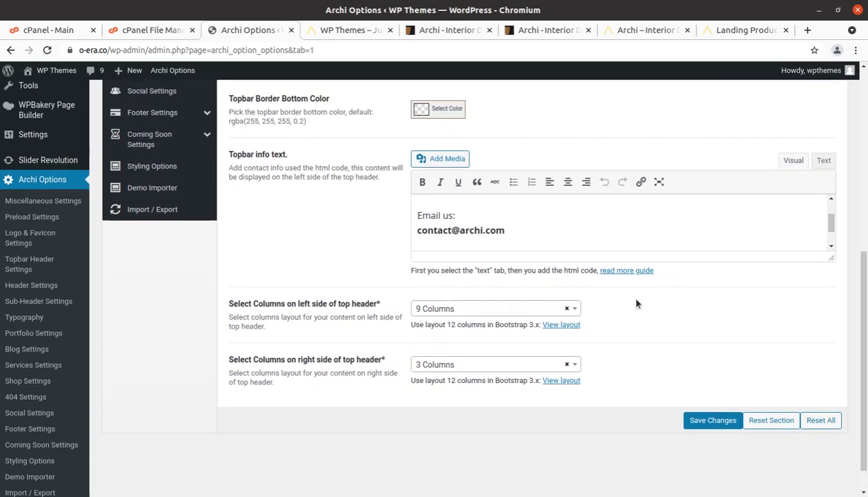
scroll(349, 277, "up", 4)
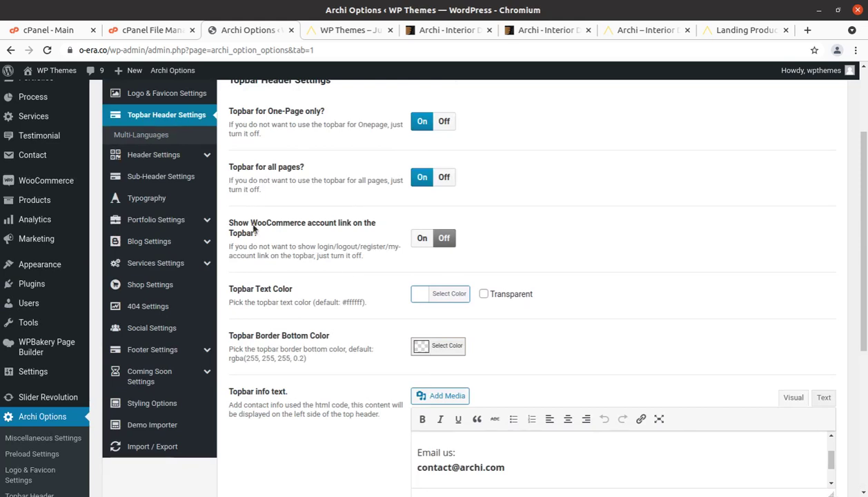
left_click(147, 135)
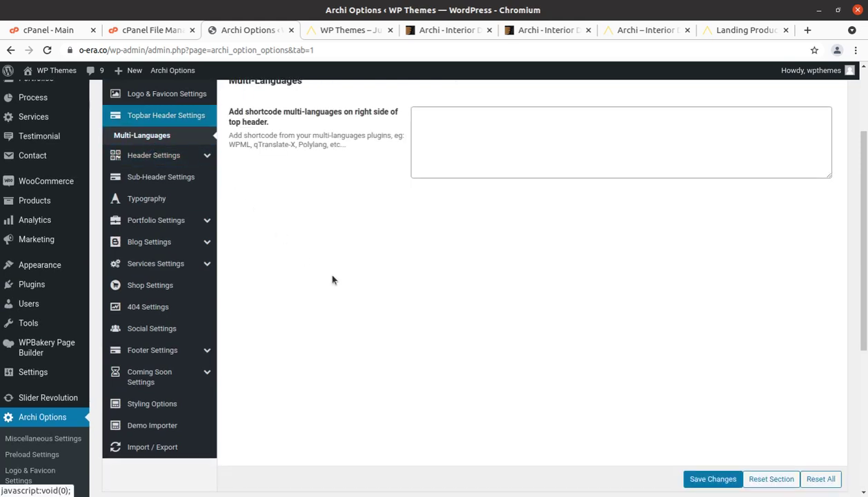
Examine the Header Settings for full width, layout, position, header style, menu style and sticky behavior on desktop and mobile.
scroll(332, 278, "up", 2)
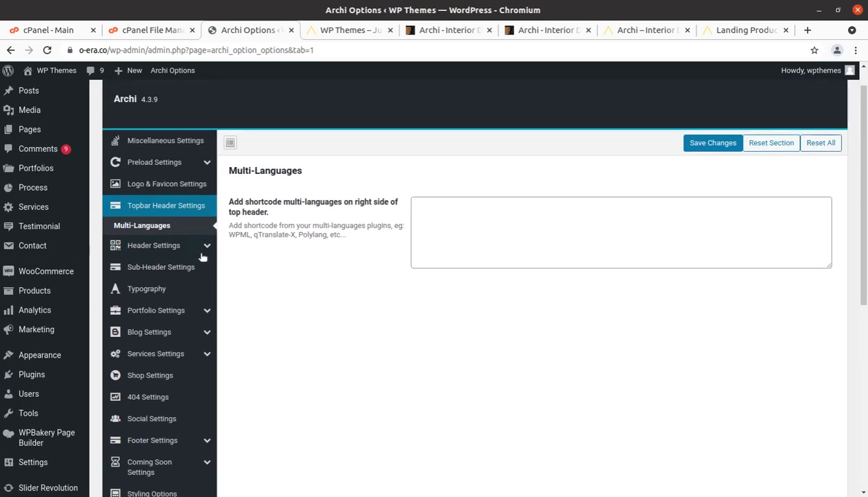
left_click(175, 247)
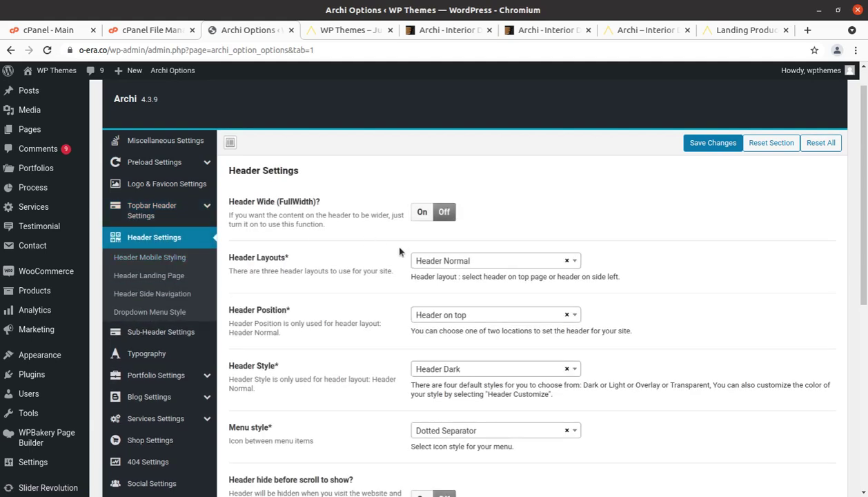
scroll(386, 254, "down", 1)
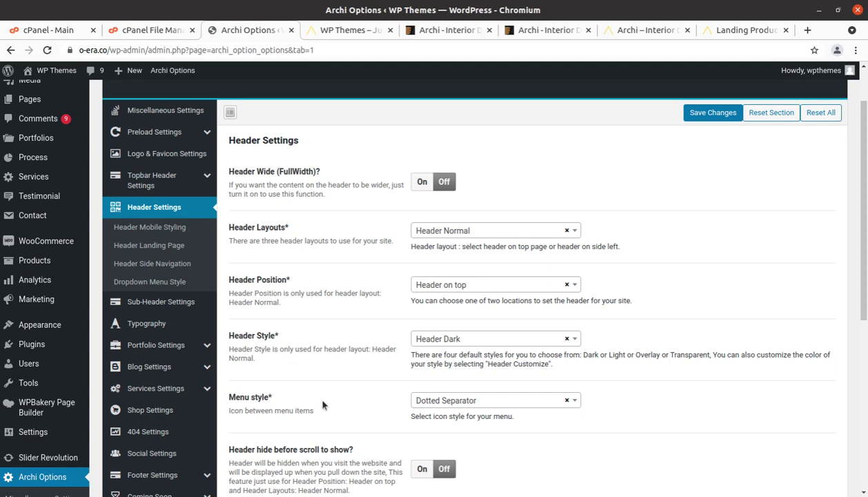
scroll(322, 407, "down", 2)
scroll(323, 397, "down", 2)
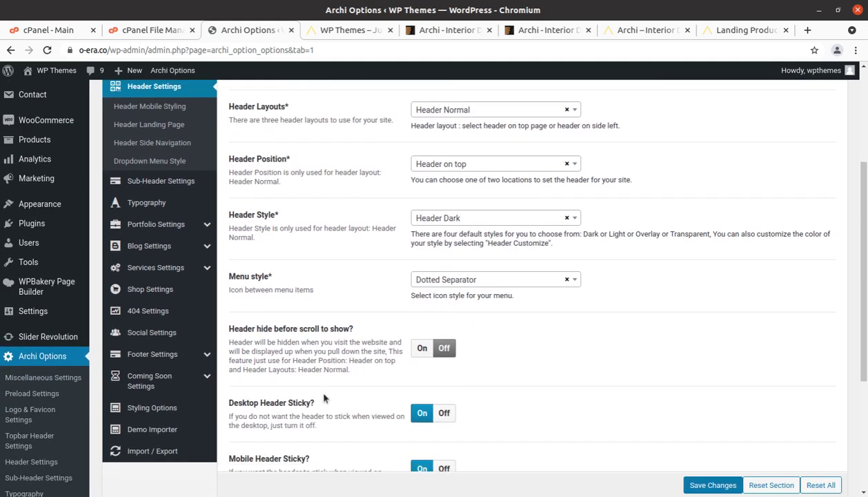
scroll(433, 362, "down", 3)
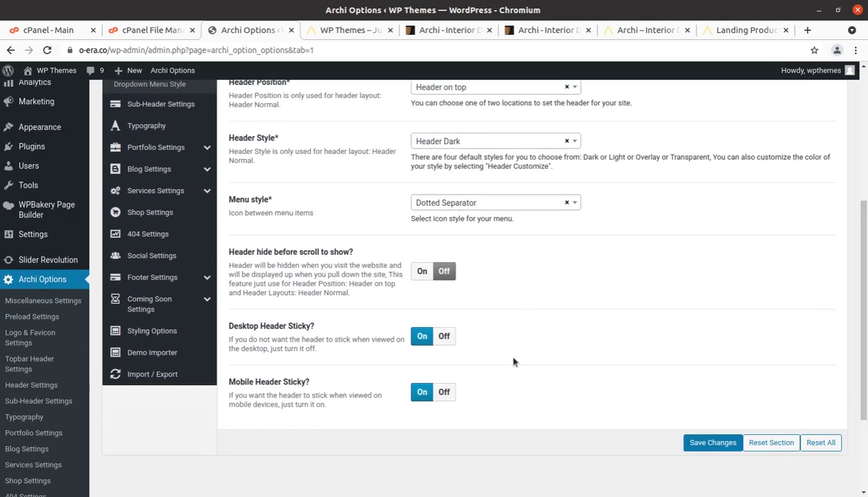
Examine the Header Mobile Styling subsection for background, text, border and menu button colors and the collapse arrow images.
scroll(387, 351, "up", 5)
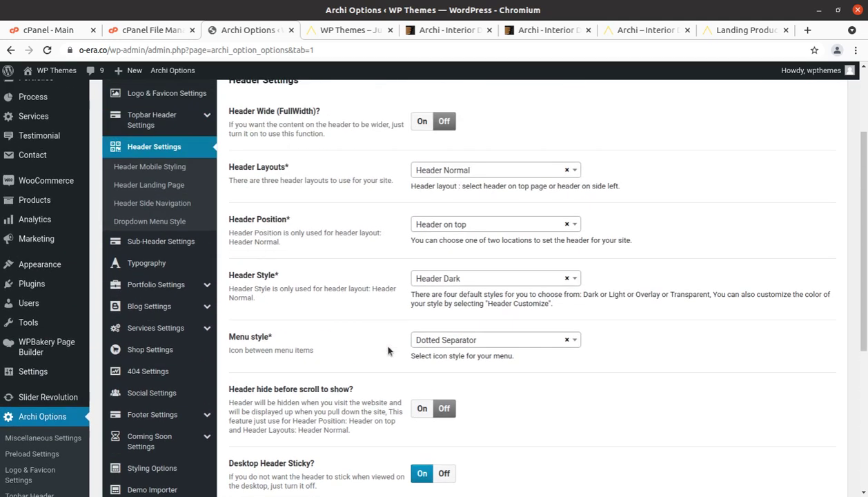
left_click(163, 171)
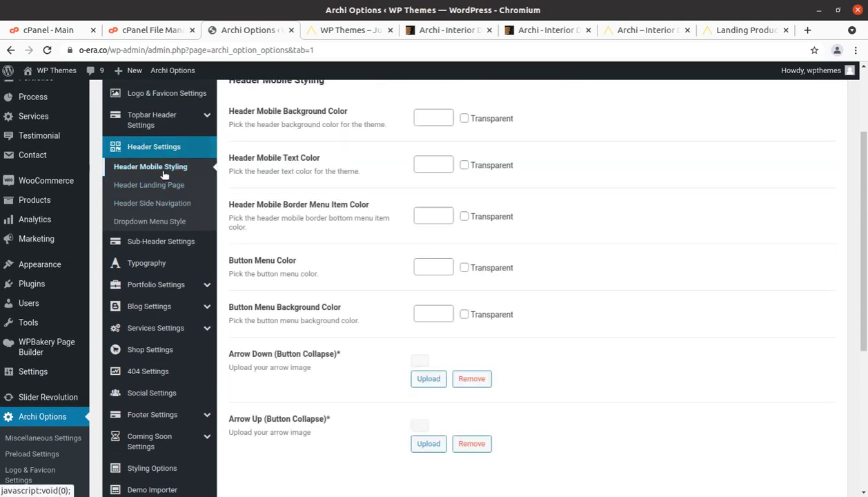
scroll(291, 243, "up", 3)
scroll(291, 242, "down", 2)
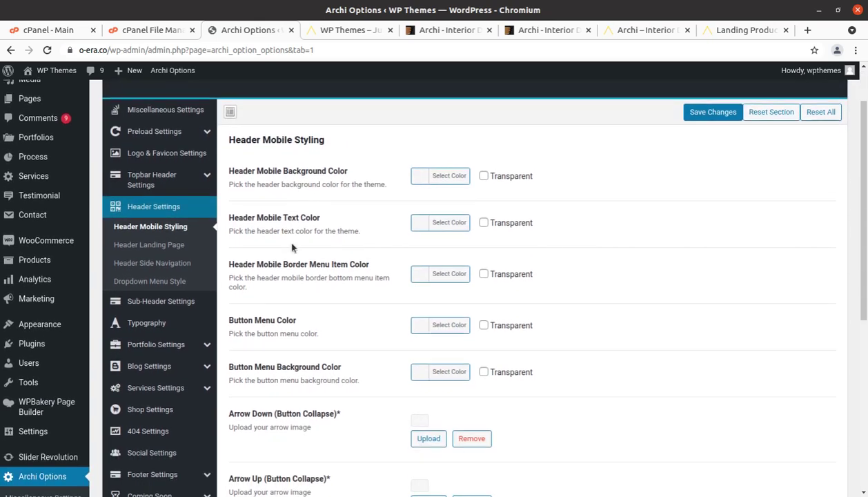
scroll(291, 247, "down", 1)
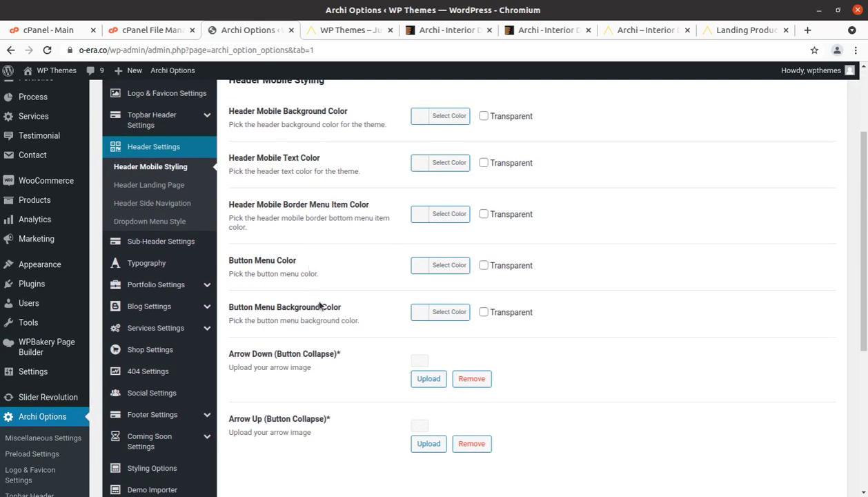
Examine the remaining header subsections: Header Landing Page, Header Side Navigation and Dropdown Menu Style.
scroll(320, 306, "up", 2)
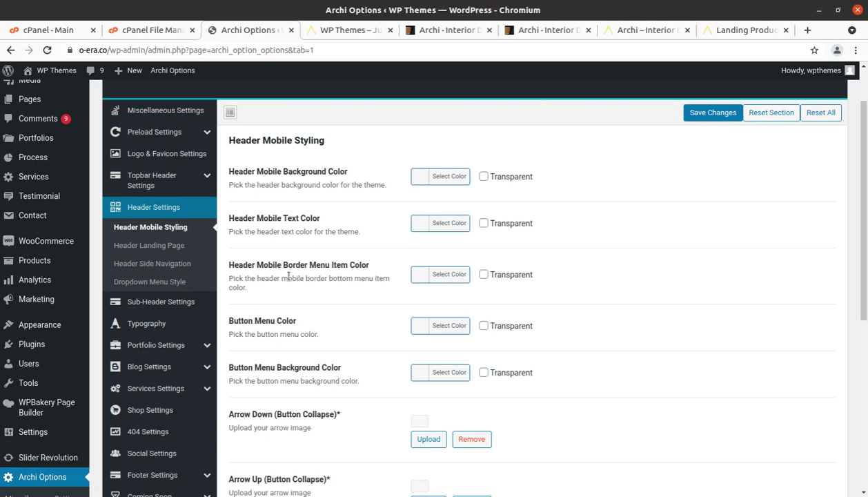
left_click(157, 250)
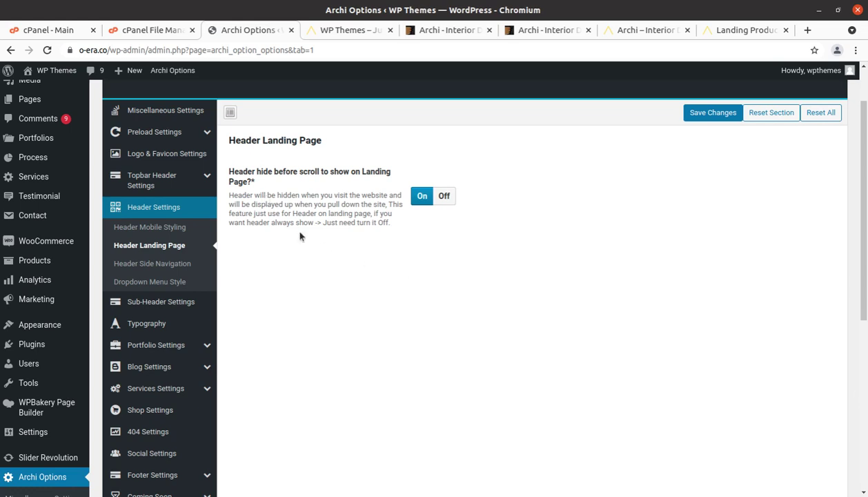
left_click(174, 269)
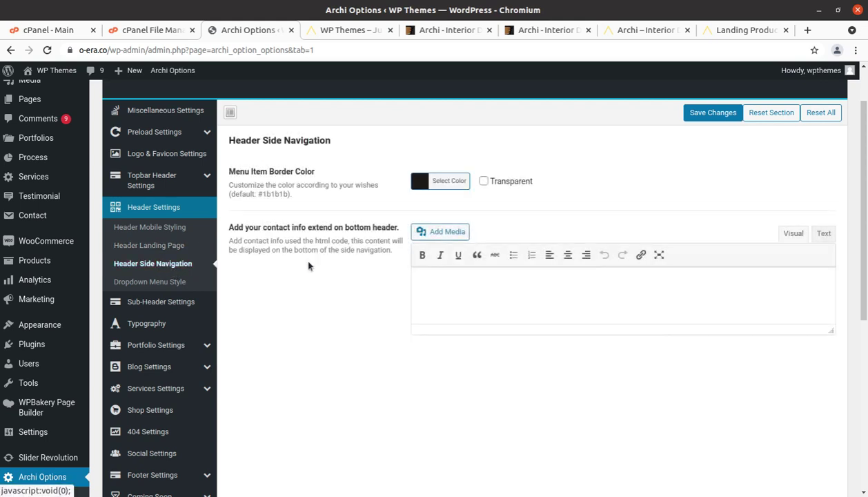
left_click(157, 285)
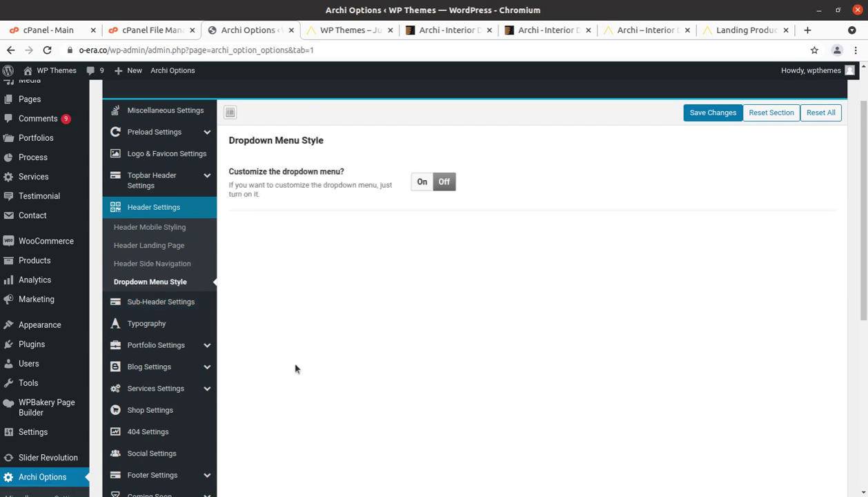
Examine the Sub-Header Settings for top pages, breadcrumb, header background, colors, padding and contact info.
scroll(296, 367, "down", 1)
left_click(135, 276)
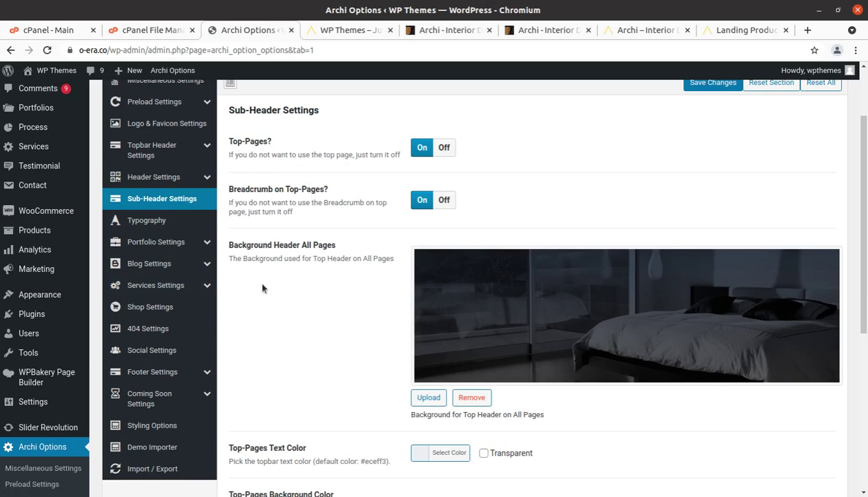
scroll(295, 287, "down", 2)
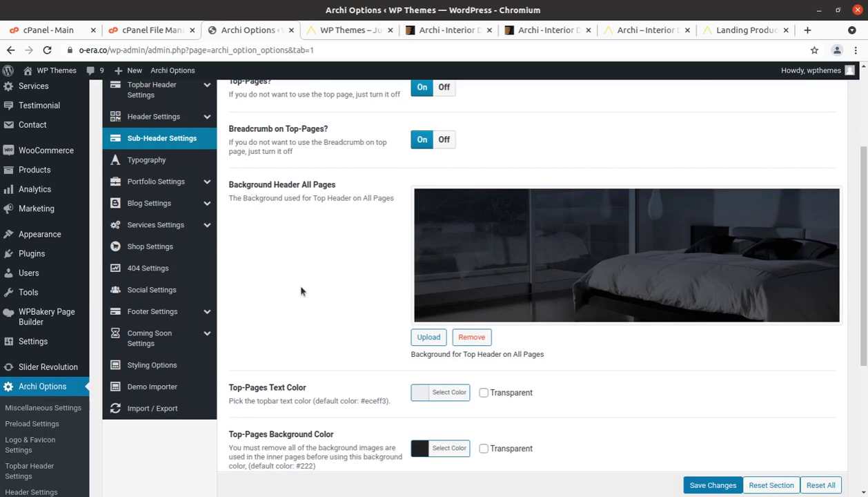
scroll(301, 288, "up", 3)
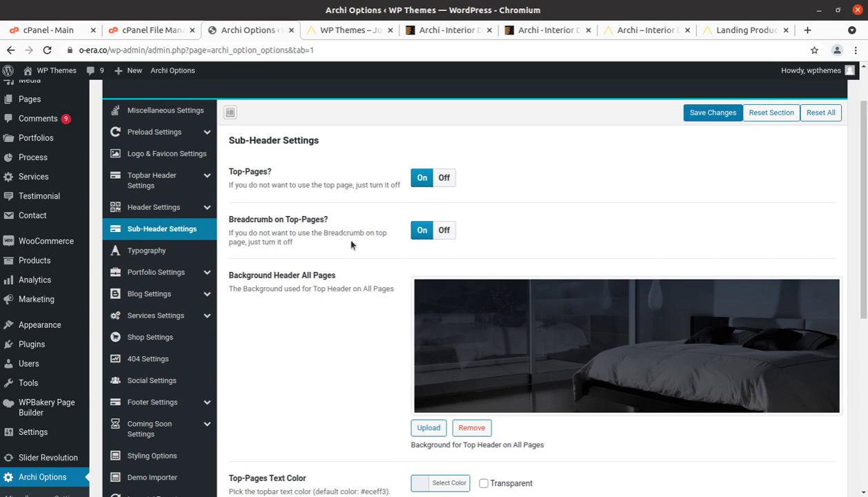
scroll(351, 244, "down", 5)
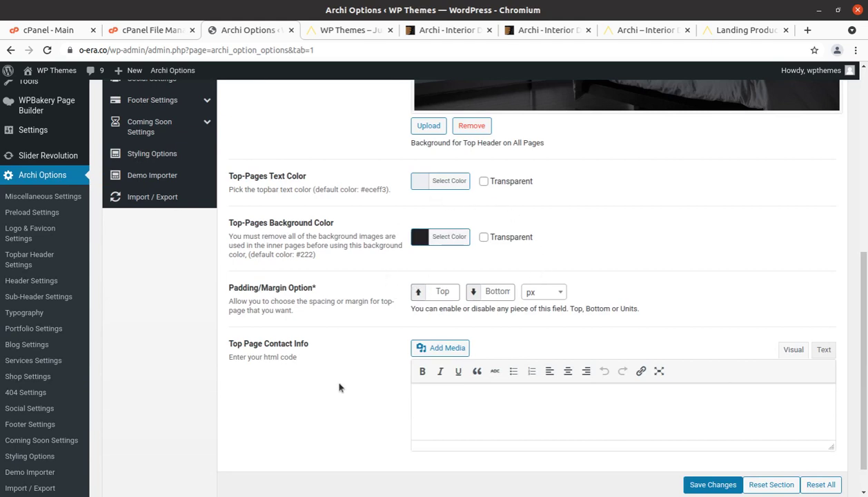
Examine the Typography settings for the font properties of Heading 1, Heading 2 and Heading 3.
scroll(339, 387, "up", 5)
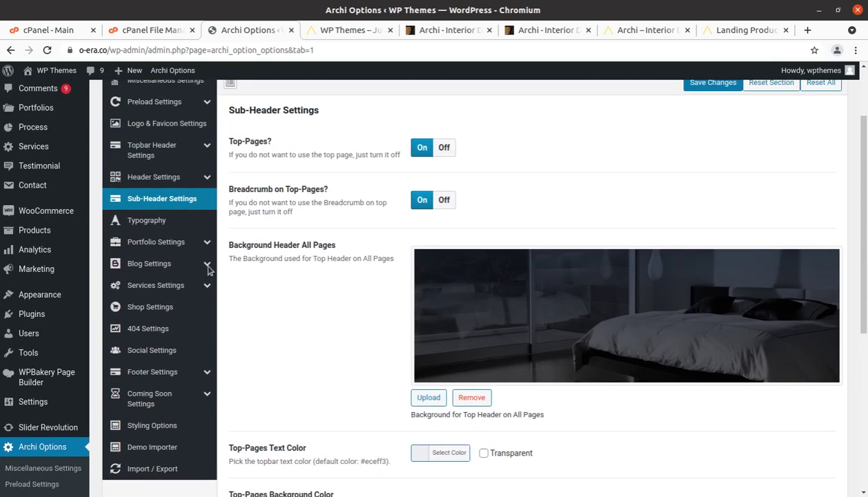
left_click(202, 222)
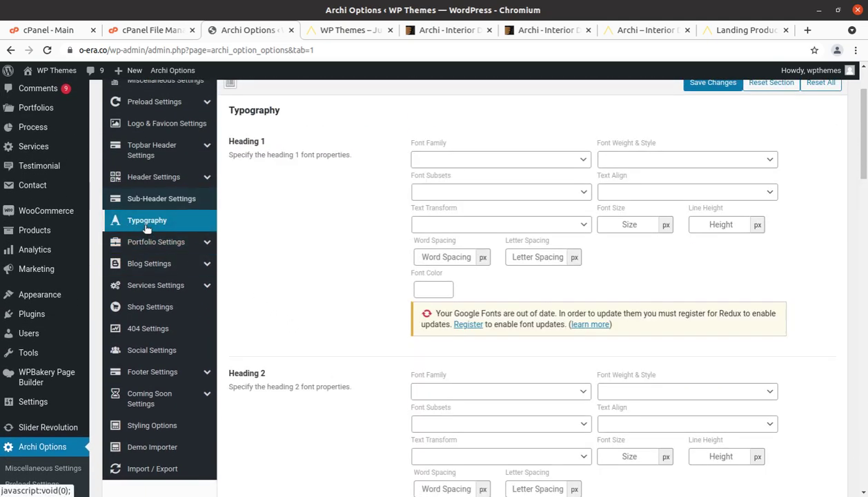
scroll(319, 315, "up", 2)
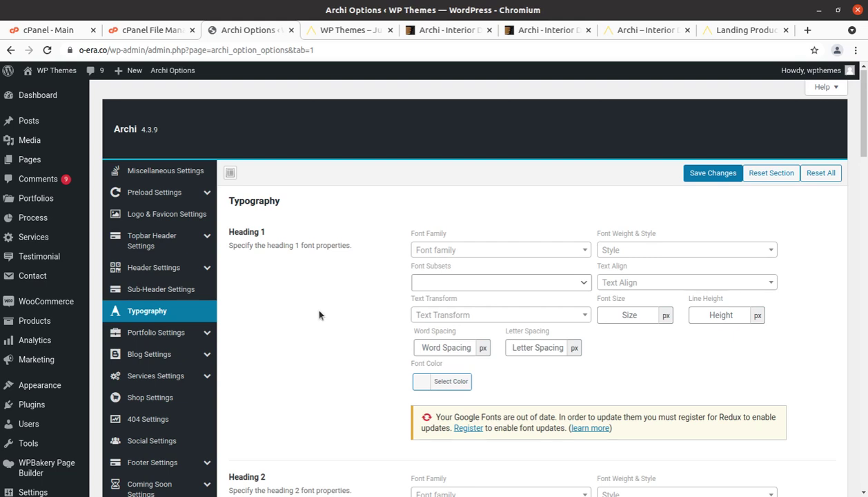
scroll(790, 279, "down", 3)
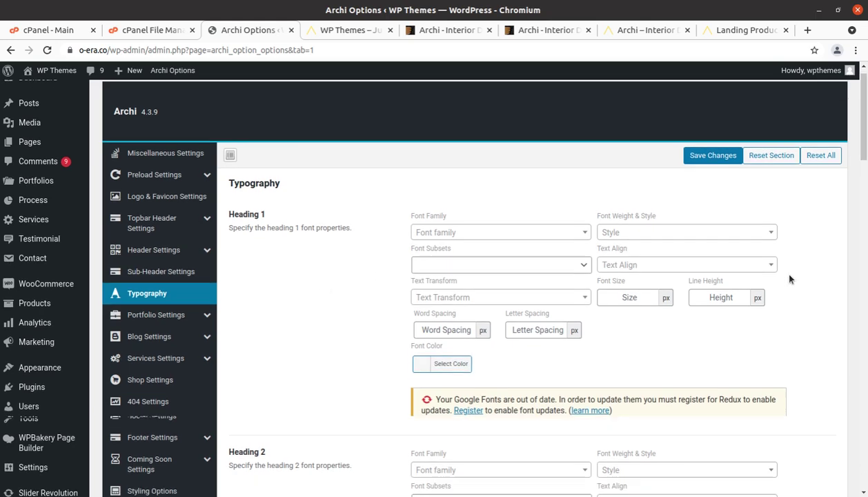
scroll(790, 278, "down", 6)
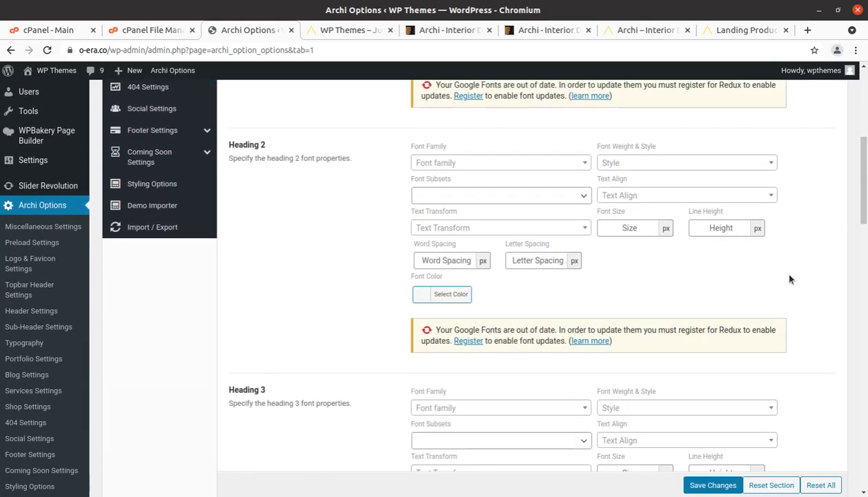
scroll(360, 260, "down", 3)
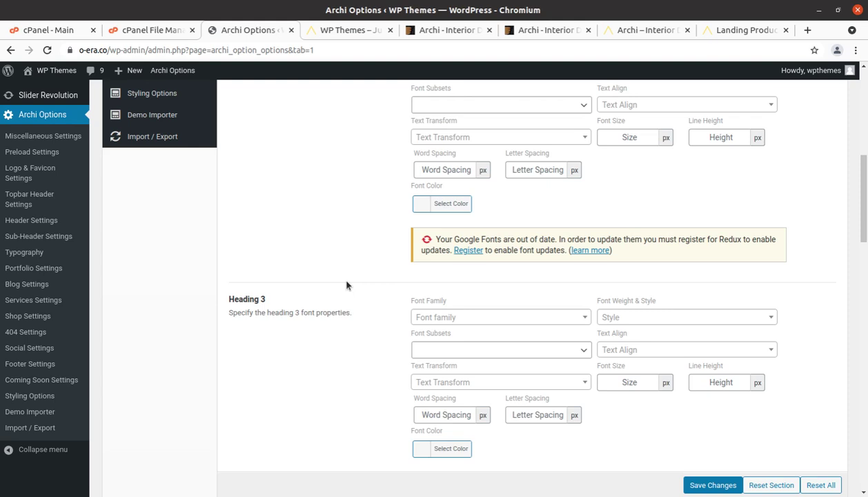
scroll(347, 285, "up", 4)
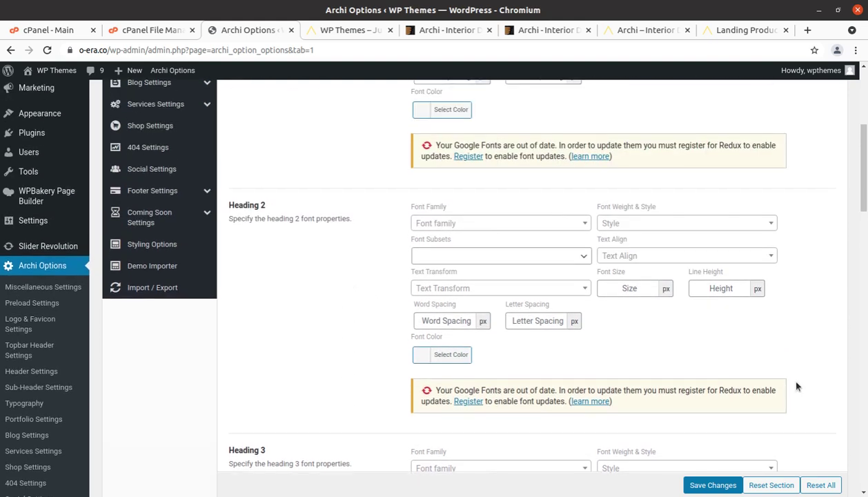
Examine the remaining Typography settings, from the heading font properties down to the custom dropdown menu item font.
scroll(796, 386, "down", 1)
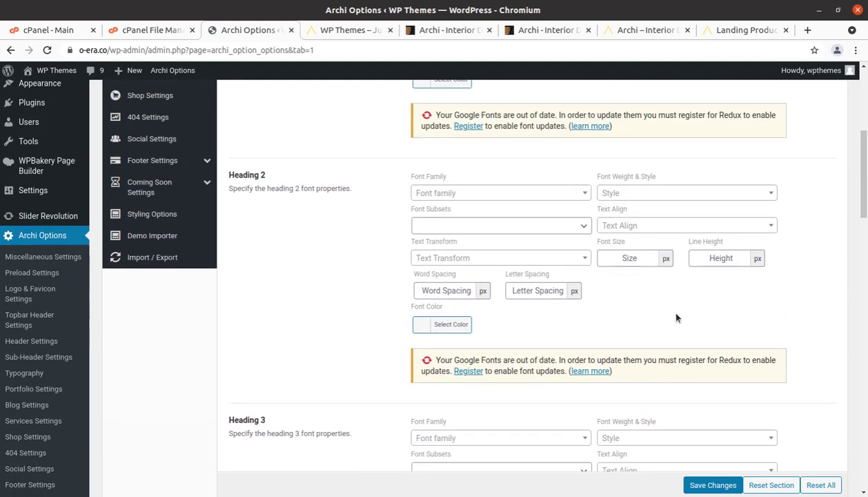
scroll(704, 373, "up", 1)
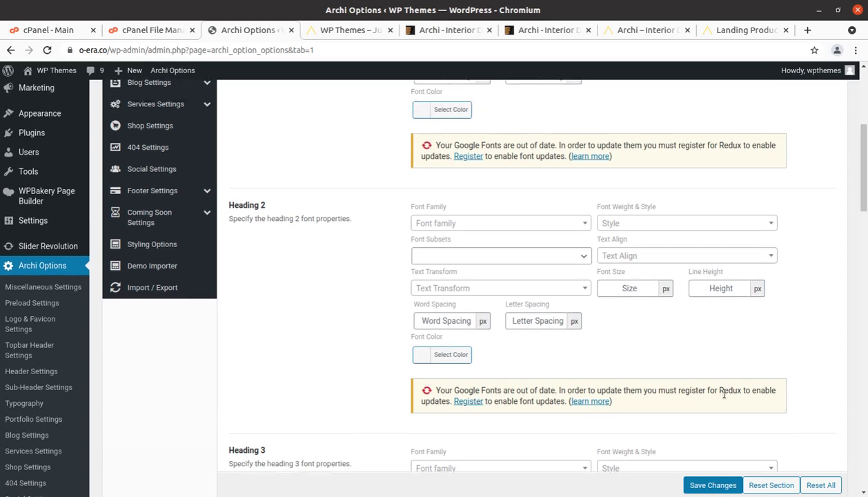
scroll(690, 380, "up", 4)
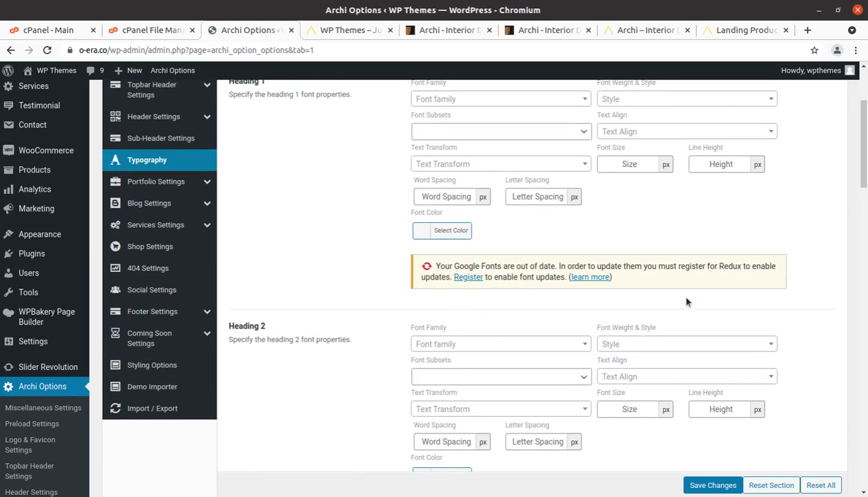
scroll(686, 301, "up", 4)
scroll(686, 302, "down", 4)
scroll(685, 302, "down", 4)
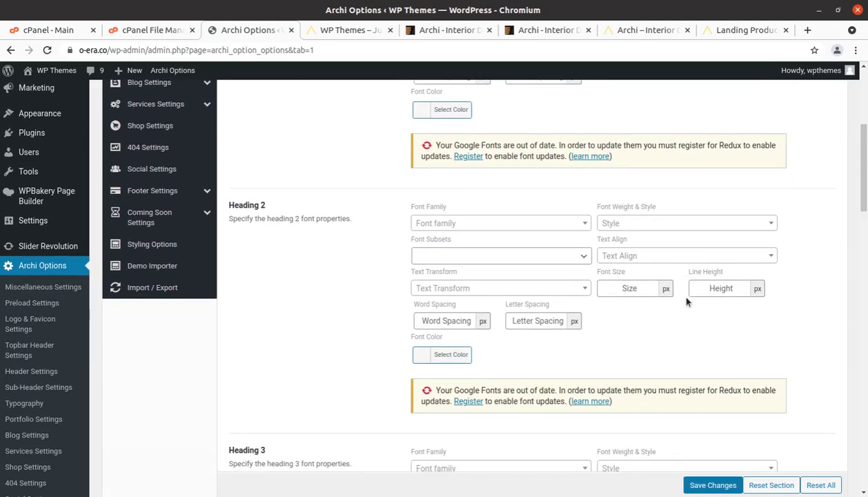
scroll(686, 301, "down", 4)
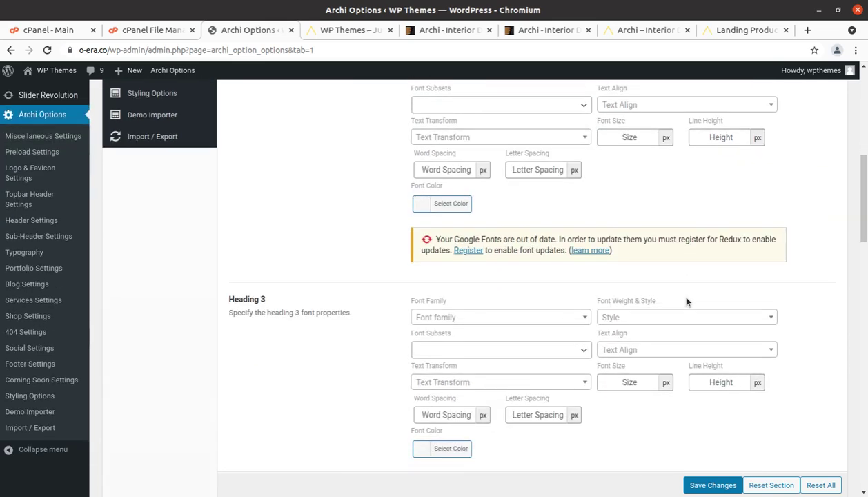
scroll(368, 367, "down", 4)
scroll(368, 367, "down", 10)
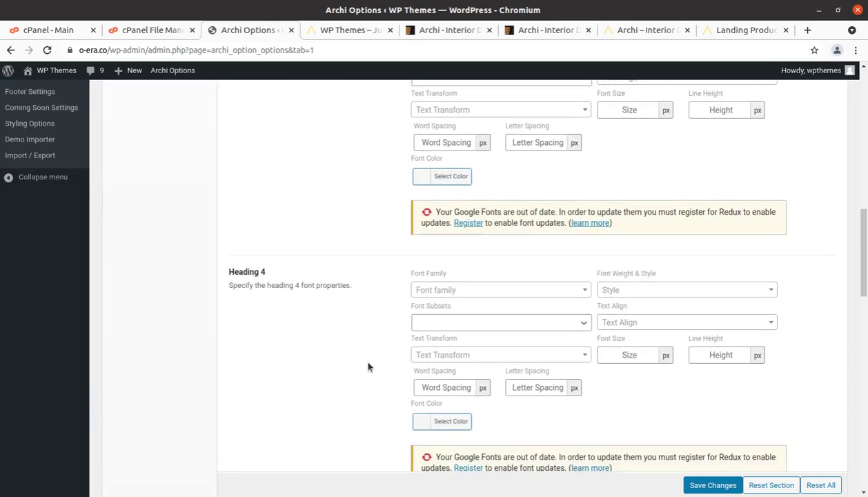
scroll(327, 348, "down", 3)
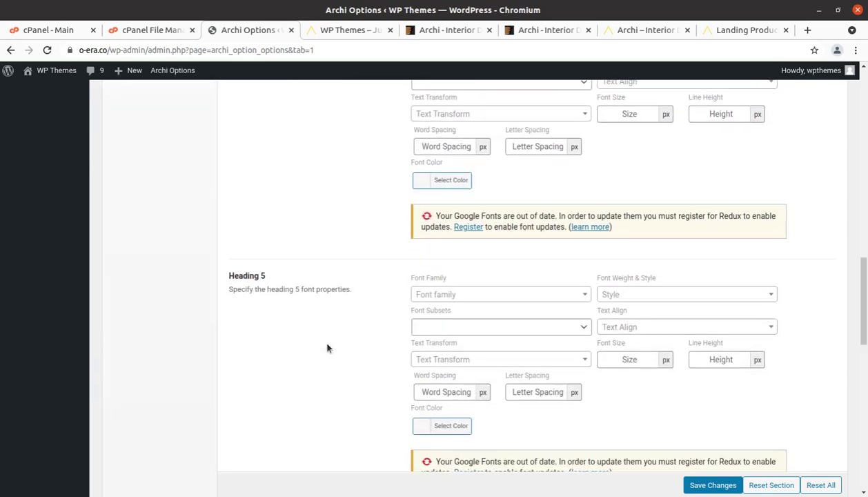
scroll(311, 341, "down", 10)
scroll(310, 341, "down", 10)
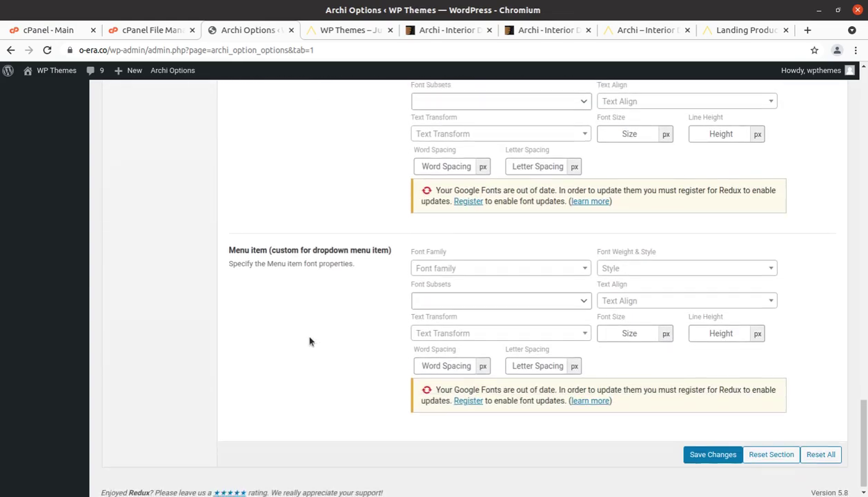
scroll(309, 341, "up", 20)
scroll(309, 336, "up", 20)
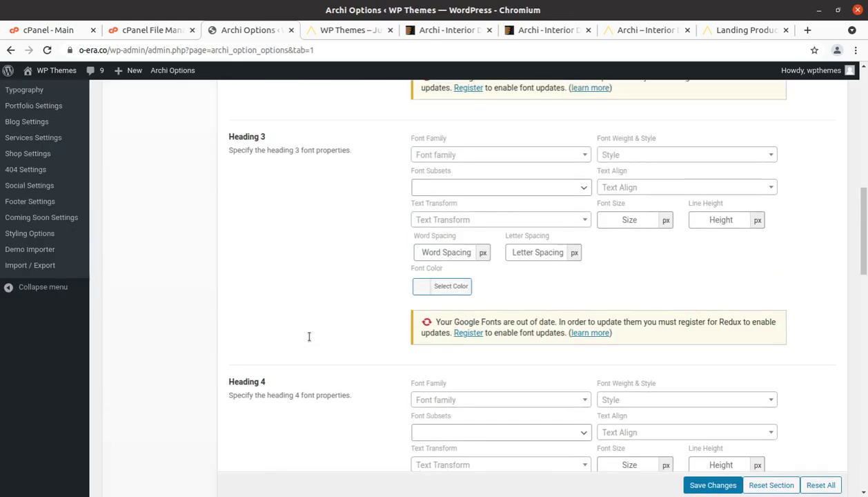
Examine the Portfolio Settings with the Portfolio Archive Page, Portfolio Single Page and Portfolio Filter Style subsections.
left_click(156, 190)
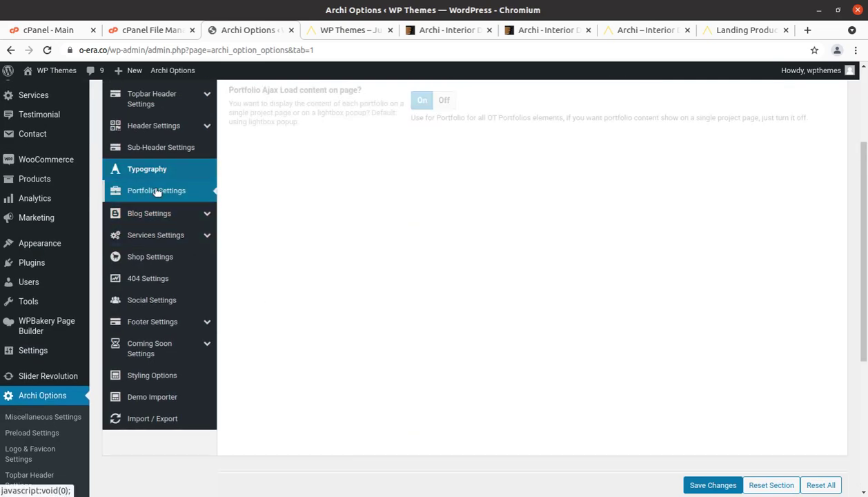
scroll(484, 268, "up", 3)
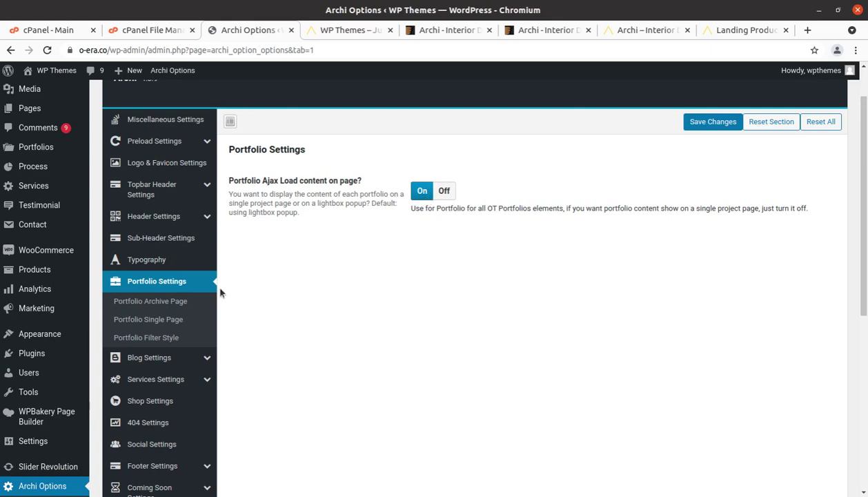
left_click(171, 303)
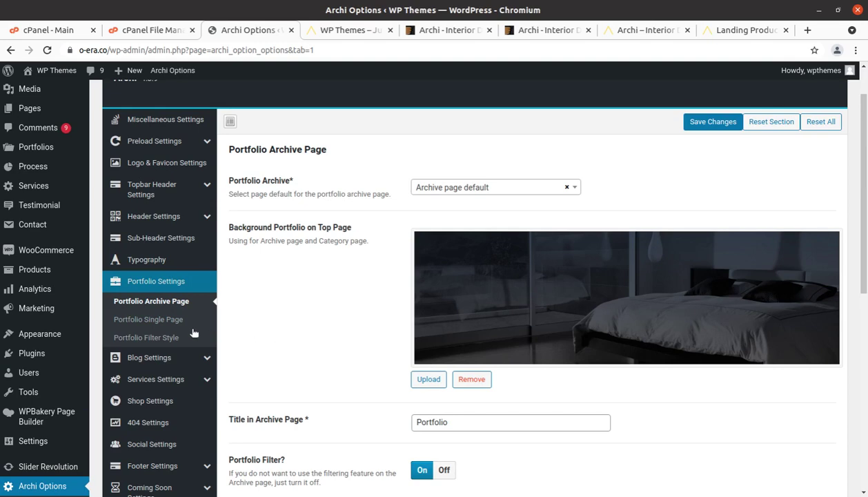
left_click(163, 320)
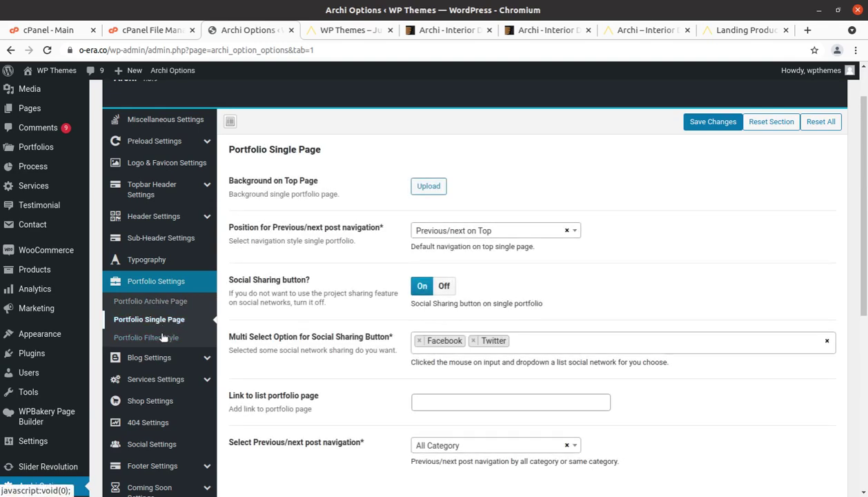
left_click(149, 339)
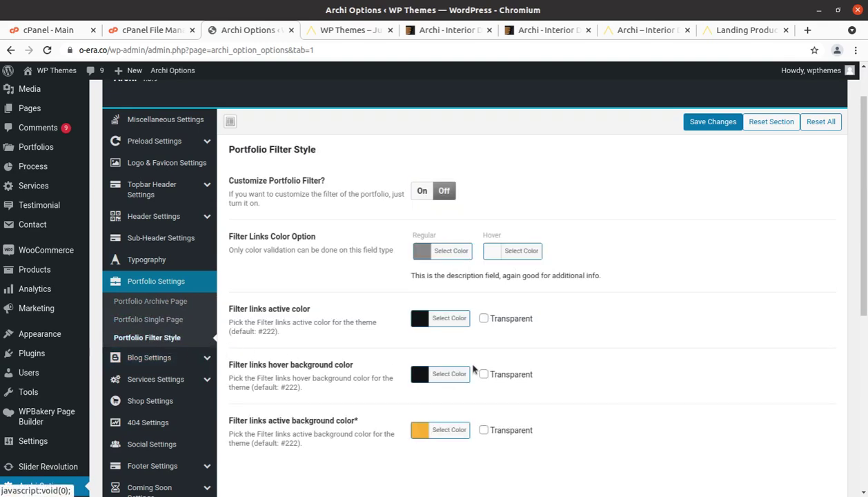
scroll(552, 370, "down", 1)
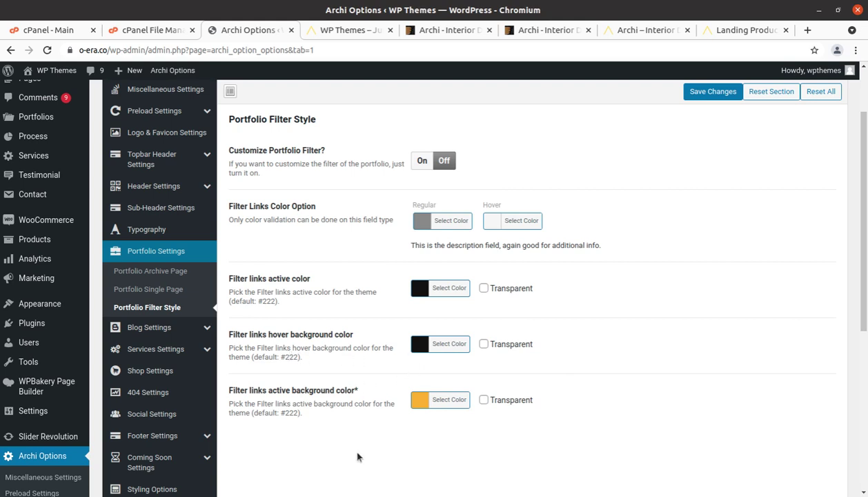
Examine the Blog Settings and the Services Settings, including the Service Single and Style Grid Option subsections.
left_click(166, 334)
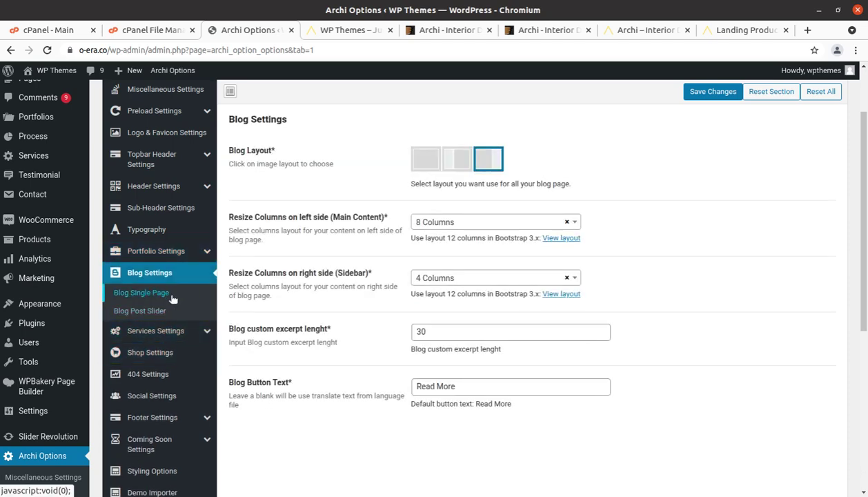
left_click(169, 311)
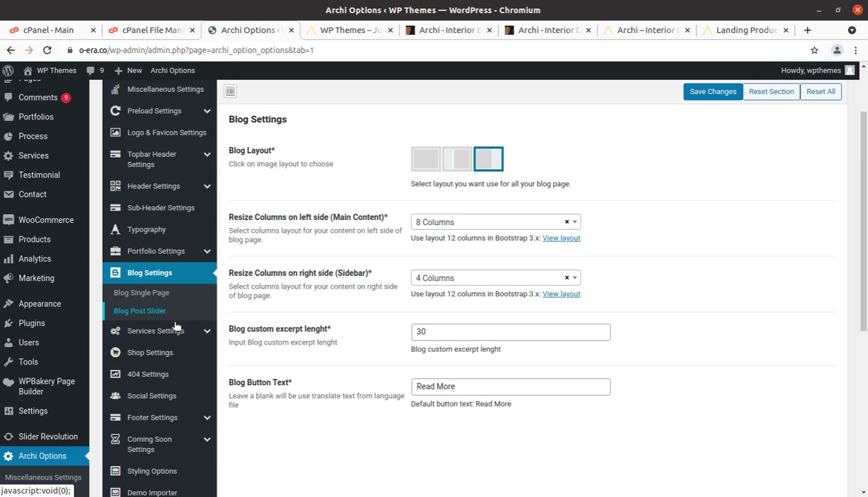
left_click(166, 332)
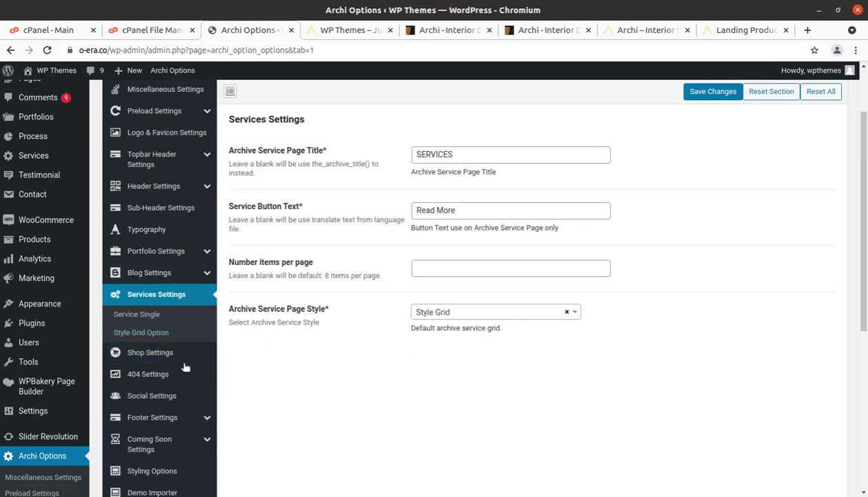
left_click(136, 316)
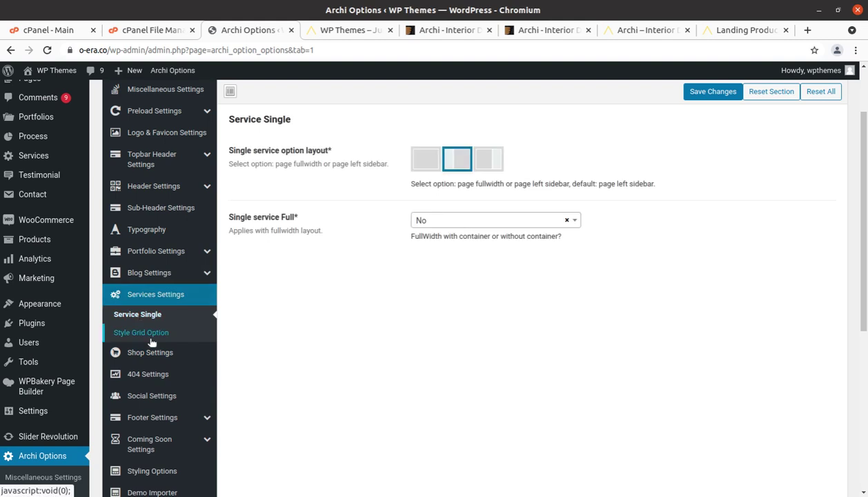
left_click(151, 337)
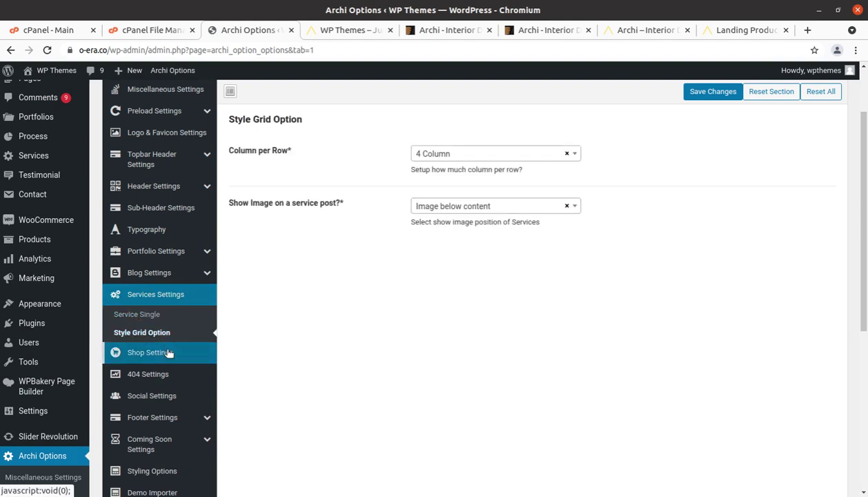
Examine the Shop Settings for layout and top-page backgrounds, plus the 404 Settings and Social Settings.
scroll(245, 394, "down", 3)
left_click(152, 258)
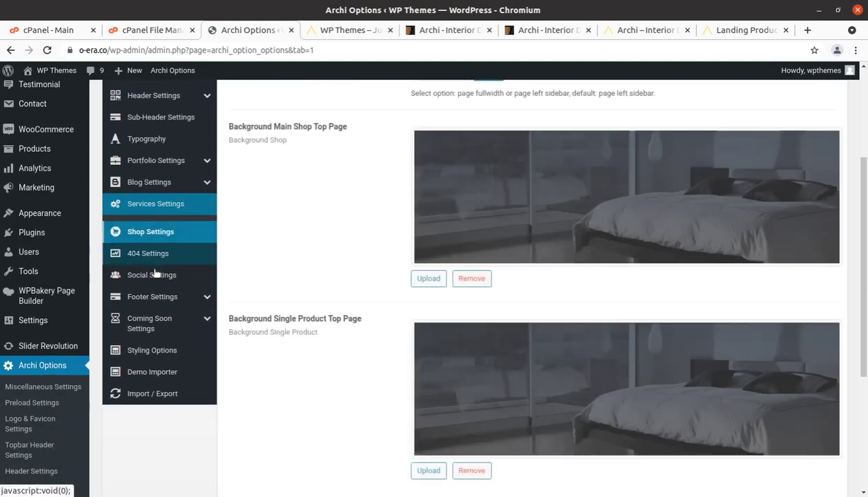
scroll(566, 321, "down", 5)
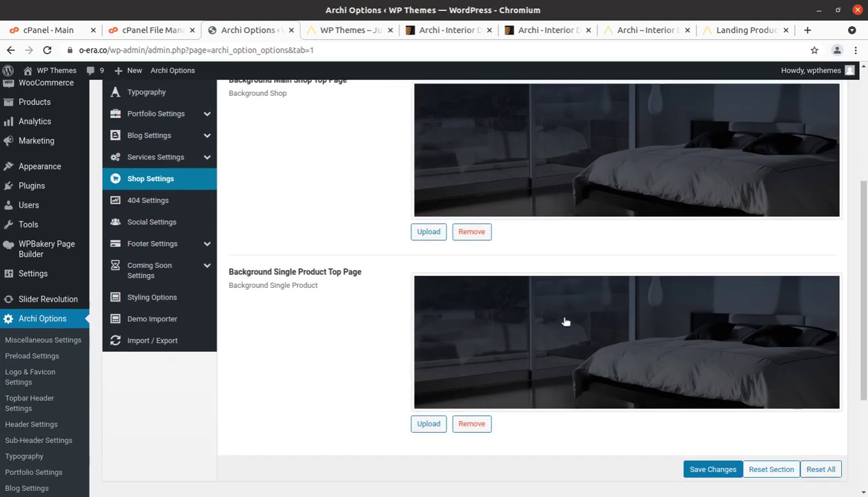
scroll(566, 322, "up", 2)
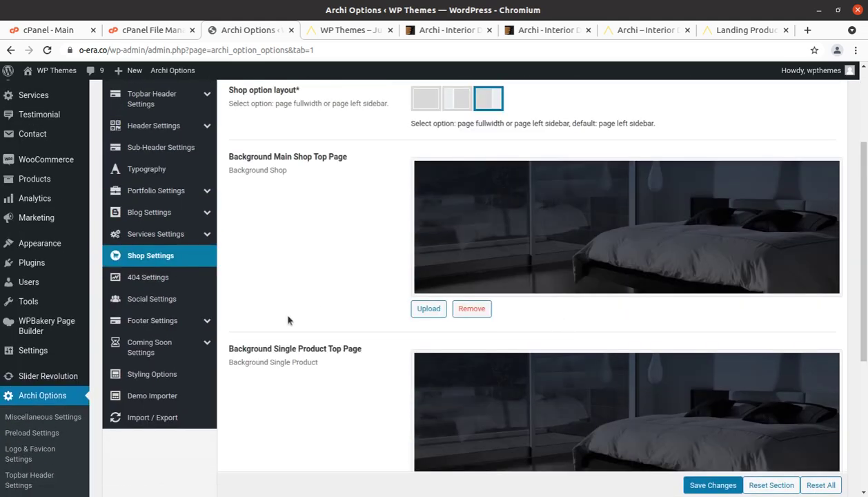
left_click(124, 278)
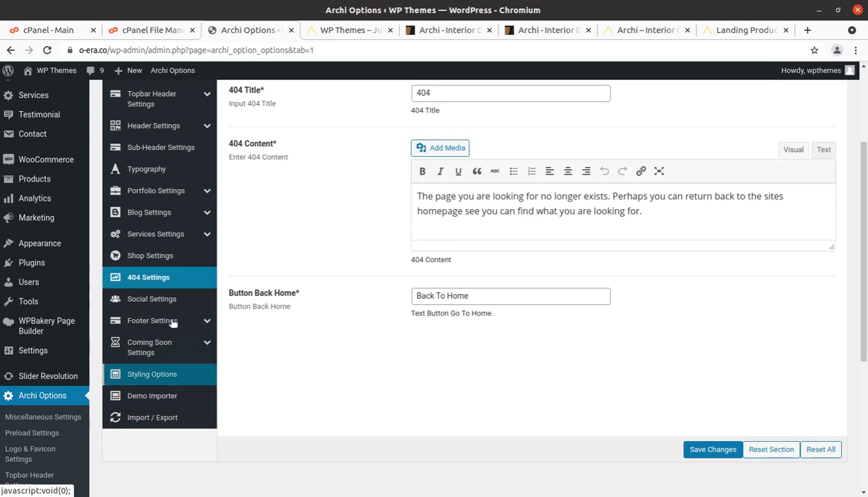
left_click(153, 302)
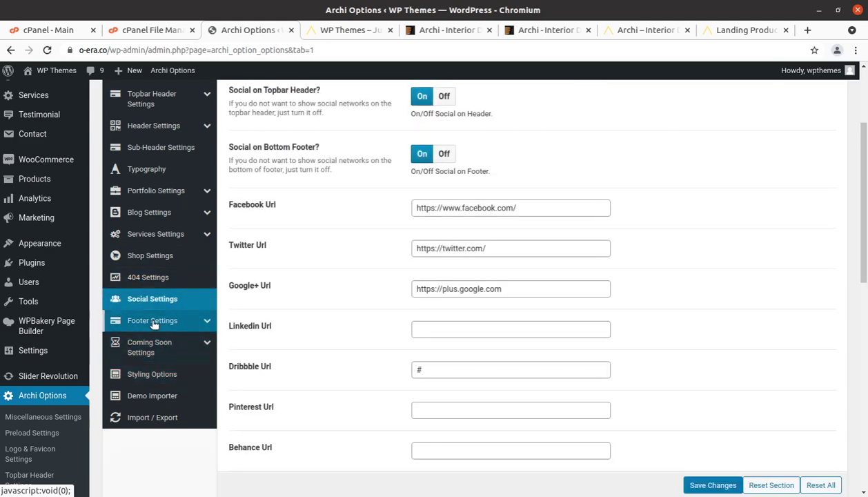
Examine the Footer Settings for the available footer layouts, main and bottom footer colors, background and copyright text.
left_click(154, 322)
scroll(550, 336, "down", 4)
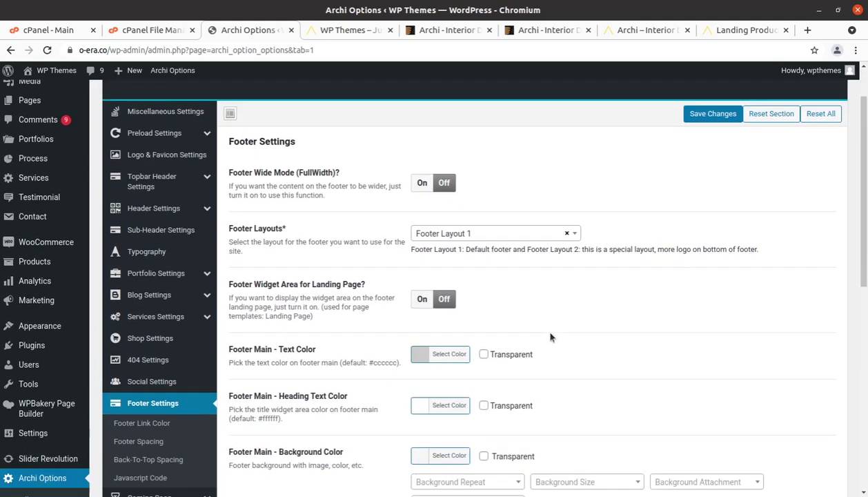
scroll(550, 336, "down", 1)
scroll(550, 335, "down", 3)
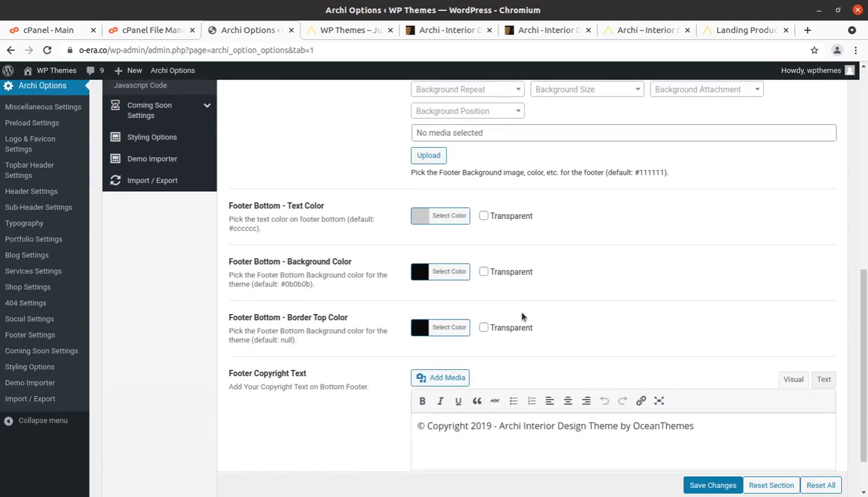
left_click_drag(765, 366, 445, 347)
scroll(367, 385, "up", 3)
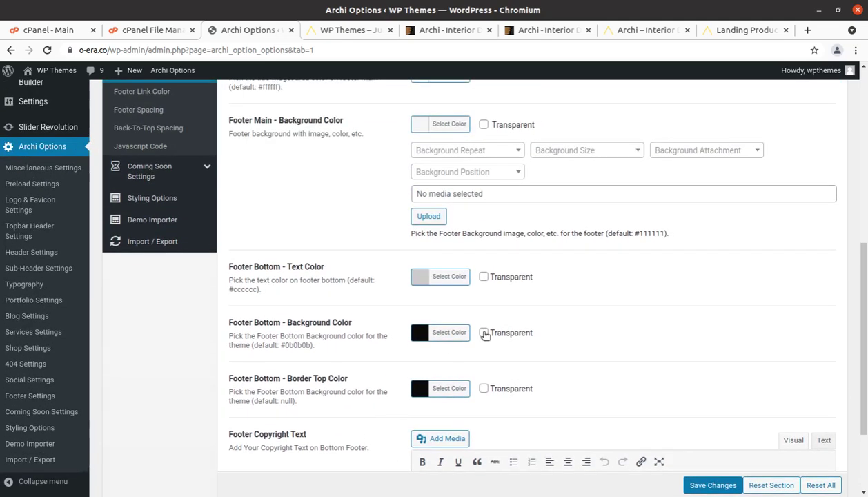
scroll(602, 245, "up", 5)
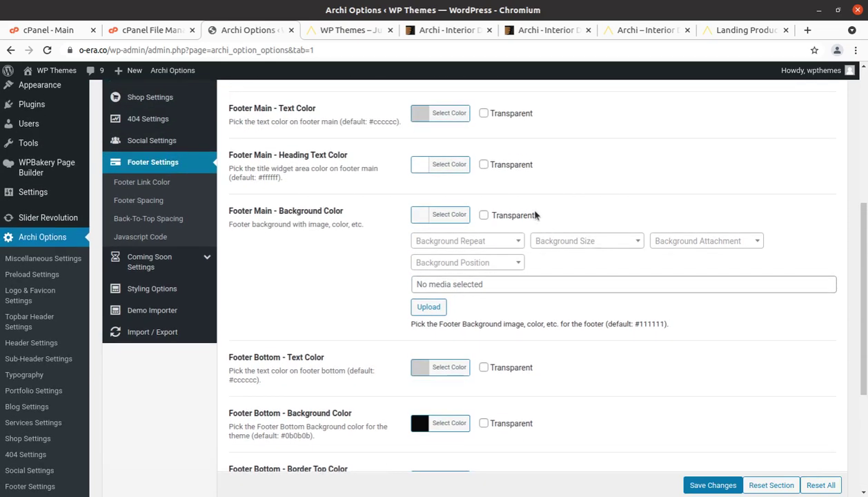
scroll(404, 215, "up", 3)
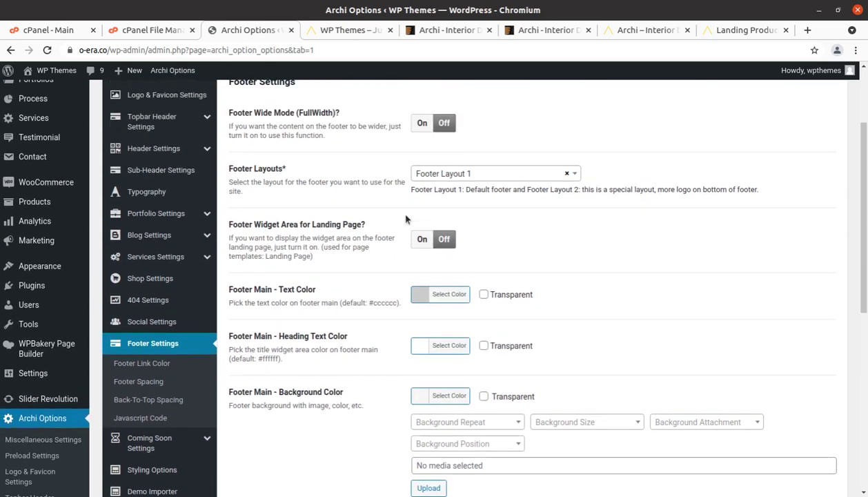
left_click(474, 177)
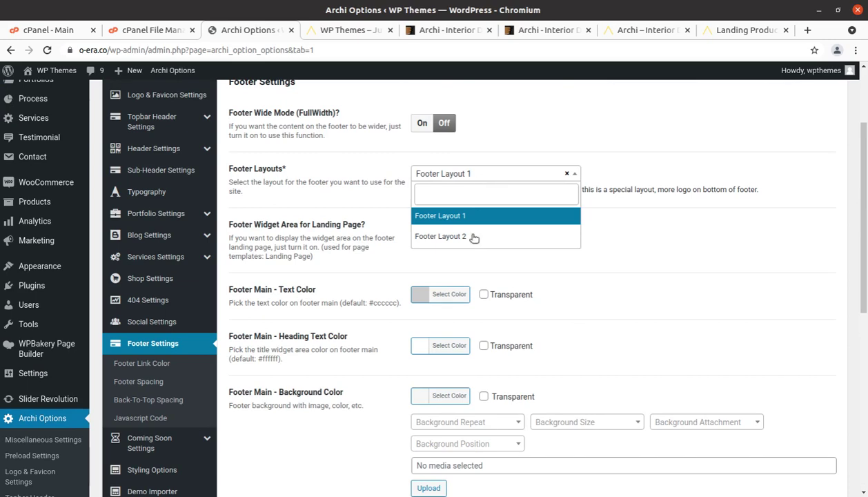
left_click(701, 262)
scroll(552, 286, "down", 5)
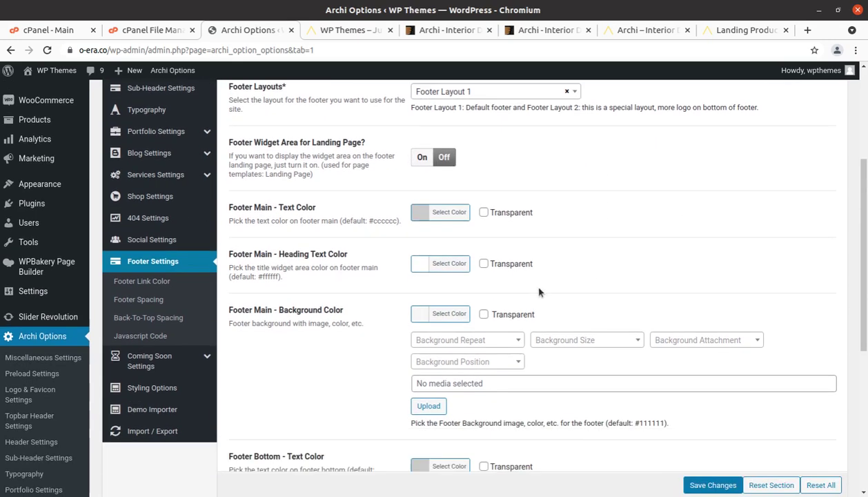
Examine the Footer Link Color and Footer Spacing subsections for link colors and footer padding.
left_click(141, 215)
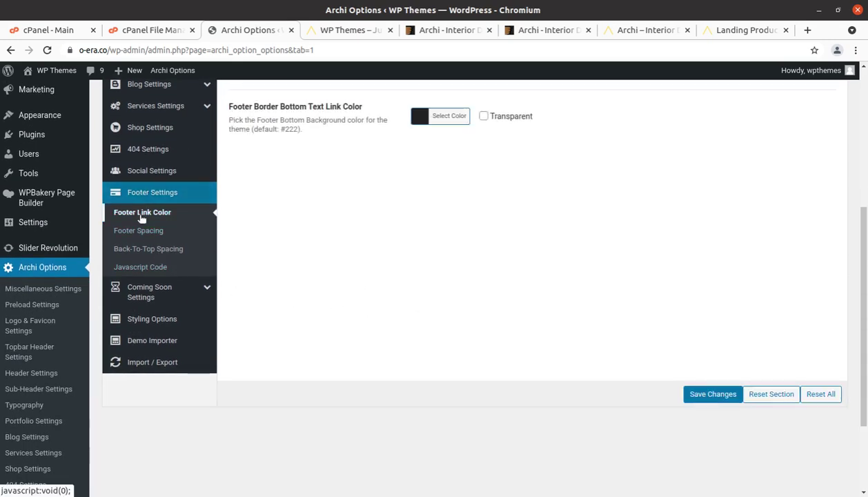
left_click(140, 233)
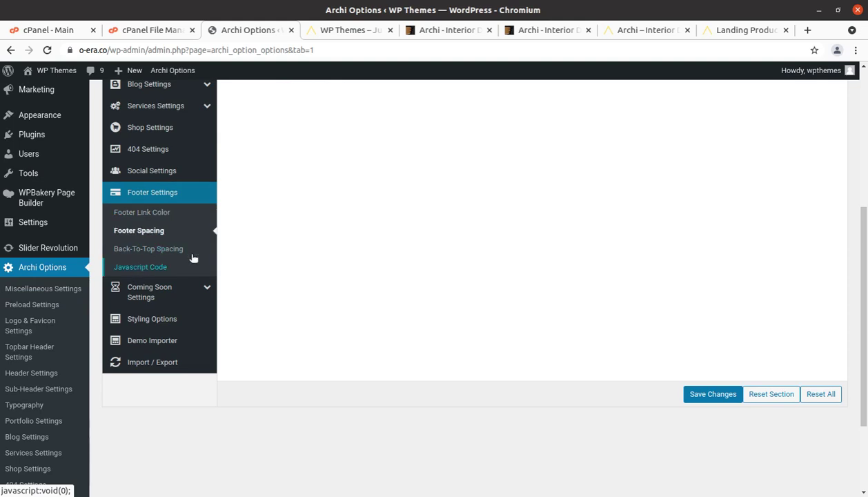
scroll(413, 254, "up", 1)
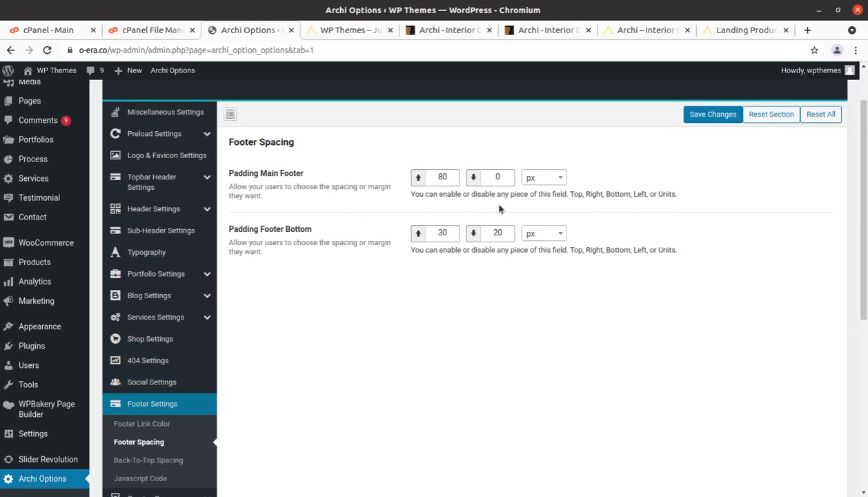
Examine the Back-To-Top Spacing and Javascript Code subsections of the Footer Settings.
scroll(471, 281, "down", 1)
left_click(180, 398)
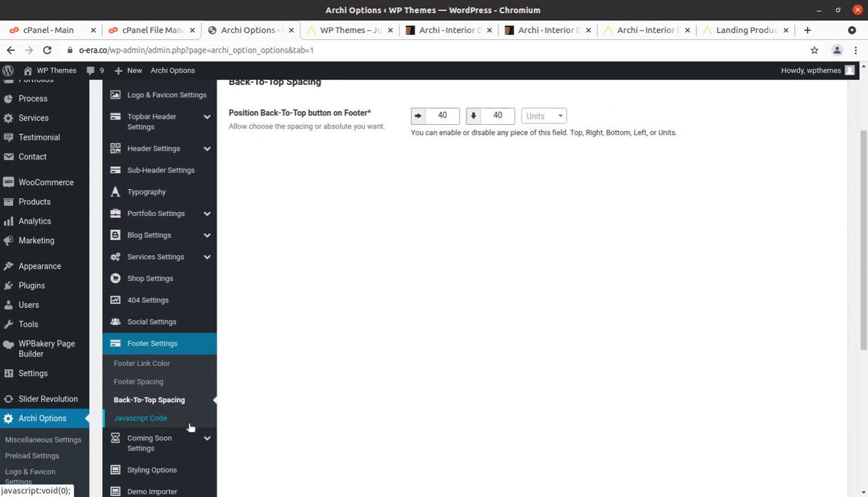
left_click(142, 421)
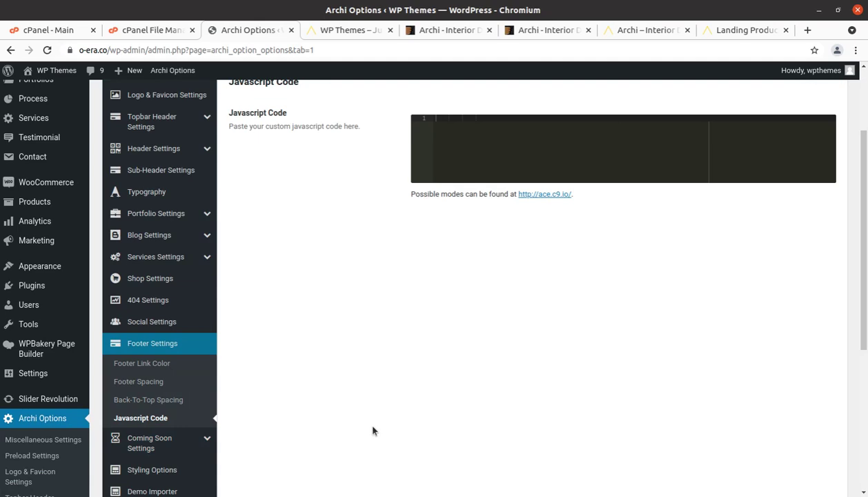
Examine the Coming Soon Settings for the logo, date option, title, subtitle and background image.
scroll(363, 430, "down", 3)
left_click(151, 349)
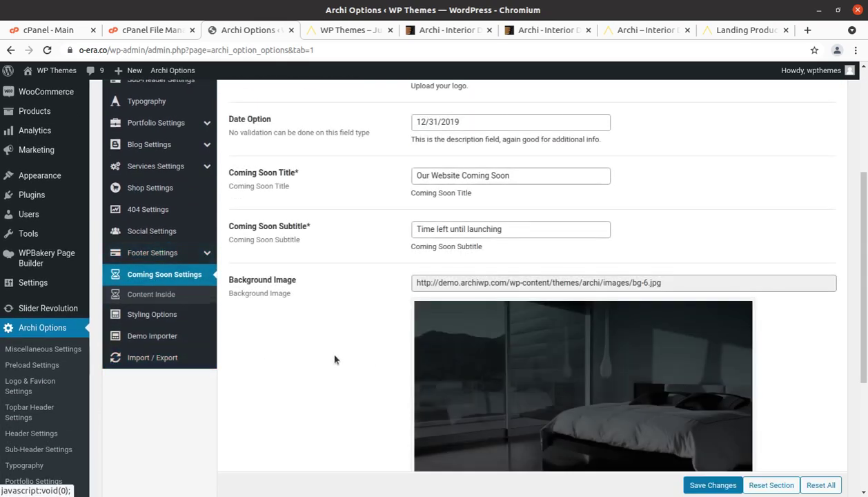
scroll(335, 359, "up", 3)
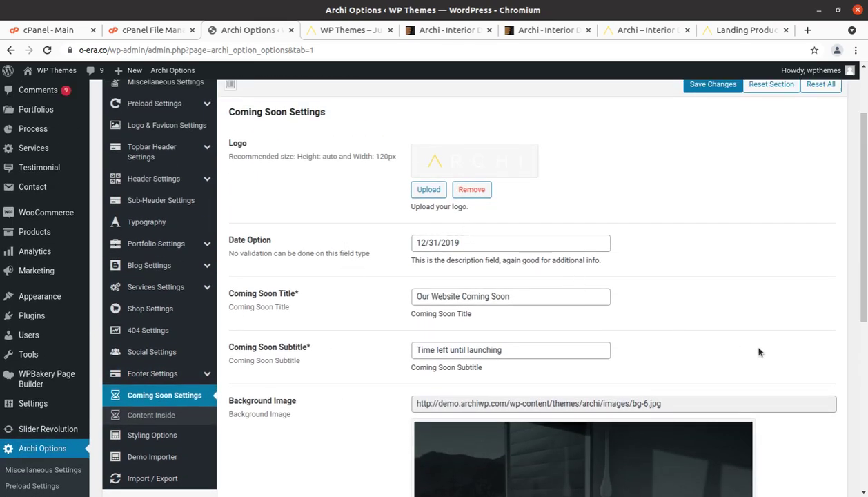
scroll(759, 352, "down", 2)
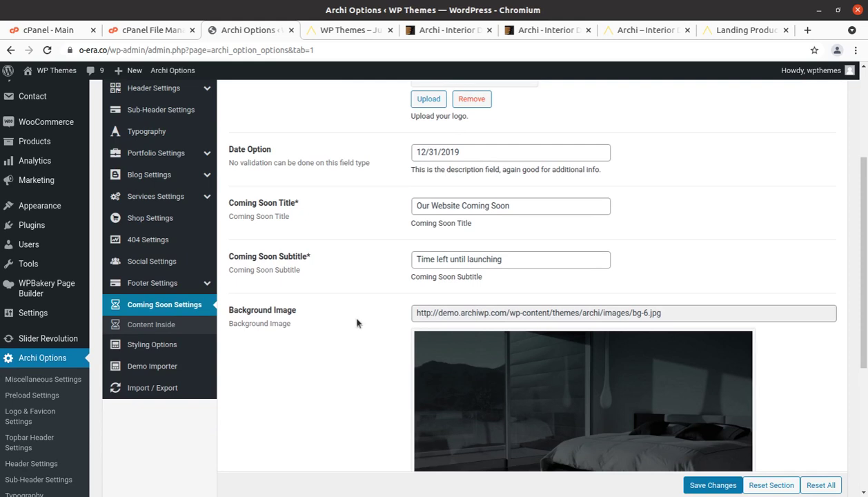
Examine the Content Inside subsection of the Coming Soon Settings, including its visibility switch, title, subtitle and contact form selection.
left_click(164, 332)
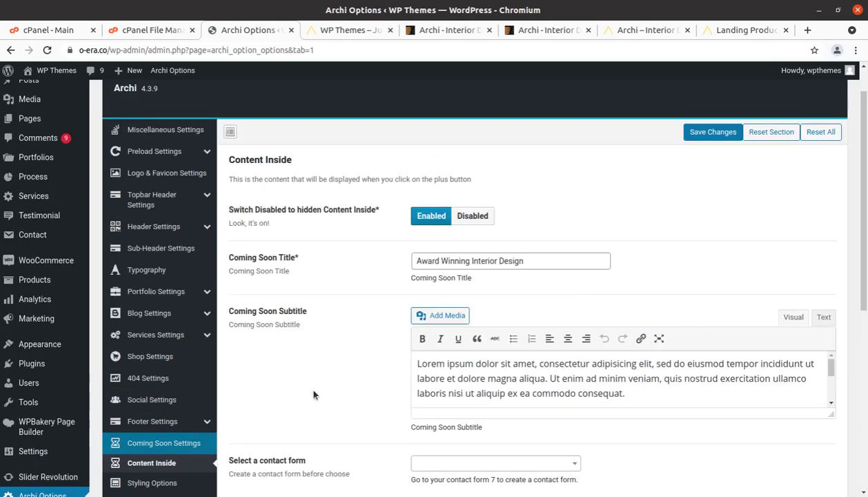
scroll(430, 301, "down", 3)
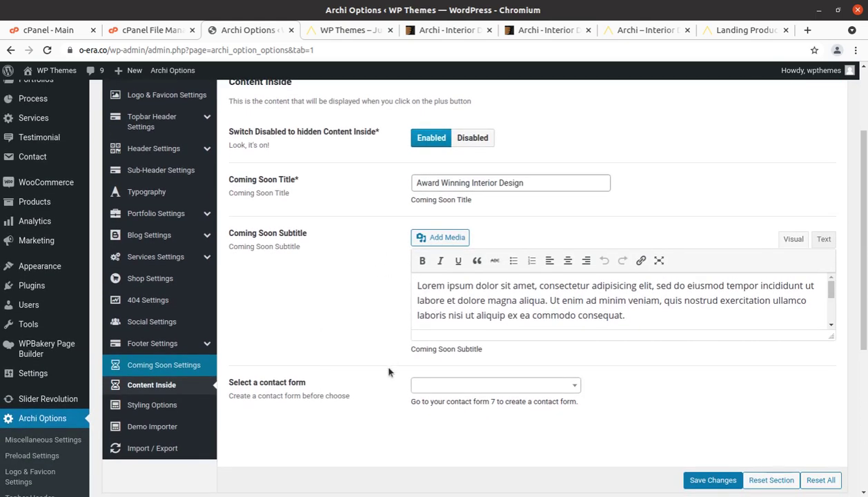
scroll(386, 345, "up", 3)
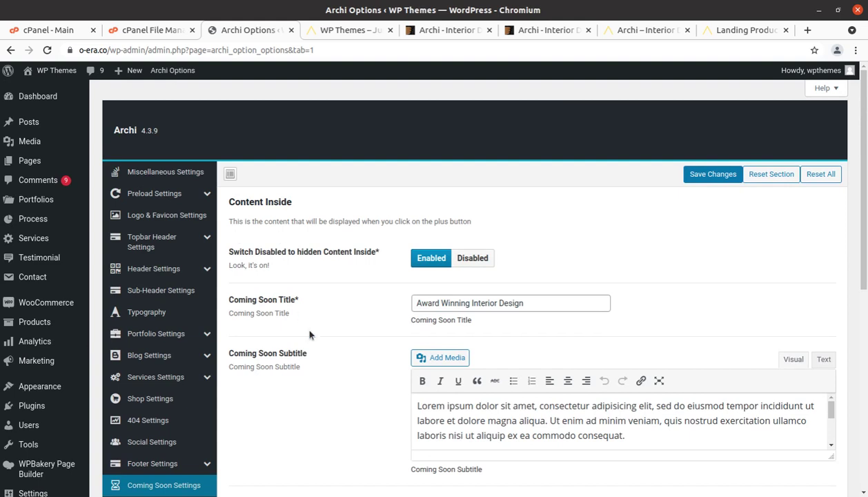
scroll(374, 374, "down", 1)
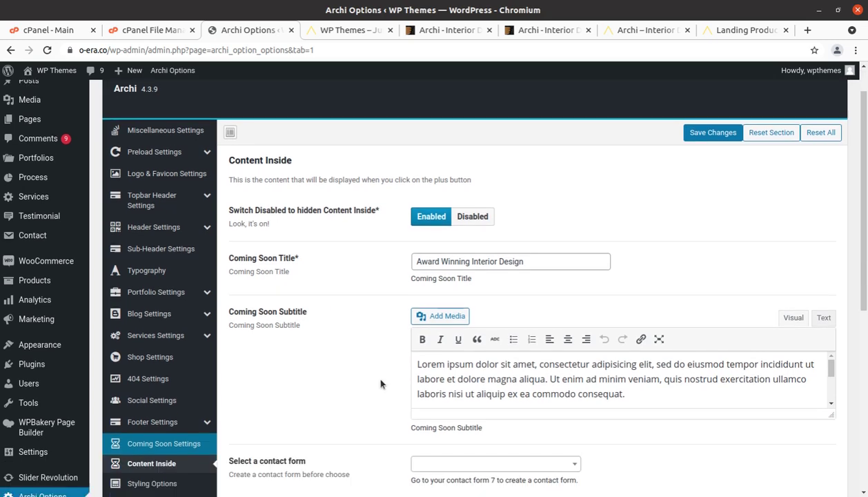
scroll(363, 378, "down", 1)
View the live site's home page down to the What We Do section, then return to the Archi theme options.
left_click(345, 30)
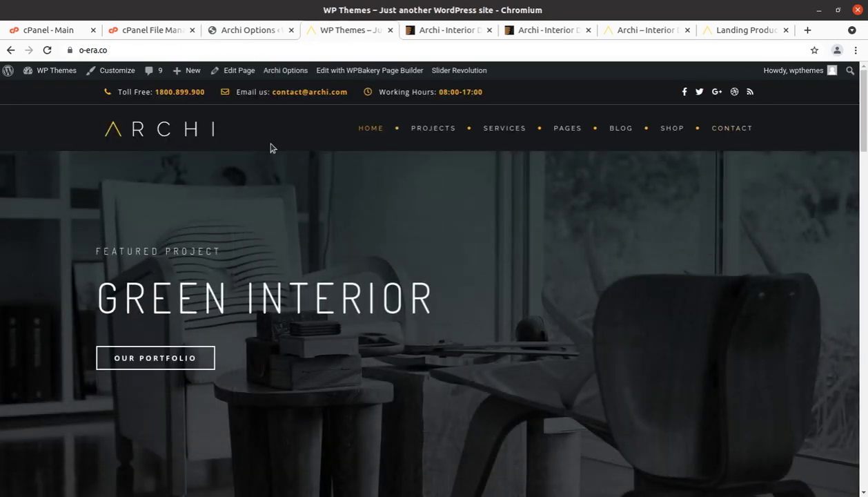
scroll(431, 321, "down", 5)
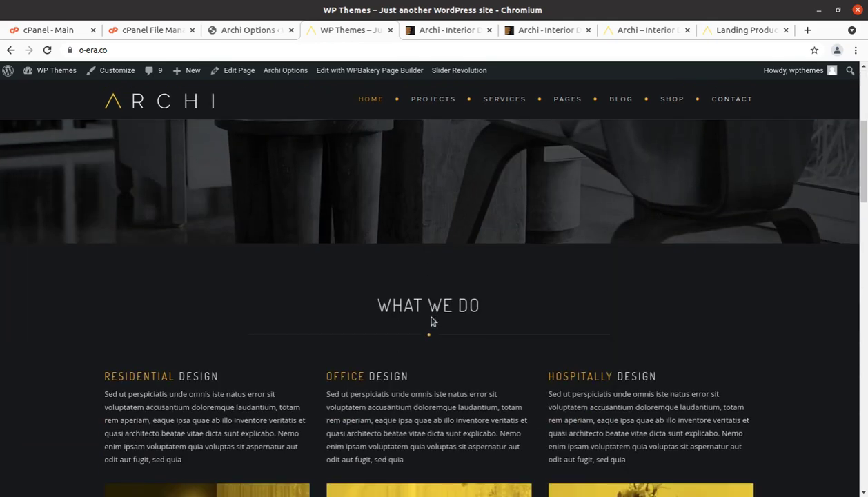
scroll(471, 295, "up", 3)
left_click(270, 29)
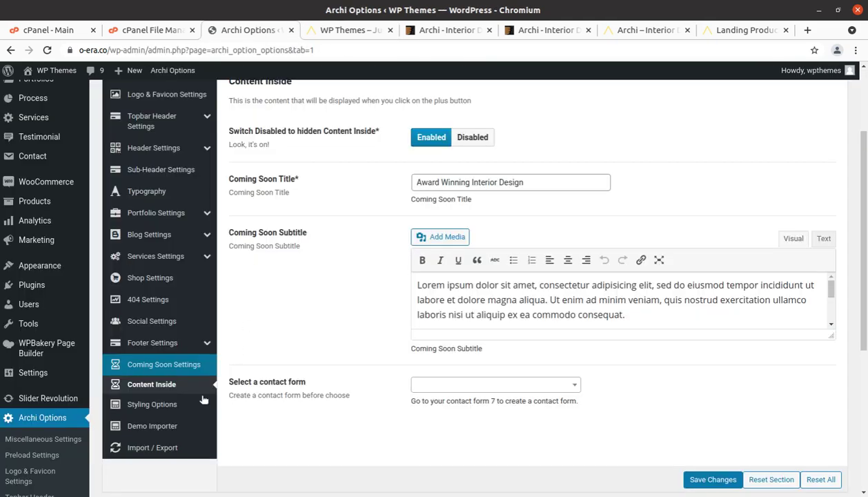
Examine the Styling Options, including the available theme versions, main color, body font properties and custom CSS code field.
left_click(142, 409)
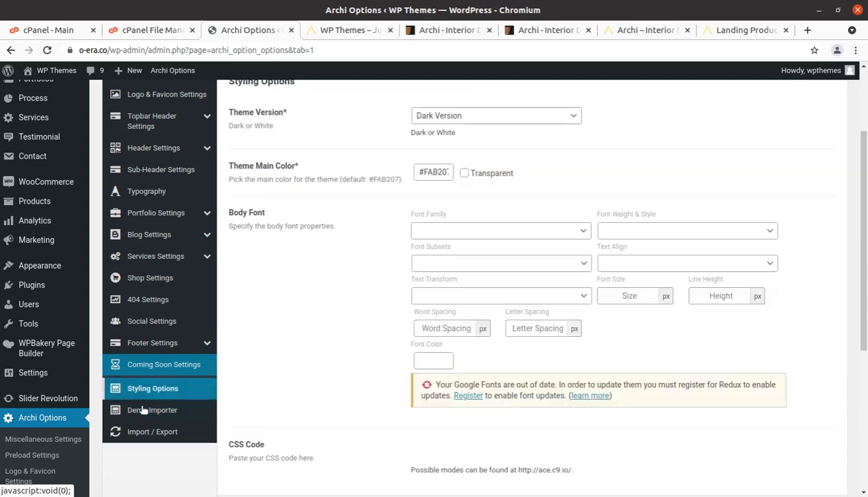
scroll(347, 392, "down", 2)
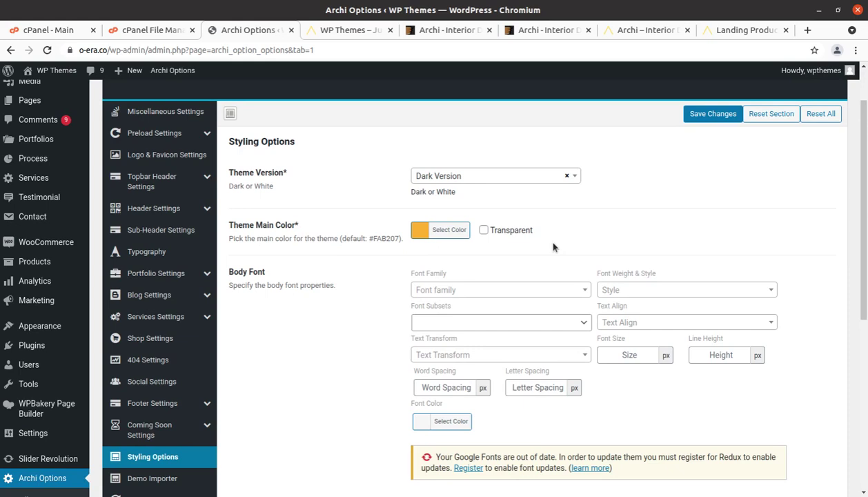
left_click(495, 177)
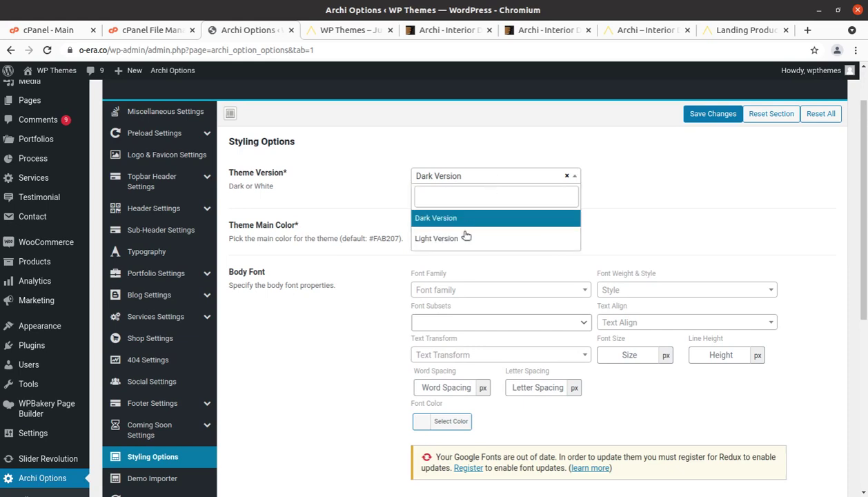
left_click(685, 221)
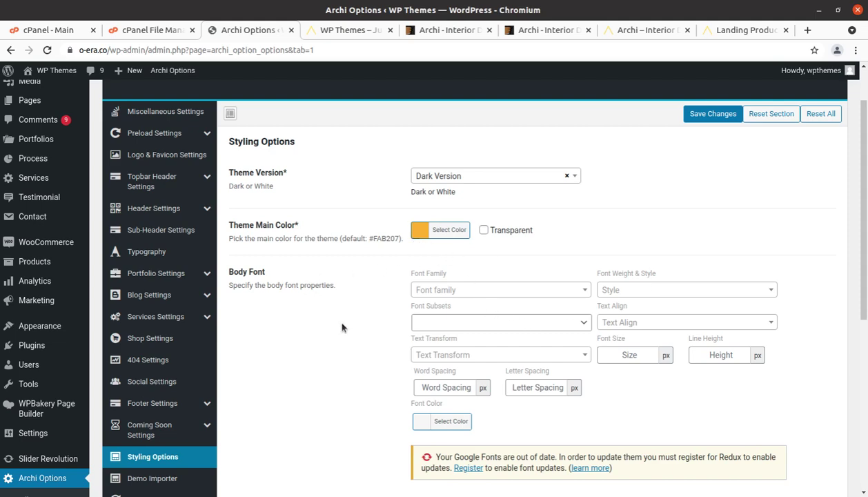
scroll(342, 327, "down", 5)
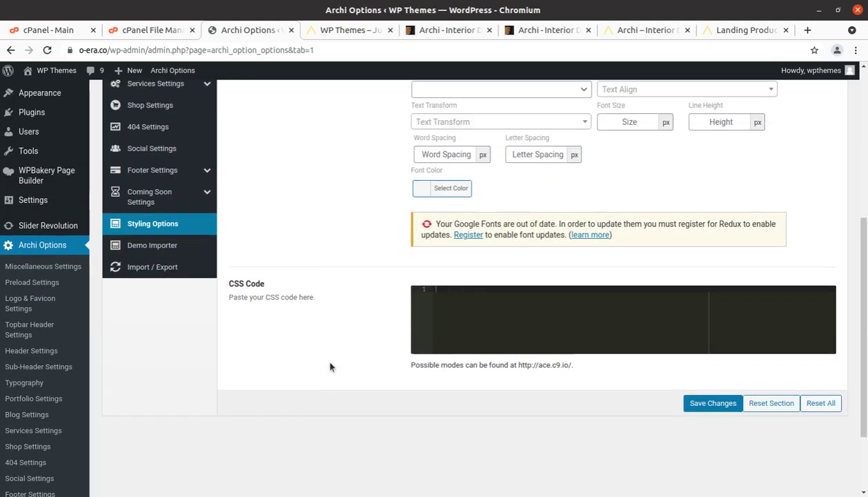
Look over the demos offered in the Demo Importer section.
scroll(330, 366, "up", 2)
left_click(148, 331)
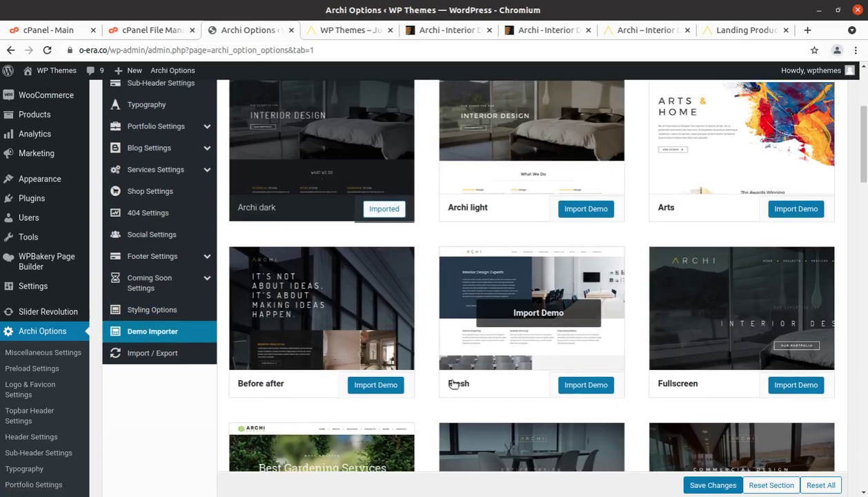
scroll(452, 383, "up", 3)
scroll(452, 383, "down", 3)
Examine the Import / Export section for ways to import, copy and export the theme option settings.
left_click(178, 380)
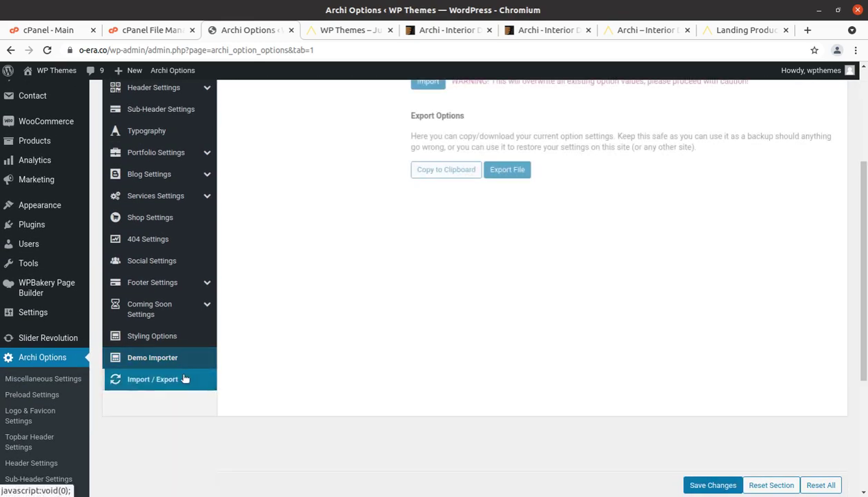
scroll(233, 388, "up", 4)
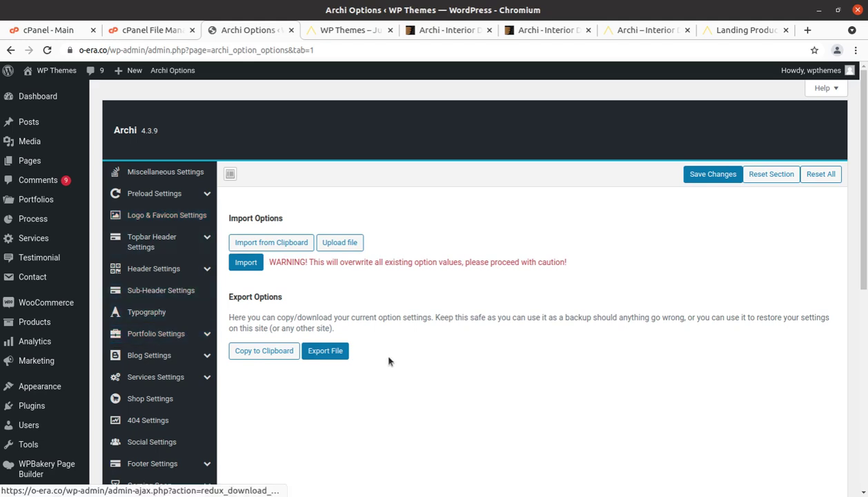
scroll(389, 361, "down", 2)
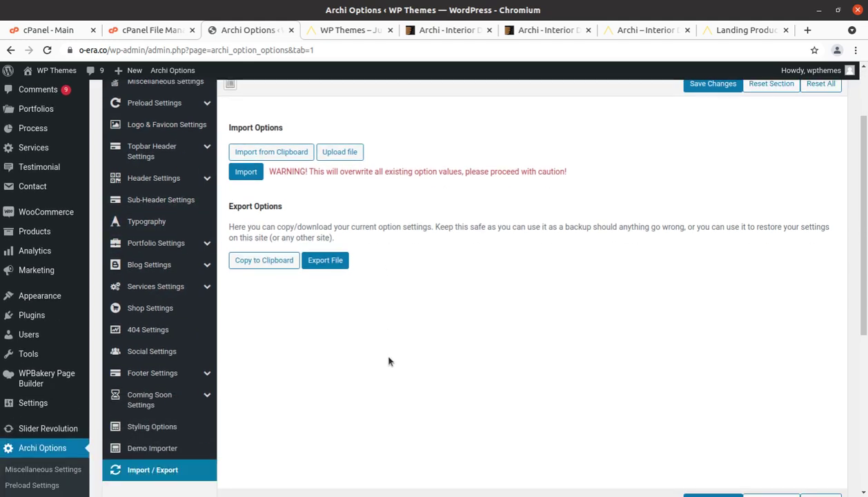
scroll(388, 361, "up", 2)
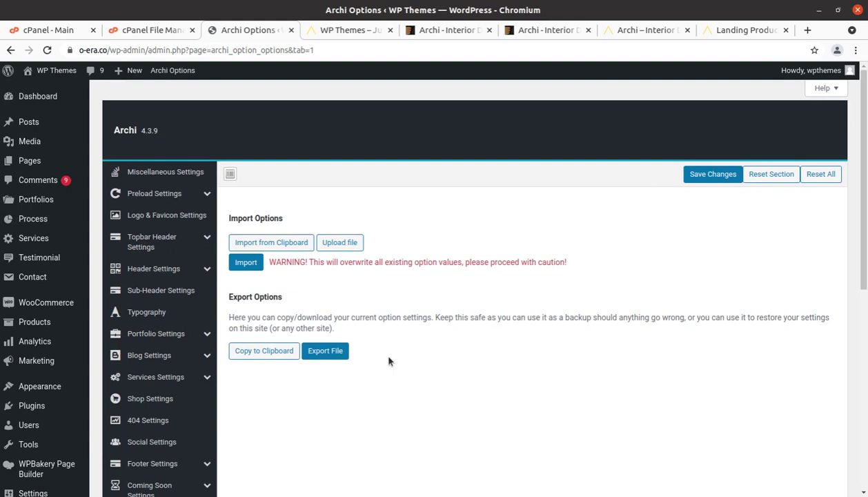
Return to the WordPress Dashboard home and view the live site's home page with its header and Green Interior banner.
mouse_move(39, 92)
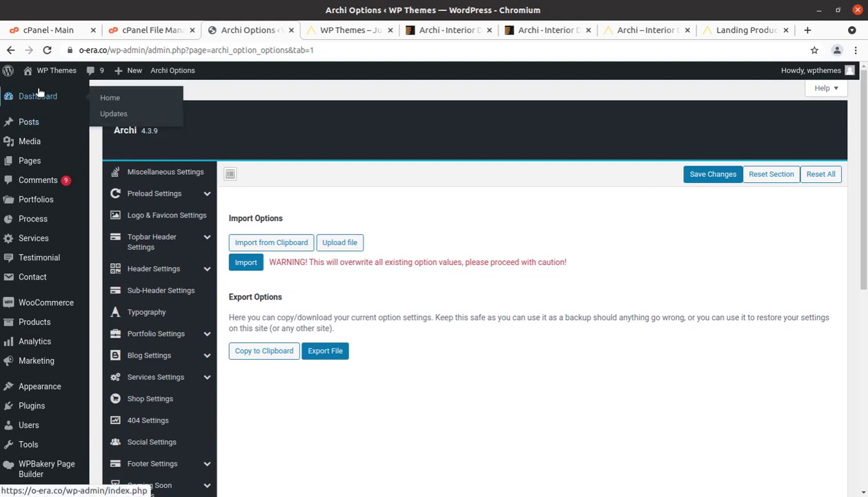
left_click(39, 94)
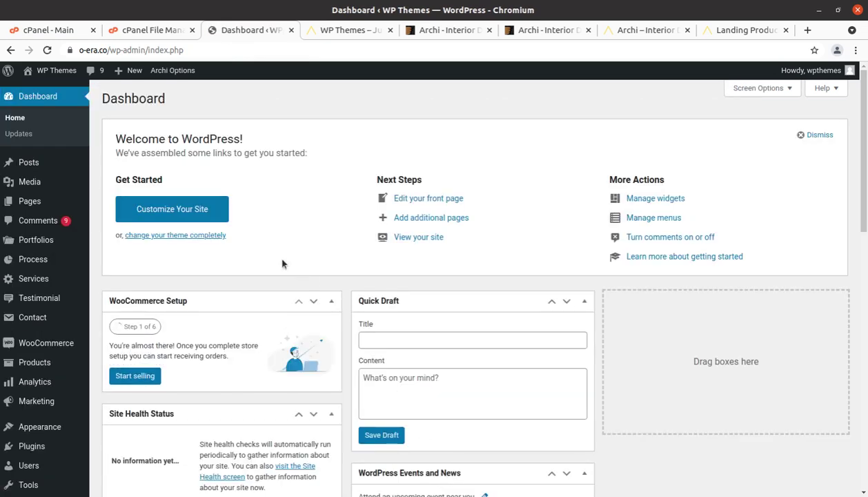
left_click(323, 31)
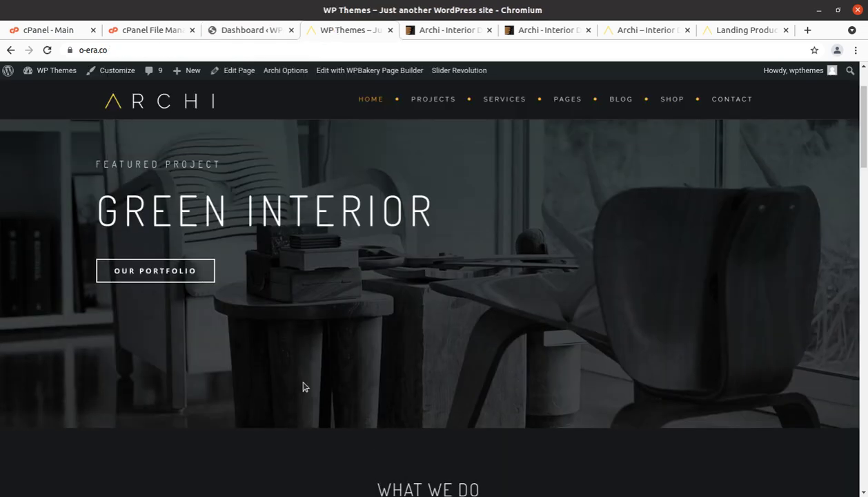
scroll(304, 387, "up", 2)
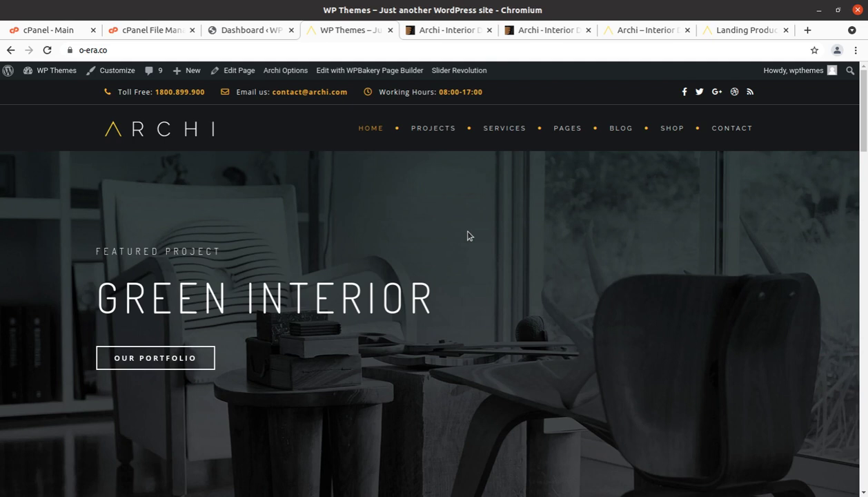
scroll(467, 236, "down", 2)
scroll(467, 237, "up", 2)
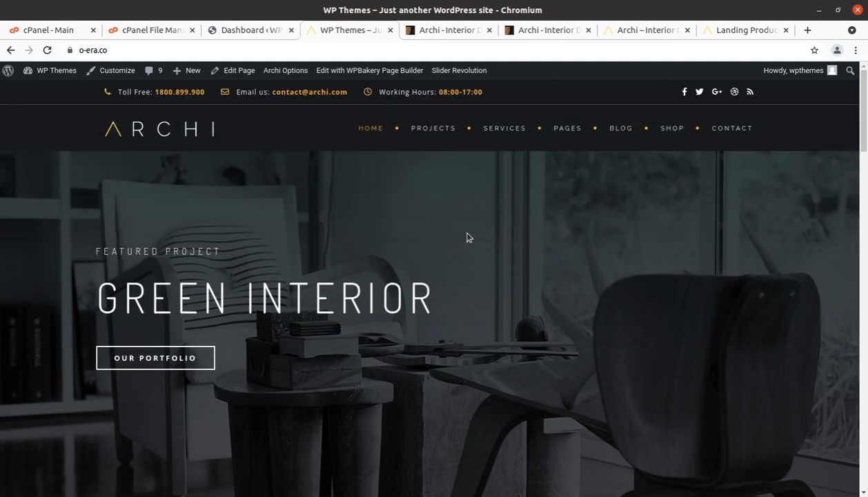